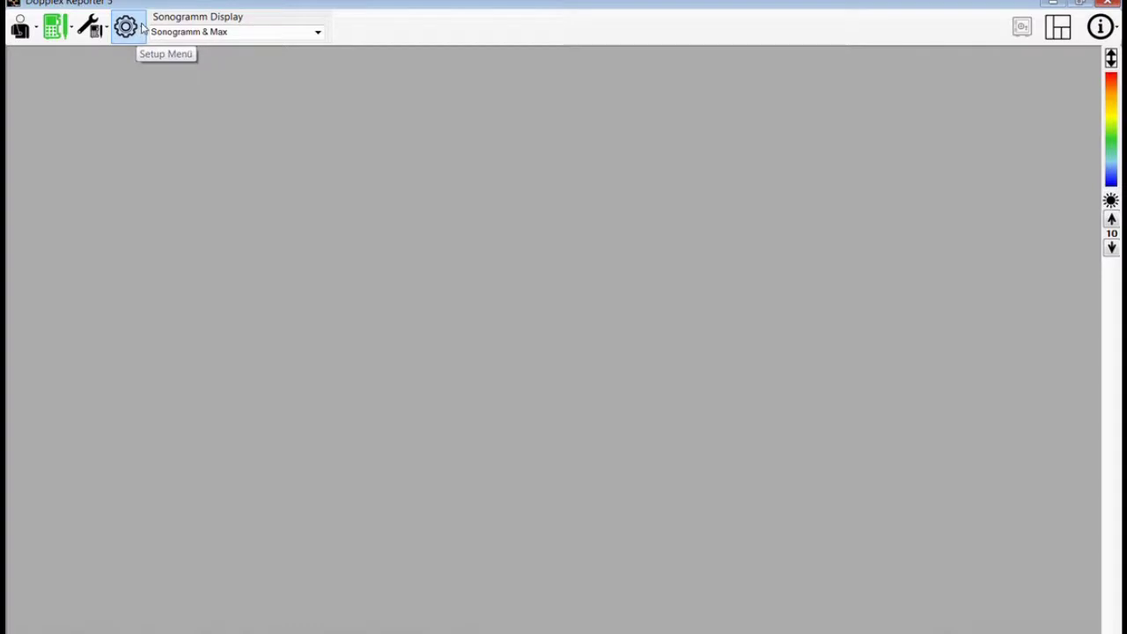
- From the Setup gear's probe port item, drop down the port list showing Auto, COM3 and COM6
click(141, 29)
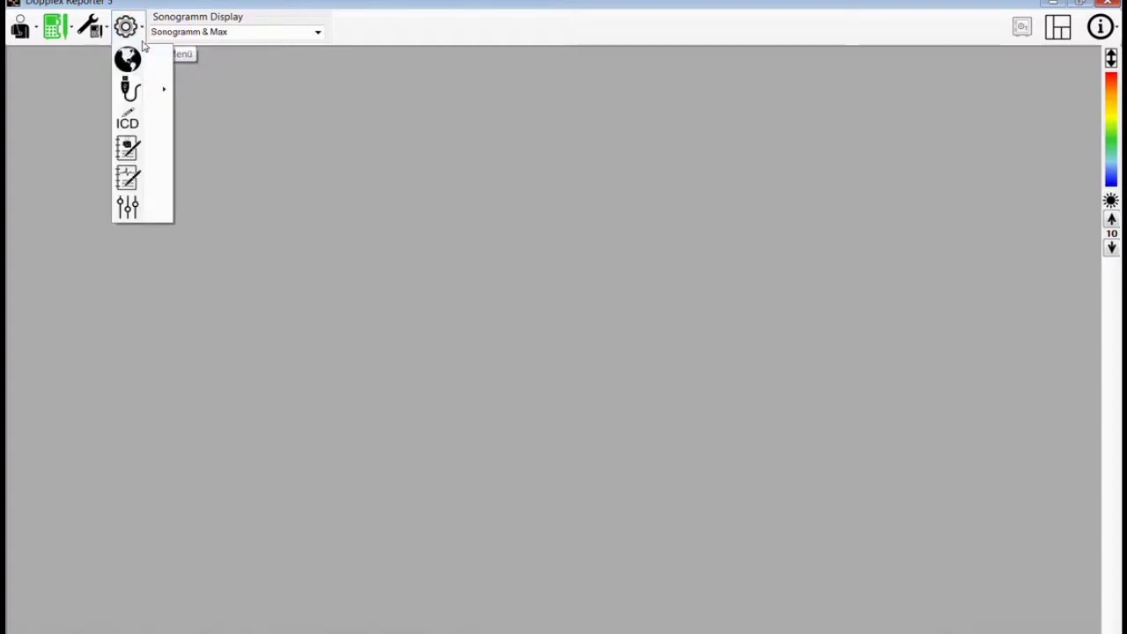
mouse_move(160, 89)
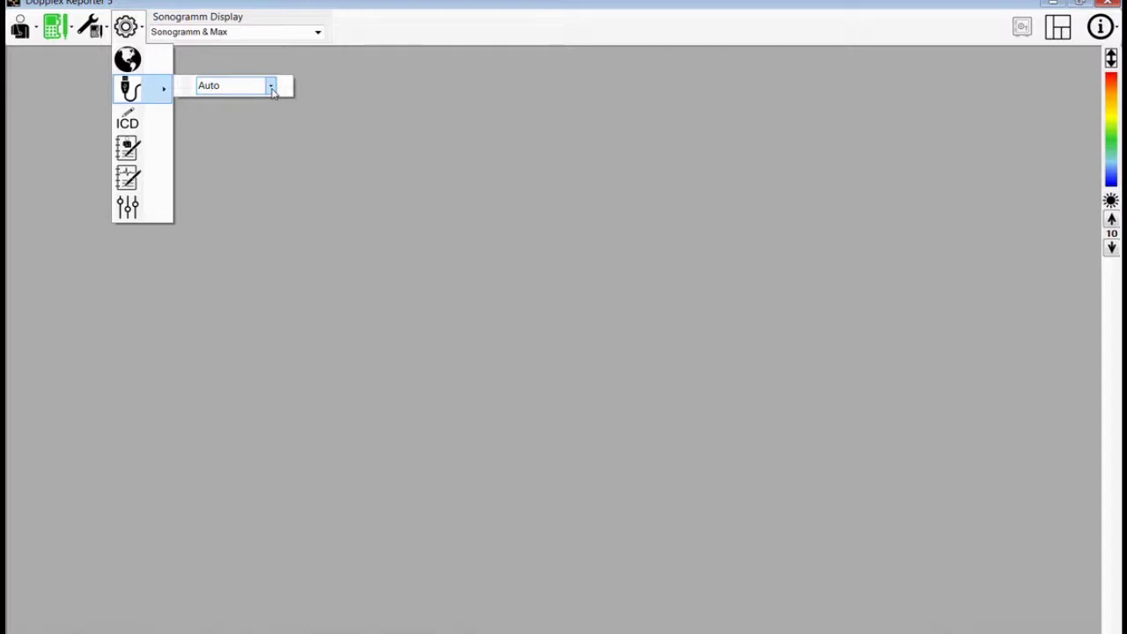
click(271, 86)
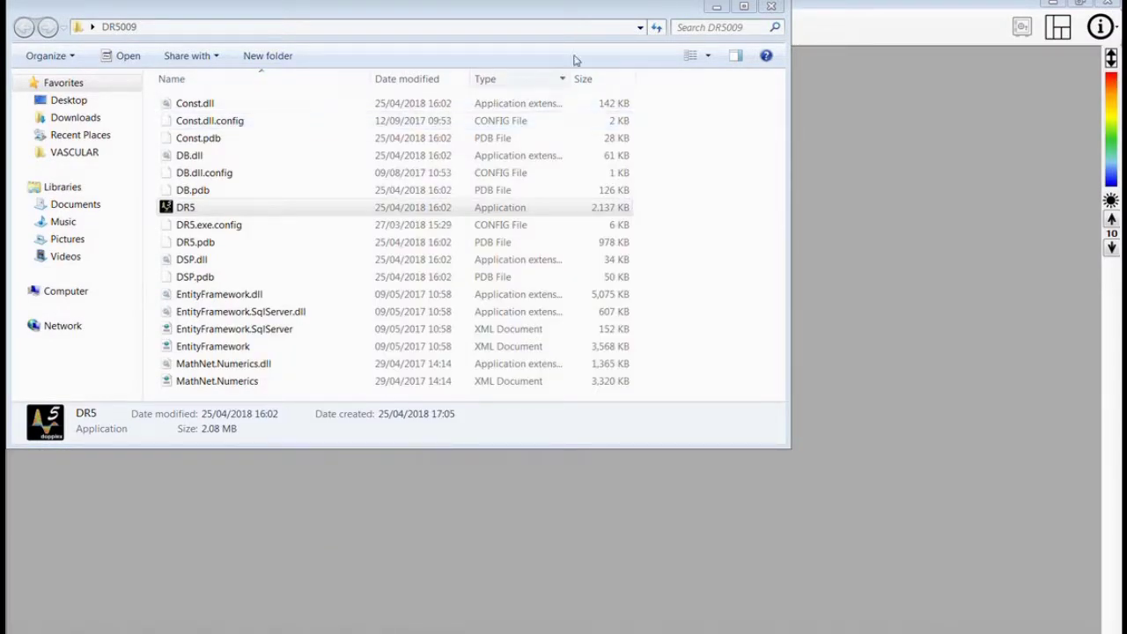
- Minimise the DR5009 program folder window
click(716, 8)
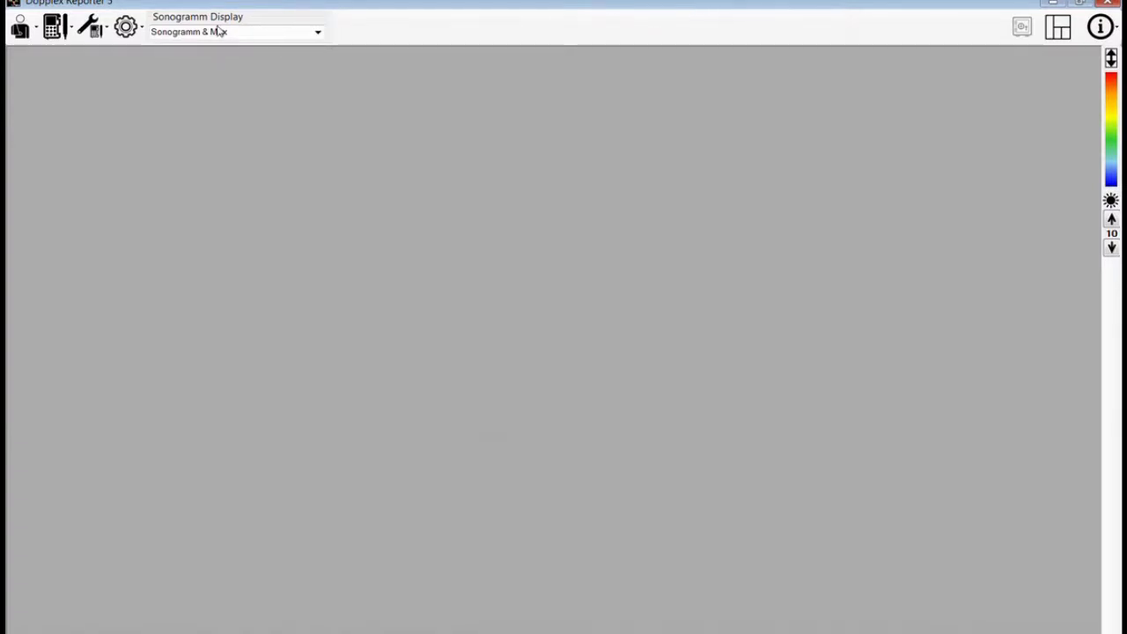
click(139, 30)
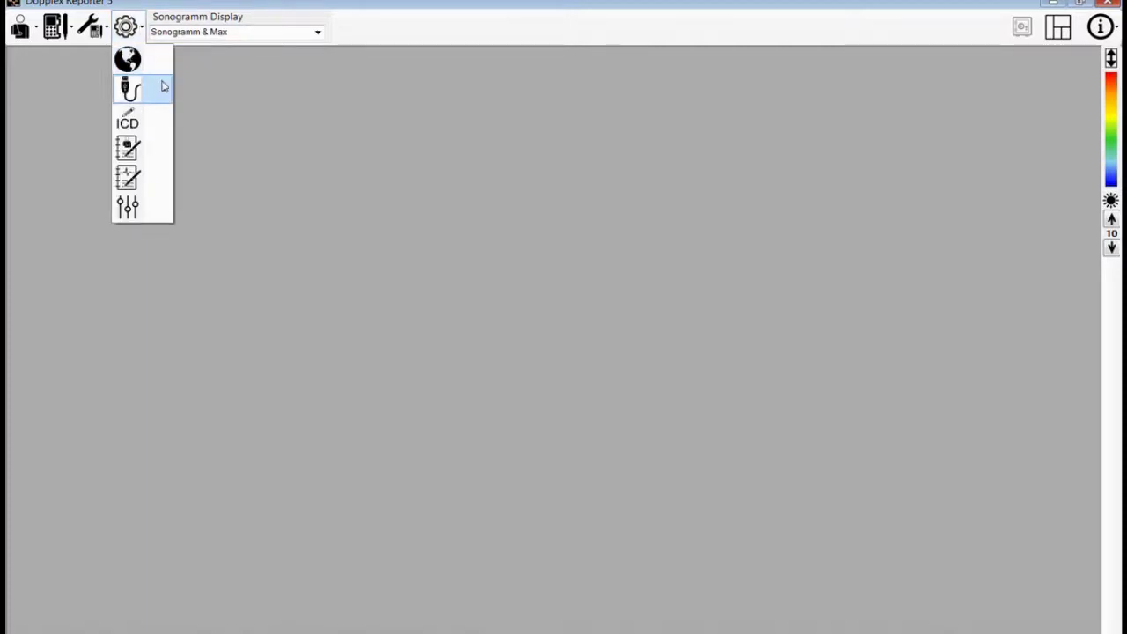
mouse_move(163, 88)
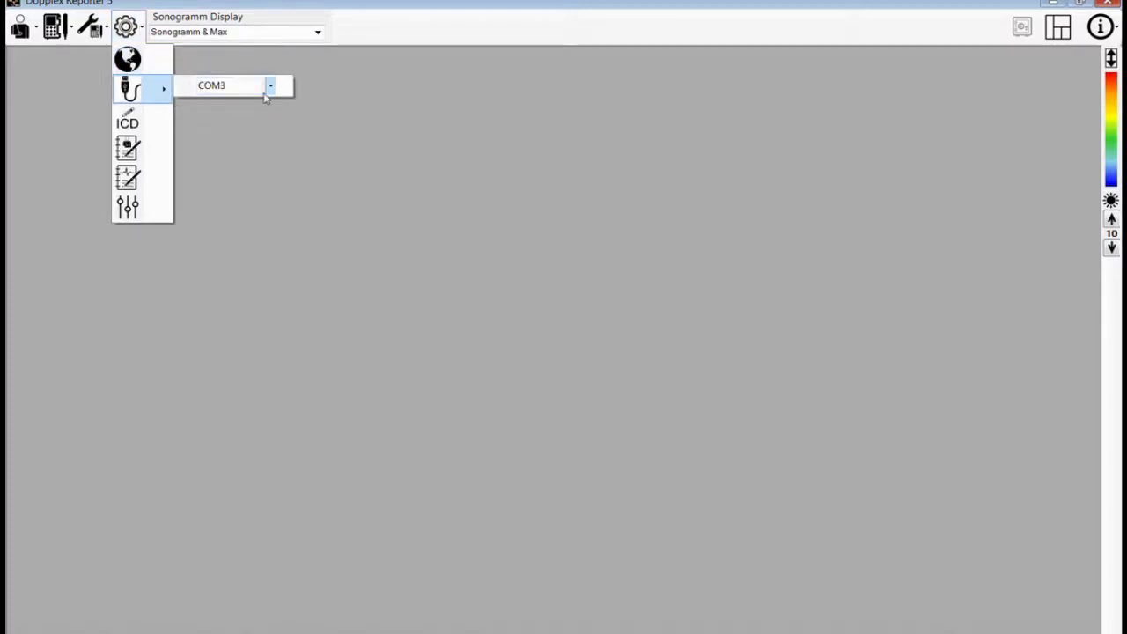
click(270, 85)
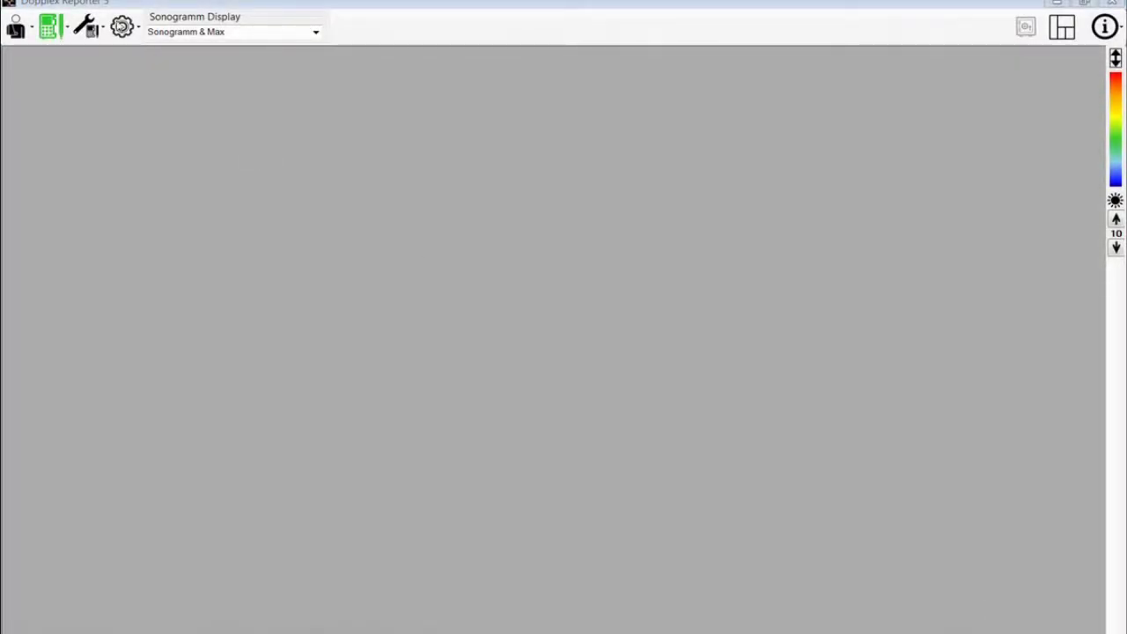
- Open Untersuchungsprofile bearbeiten and view the Leg Clinic, Leg Veins 1 and Foot clinic profiles
click(53, 30)
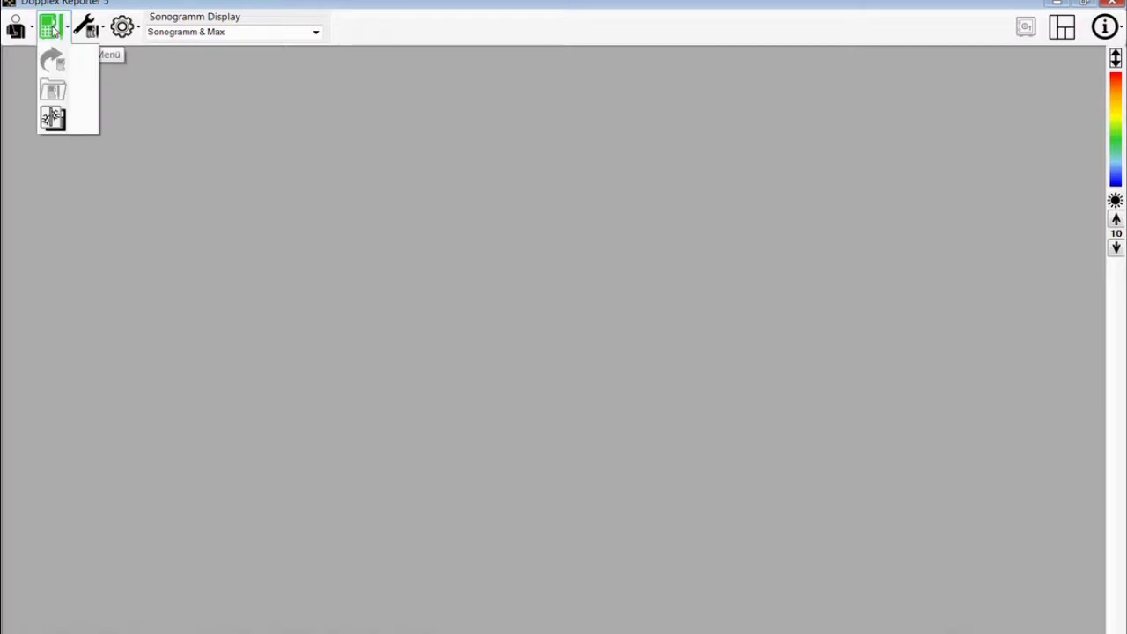
click(54, 119)
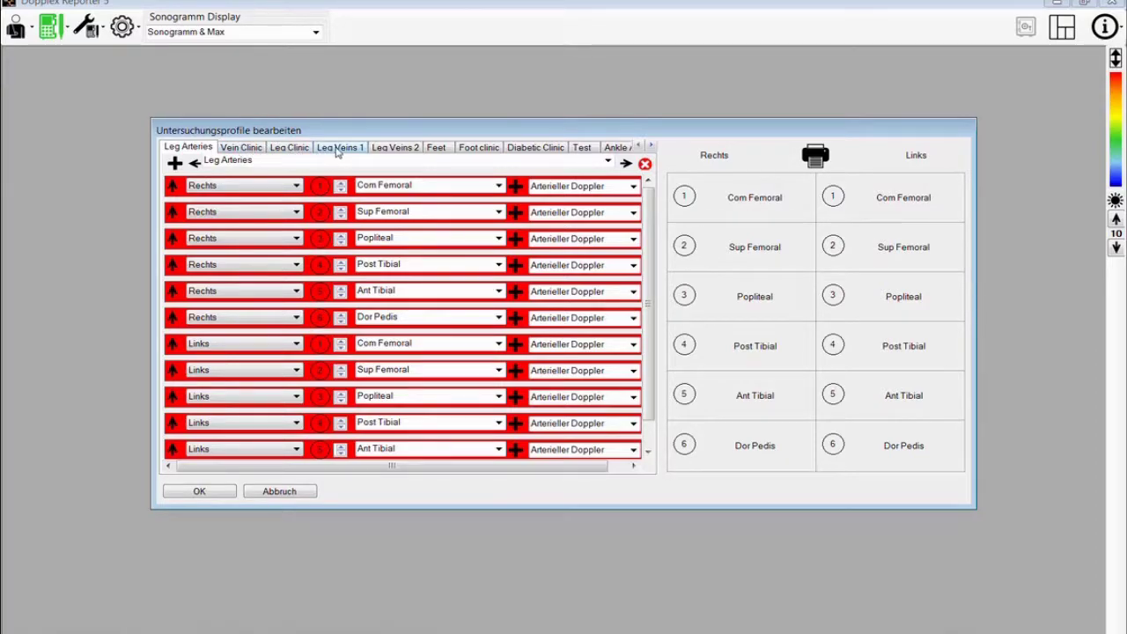
click(304, 148)
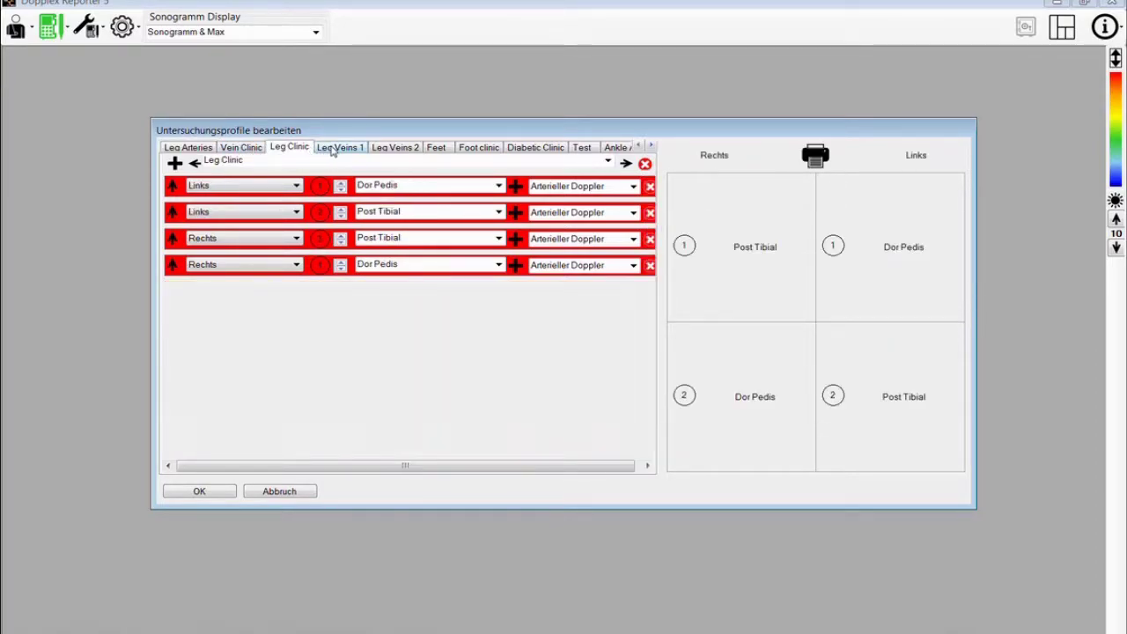
click(333, 149)
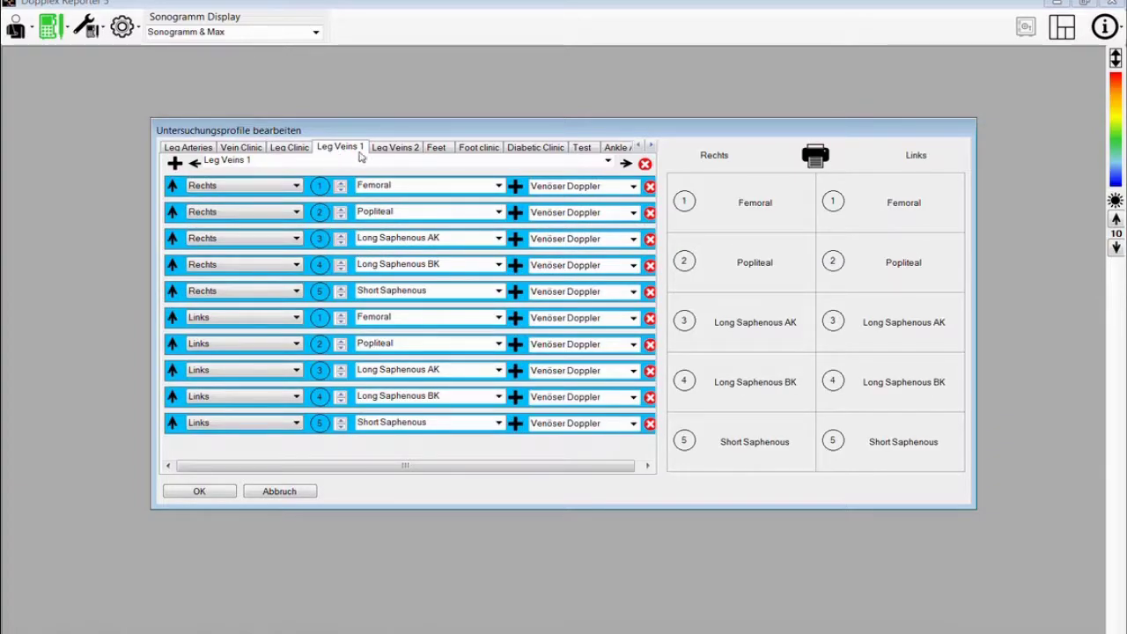
click(470, 155)
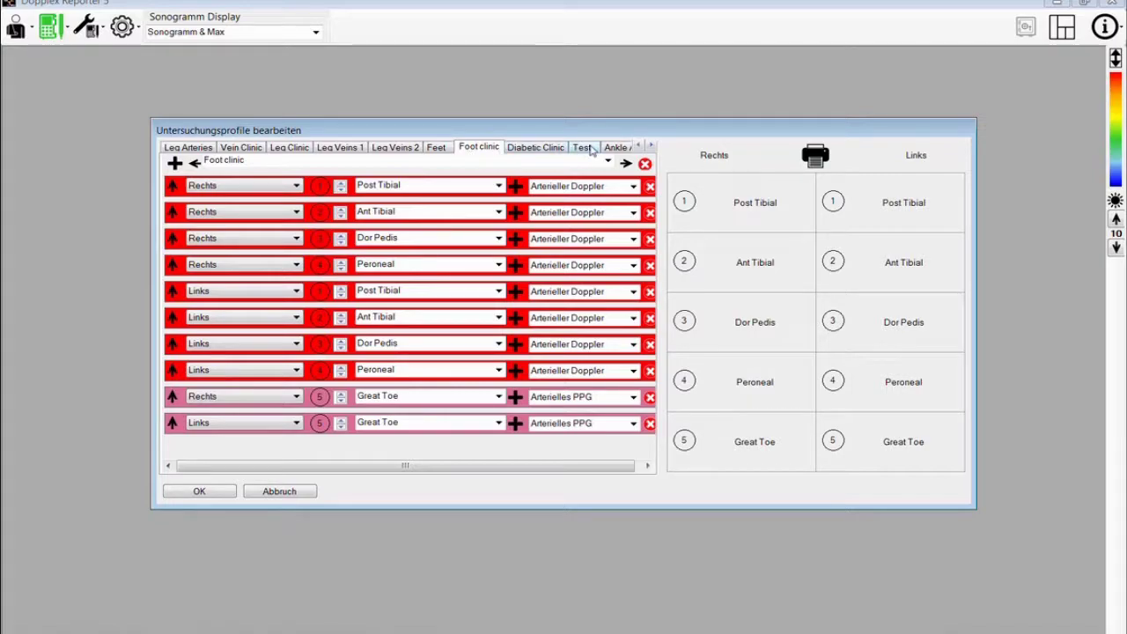
- Scroll through the remaining profile tabs and select the Leg Arteries profile
click(651, 146)
click(651, 147)
click(650, 146)
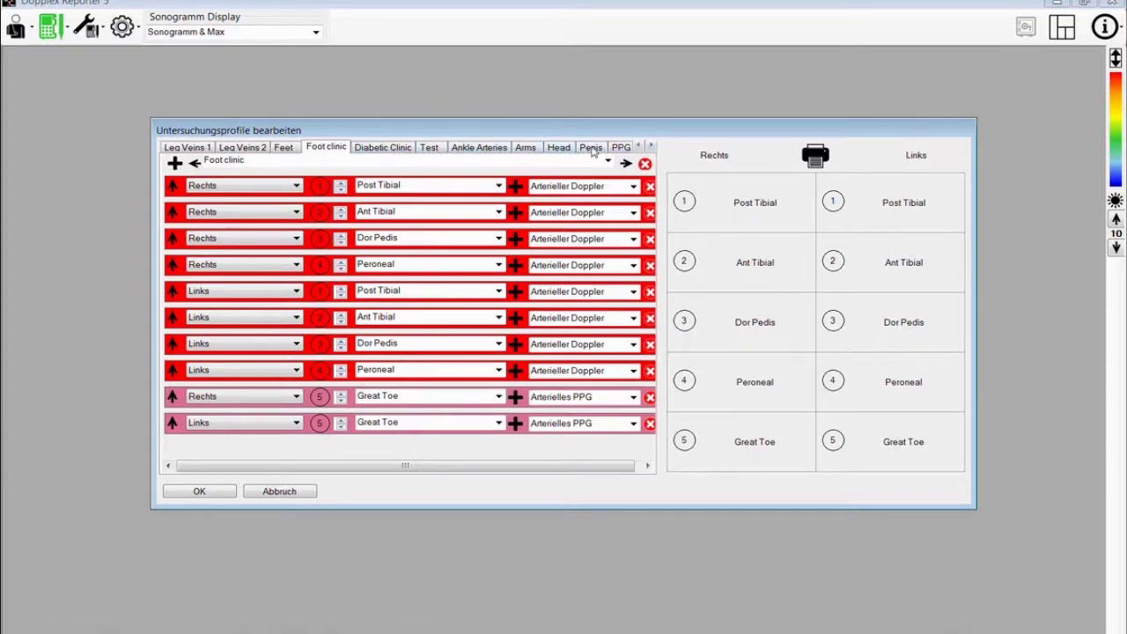
click(638, 146)
click(638, 146)
click(639, 146)
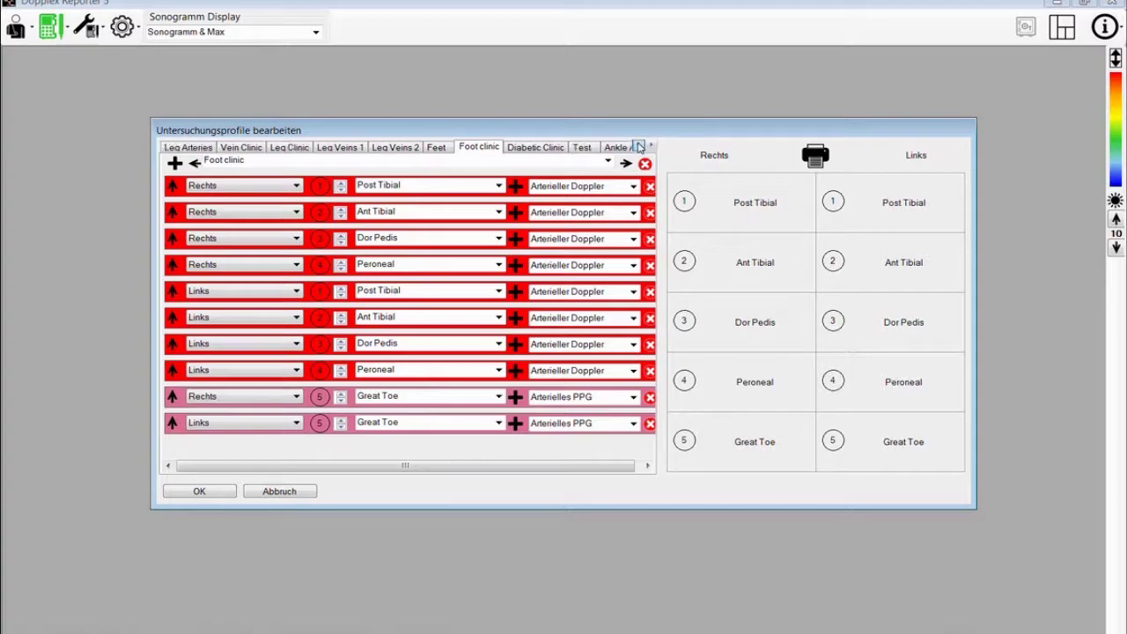
click(203, 151)
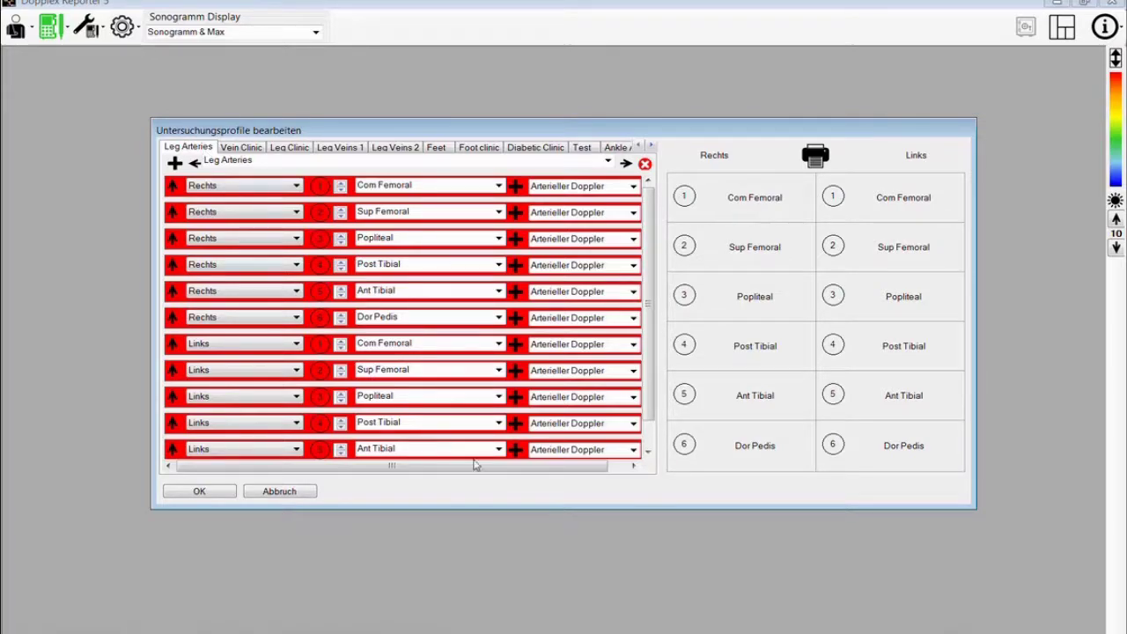
- Delete left and right Com Femoral and Sup Femoral rows from Leg Arteries and confirm with OK
drag(486, 471, 507, 471)
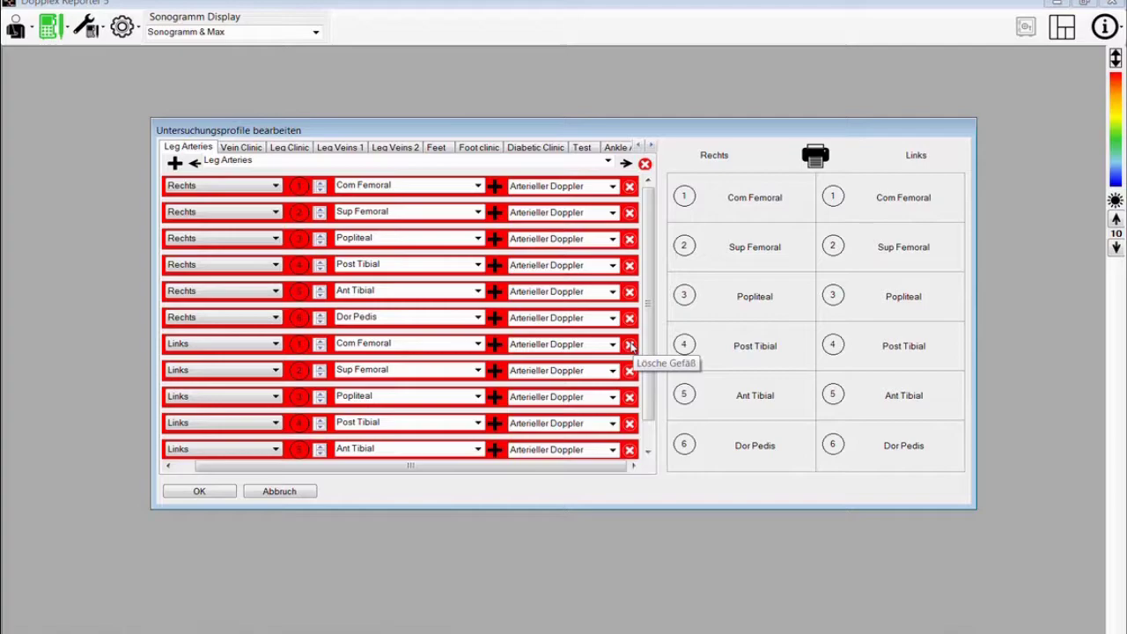
click(629, 345)
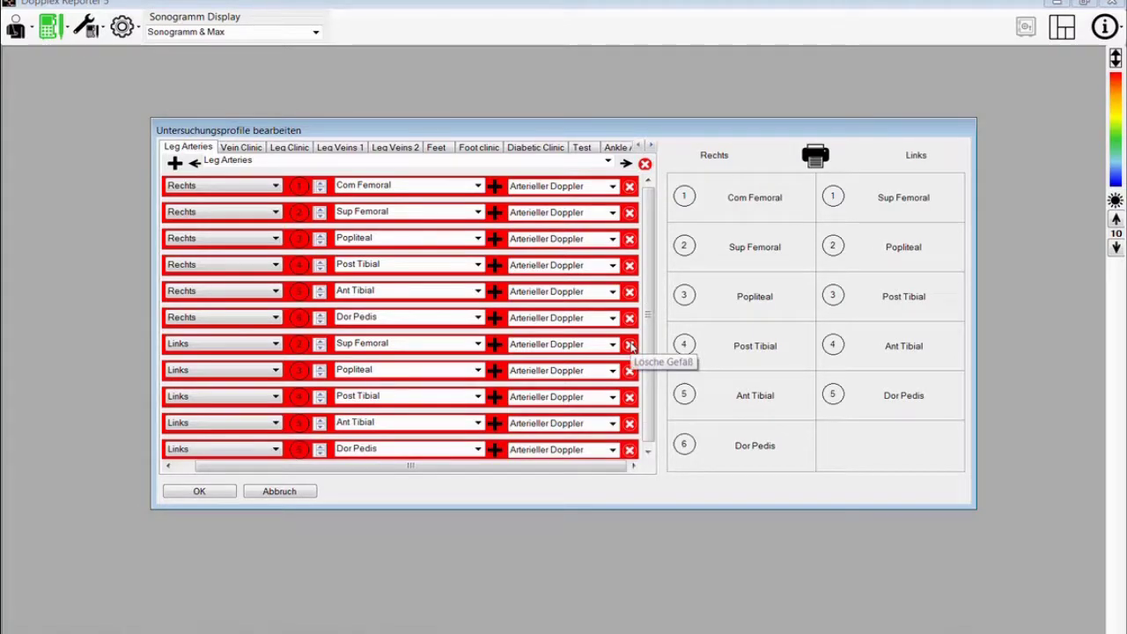
click(630, 344)
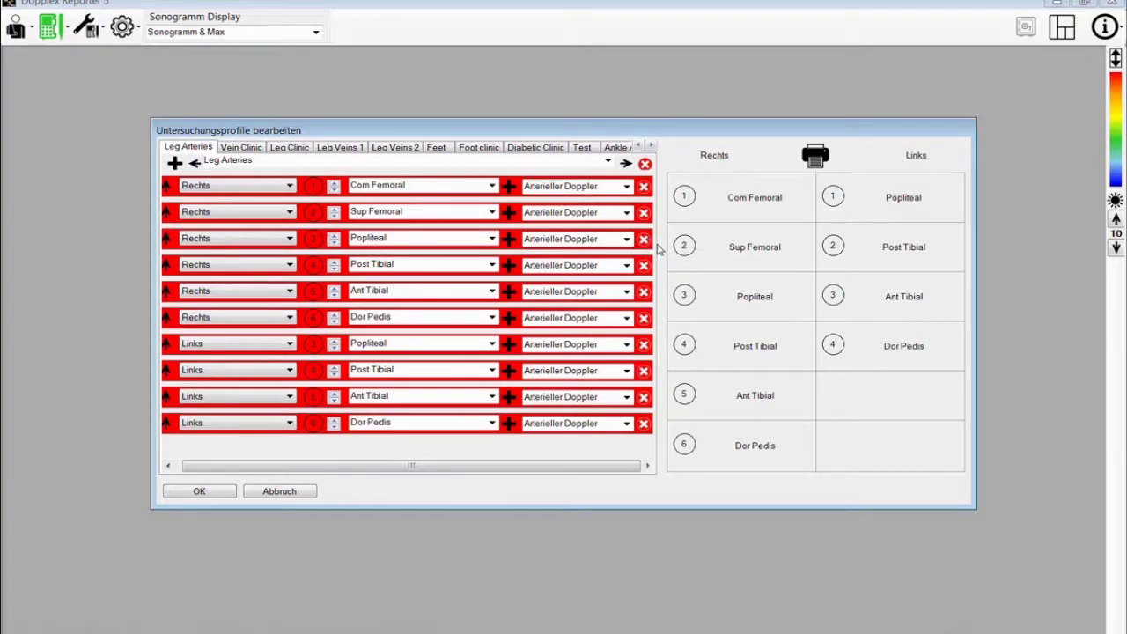
click(643, 214)
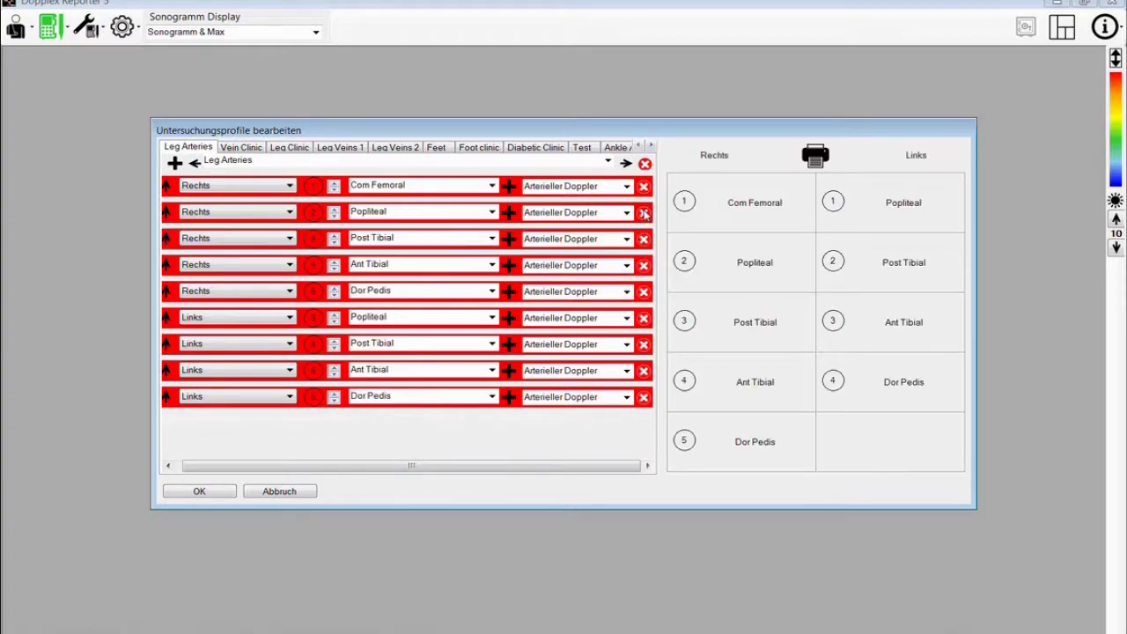
click(643, 188)
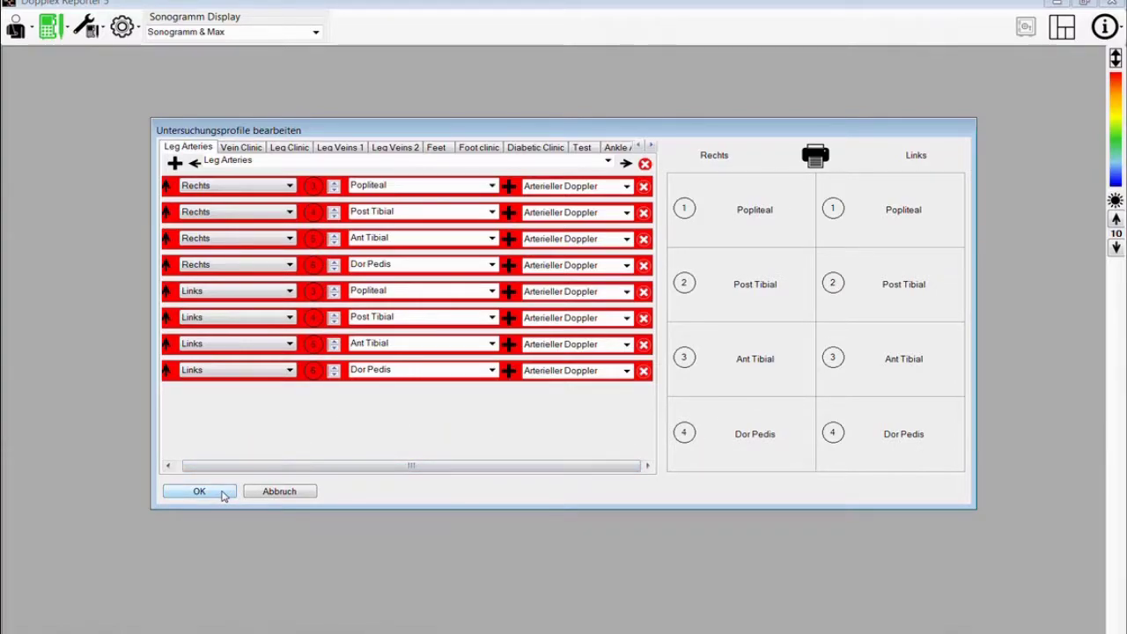
click(223, 496)
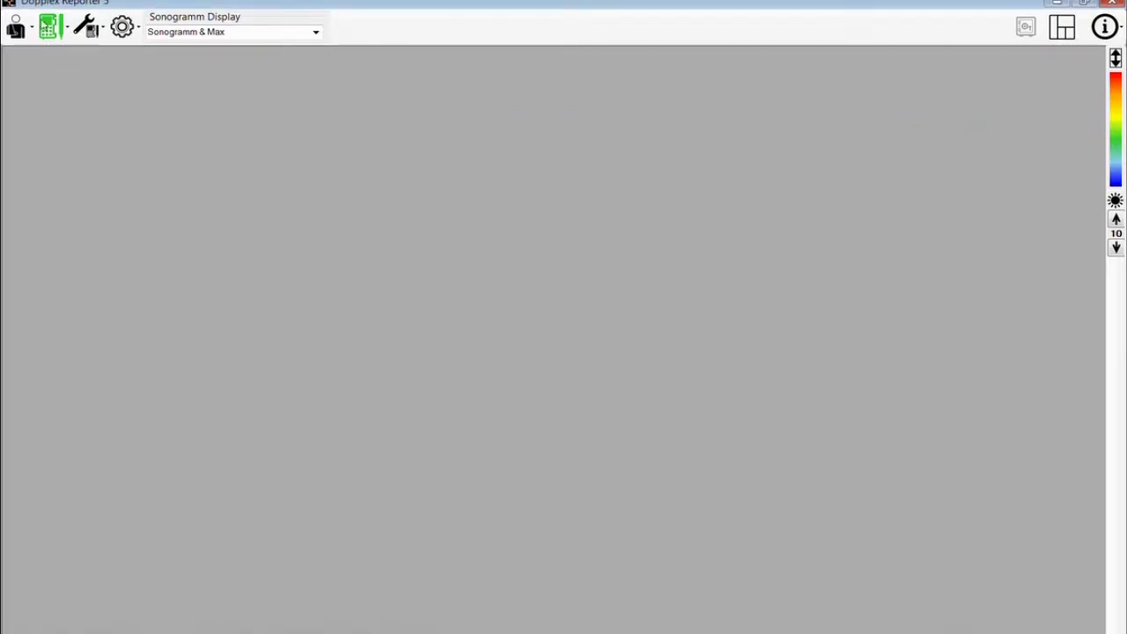
- In the Diabetic Clinic profile, move the Dor Pedis and Post Tibial rows above Great Toe PPG, then save
click(50, 26)
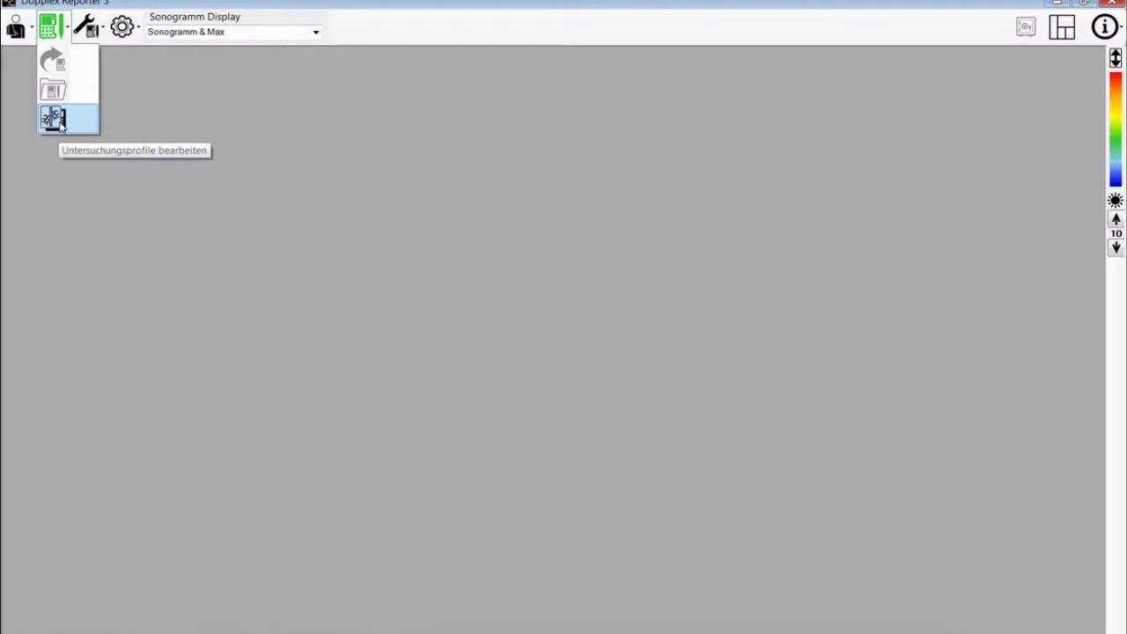
click(53, 119)
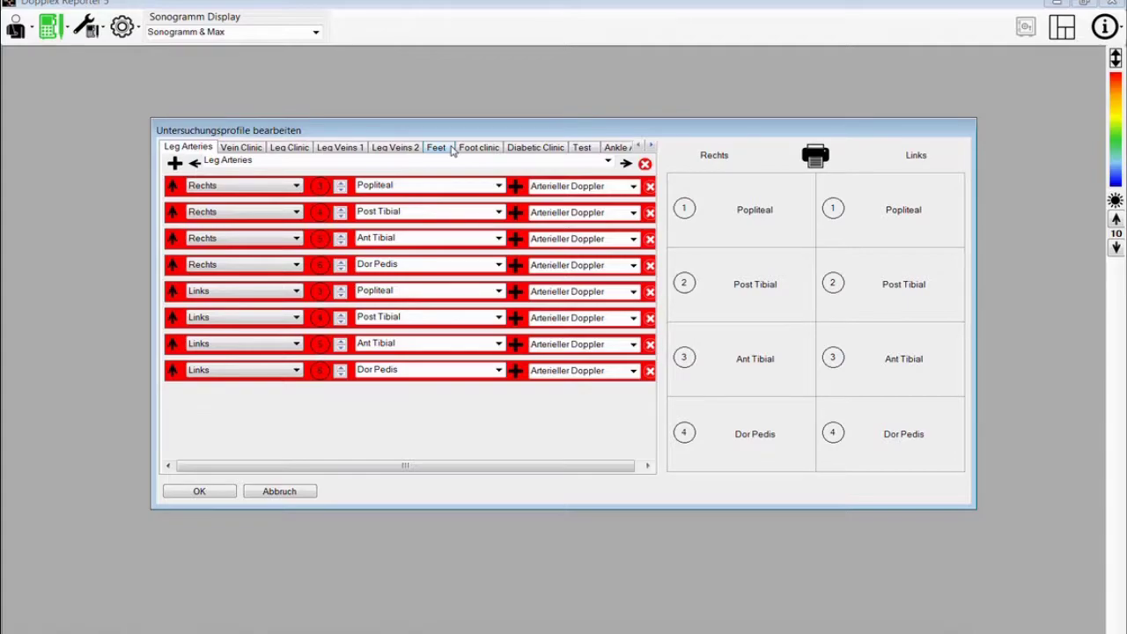
click(516, 150)
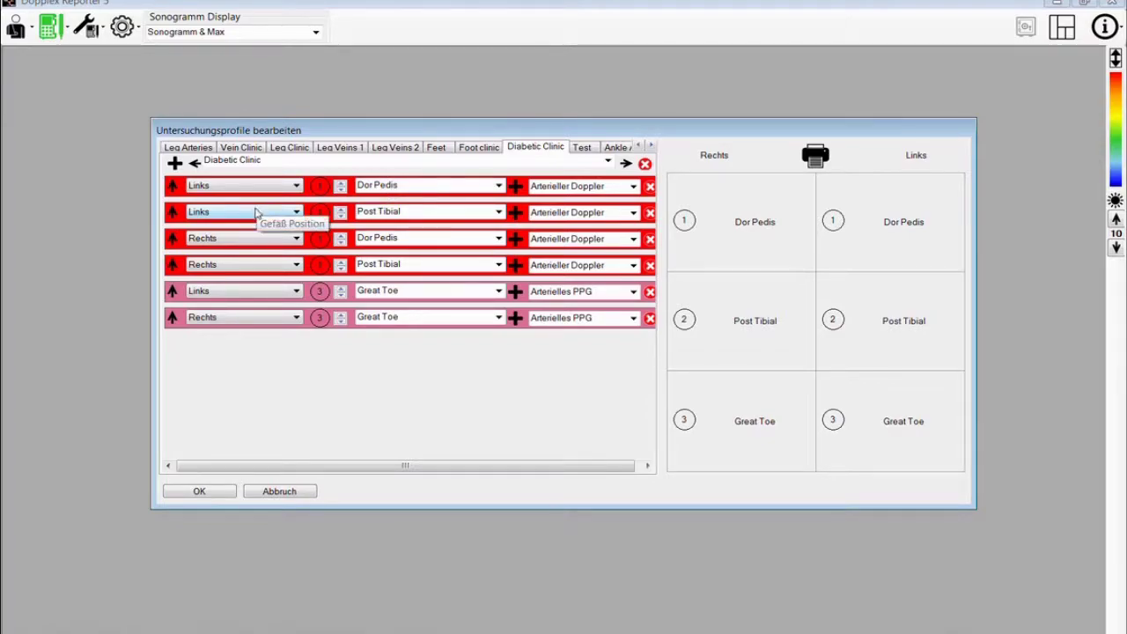
drag(175, 293, 174, 189)
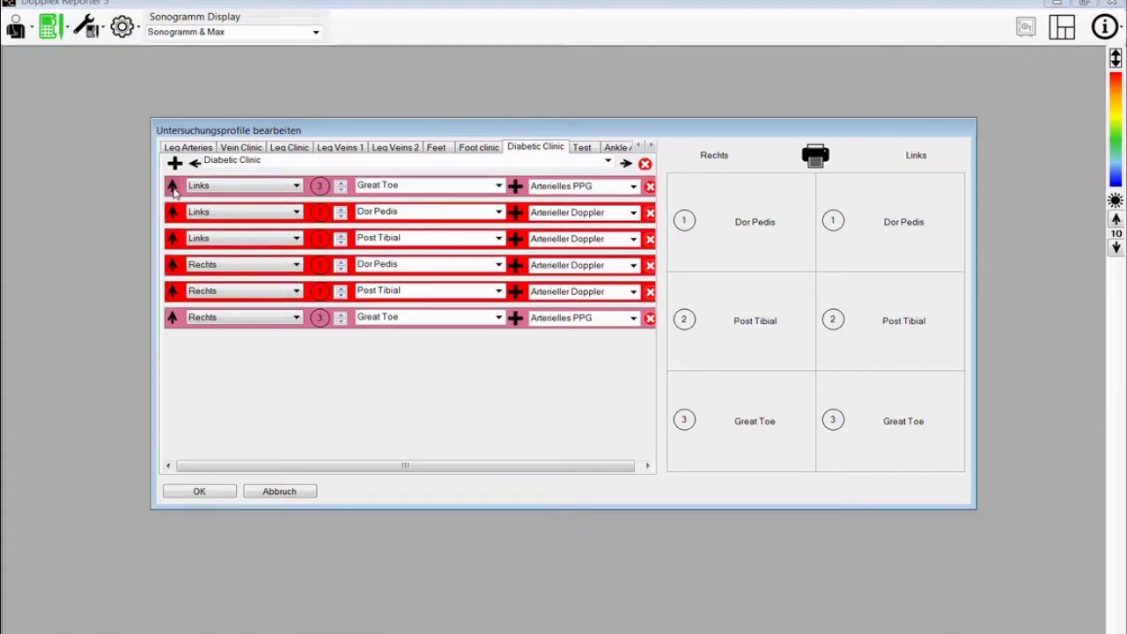
drag(174, 321, 173, 235)
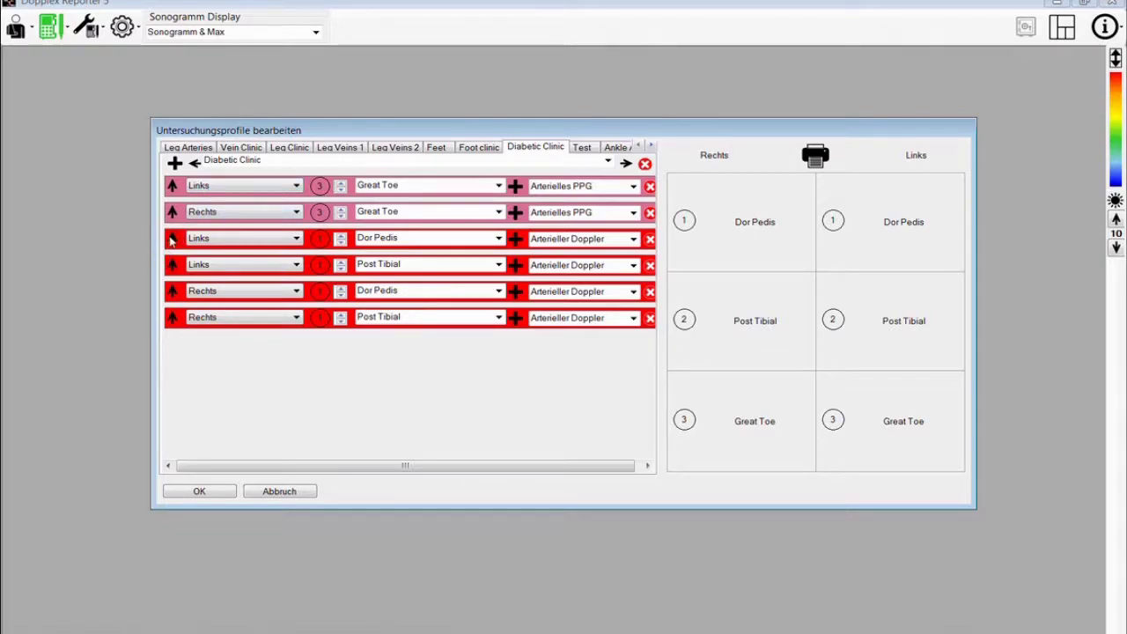
drag(171, 252, 172, 238)
click(172, 211)
click(174, 264)
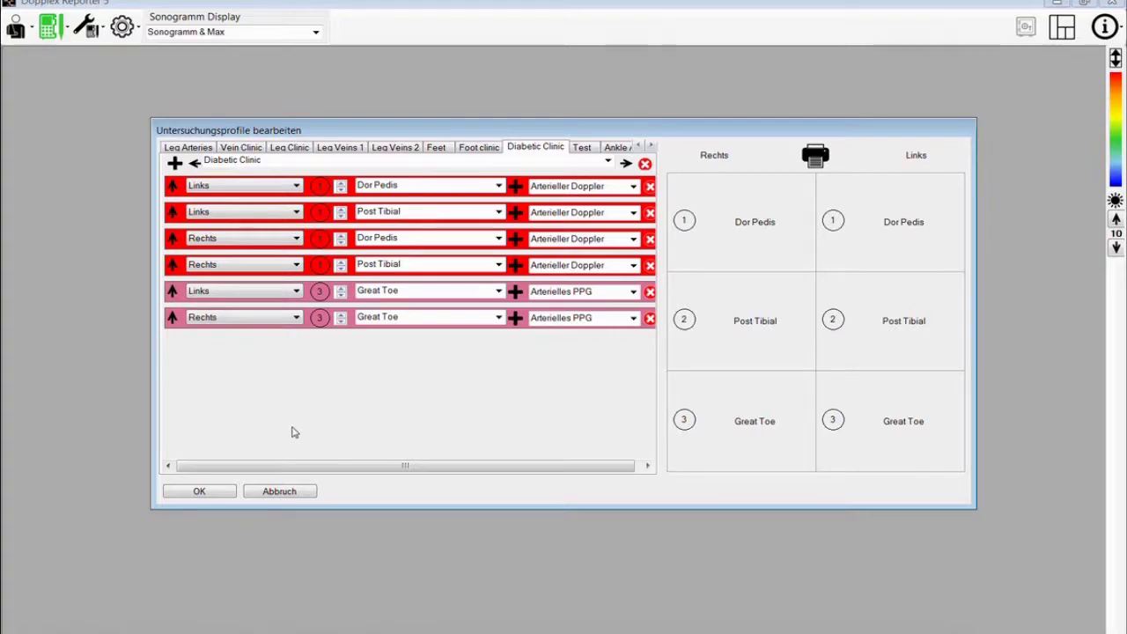
click(219, 497)
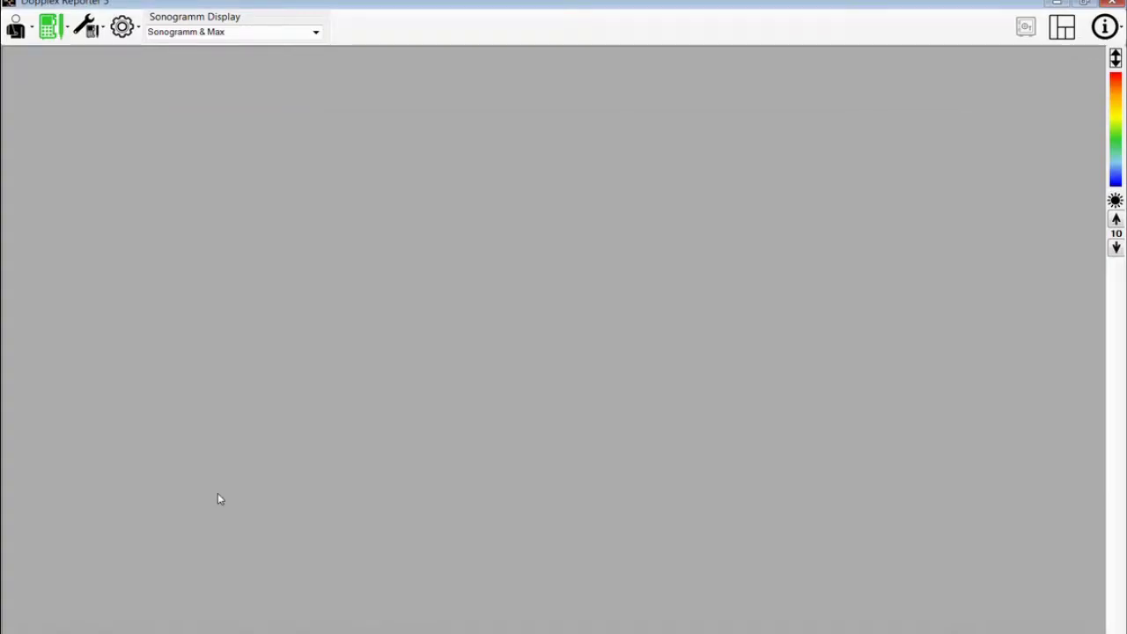
- Add a new exam profile named 'Vein Clinic' in the profile editor
click(50, 29)
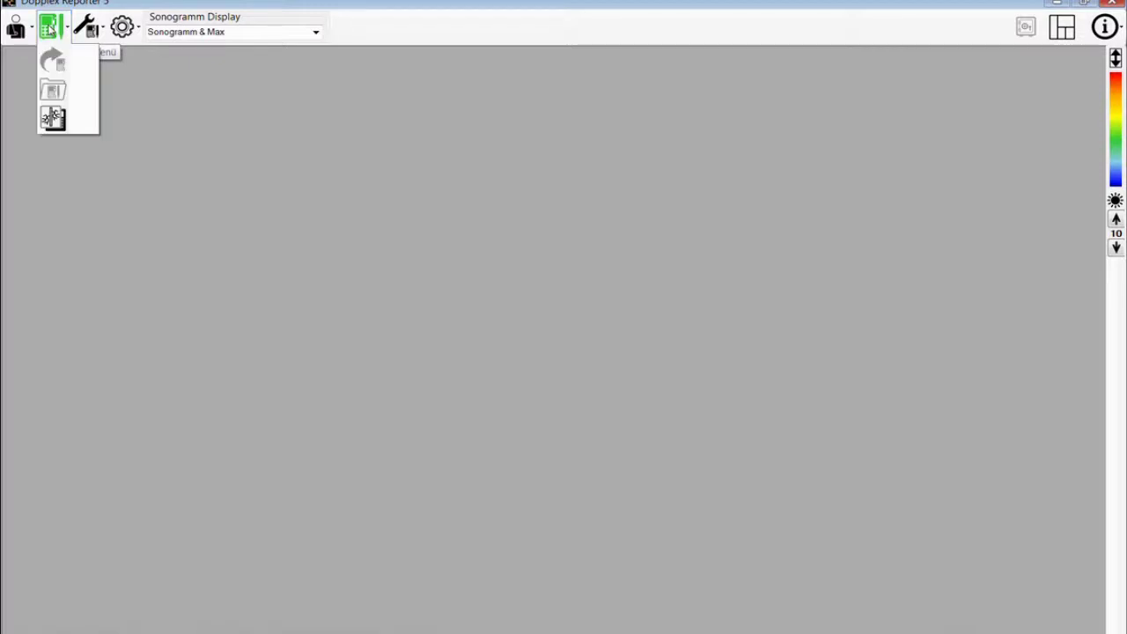
click(53, 119)
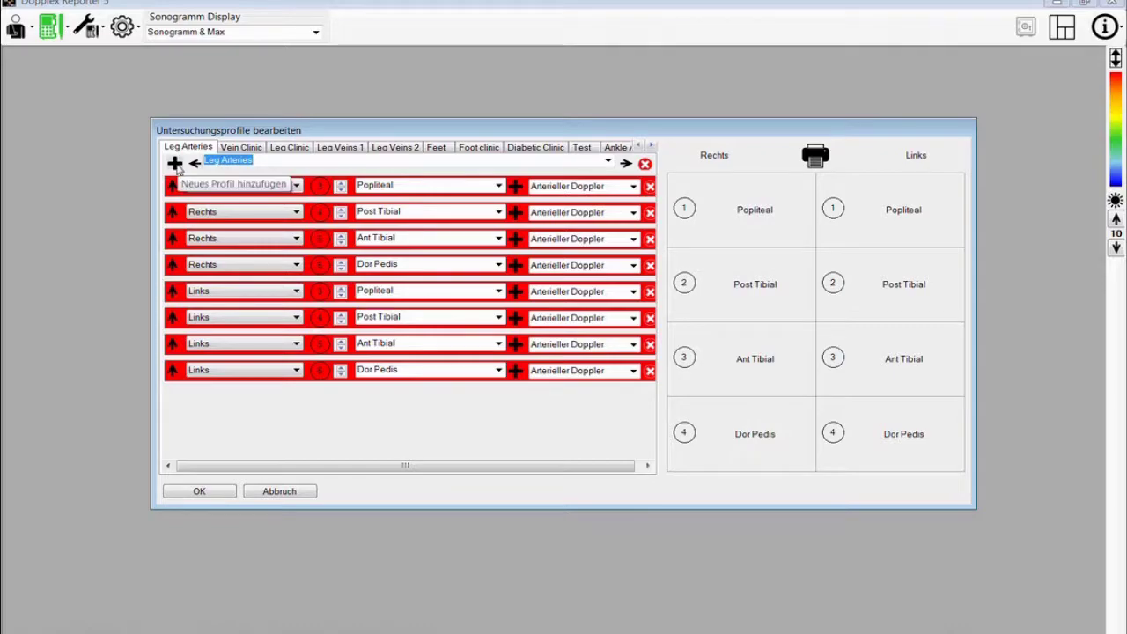
click(175, 164)
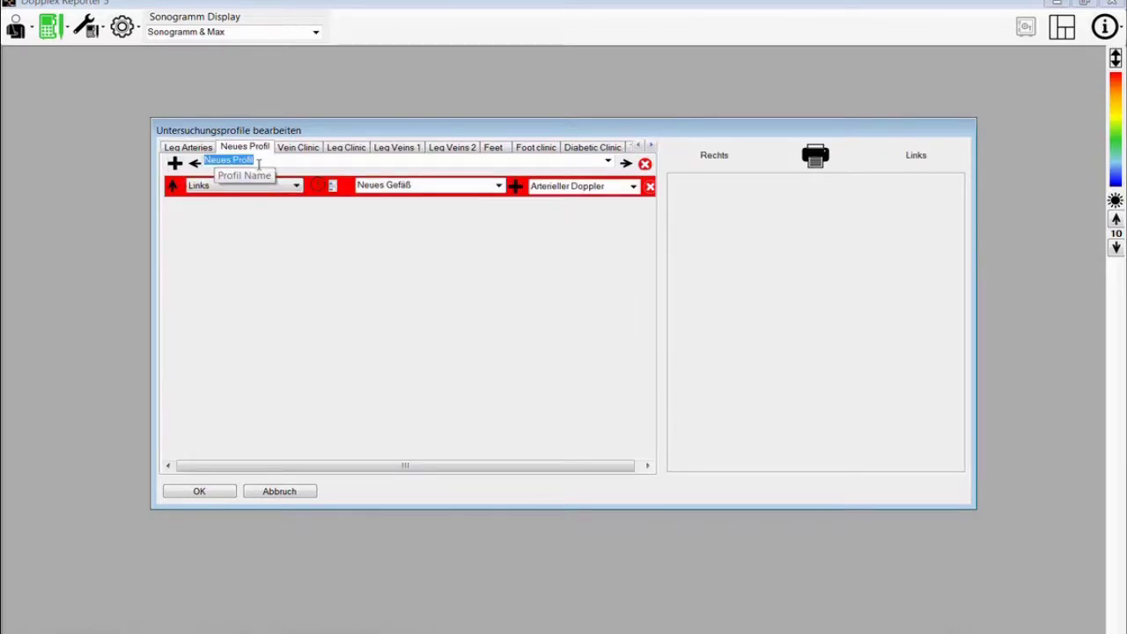
text(Vein Clinic)
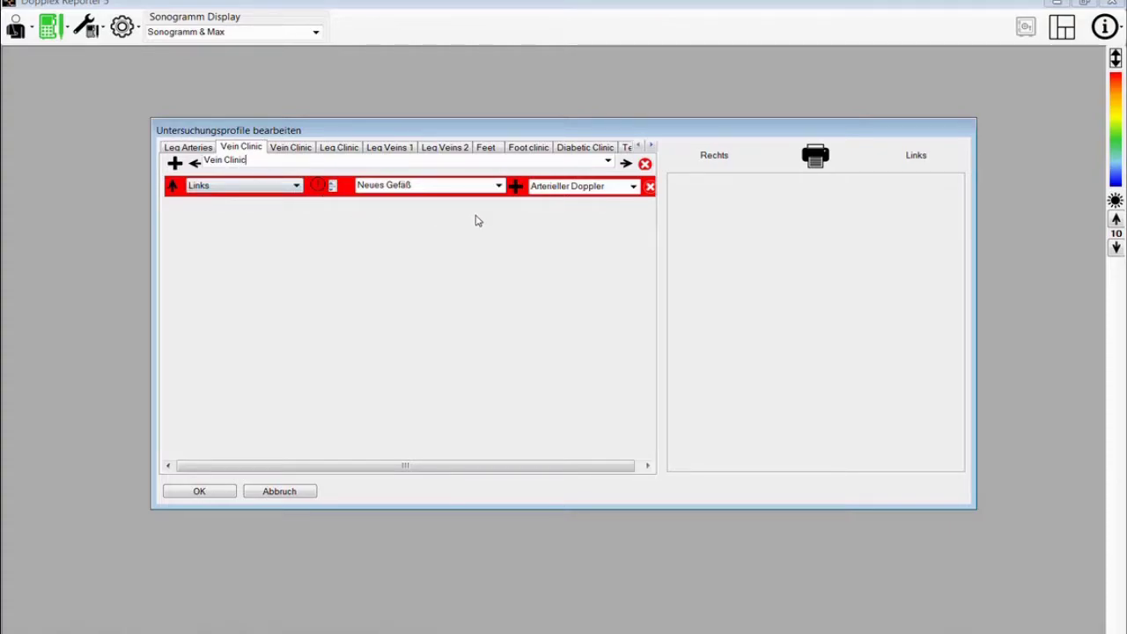
- Add two Great Saphenous rows, with the second row on the Rechts side
click(499, 186)
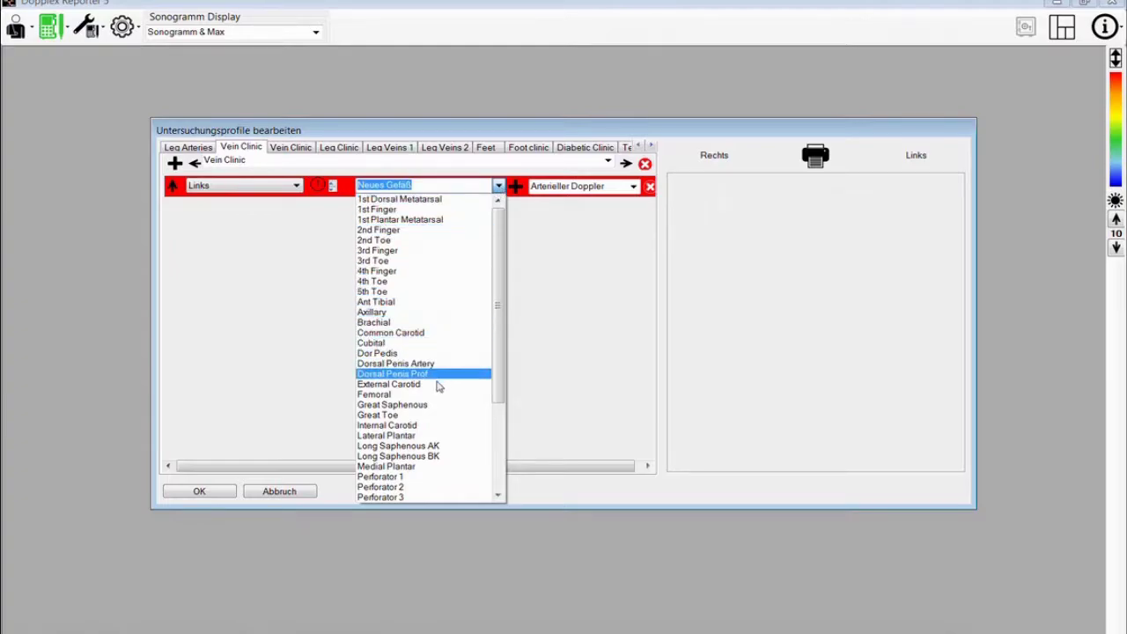
click(438, 406)
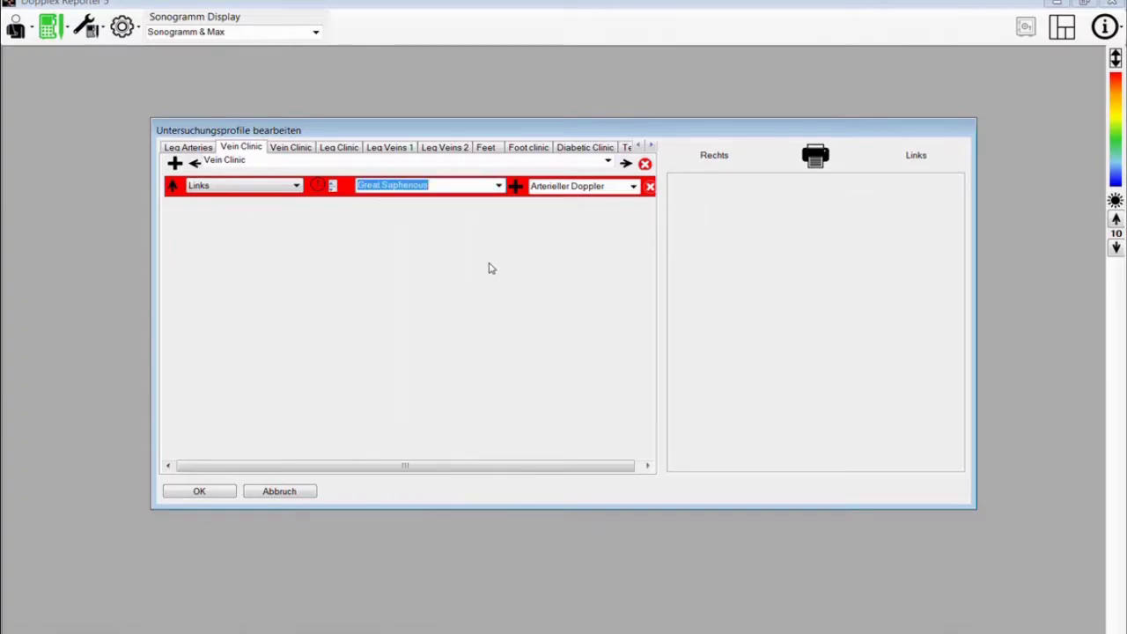
click(515, 186)
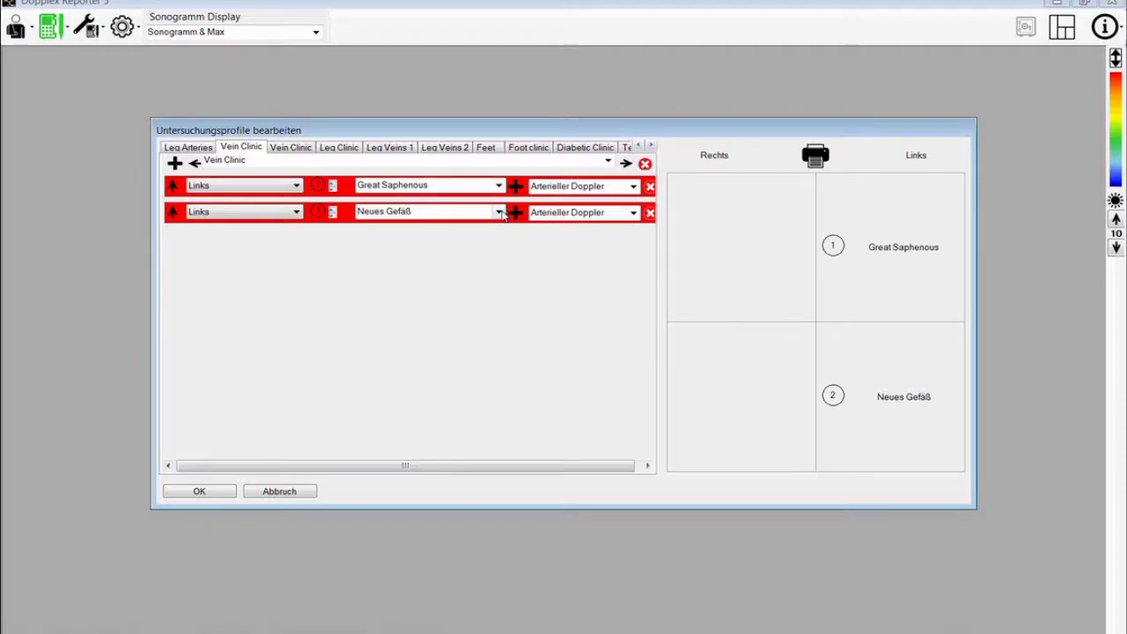
click(498, 212)
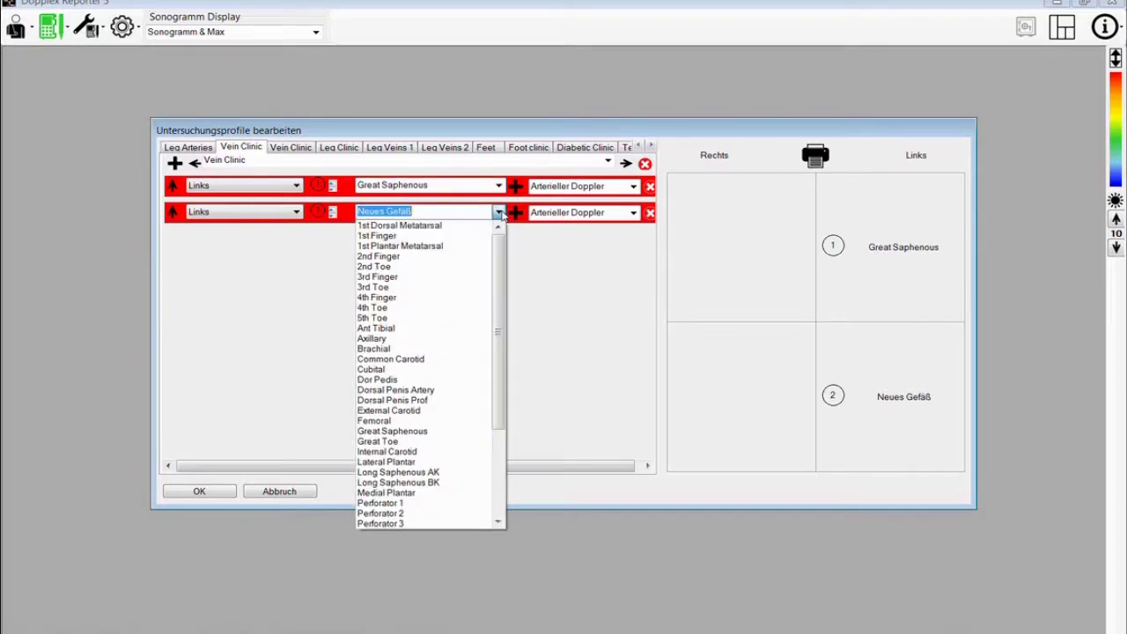
click(433, 431)
click(295, 212)
click(285, 235)
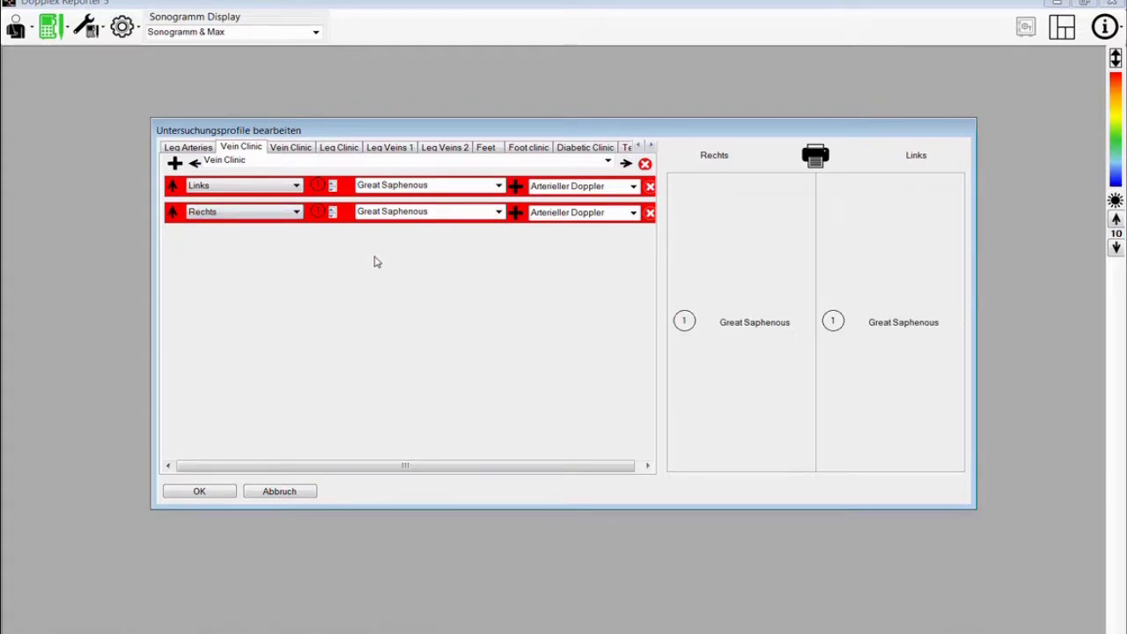
- Set both Great Saphenous rows' measurement type to Venöser Doppler
click(632, 187)
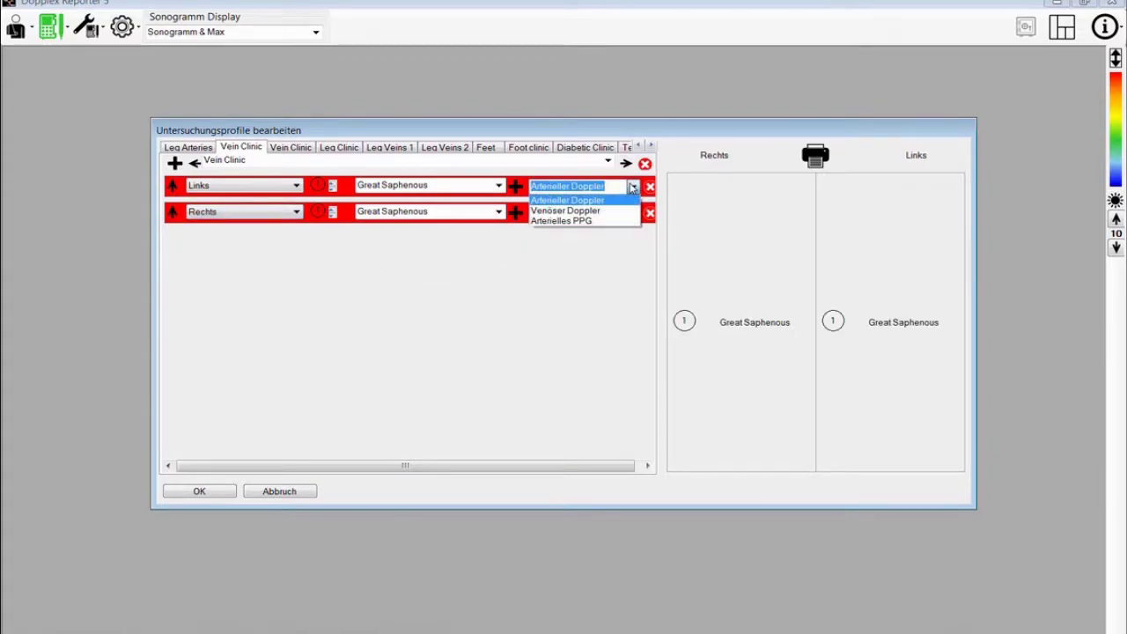
click(568, 211)
click(633, 212)
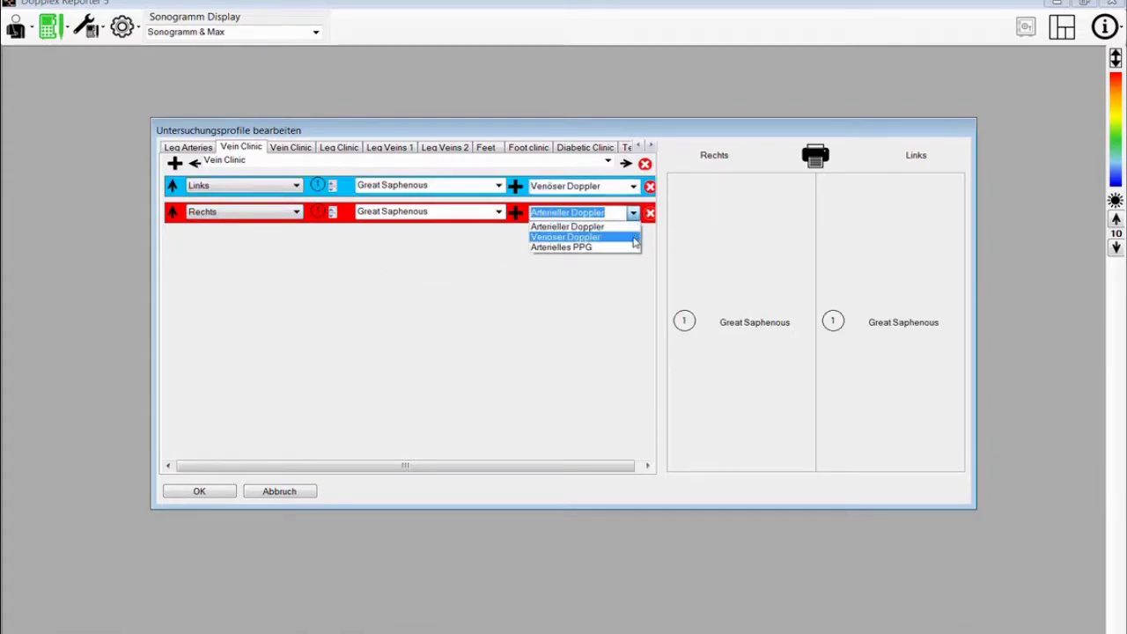
click(565, 237)
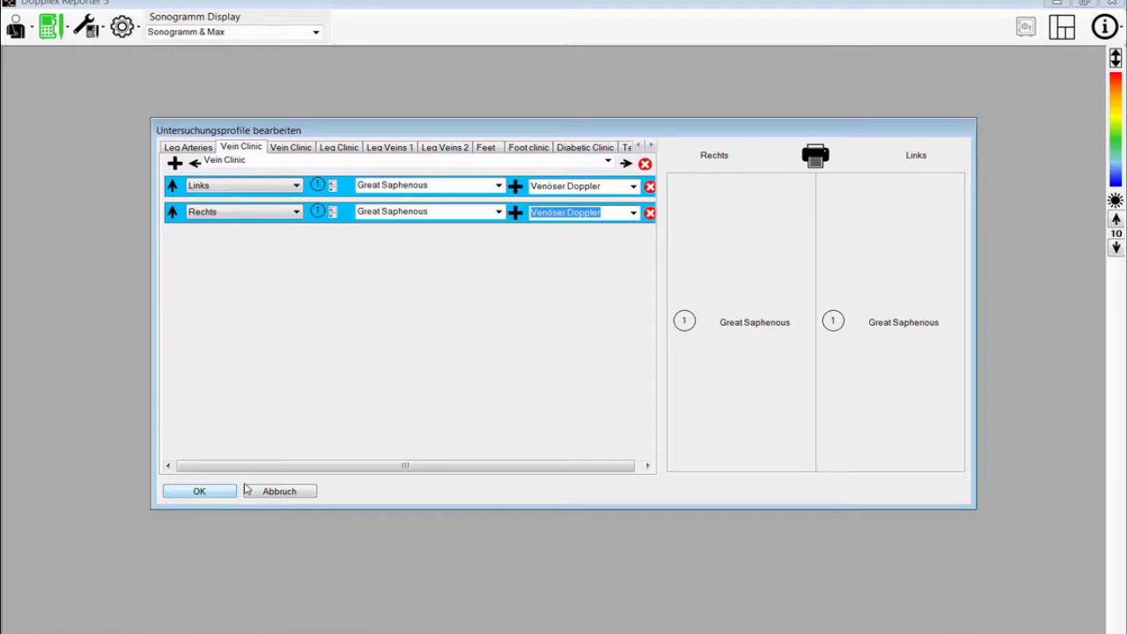
- Add third and fourth rows to Vein Clinic, both with Short Saphenous as the vessel
click(515, 213)
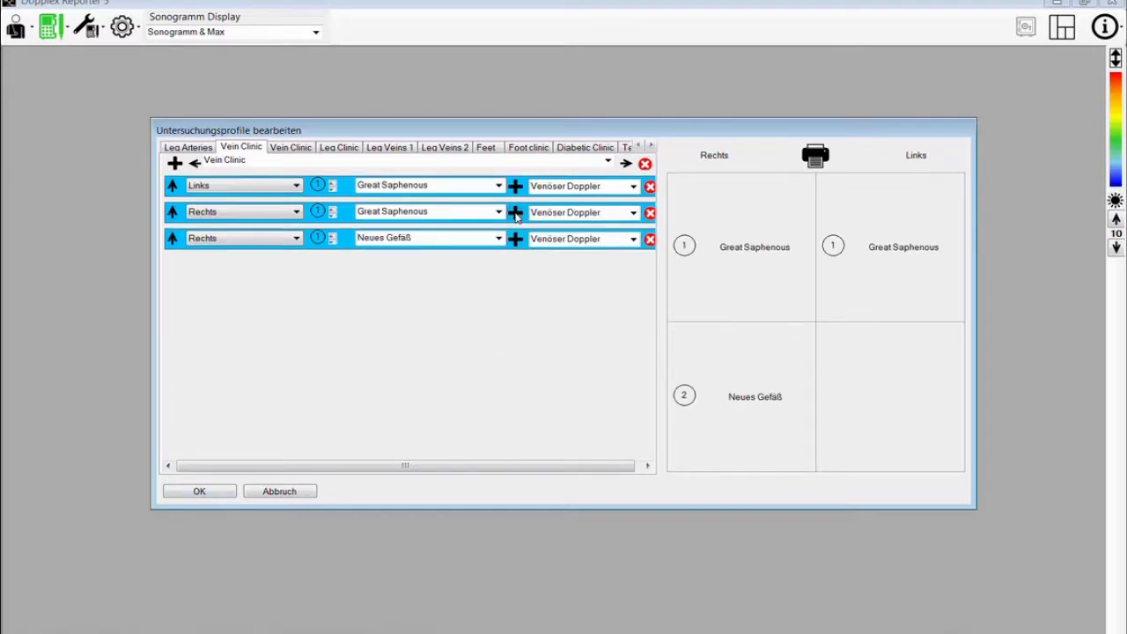
click(515, 239)
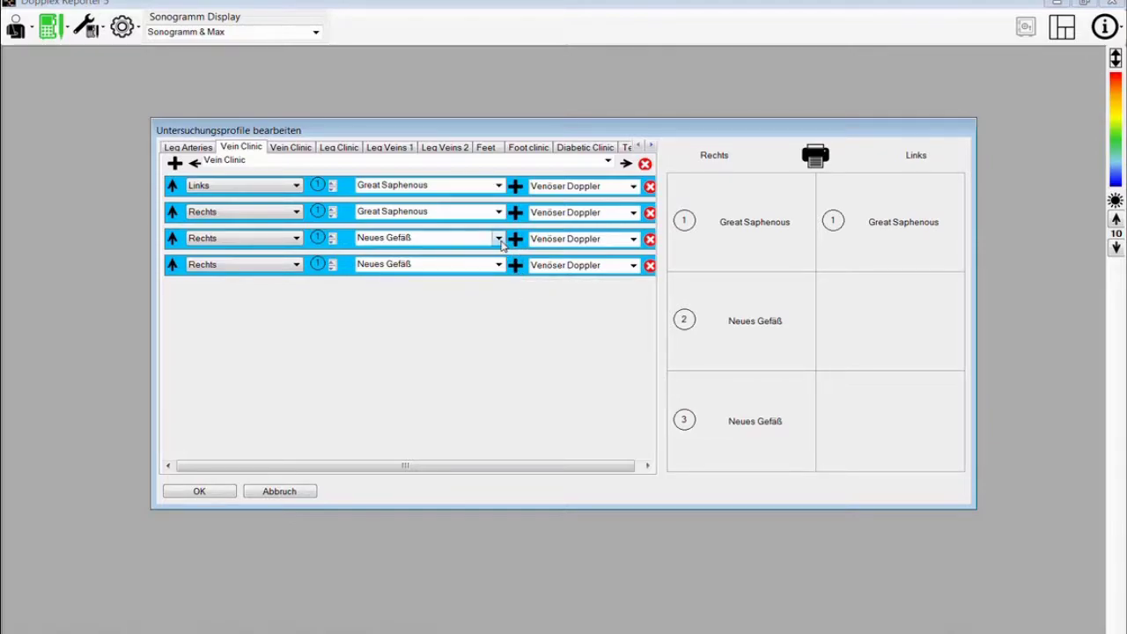
click(499, 239)
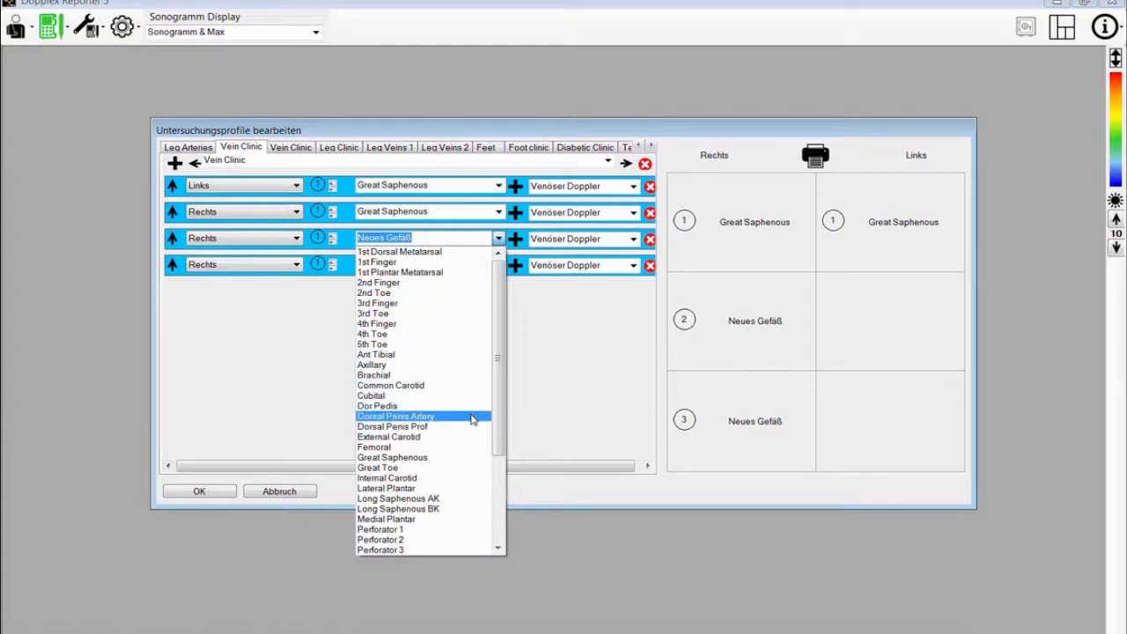
scroll(469, 420, down, 3)
scroll(469, 419, down, 1)
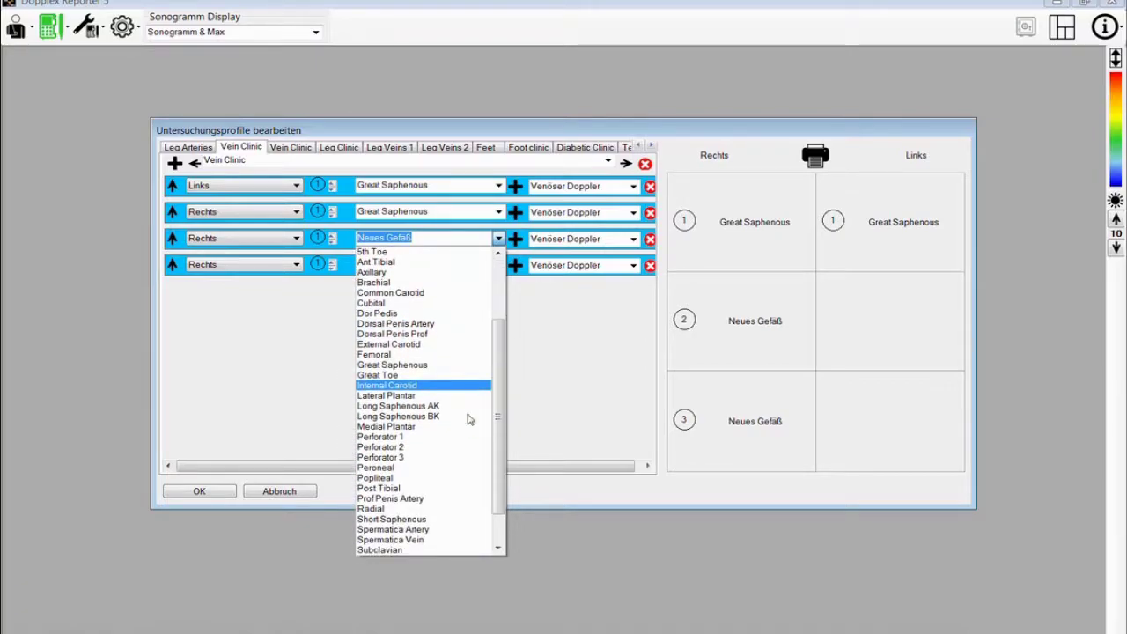
click(432, 518)
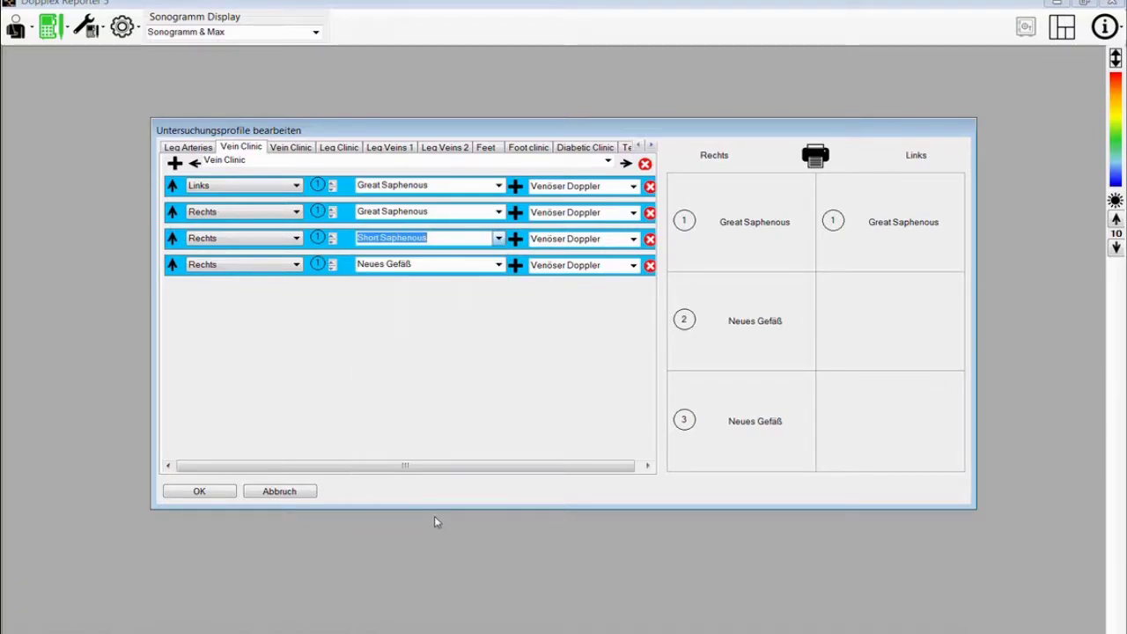
click(498, 265)
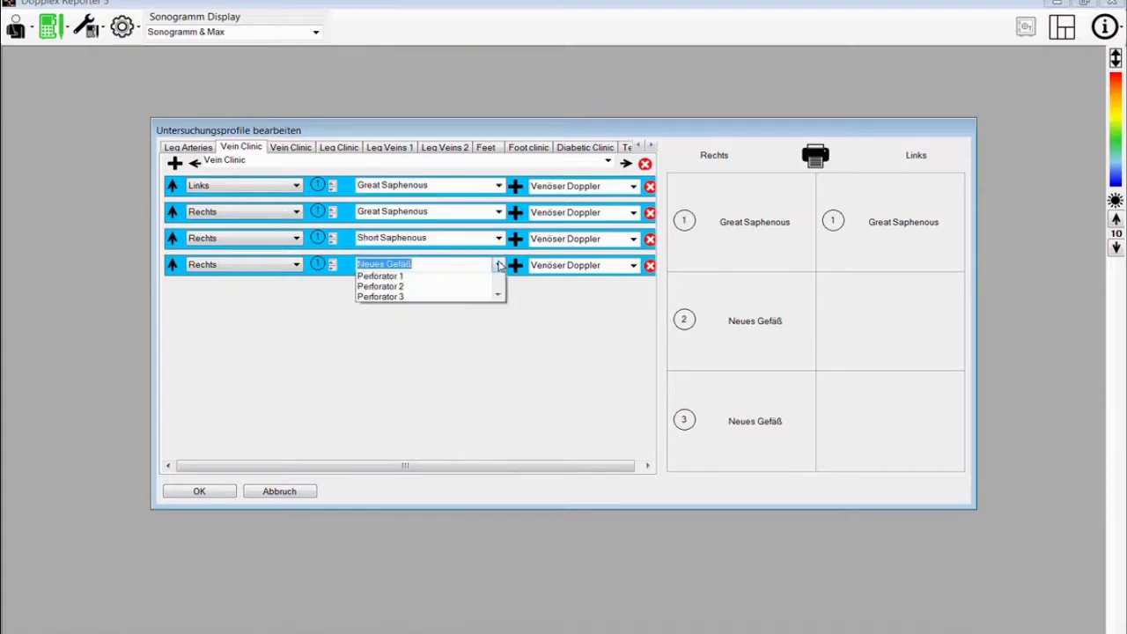
scroll(406, 414, down, 4)
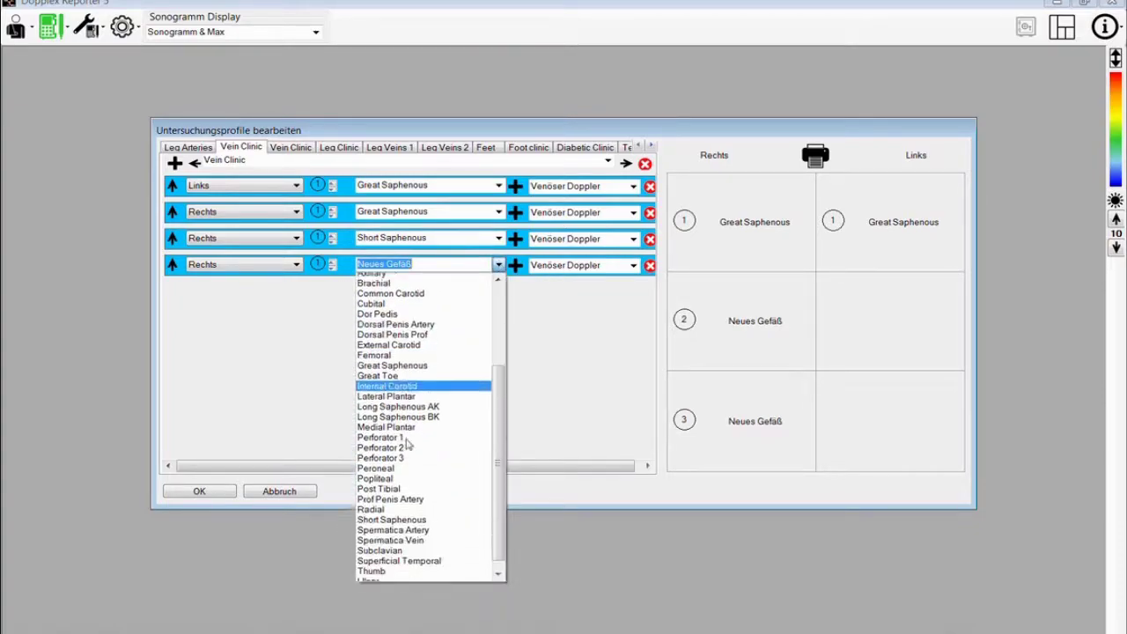
click(407, 514)
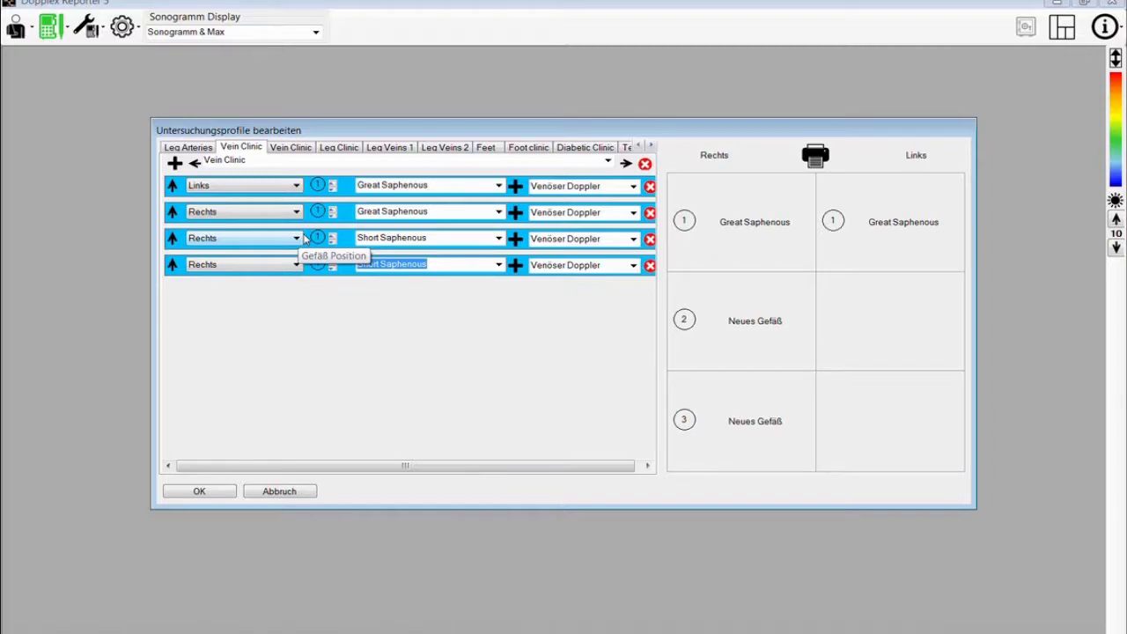
- Set the third Short Saphenous row to Links, move it up one place, and save
click(300, 238)
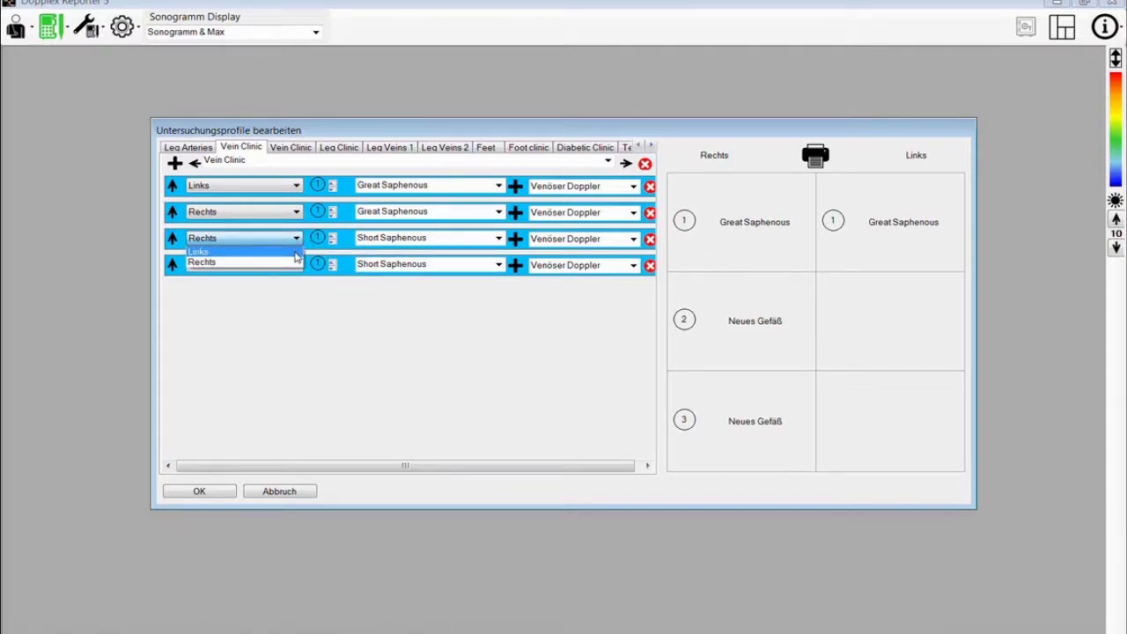
click(295, 252)
click(172, 238)
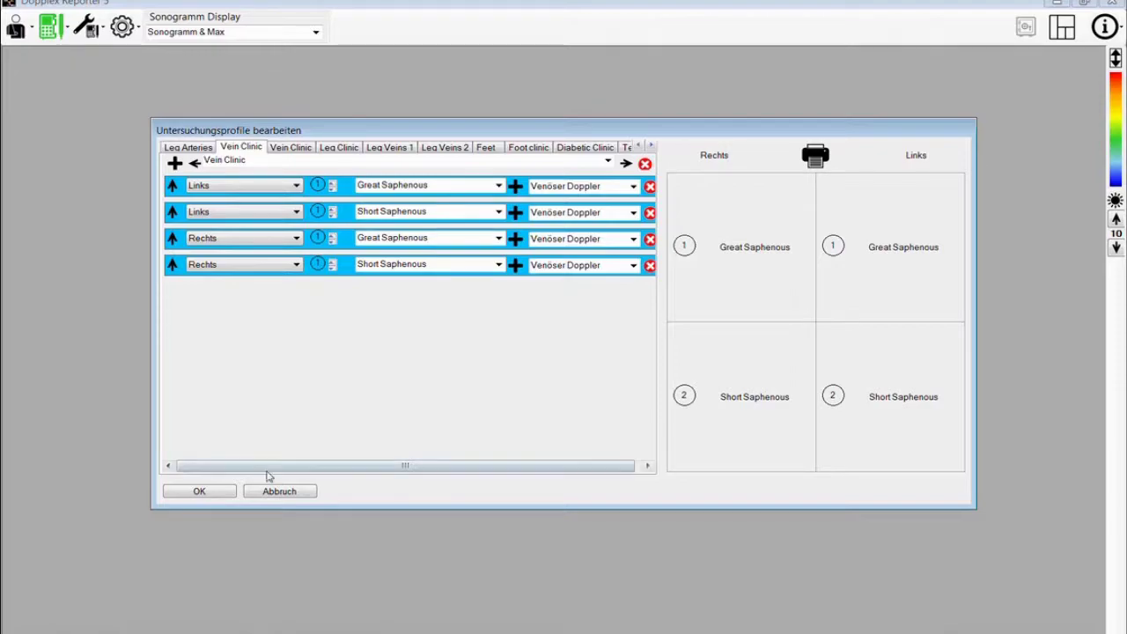
click(225, 496)
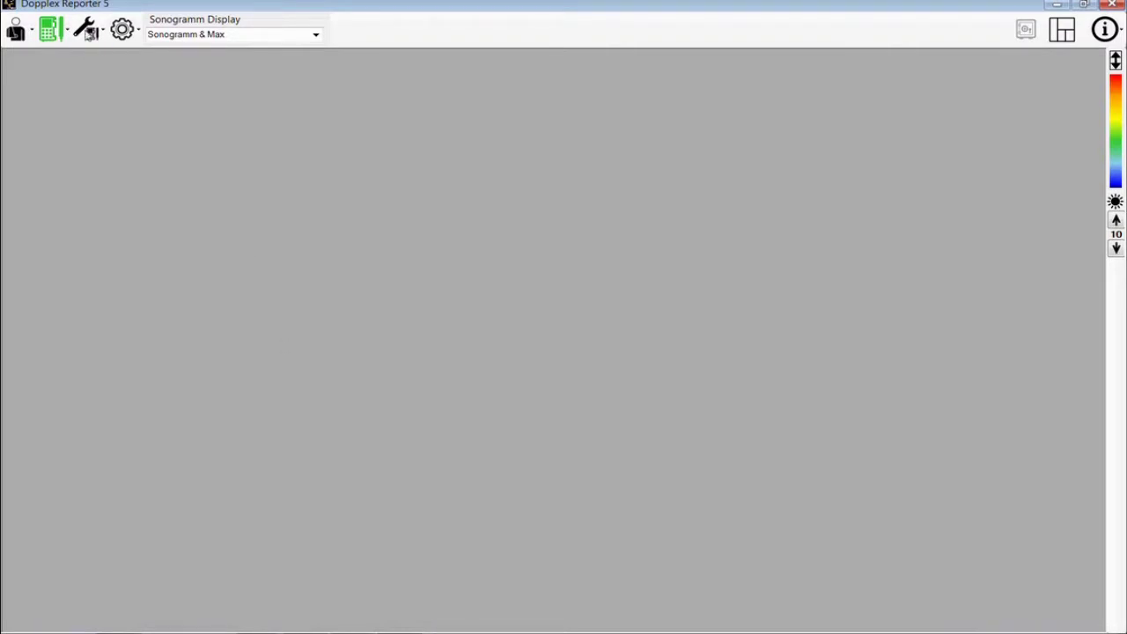
- Open the Setup options list to reach Standard Patiententext bearbeiten
click(120, 33)
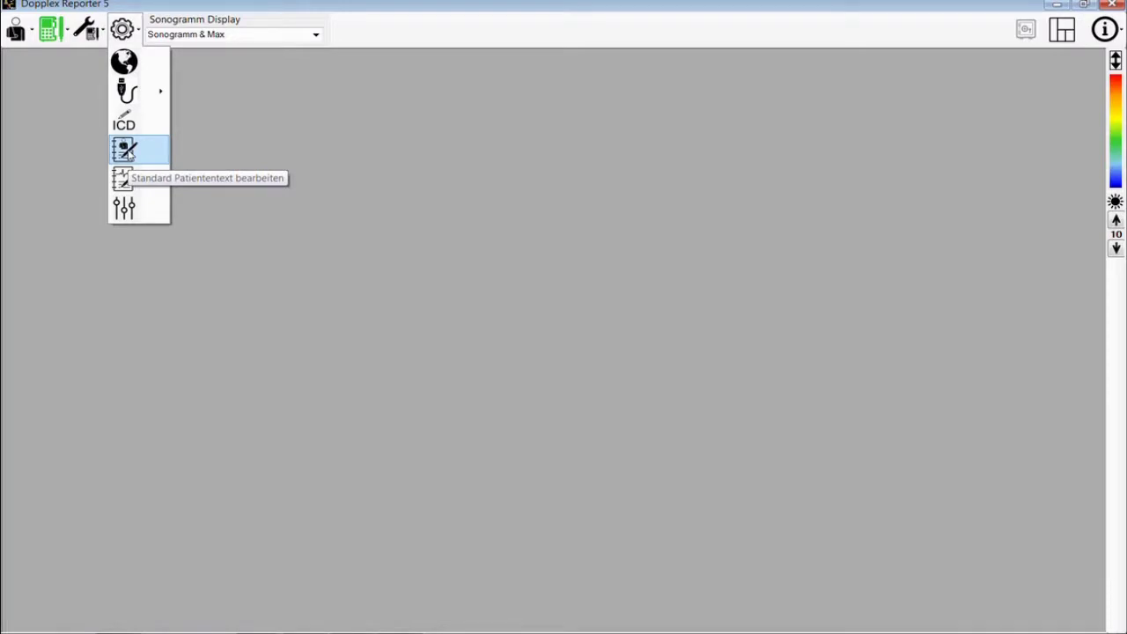
- In the Standard Text Editor, enter texts Diabetic, Leg Ulcer and Walking Pain at 100m
click(126, 151)
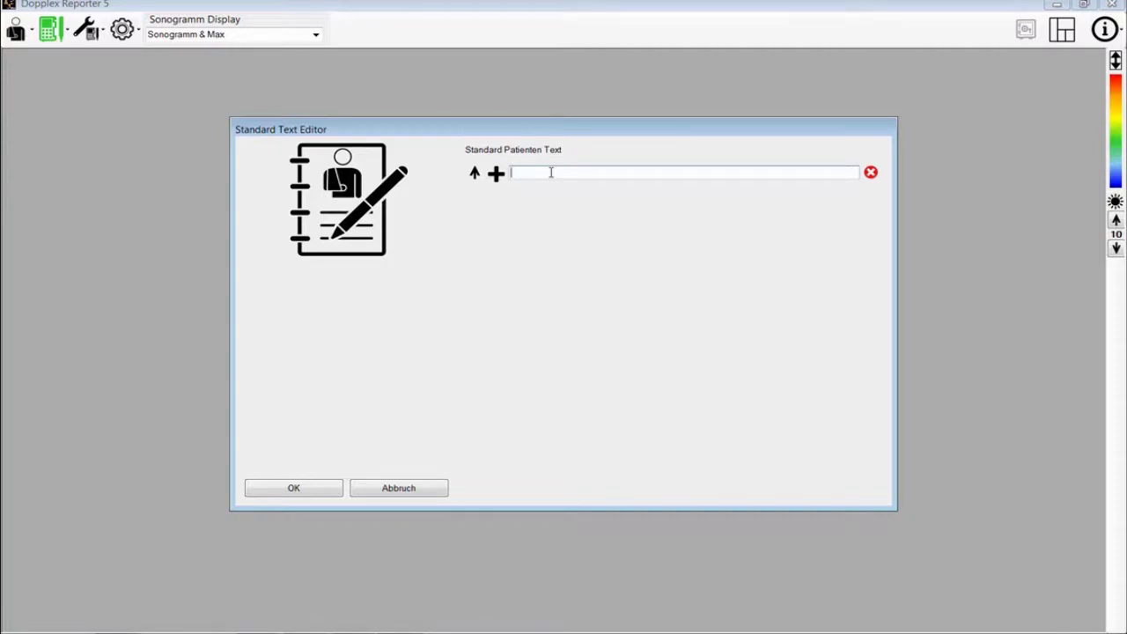
text(Diabetic)
click(496, 173)
click(514, 193)
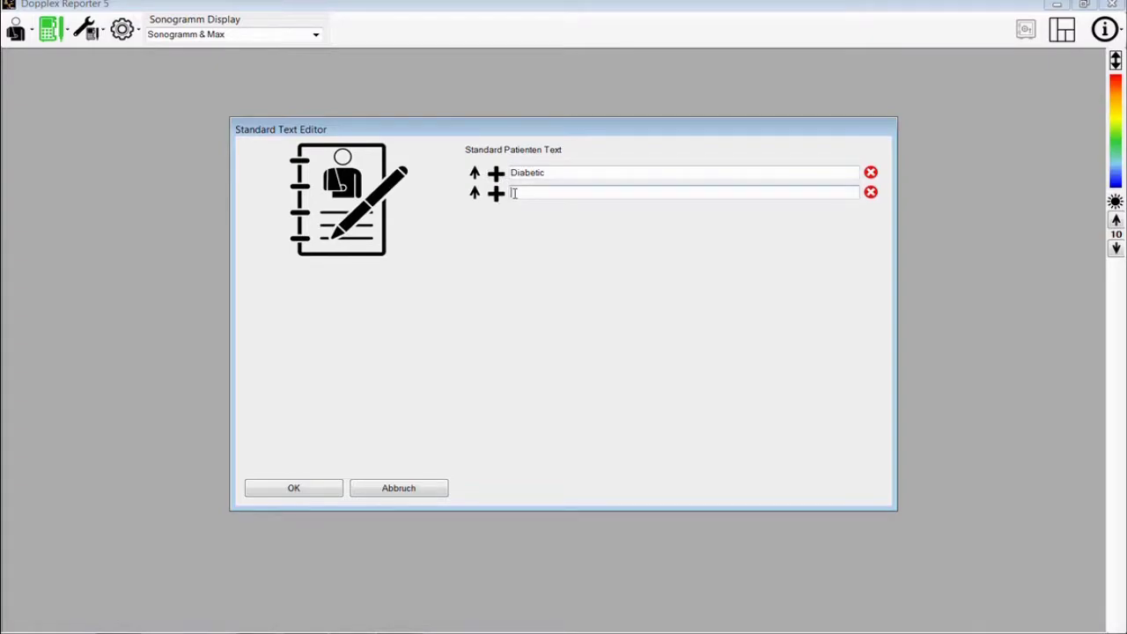
text(Leg Ulcer)
click(497, 193)
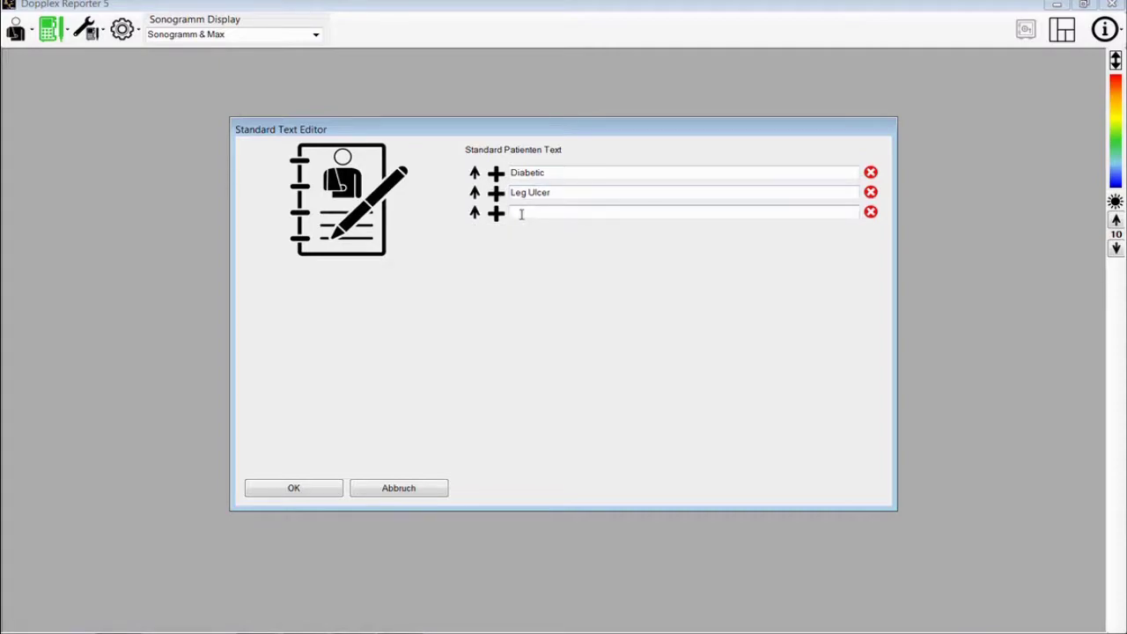
text(Walking Pain)
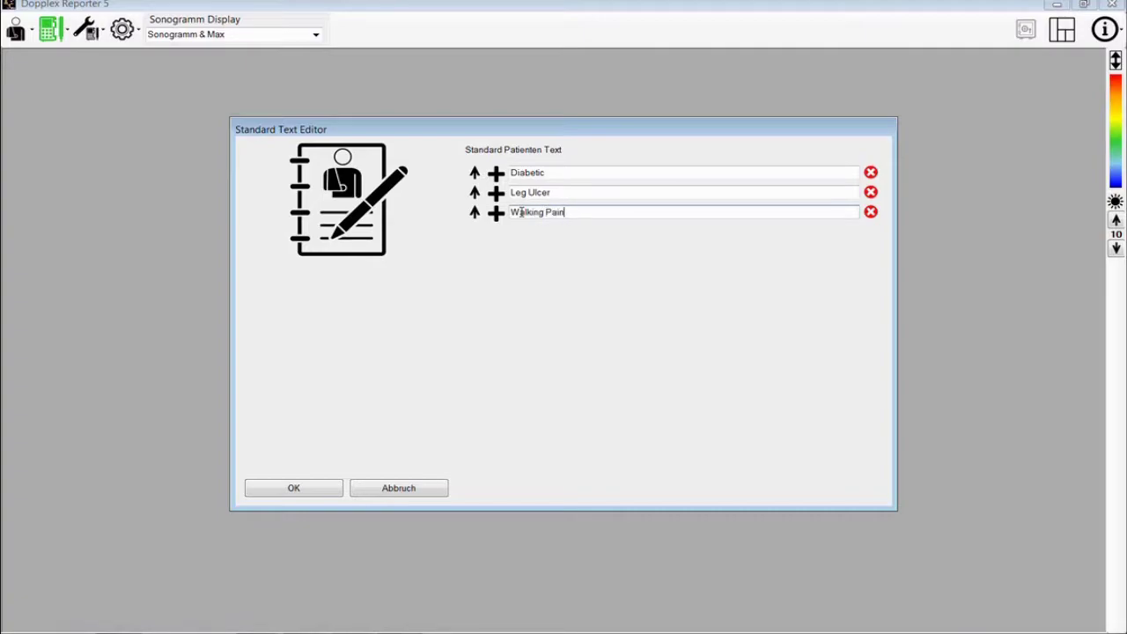
text( at 100m)
- Add a fourth text 'Left Leg Amputee', then delete that row again
click(496, 213)
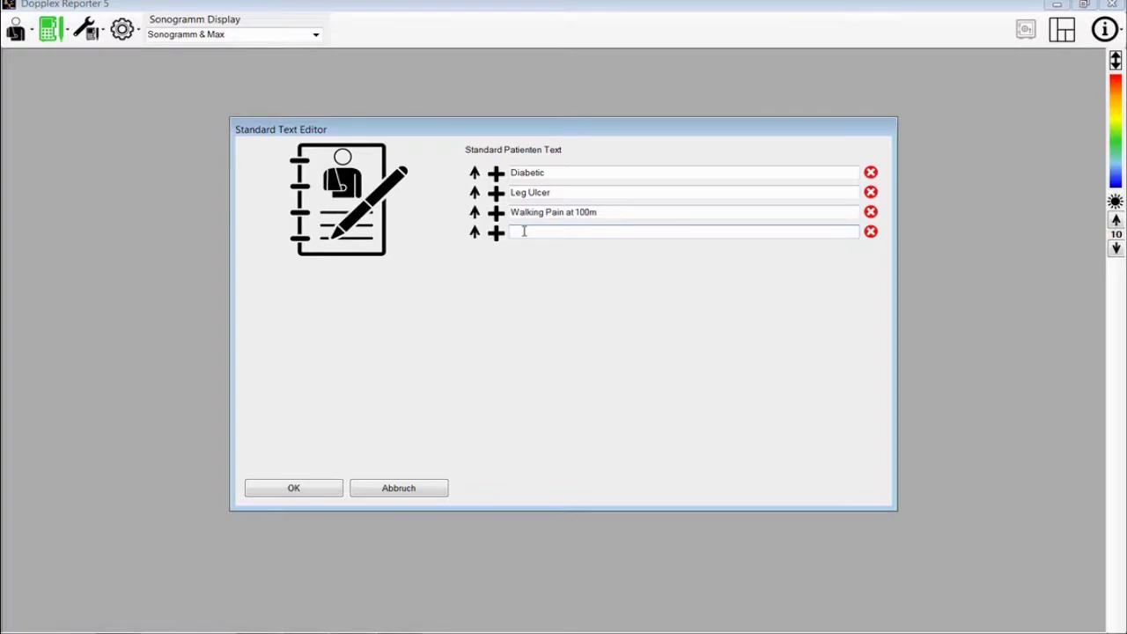
text(Leg)
key(BackSpace)
key(BackSpace)
text(eft Leg Amputee)
click(870, 232)
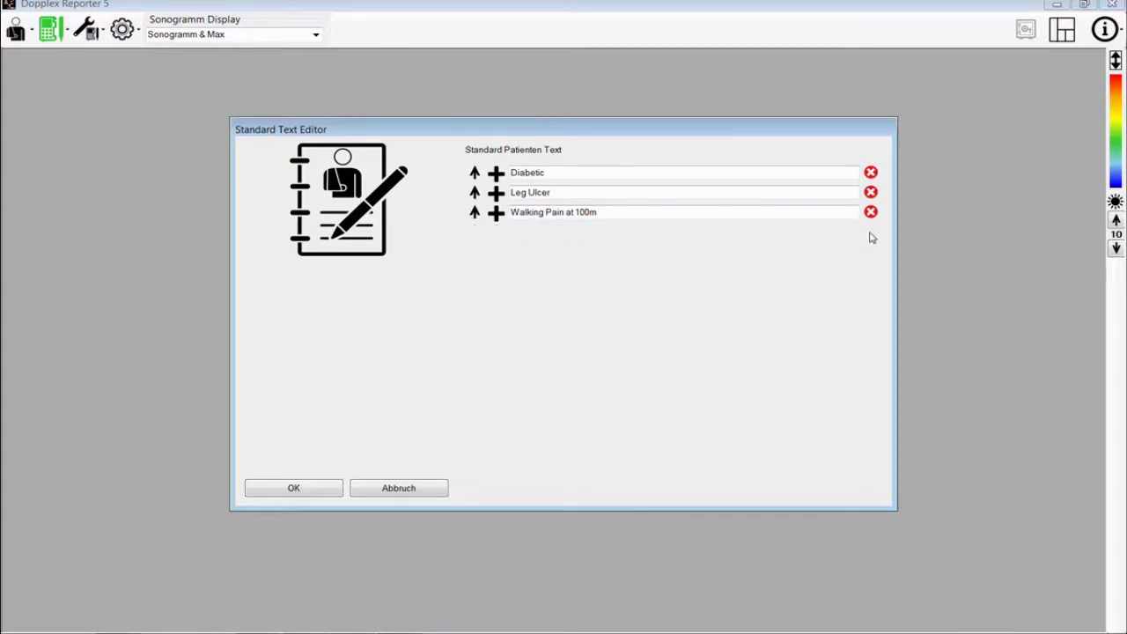
- Move Walking Pain at 100m to the top of the patient texts and save with OK
click(474, 212)
click(474, 193)
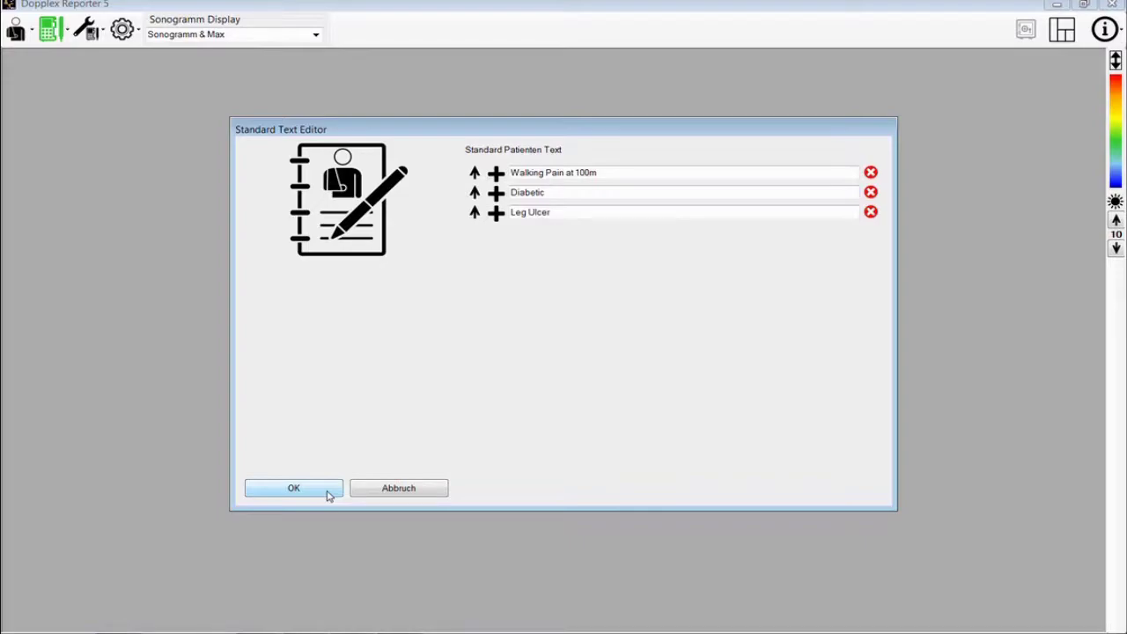
click(327, 494)
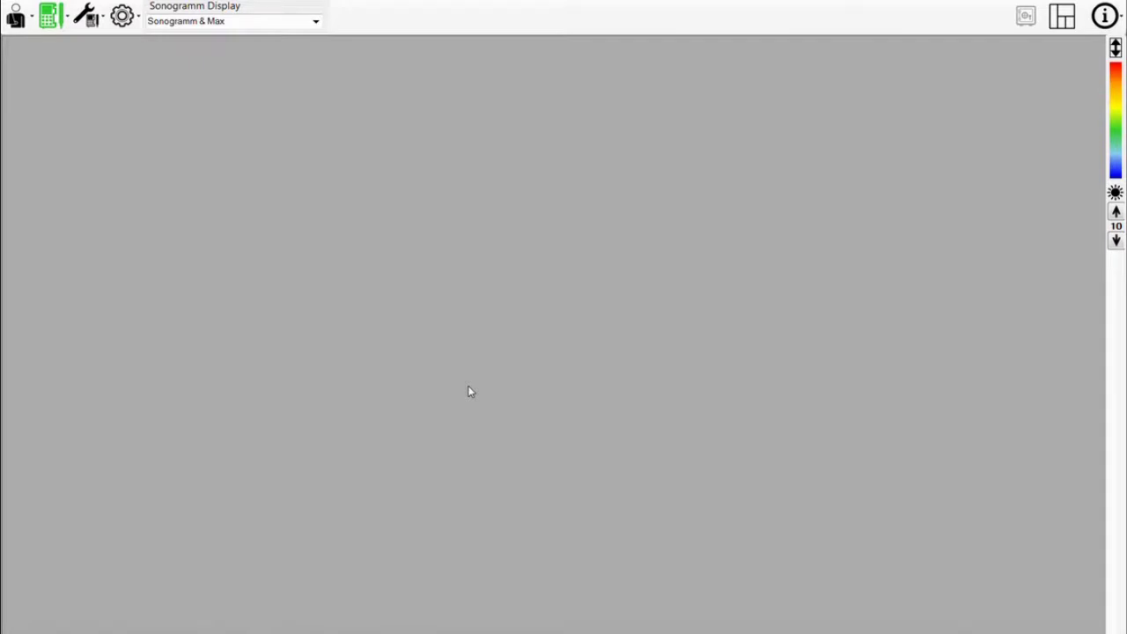
- Add a fifth standard examination text, 'Toe pressures and ABIs abnormal. Suspect moderate PAD', and save it
click(128, 24)
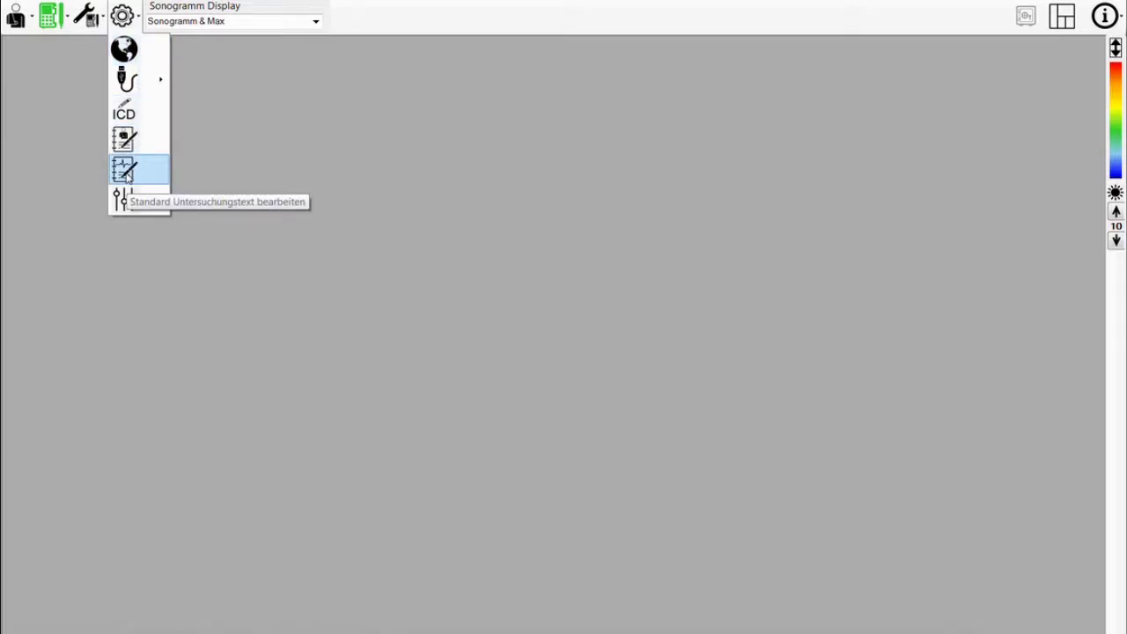
click(124, 171)
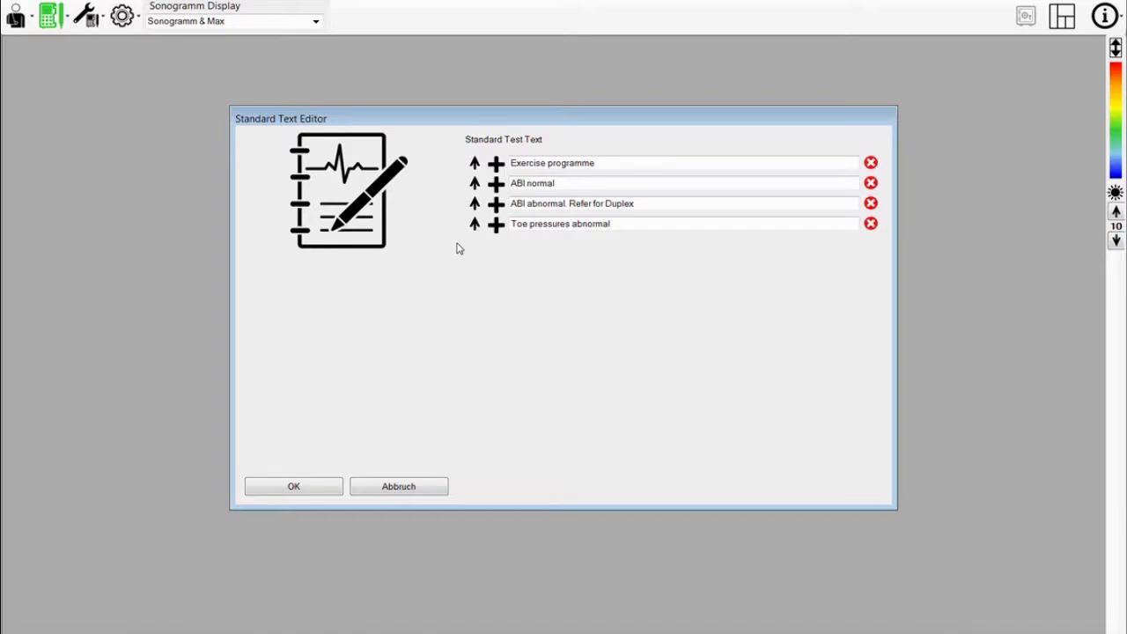
click(497, 224)
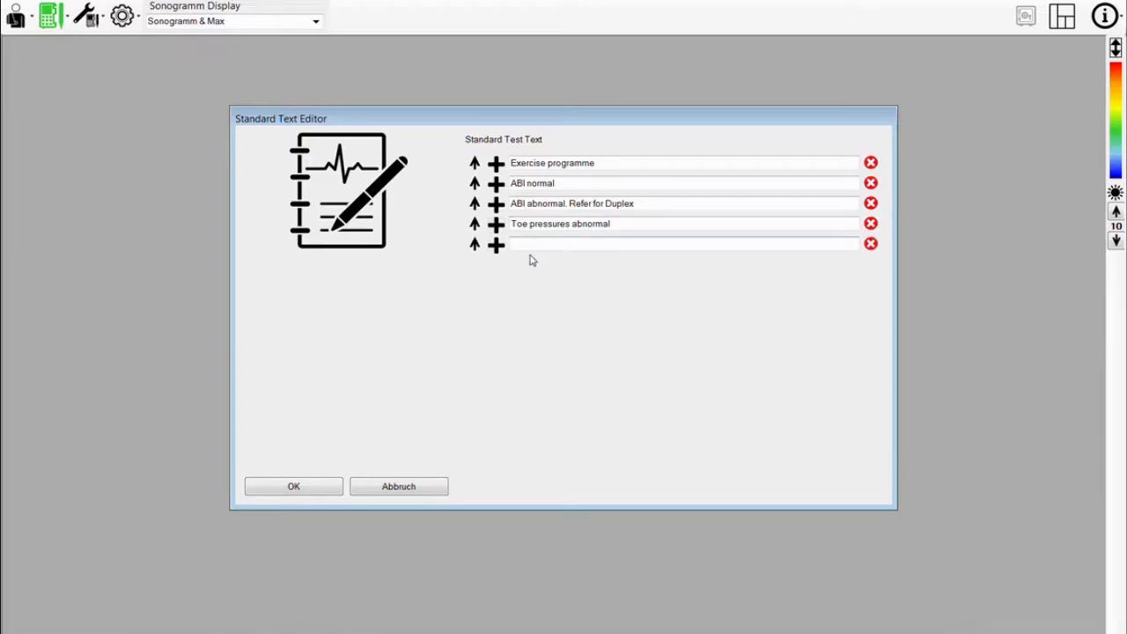
click(533, 245)
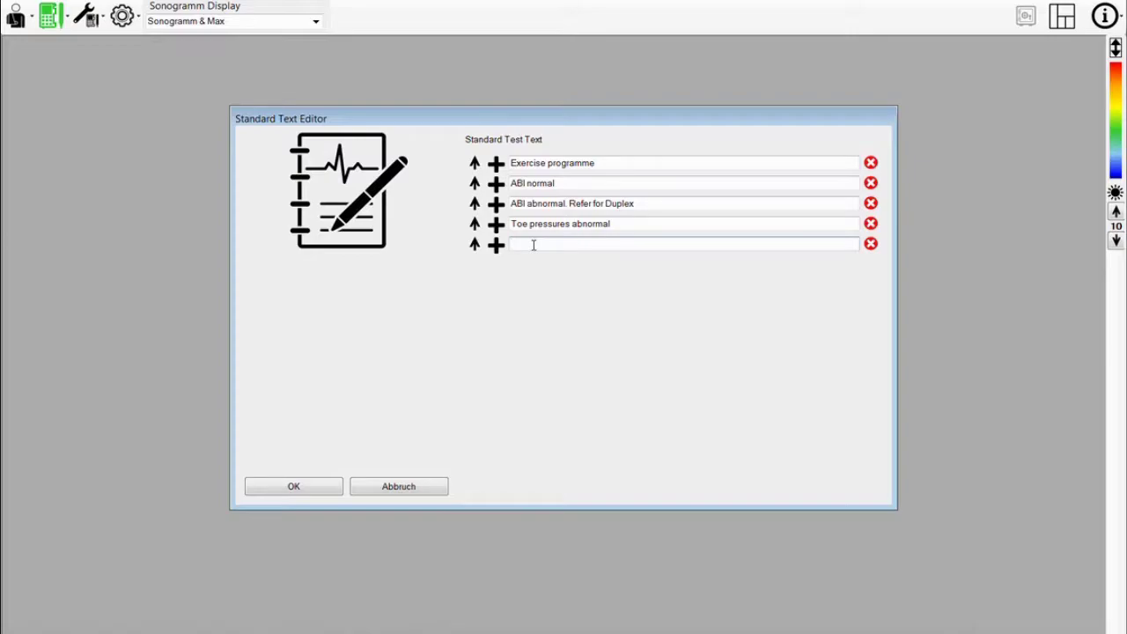
text(Toe pressures and ABIs )
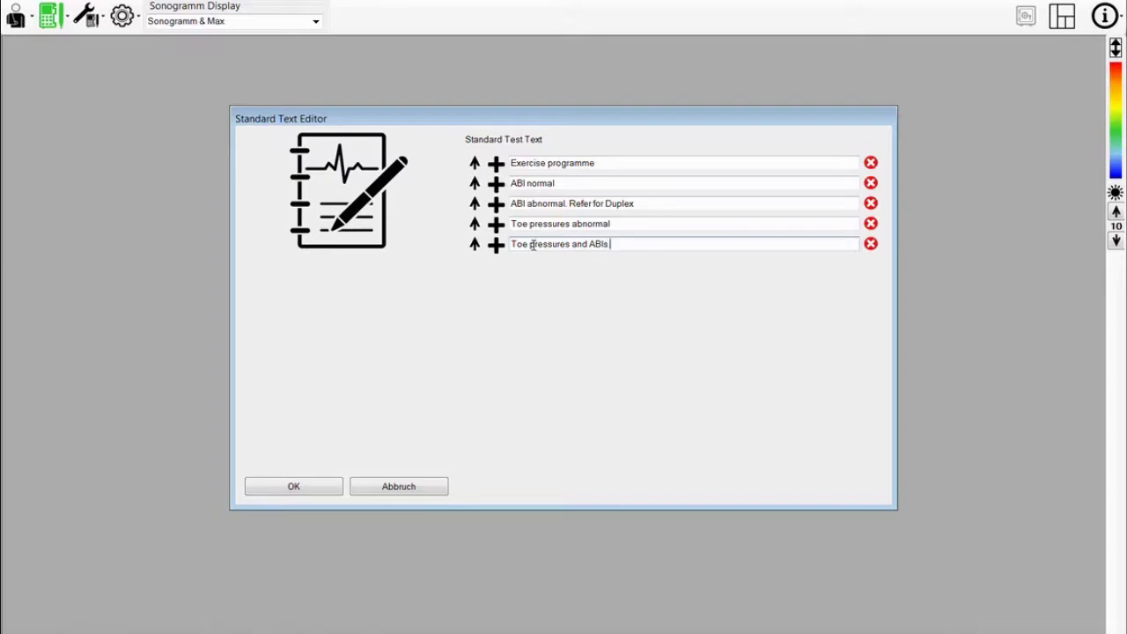
text(abnormal. Suspect moderate PAD)
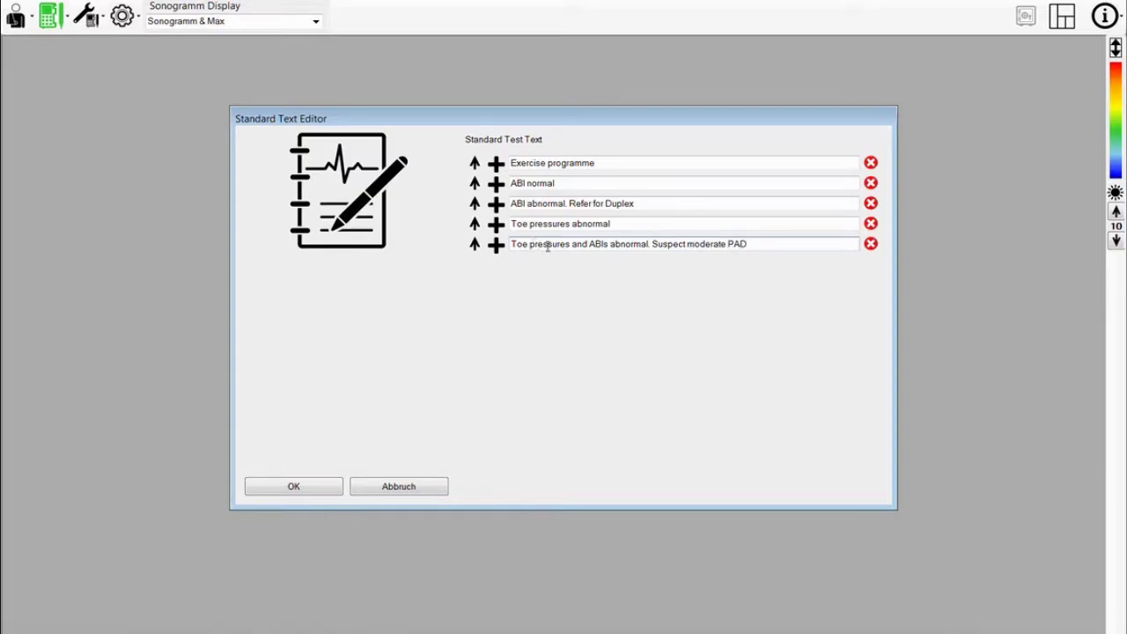
click(333, 489)
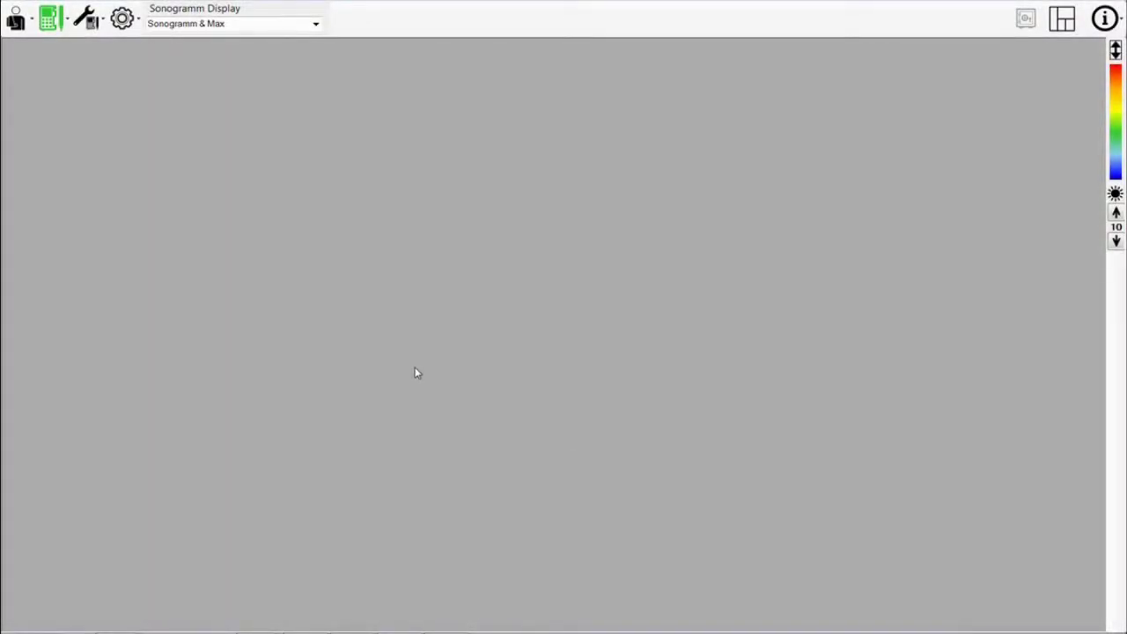
- Create a new patient record from the Patienten menu
click(16, 19)
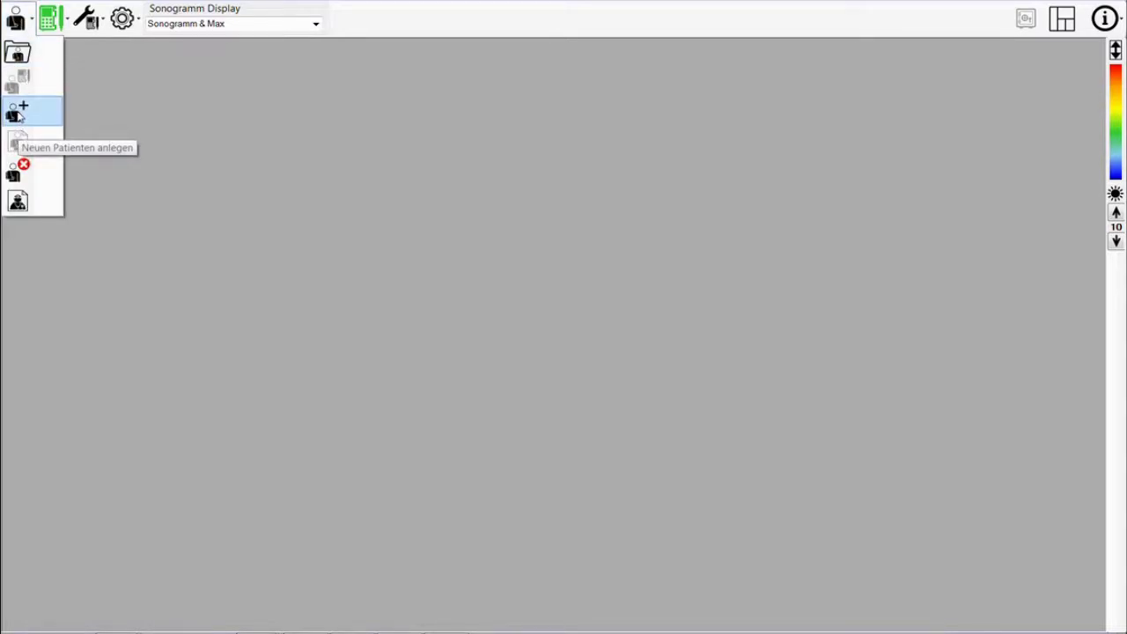
click(17, 113)
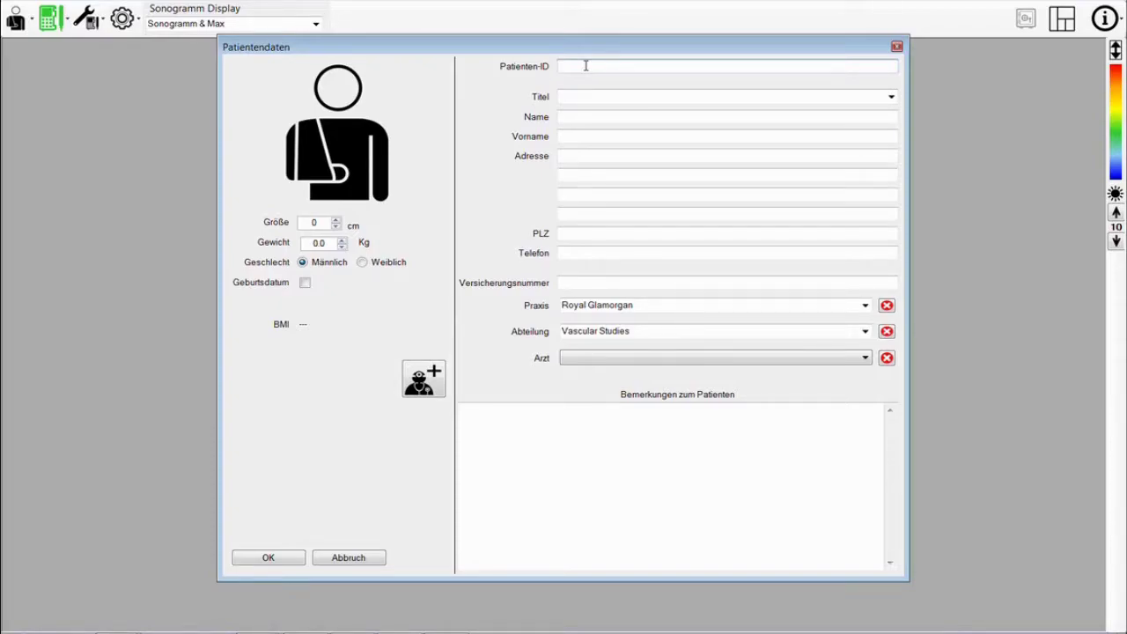
- Enter the patient ID, the title Herr, and the patient's surname and first name
text(12345678)
click(584, 96)
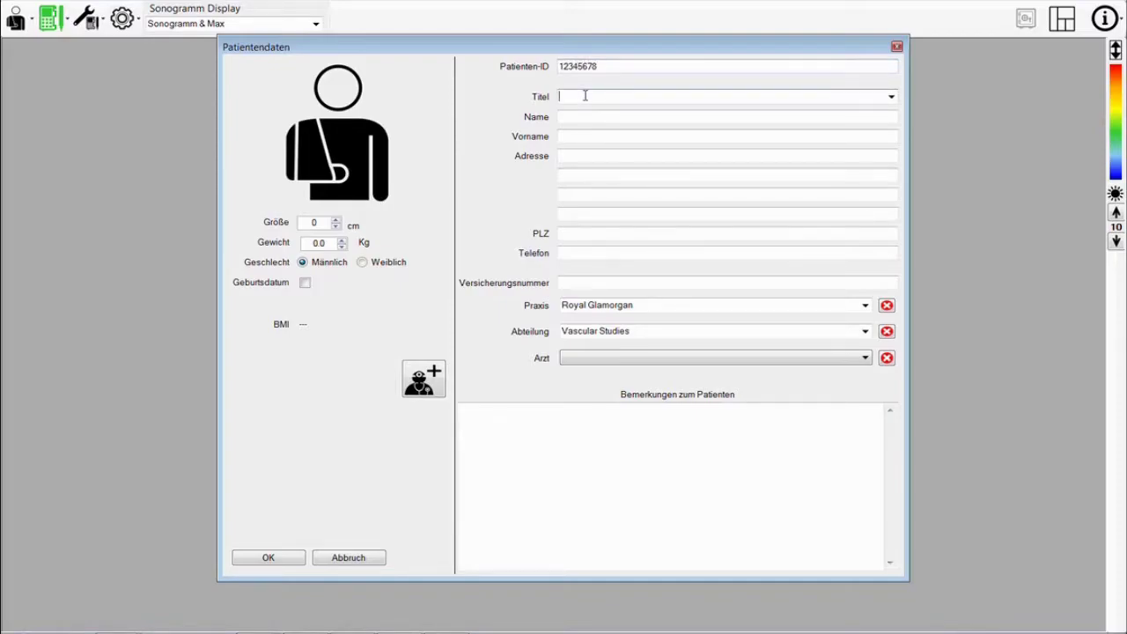
click(891, 97)
key(Escape)
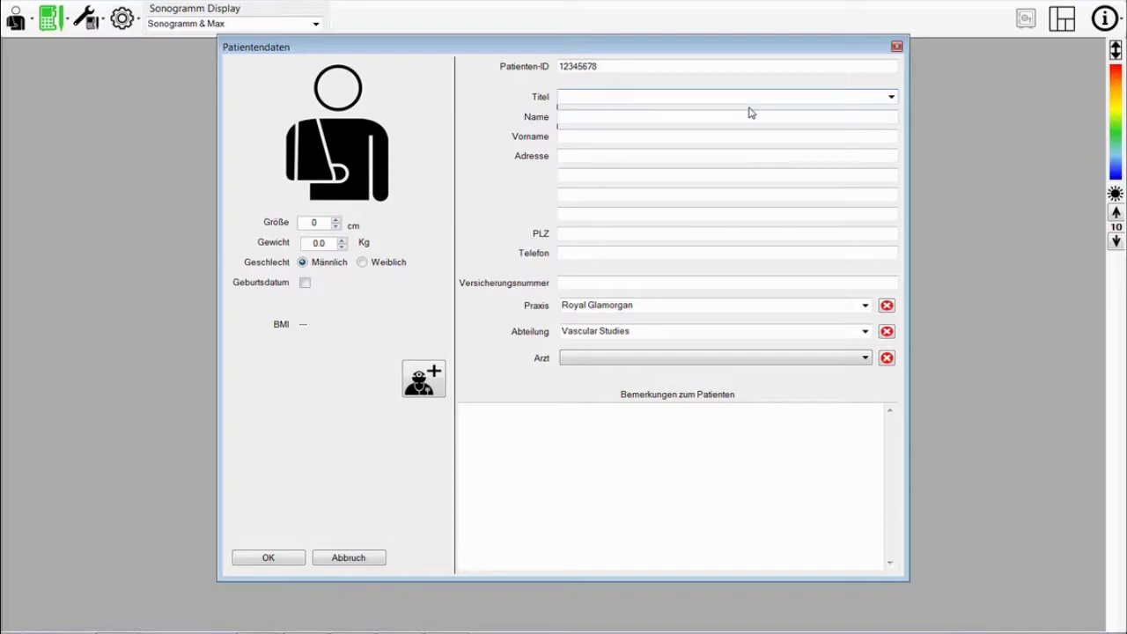
text(Herr)
click(713, 117)
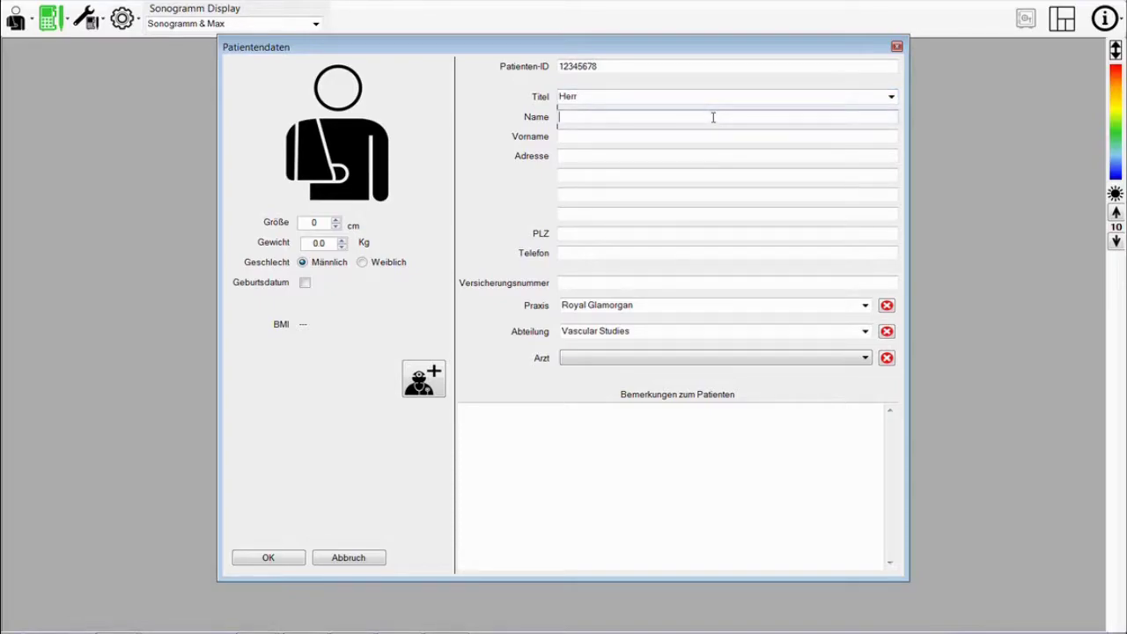
click(697, 138)
- Fill in the patient's two address lines, postcode and phone number
click(659, 157)
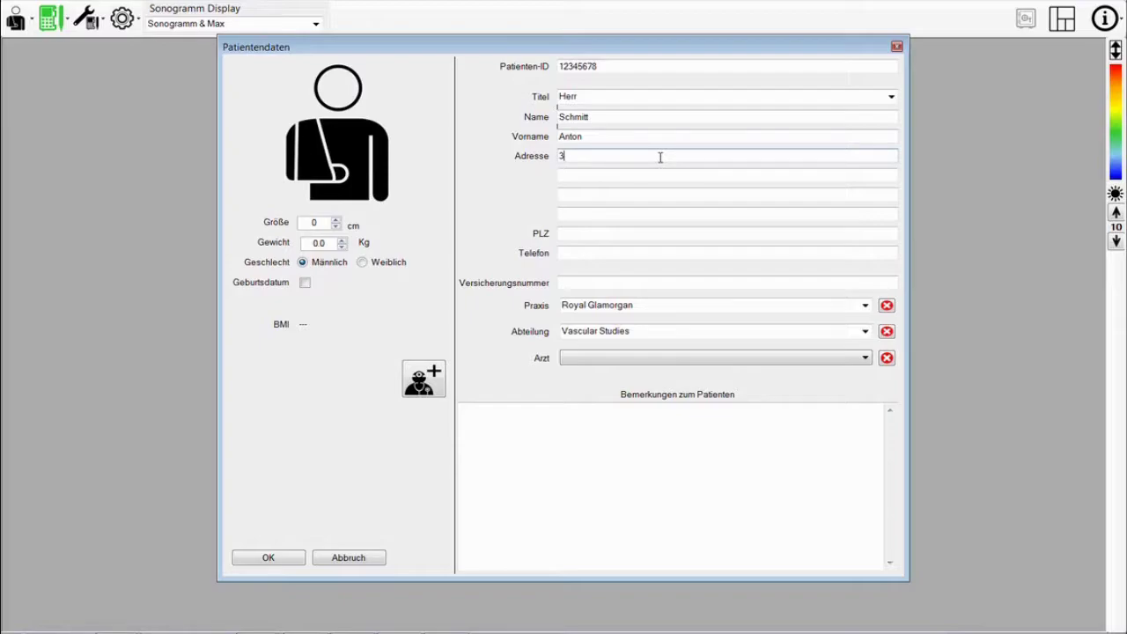
click(644, 175)
text(Cardiff)
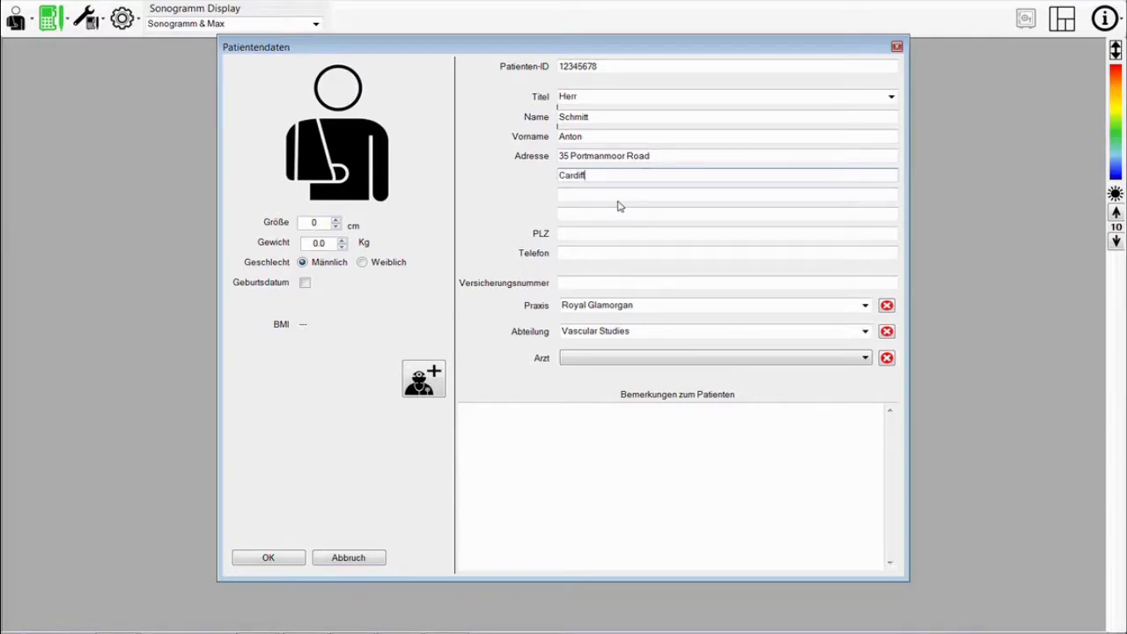
click(605, 233)
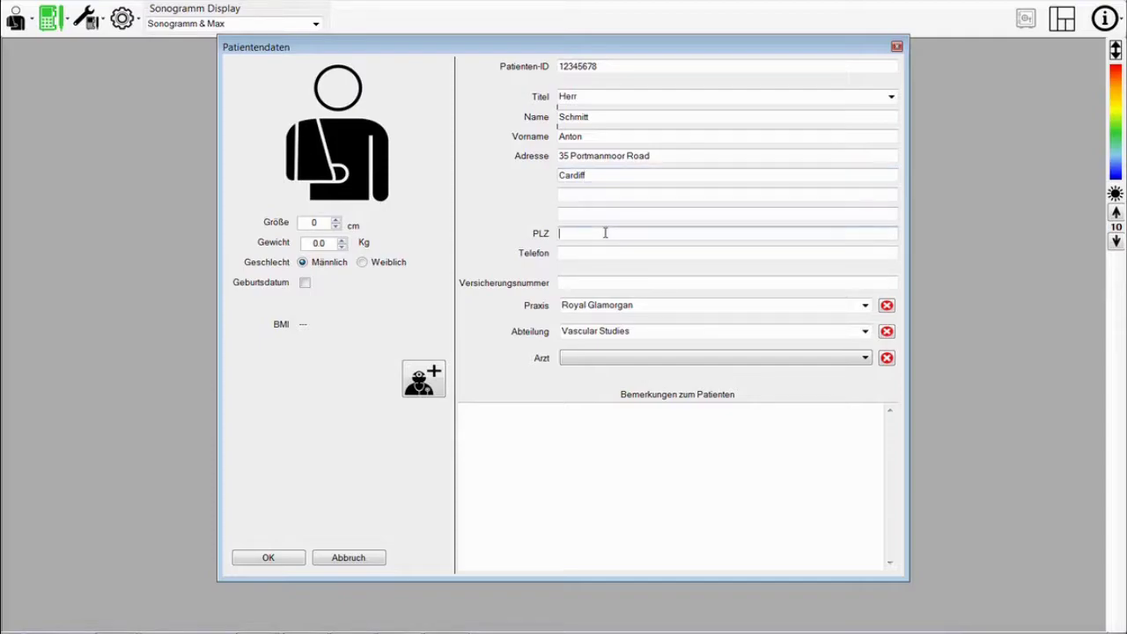
text(CF24)
text(5HN)
click(608, 252)
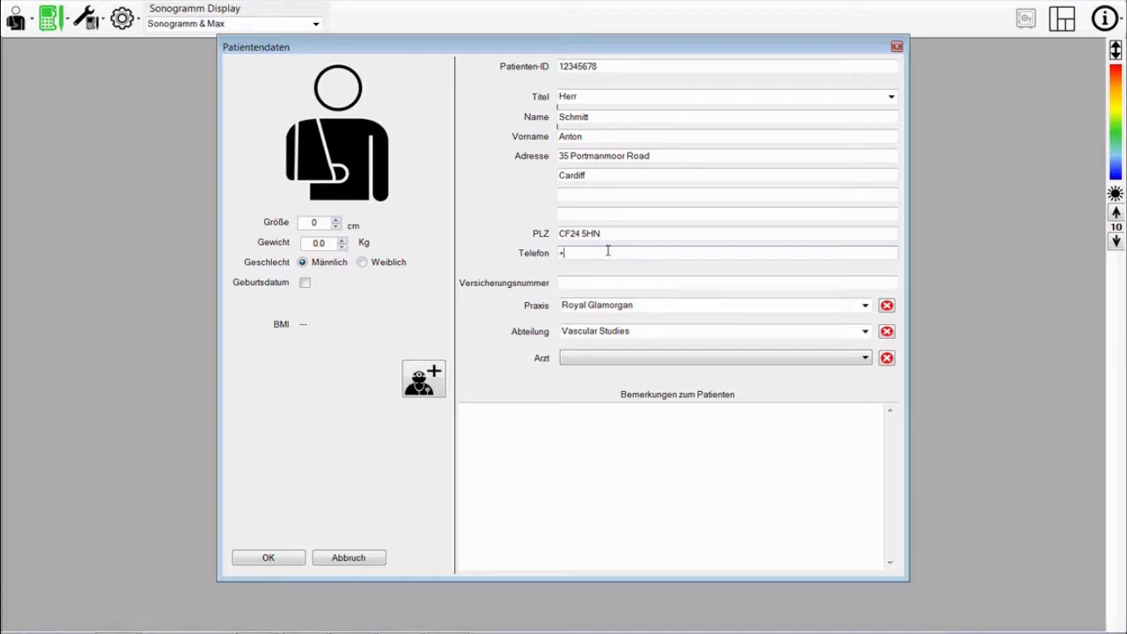
- Replace the Royal Glamorgan practice with Dortmund and enter the insurance number
click(648, 305)
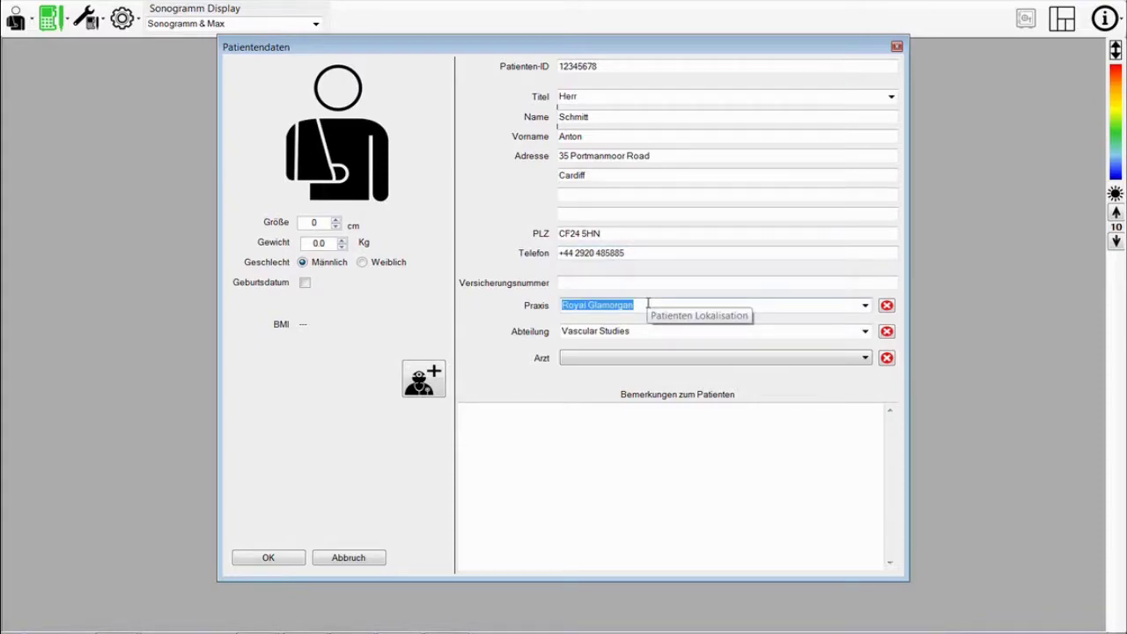
key(Delete)
click(628, 282)
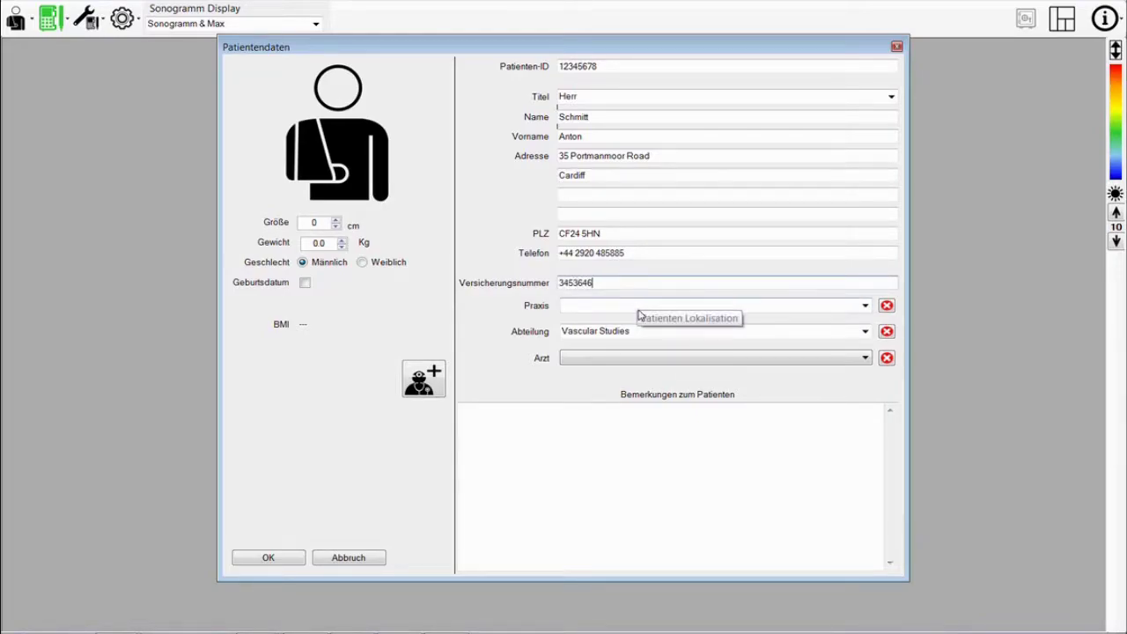
click(639, 305)
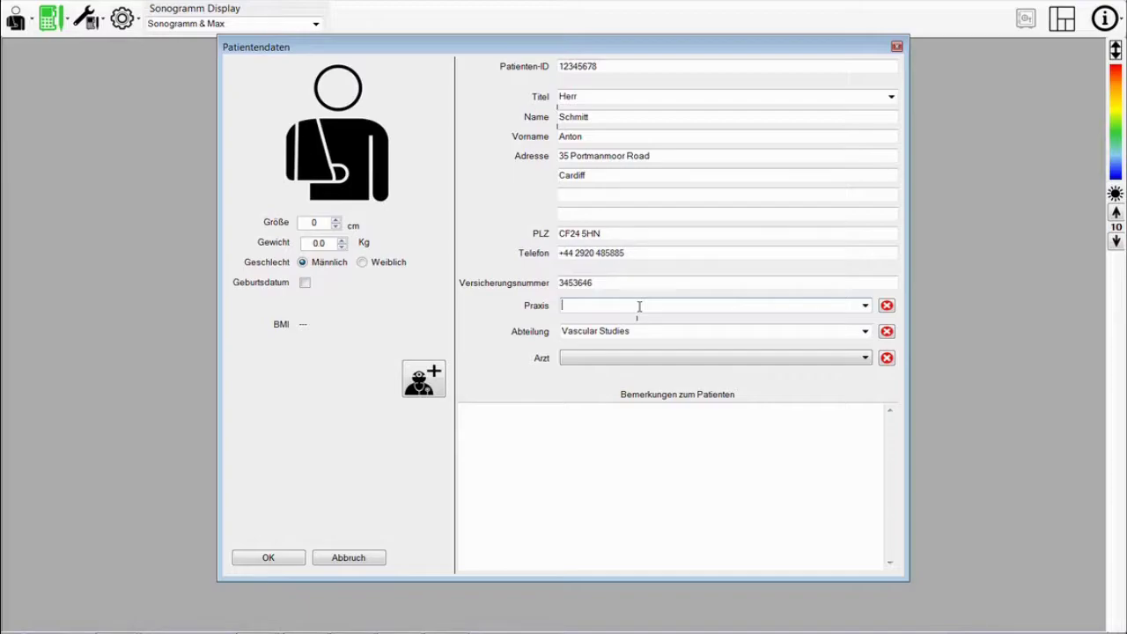
text(Dortmund)
- Set the department to Podiatry and assign the RGH Podiatry doctor
click(639, 328)
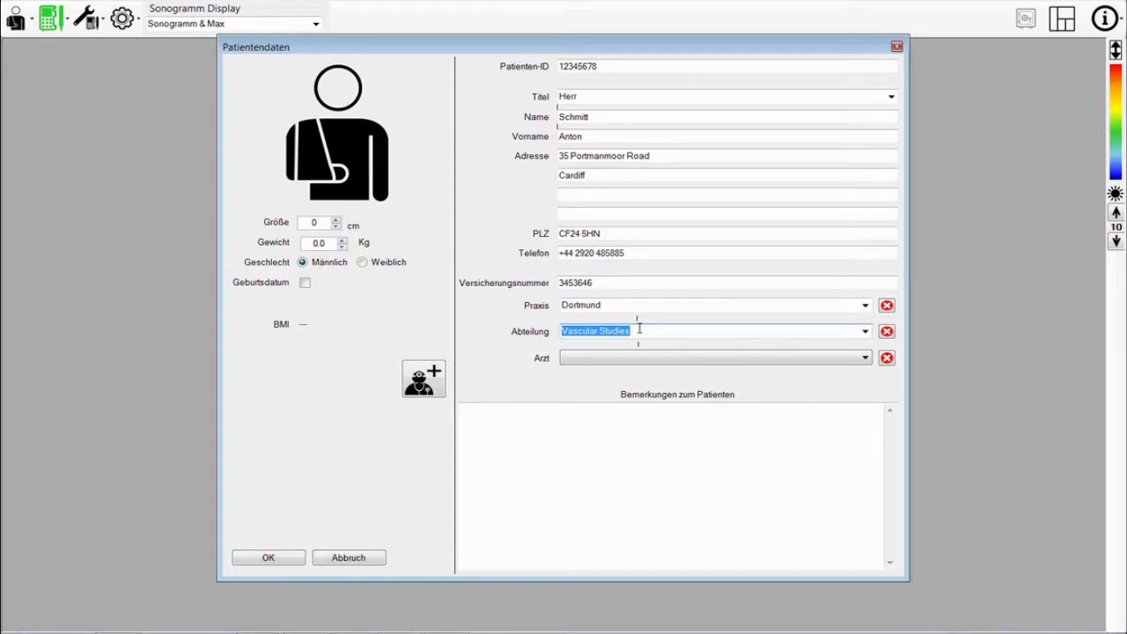
key(BackSpace)
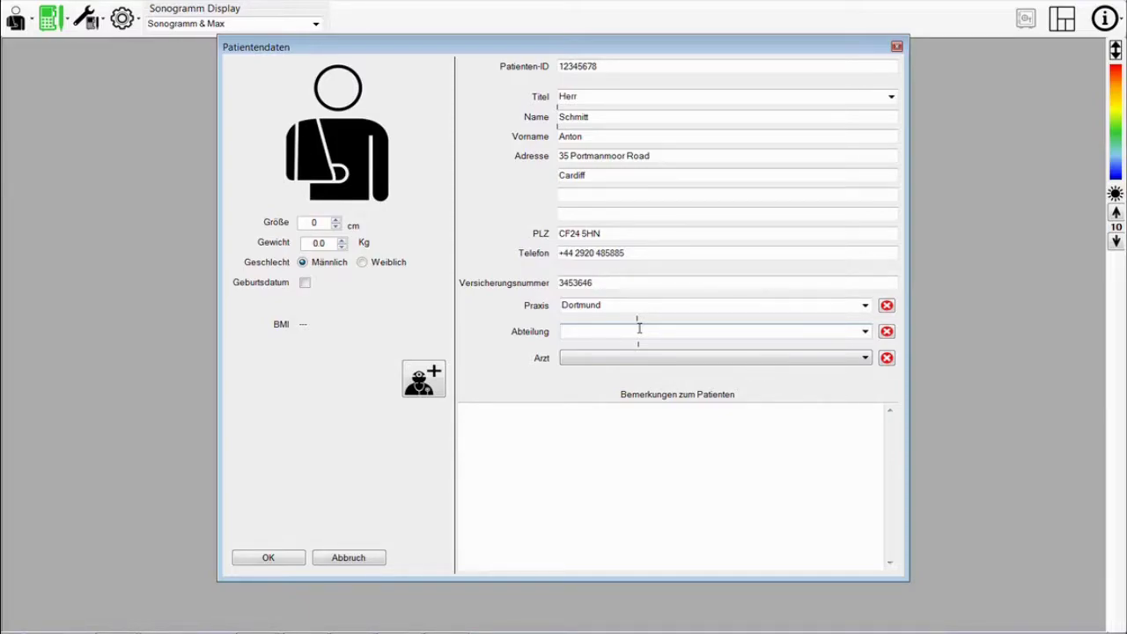
text(Podiatry)
click(863, 358)
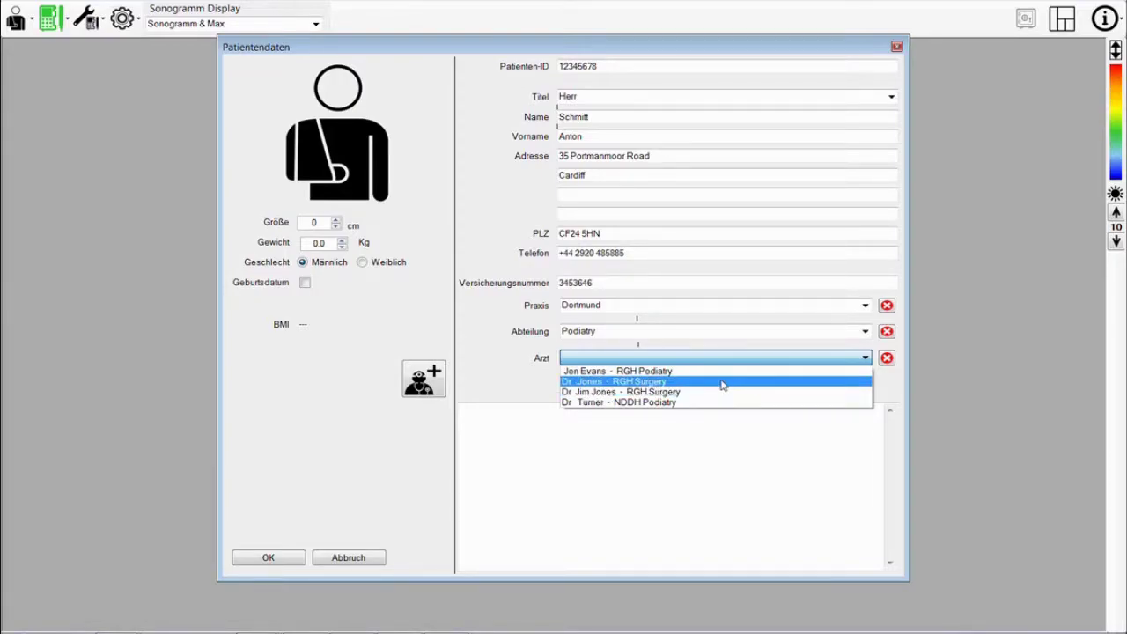
key(Up)
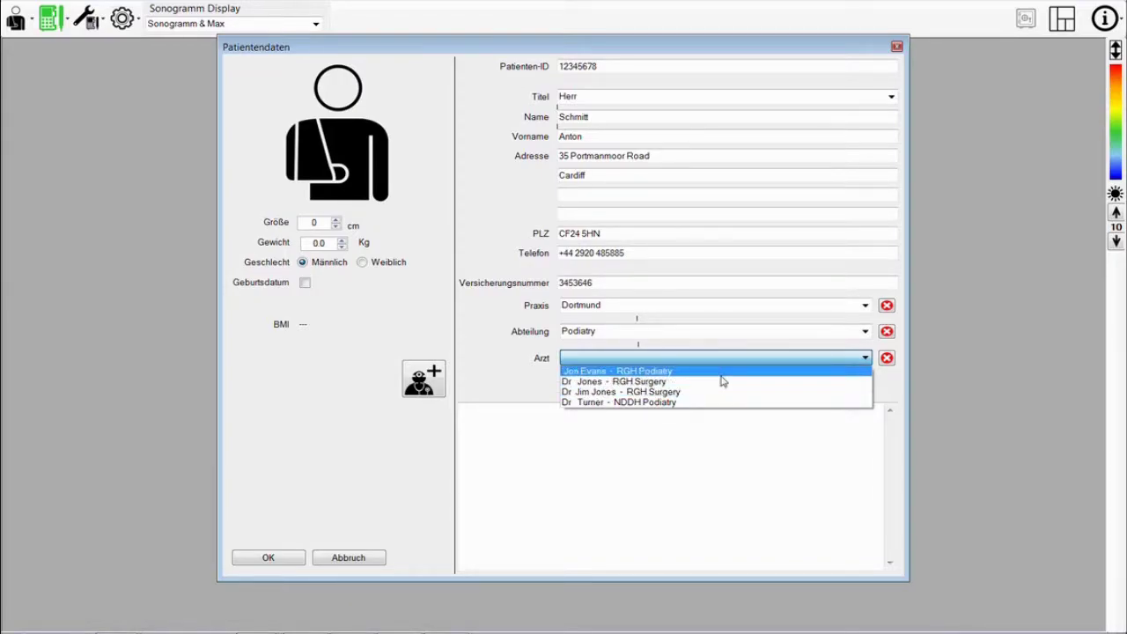
key(Return)
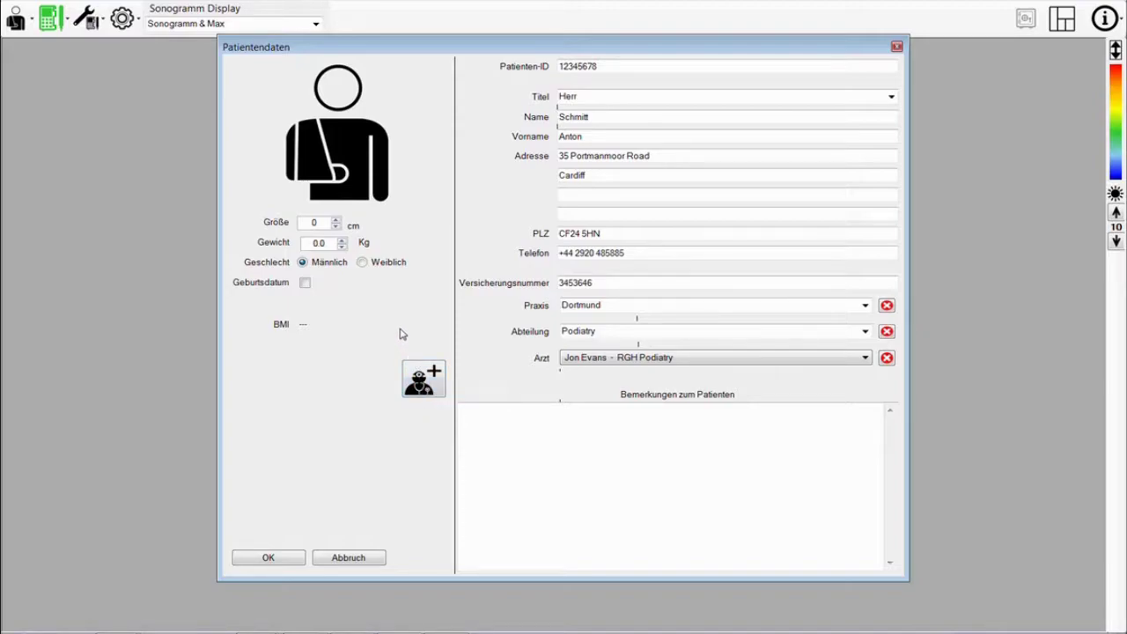
- Set the patient's height to 185 cm and weight to 89 kg
double_click(319, 222)
text(185)
double_click(326, 242)
text(89)
- Enable the birth date and pick 16 March 1944 in the calendar
click(304, 283)
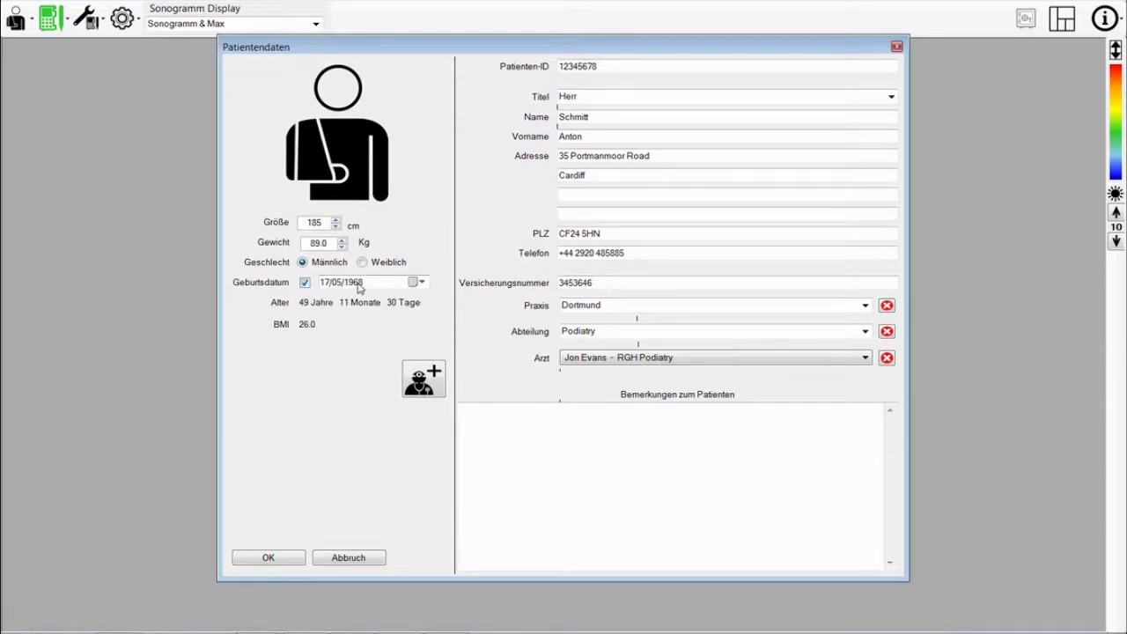
click(412, 283)
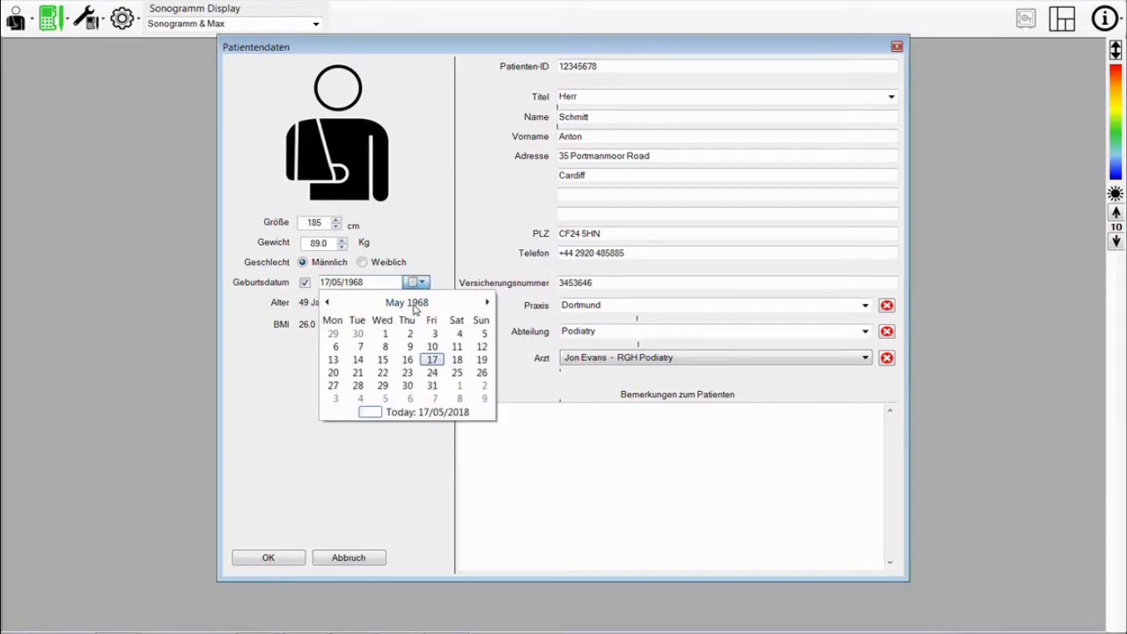
click(413, 305)
click(413, 304)
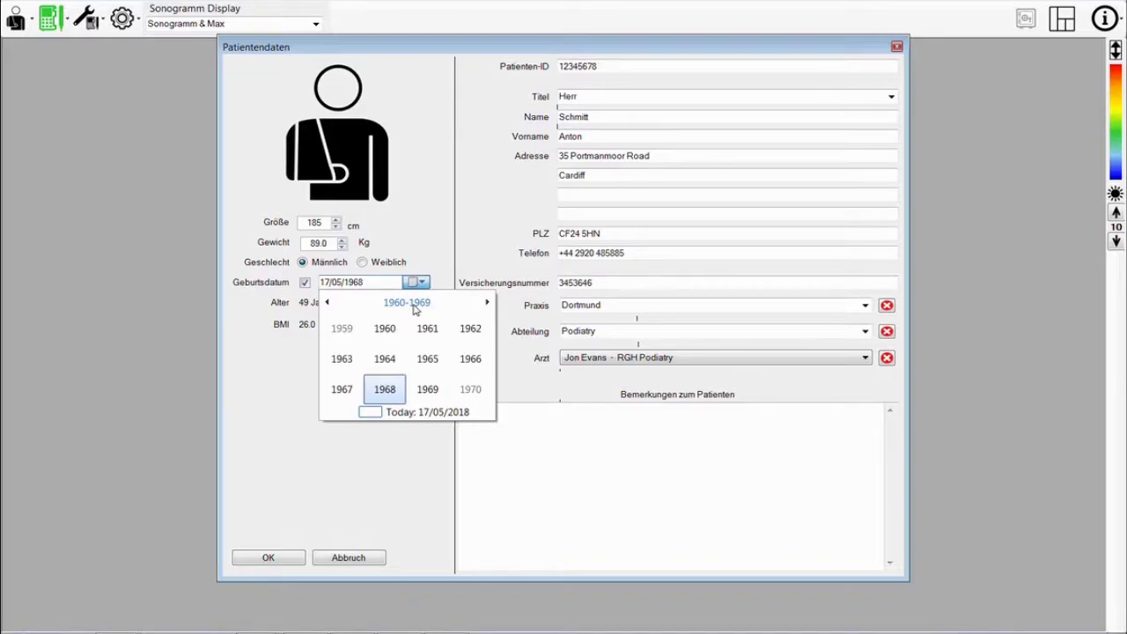
click(328, 302)
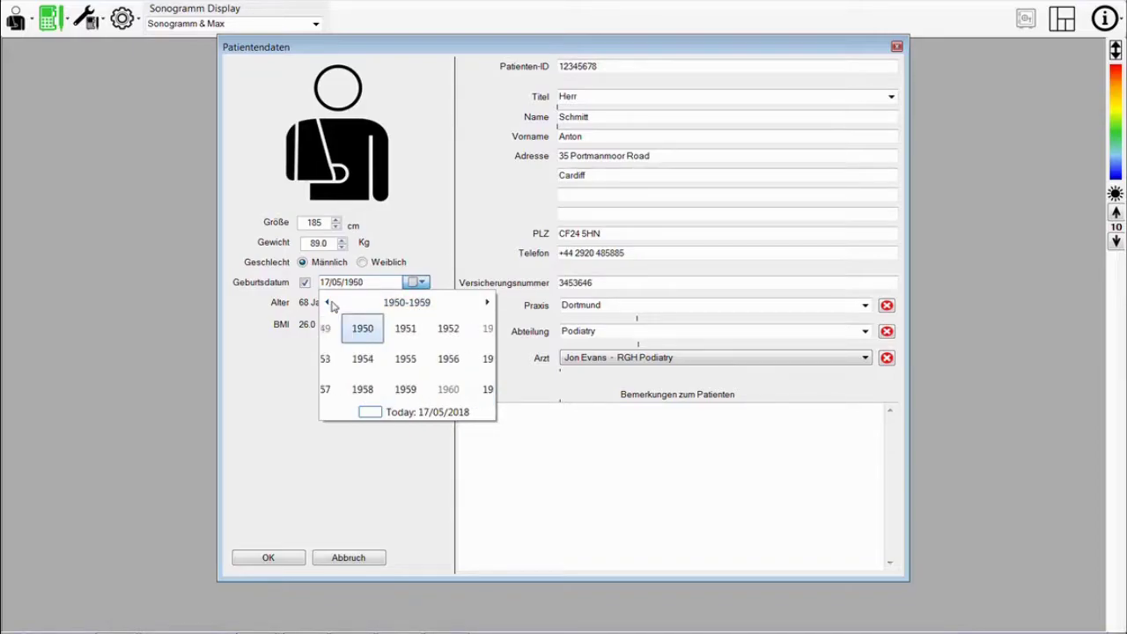
click(328, 303)
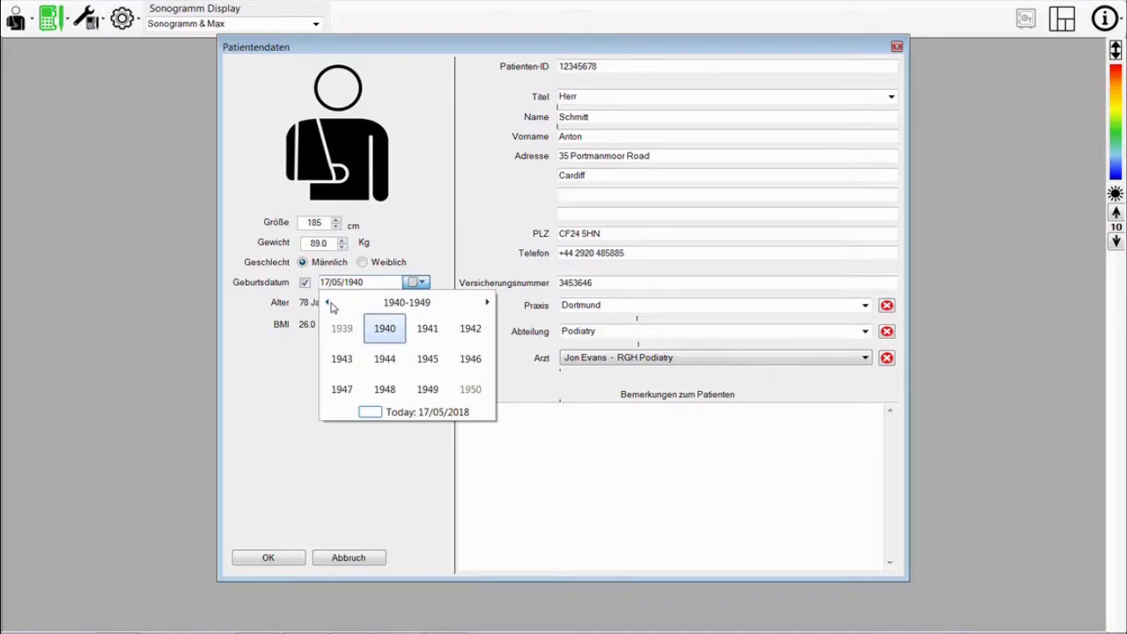
click(385, 359)
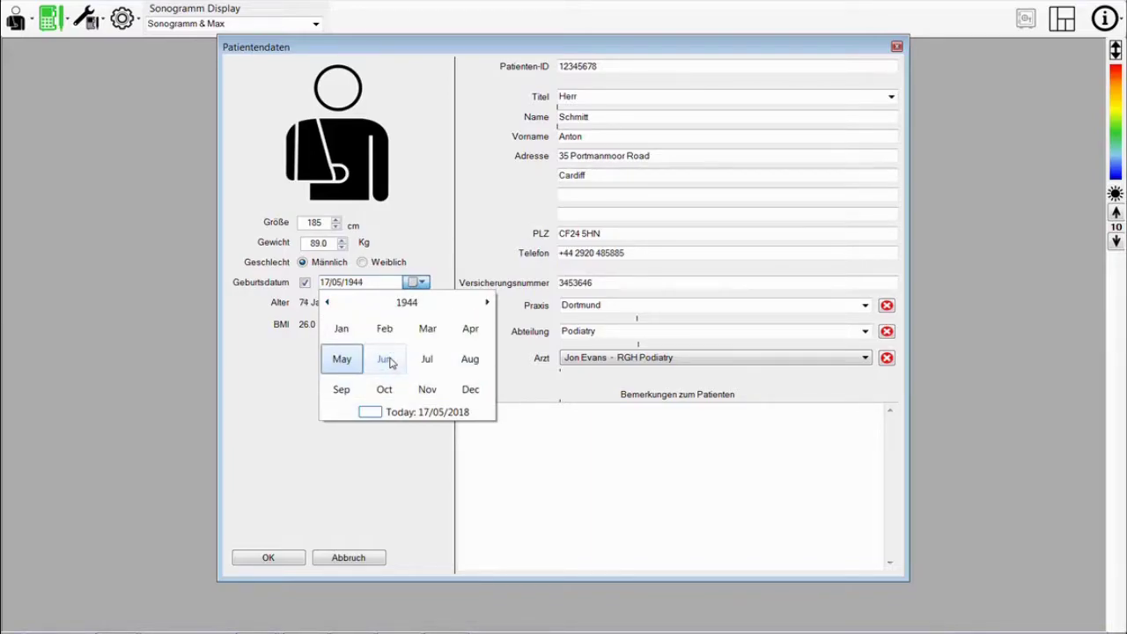
click(427, 330)
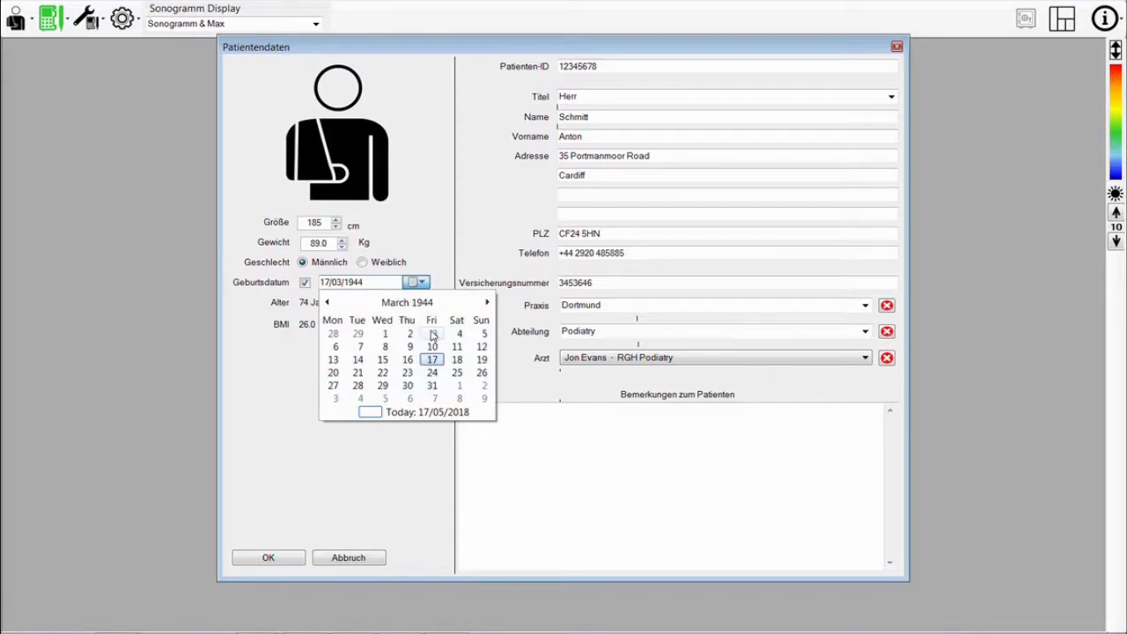
click(409, 360)
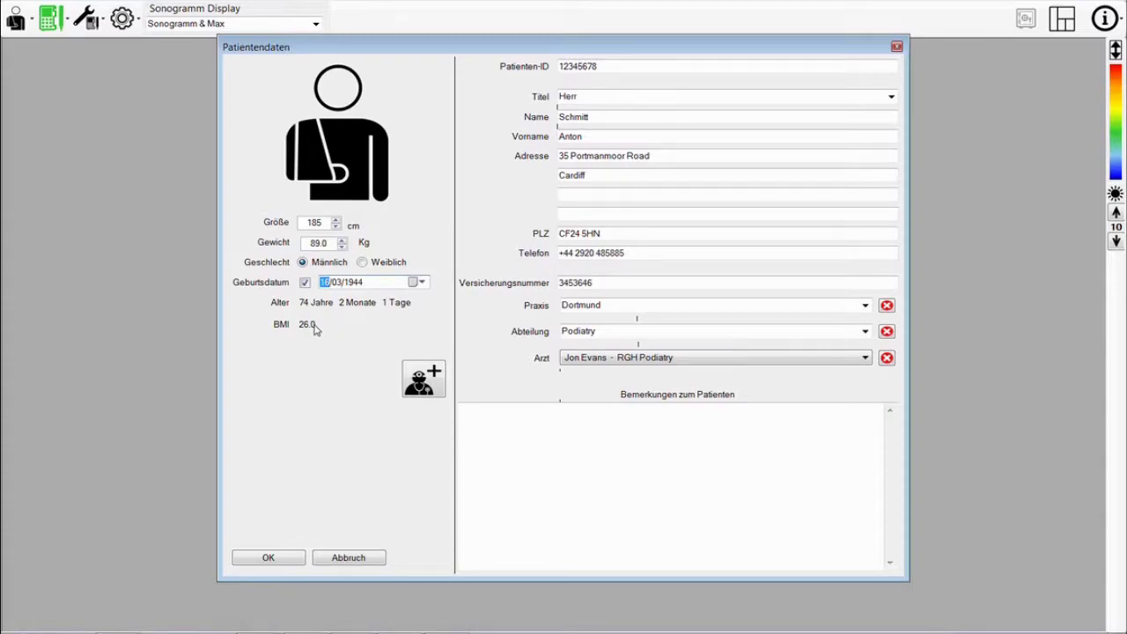
- Add the remark 'Patient is Diabetic', append two digits to the patient ID, and save
click(465, 410)
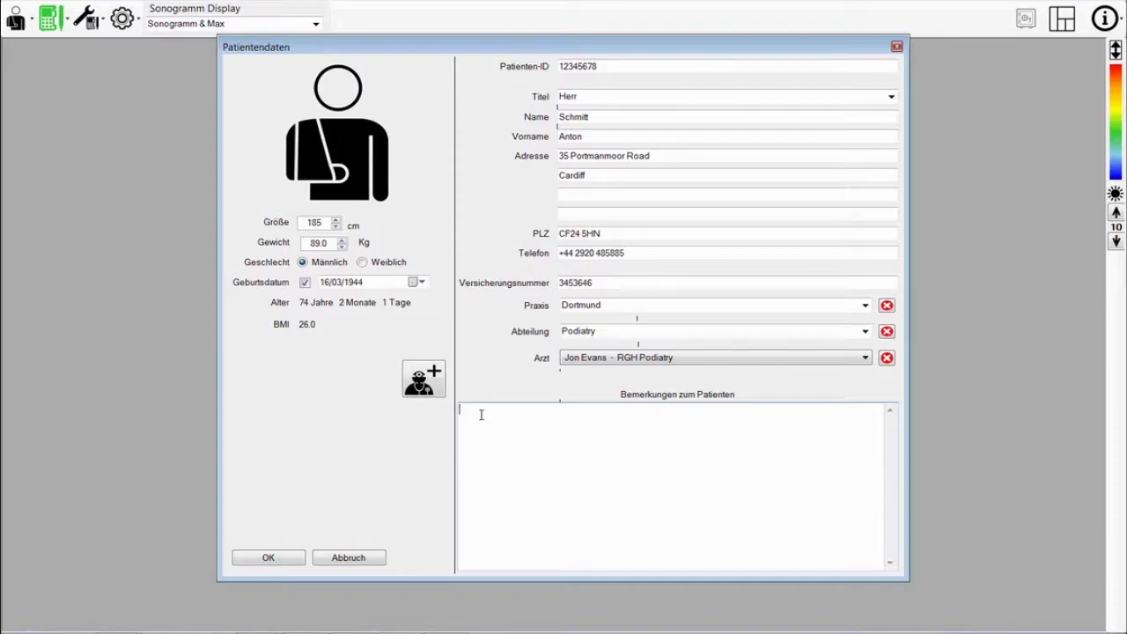
text(Patient)
text( is )
text(D)
text(iabeti)
text(c)
text(98)
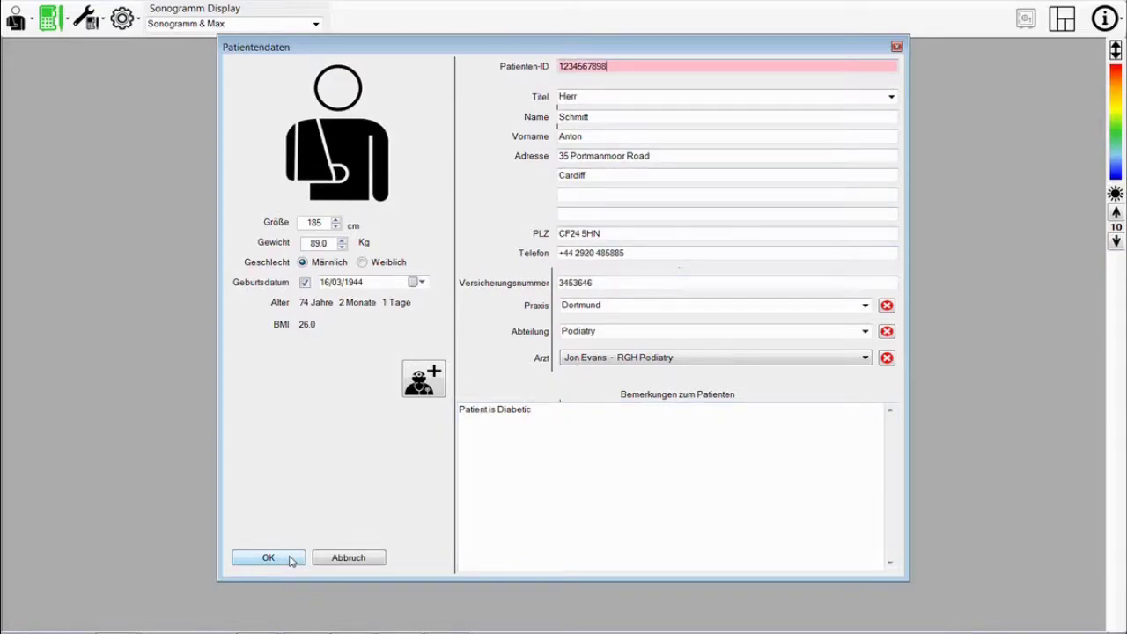
click(290, 560)
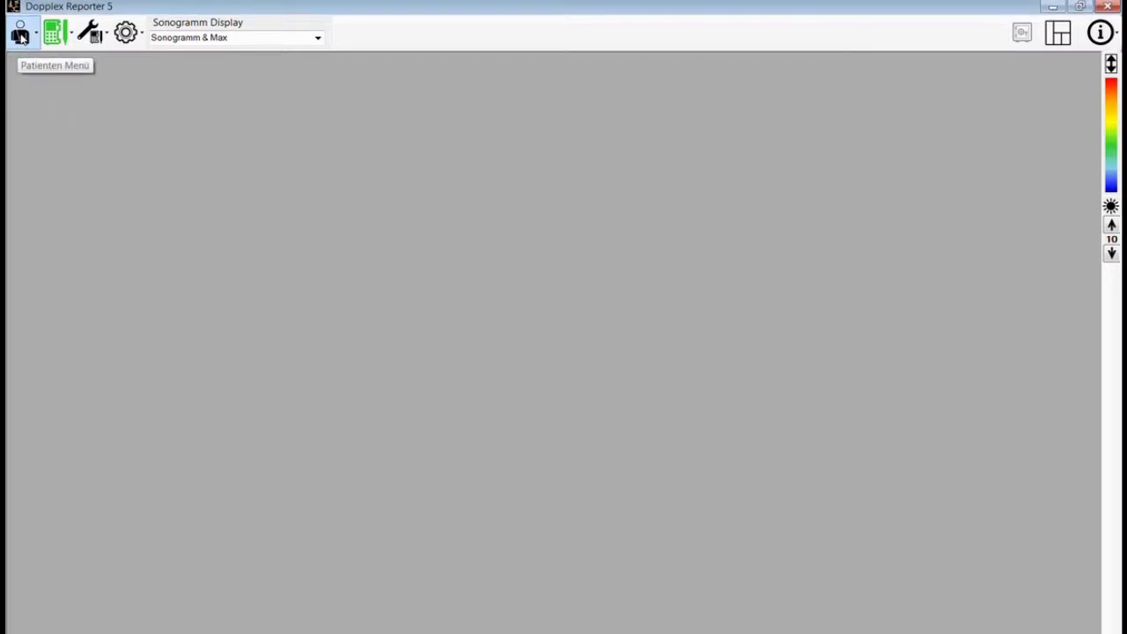
- Open the Patienten Menü drop-down from the toolbar
click(21, 37)
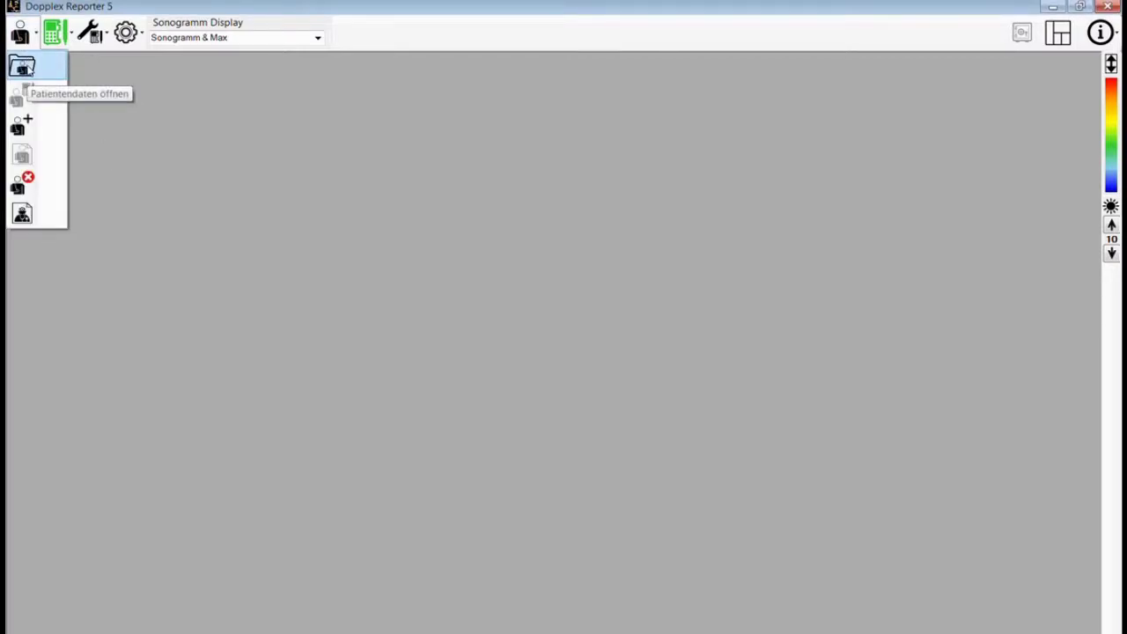
- Open the new patient's saved record via Patientendaten öffnen, then reopen the Patienten Menü
click(22, 67)
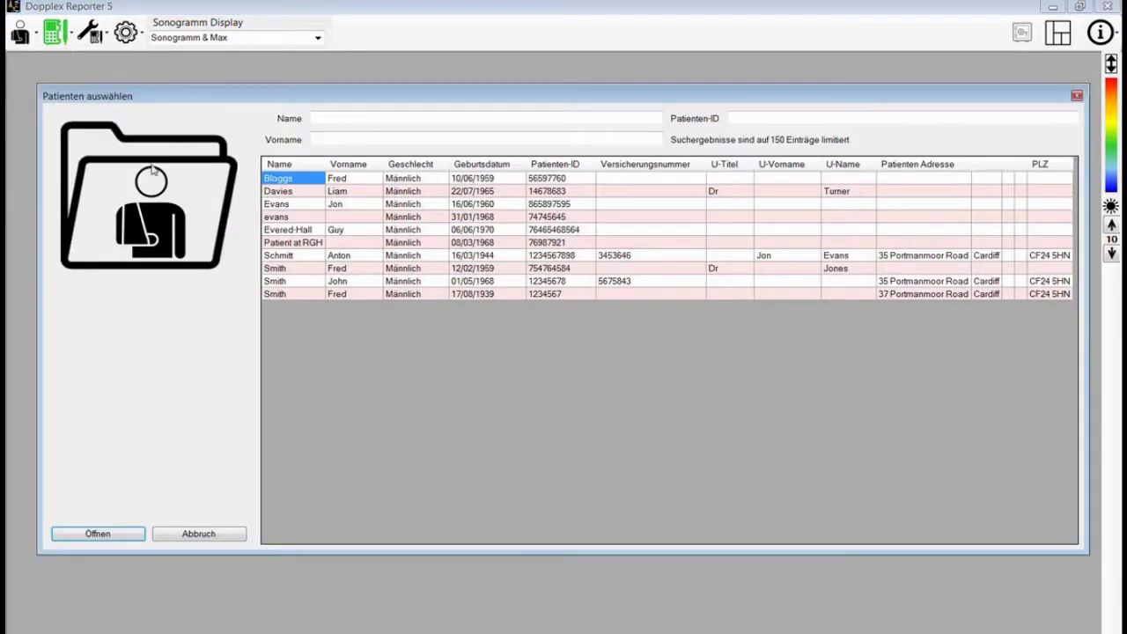
click(290, 257)
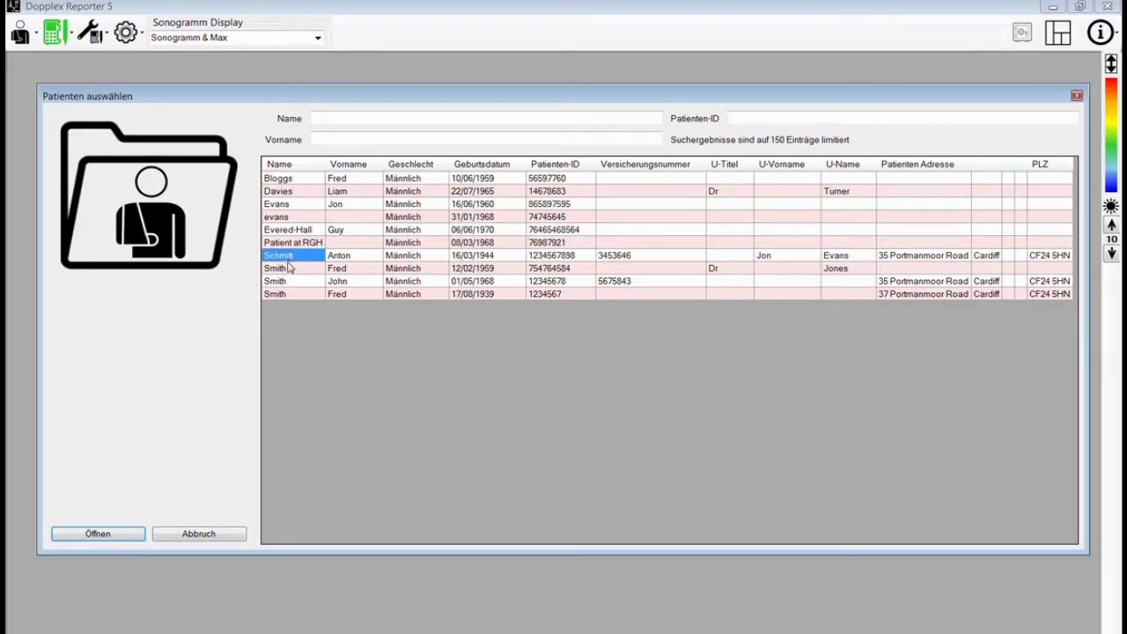
click(128, 537)
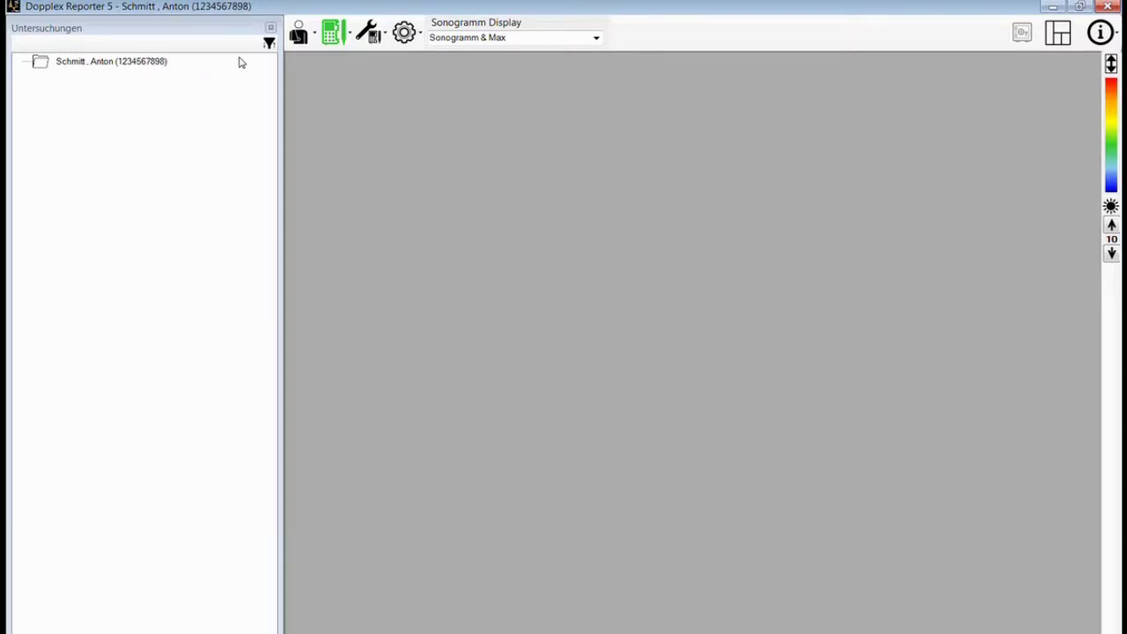
click(299, 35)
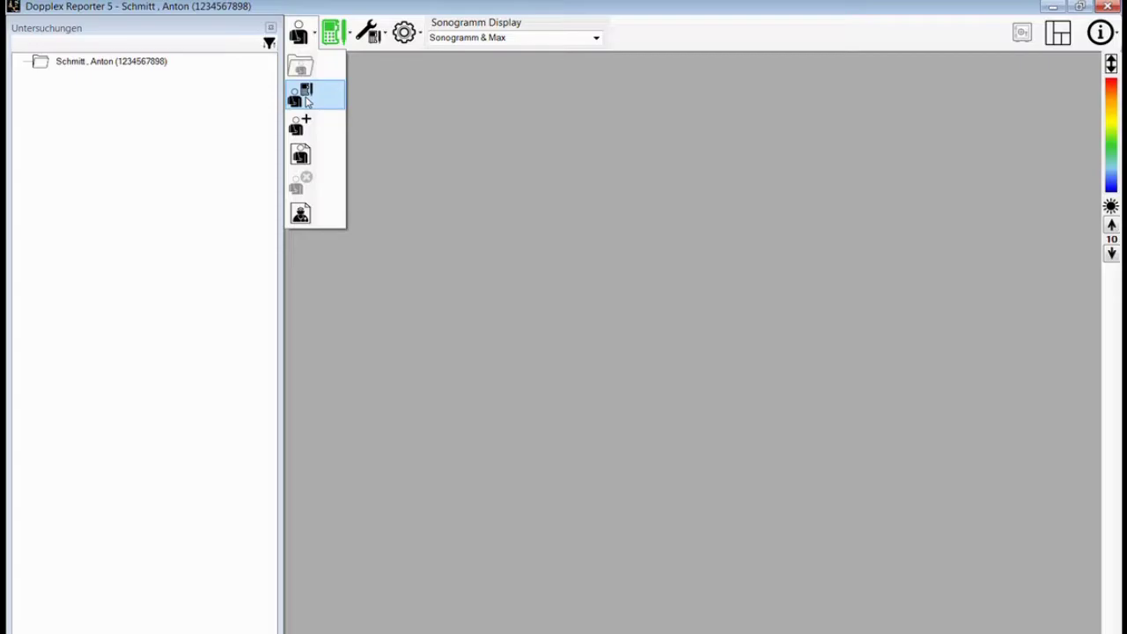
- Launch Live Untersuchung with the Diabetic Clinic examination profile
click(306, 99)
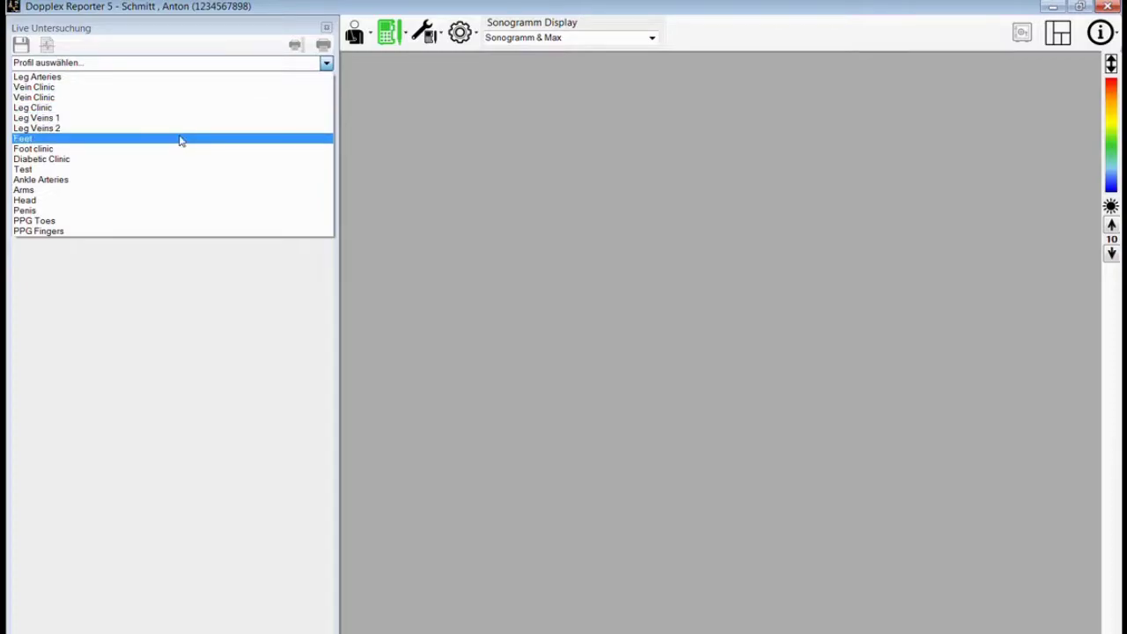
click(99, 159)
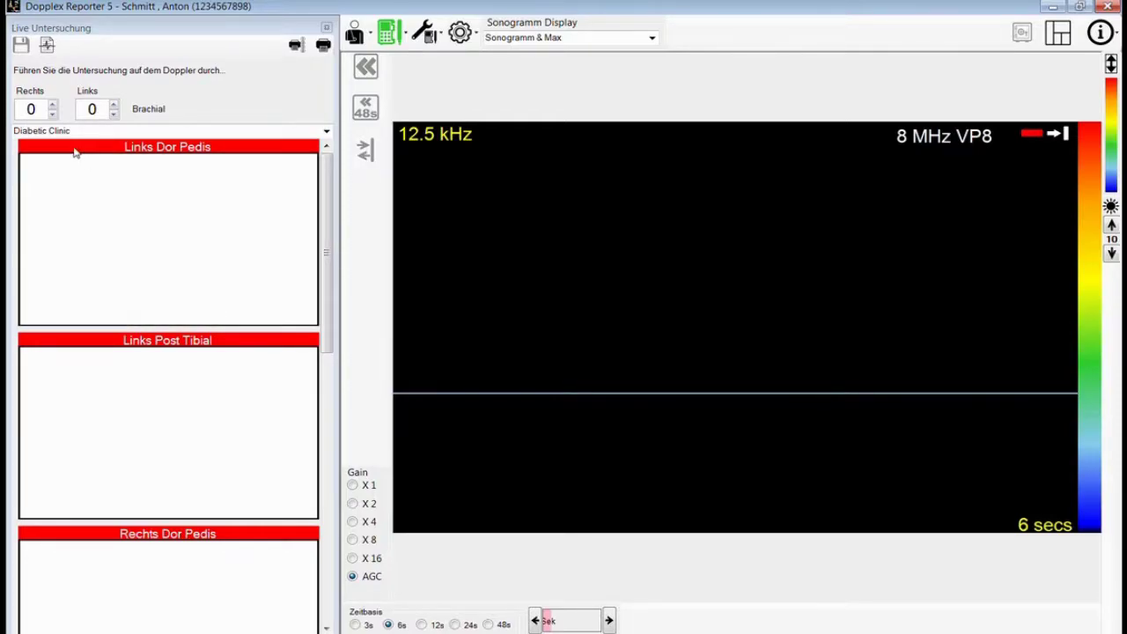
- Enter brachial pressures of 120 on the right and 125 on the left
double_click(35, 108)
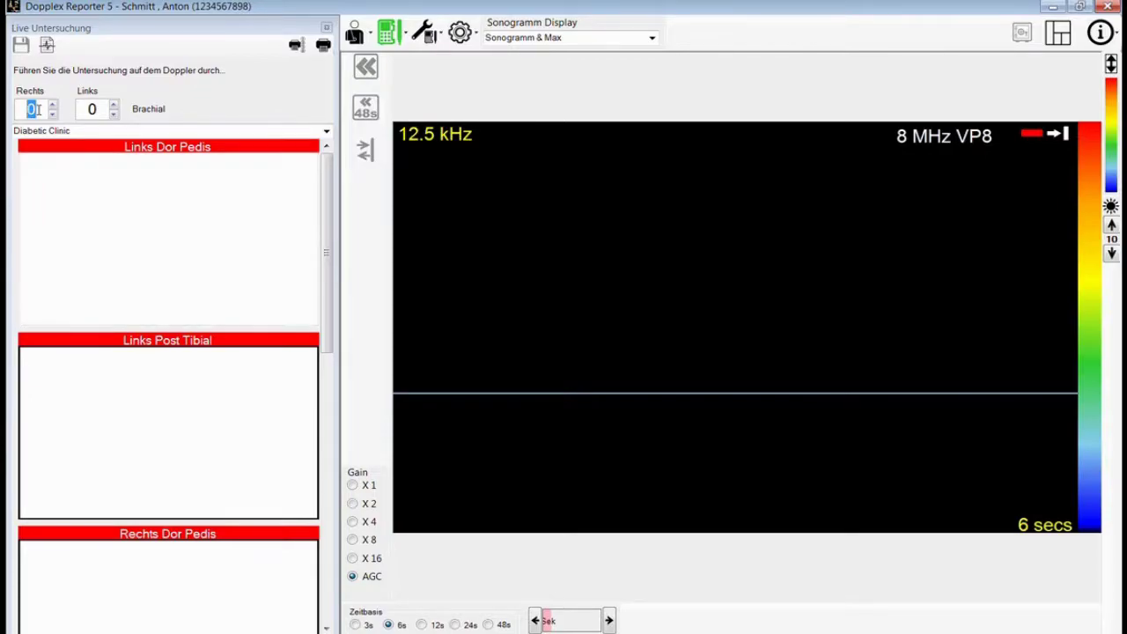
text(120)
double_click(94, 108)
text(125)
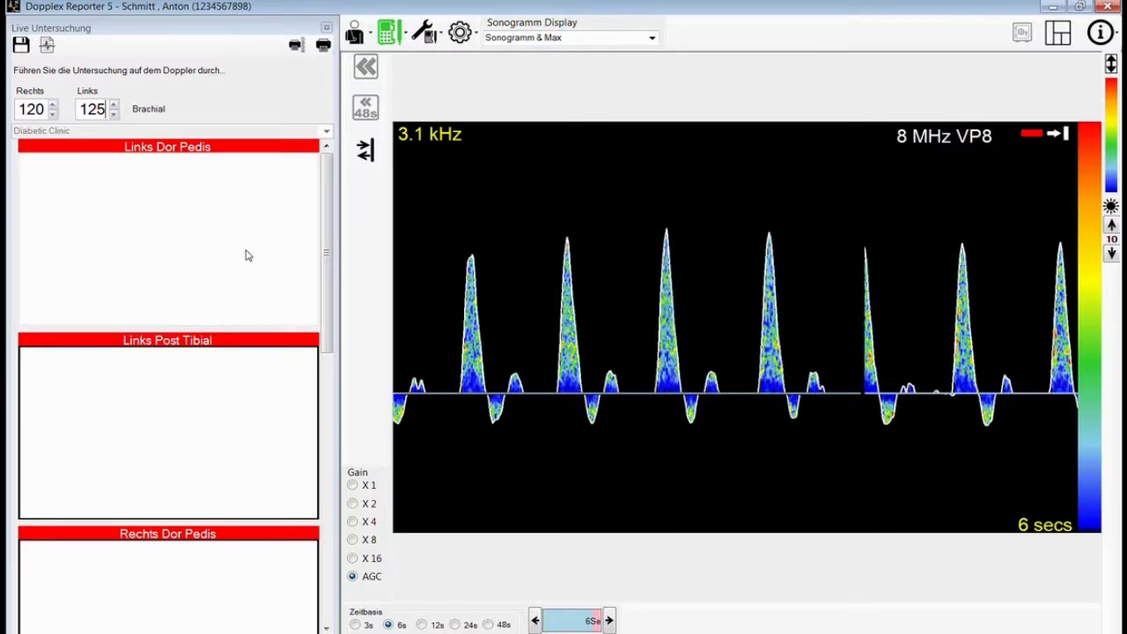
click(353, 522)
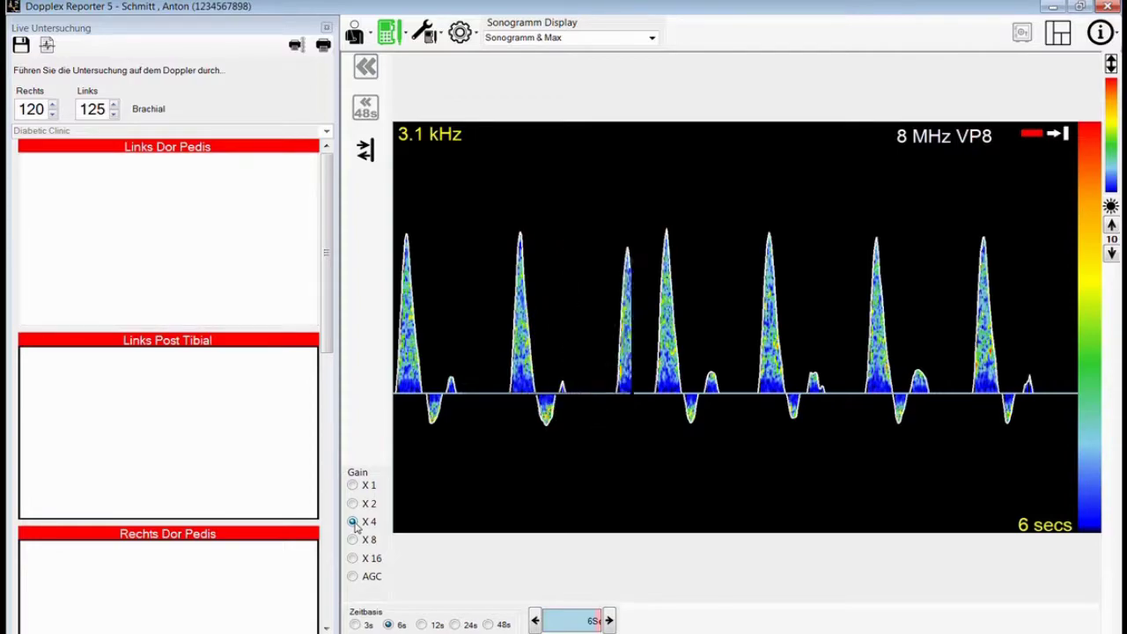
click(353, 506)
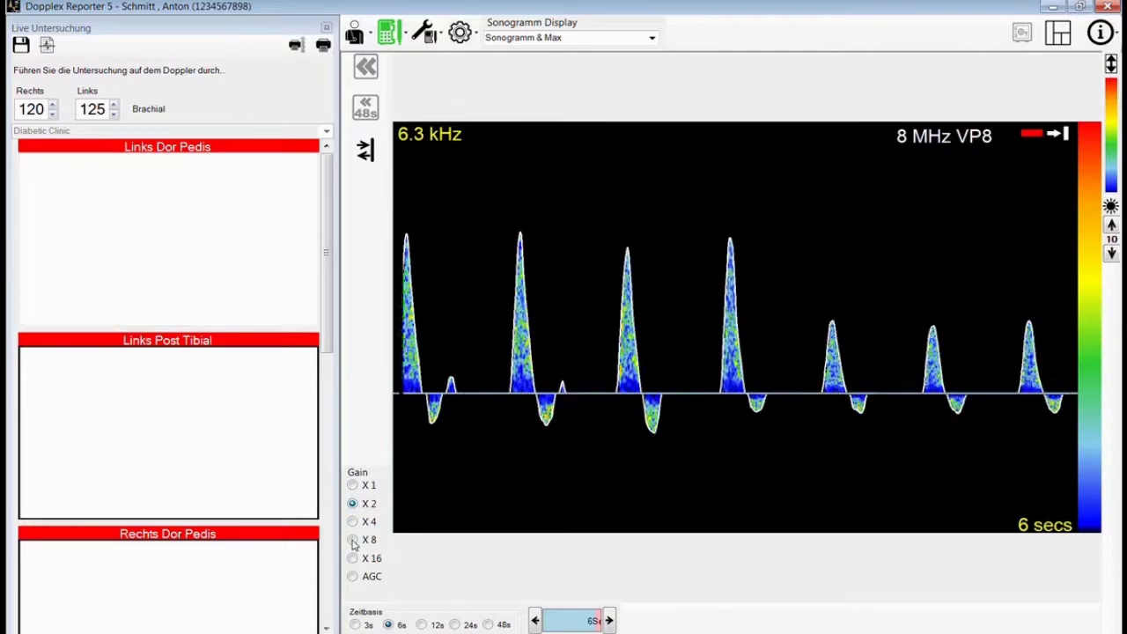
click(353, 540)
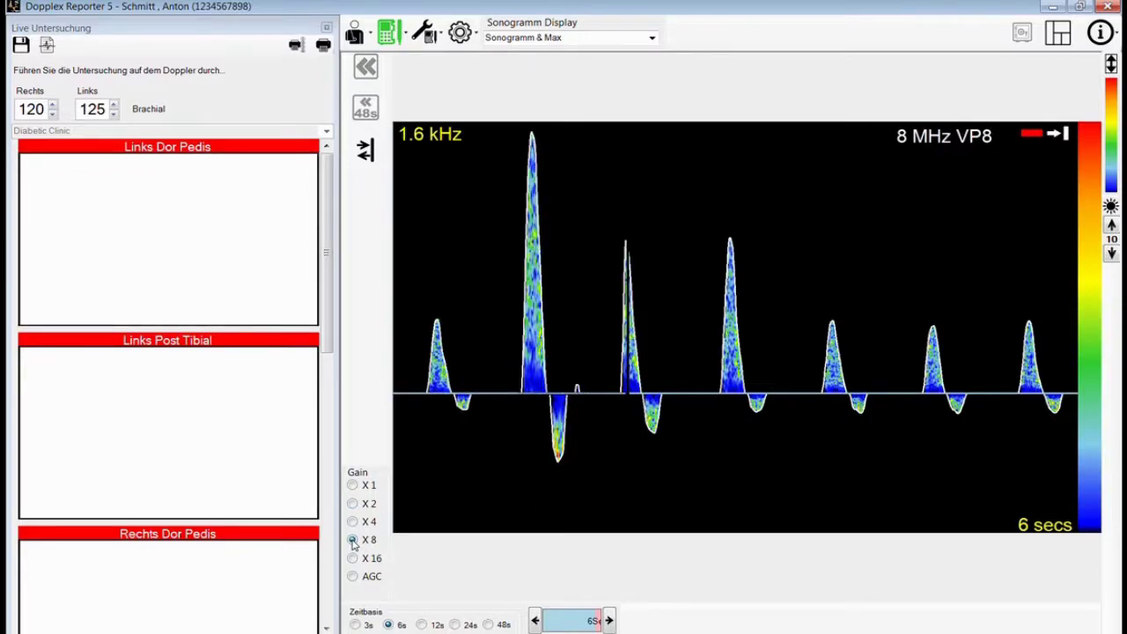
click(353, 576)
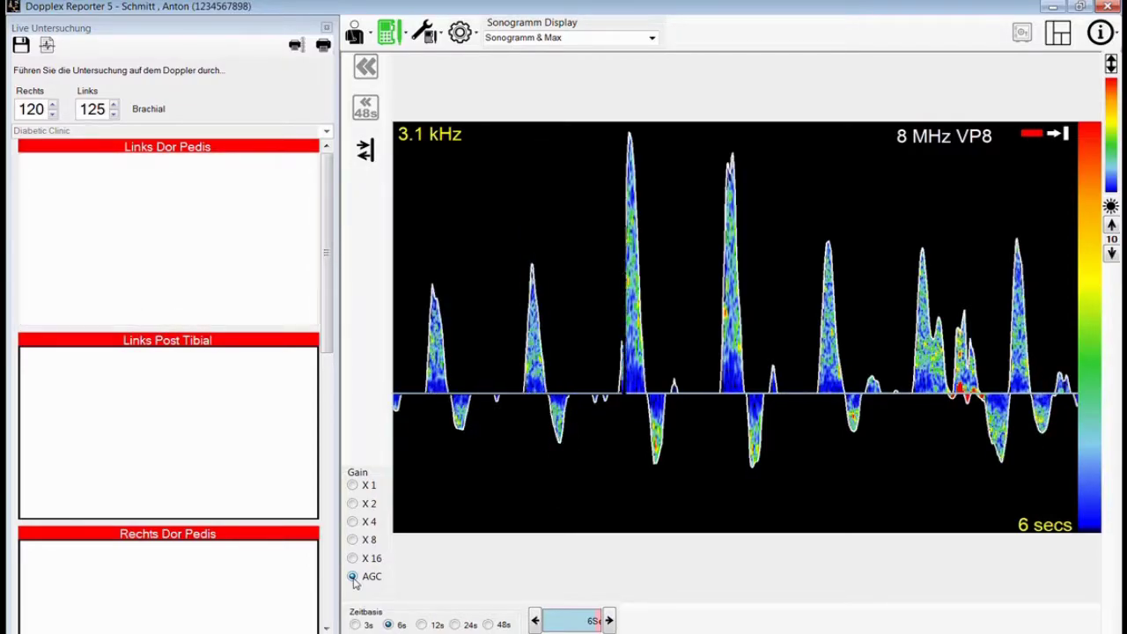
click(355, 625)
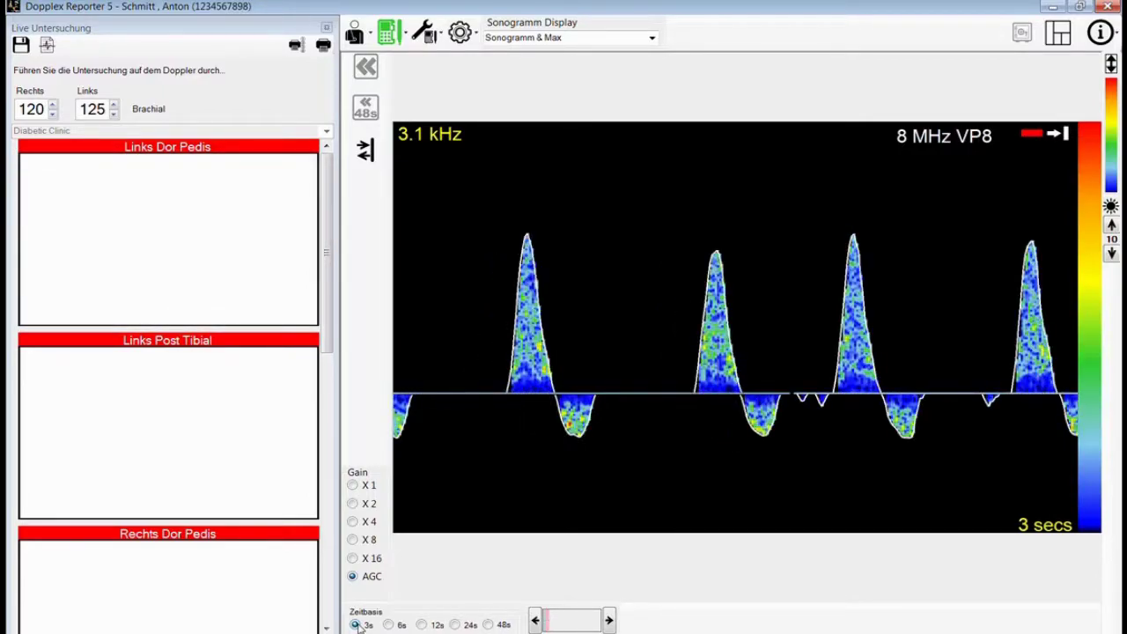
click(389, 624)
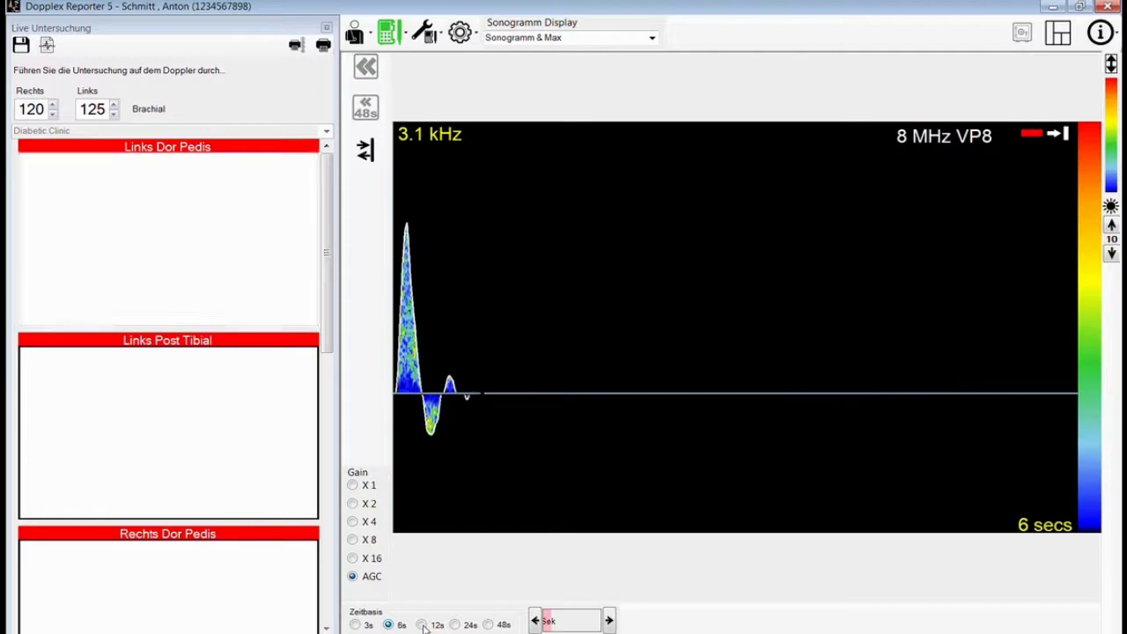
click(422, 625)
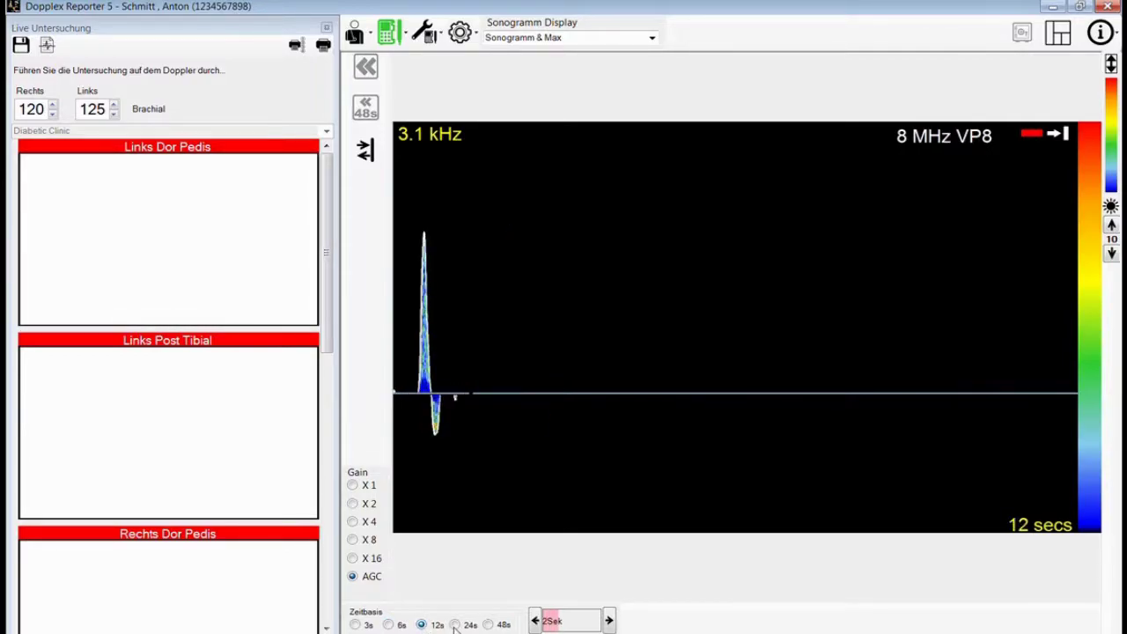
click(455, 625)
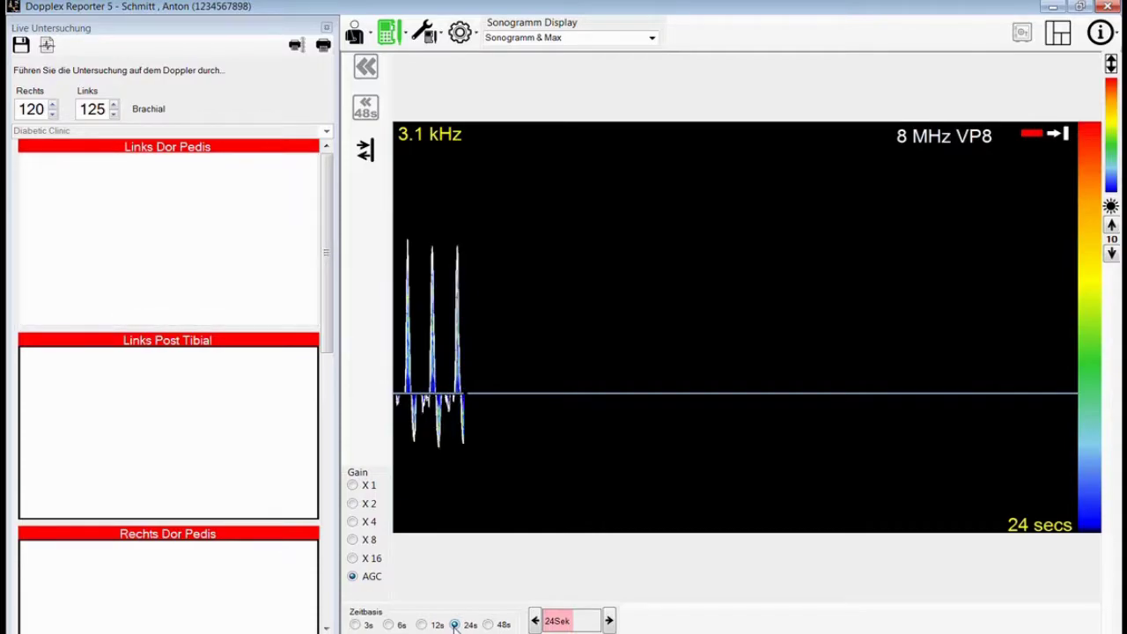
click(387, 624)
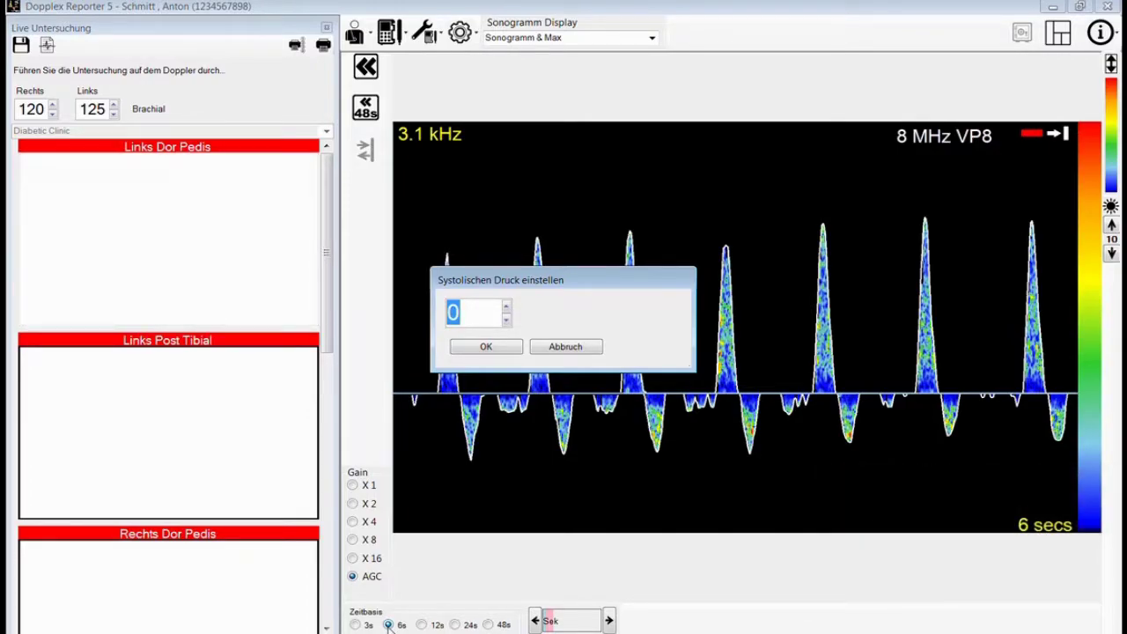
- Enter 140 mmHg as the systolic pressure to store the Links Dor Pedis sonogram
text(140)
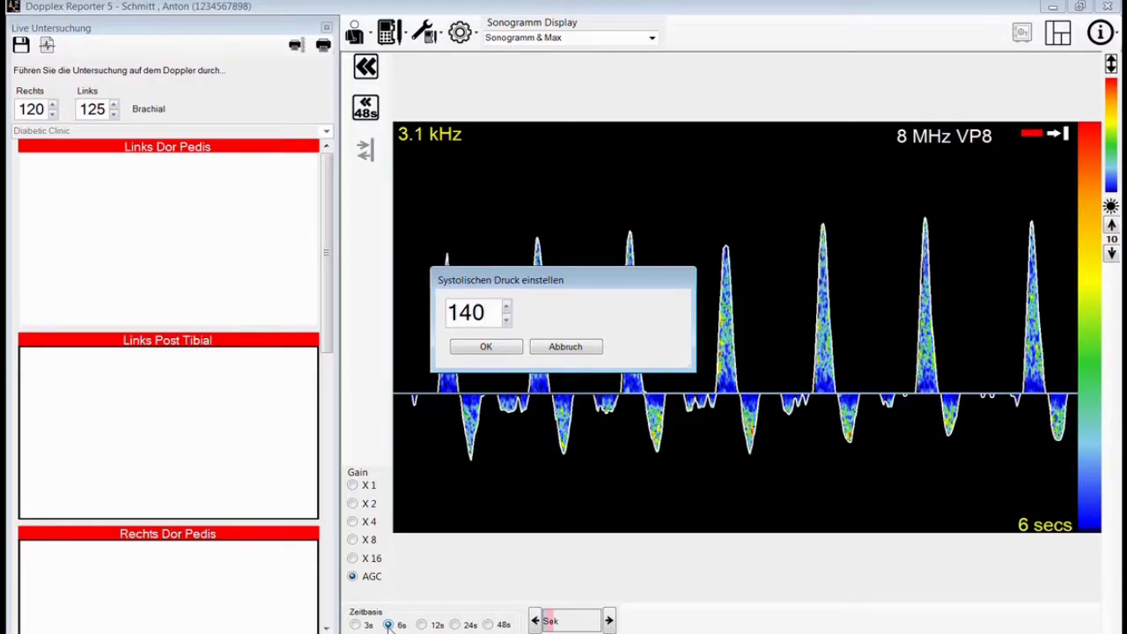
click(472, 349)
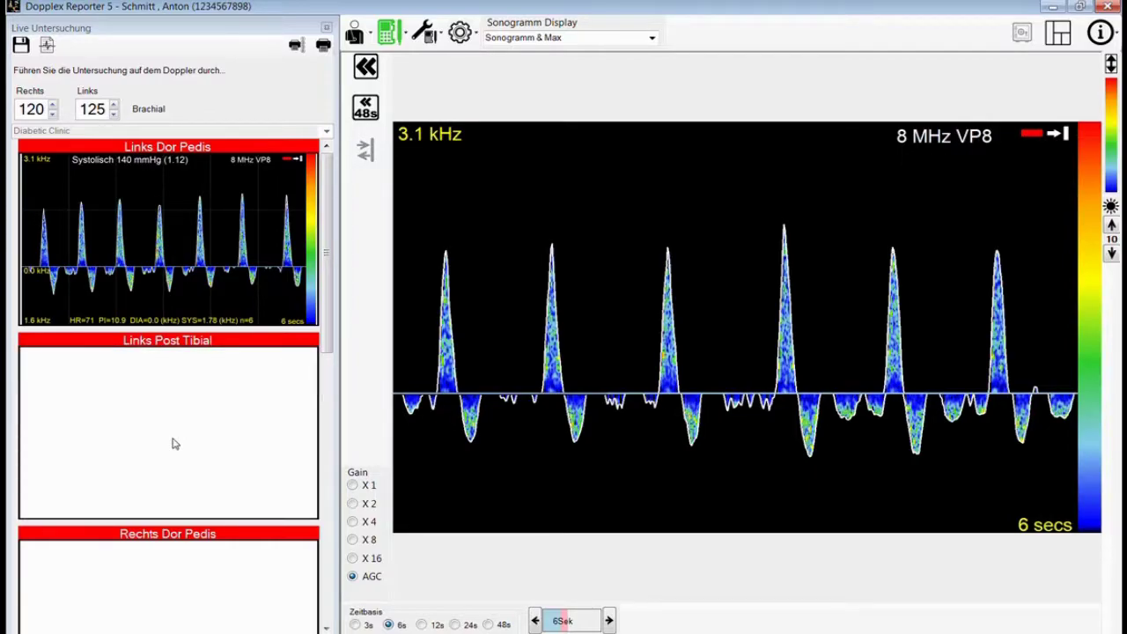
- Assign the current sonogram to Links Post Tibial with a 135 mmHg systolic pressure
click(173, 444)
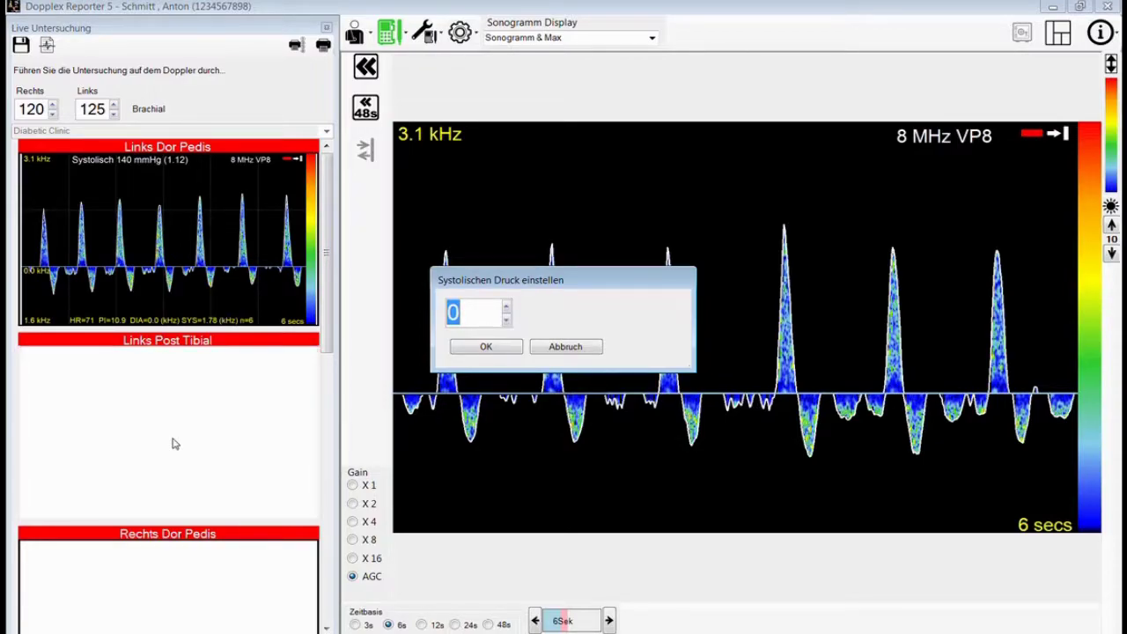
text(1)
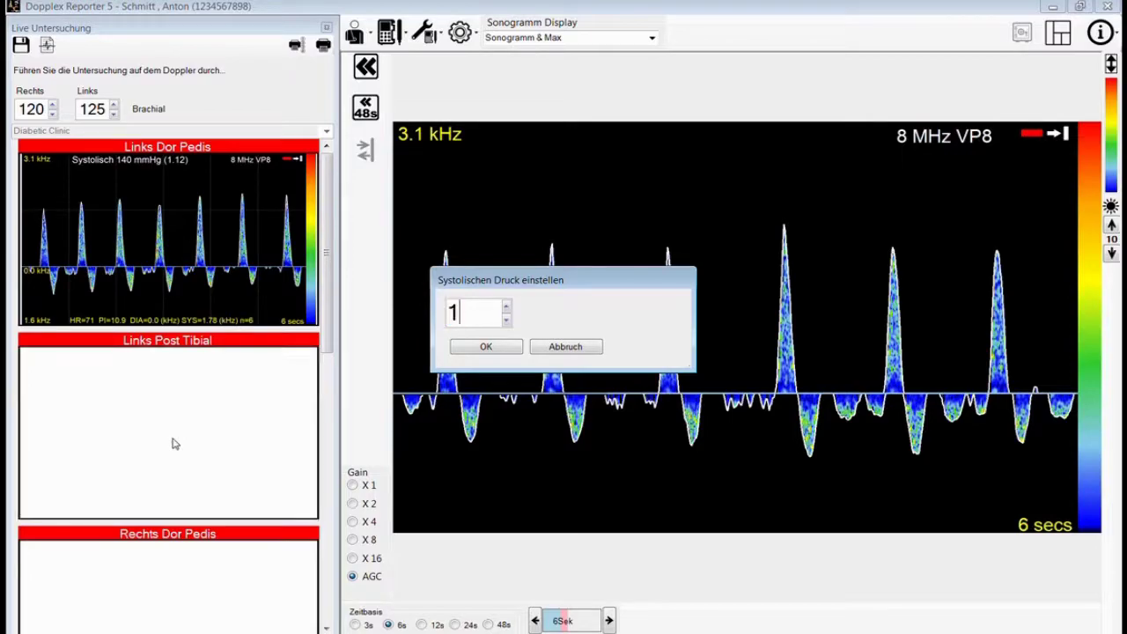
text(35)
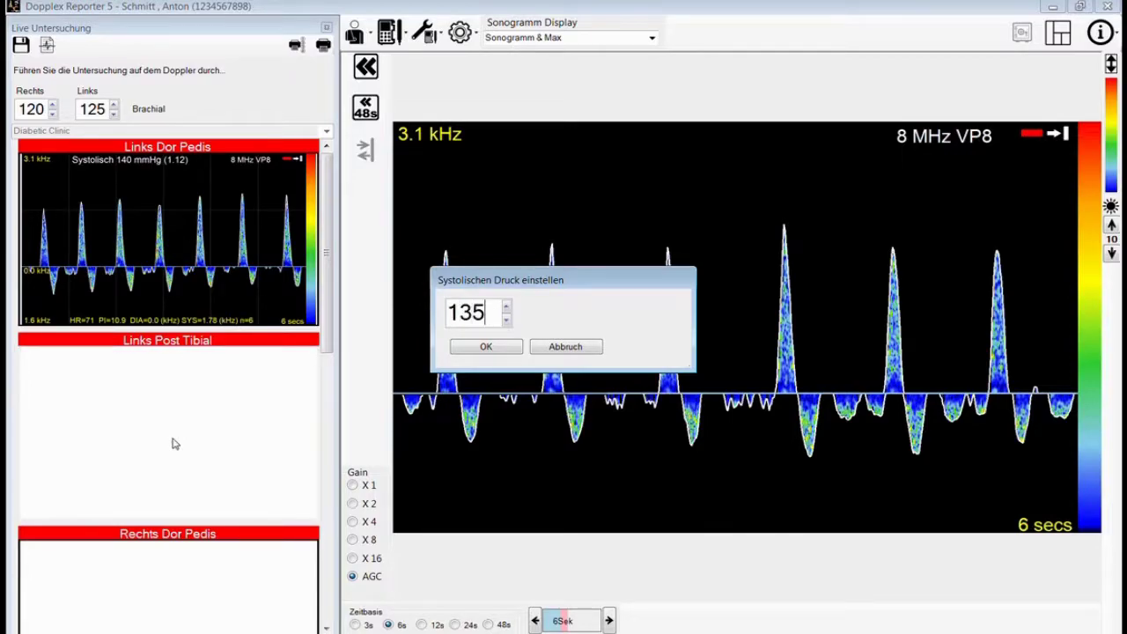
click(479, 350)
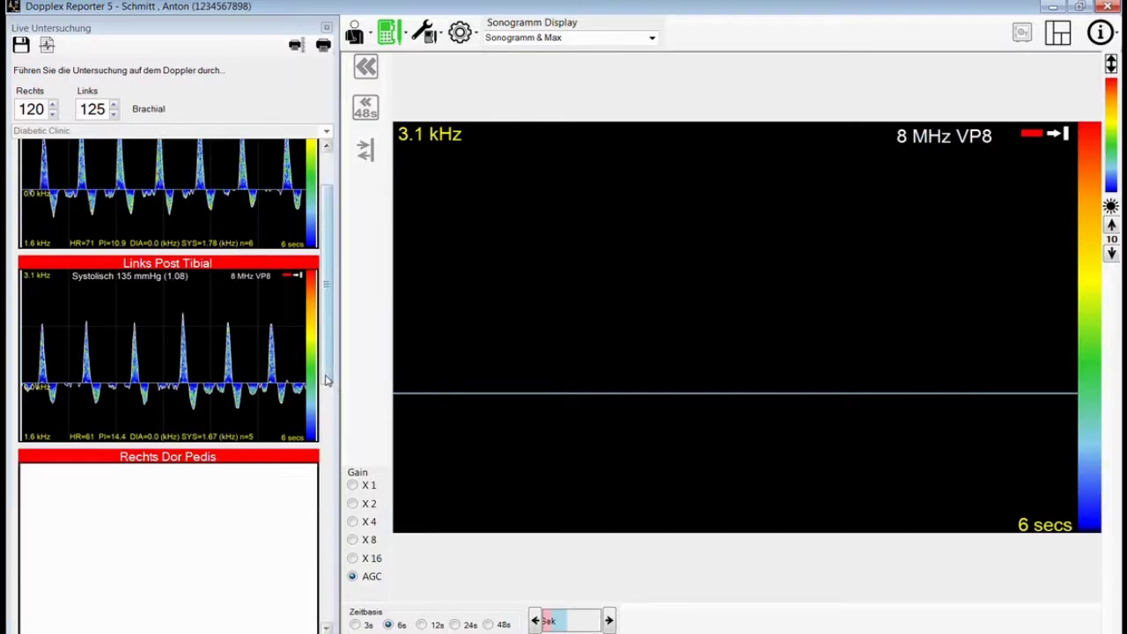
- Record the Rechts Dor Pedis sonogram and give it a 135 mmHg systolic pressure
drag(324, 376, 325, 445)
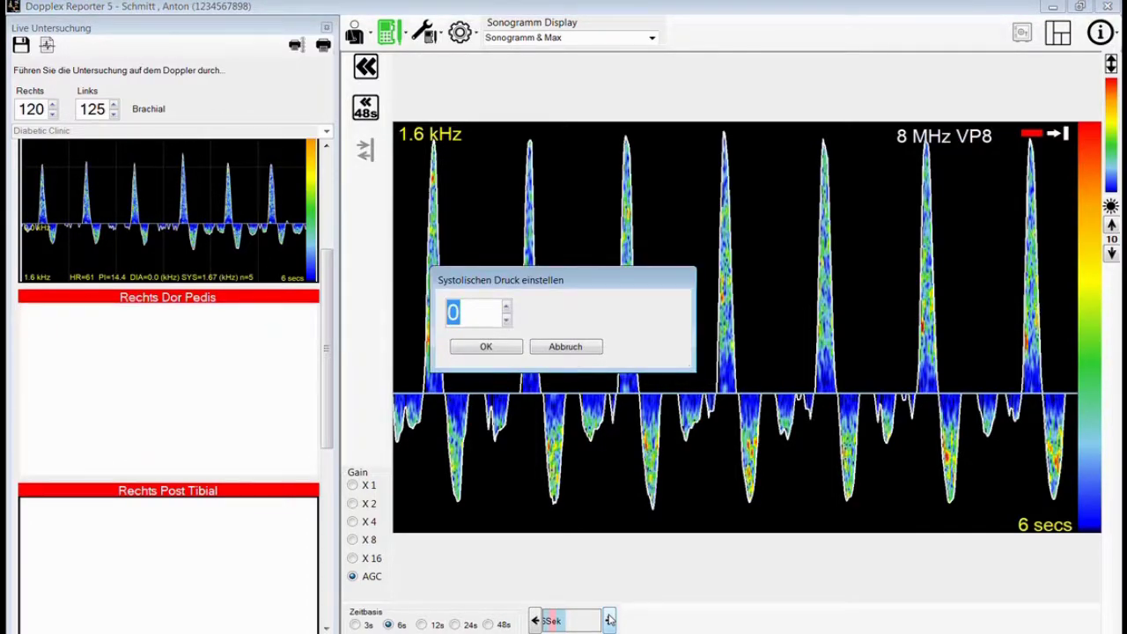
text(135)
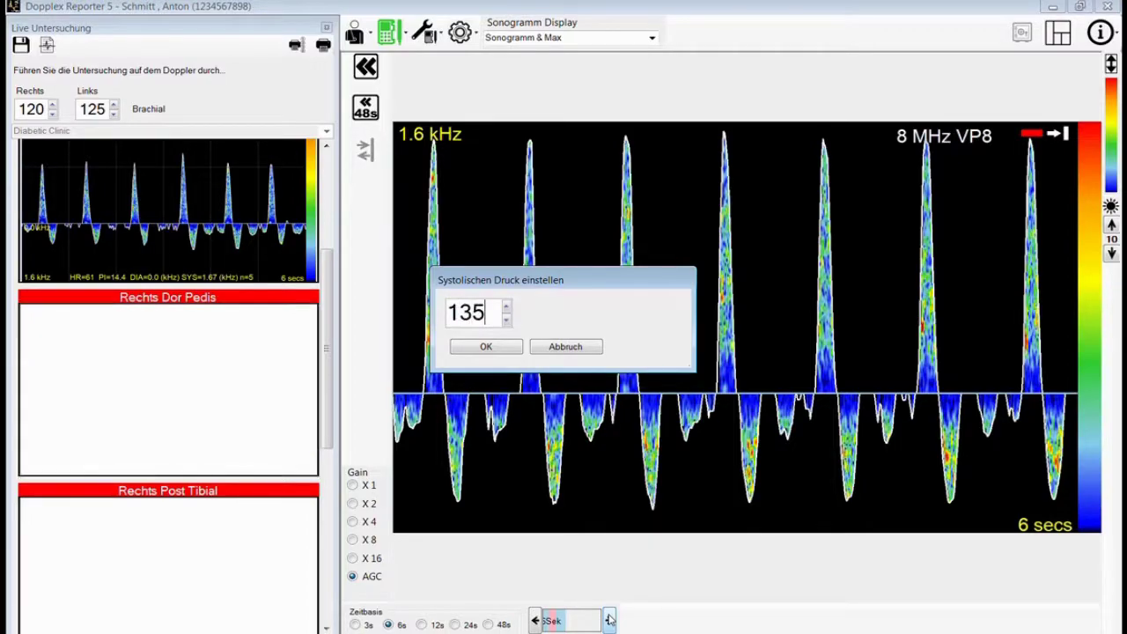
click(489, 346)
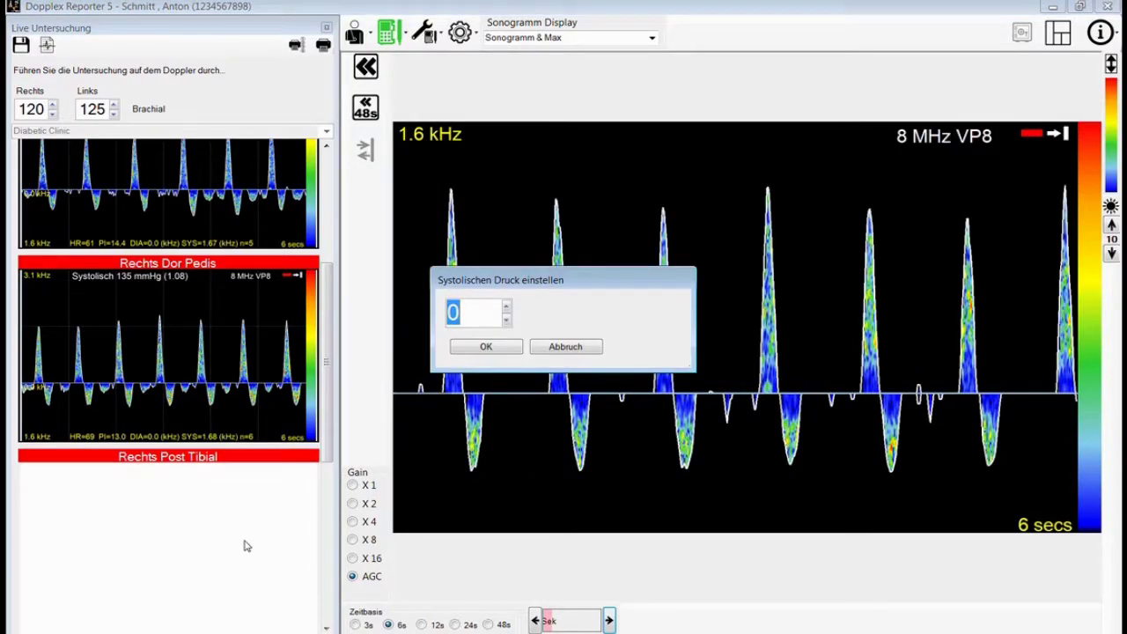
- Enter 115 mmHg as the systolic pressure for the newly frozen 6-second sonogram
text(115)
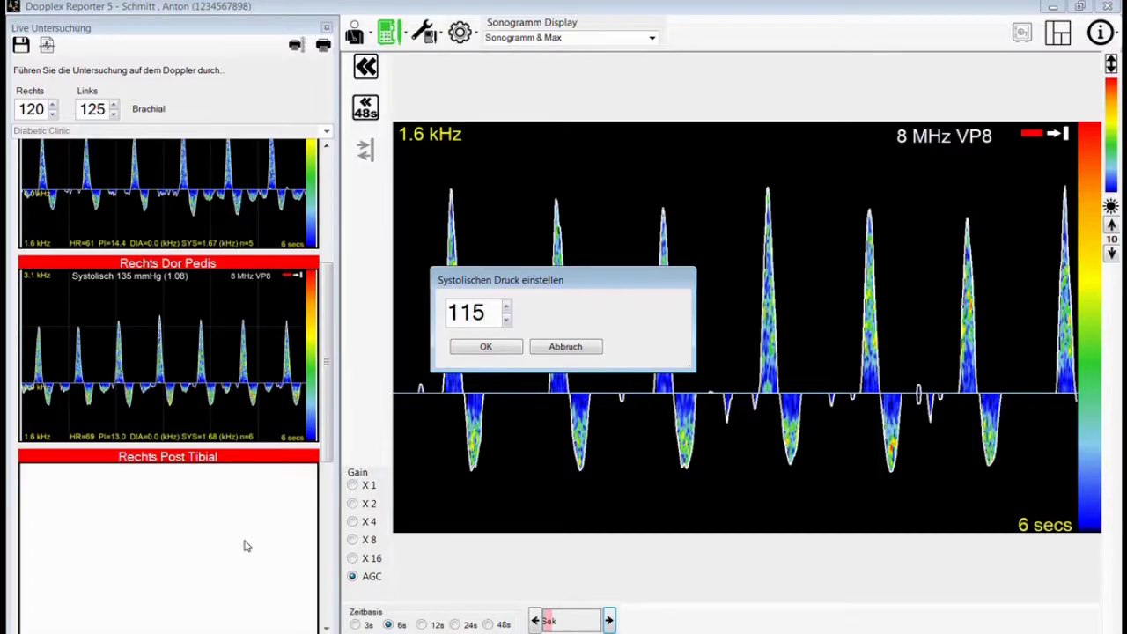
click(499, 347)
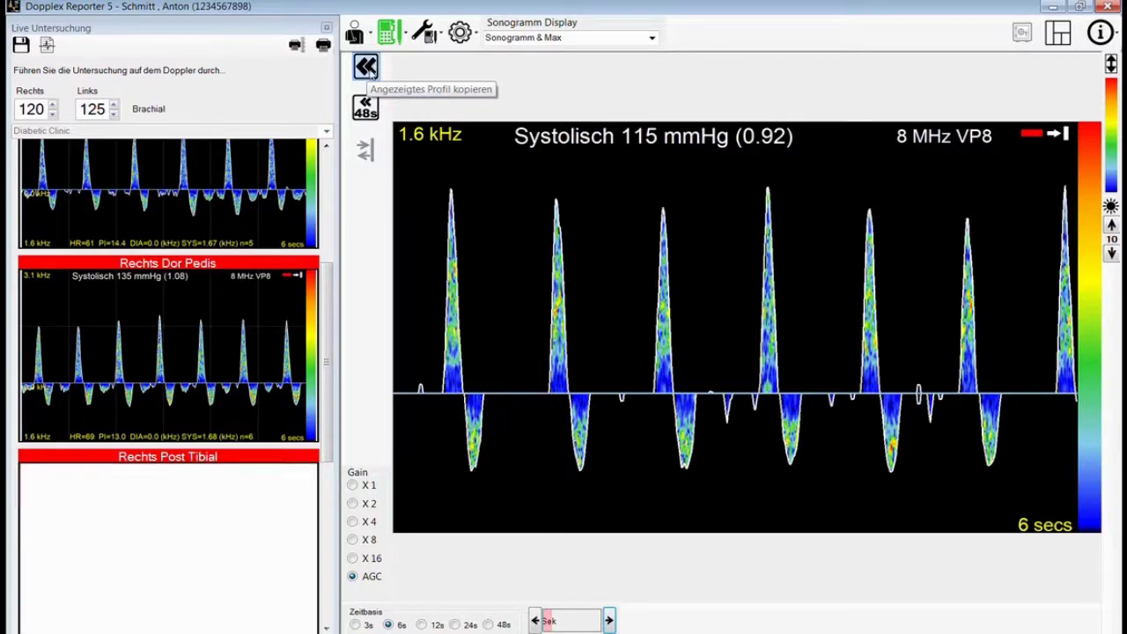
- Copy the displayed 115 mmHg sonogram into the Rechts Post Tibial slot
click(365, 67)
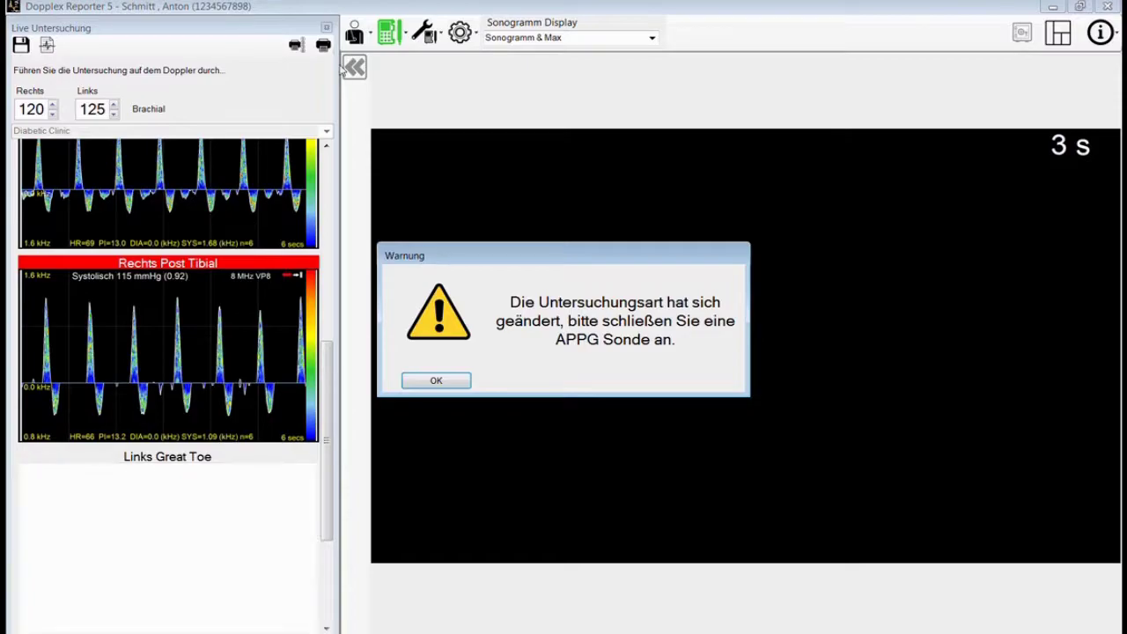
- Dismiss the 'Warnung' dialog asking to connect an APPG probe
click(463, 382)
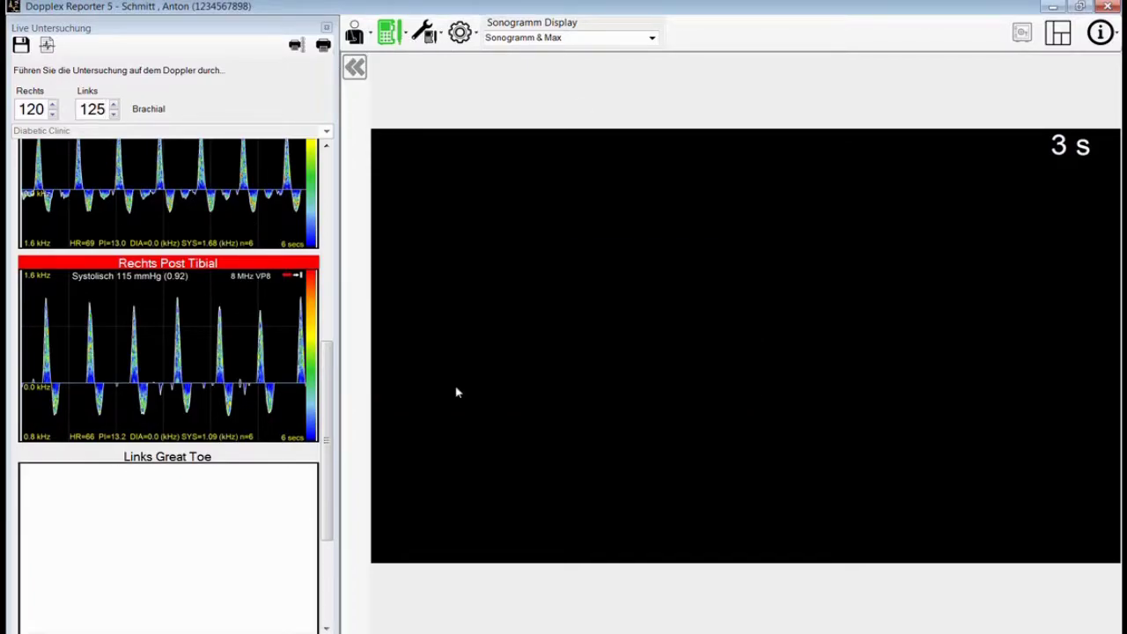
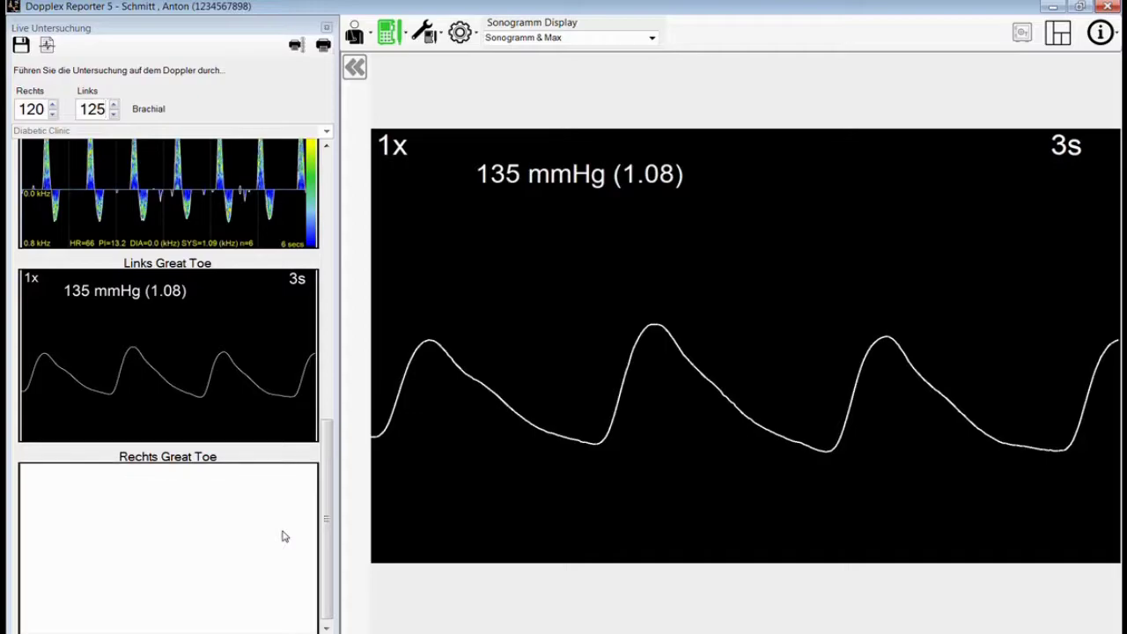
- Start the pressure recording for the Rechts Great Toe site
click(283, 536)
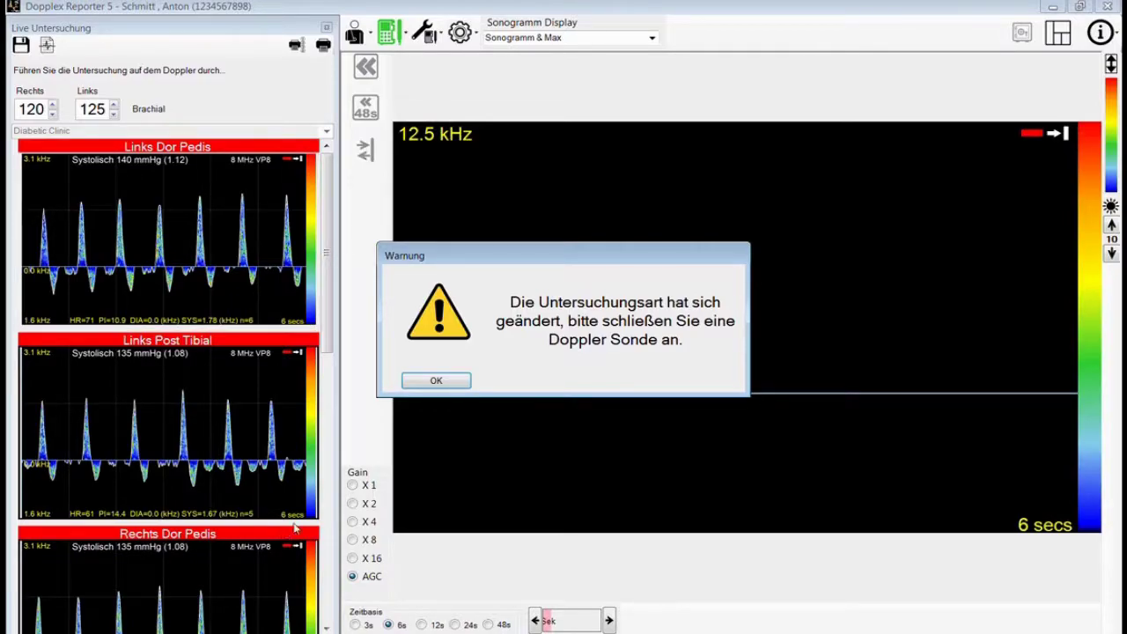
- Dismiss the probe warning and widen the left panel to review recorded sites like Links Dor Pedis
click(434, 380)
drag(327, 302, 345, 573)
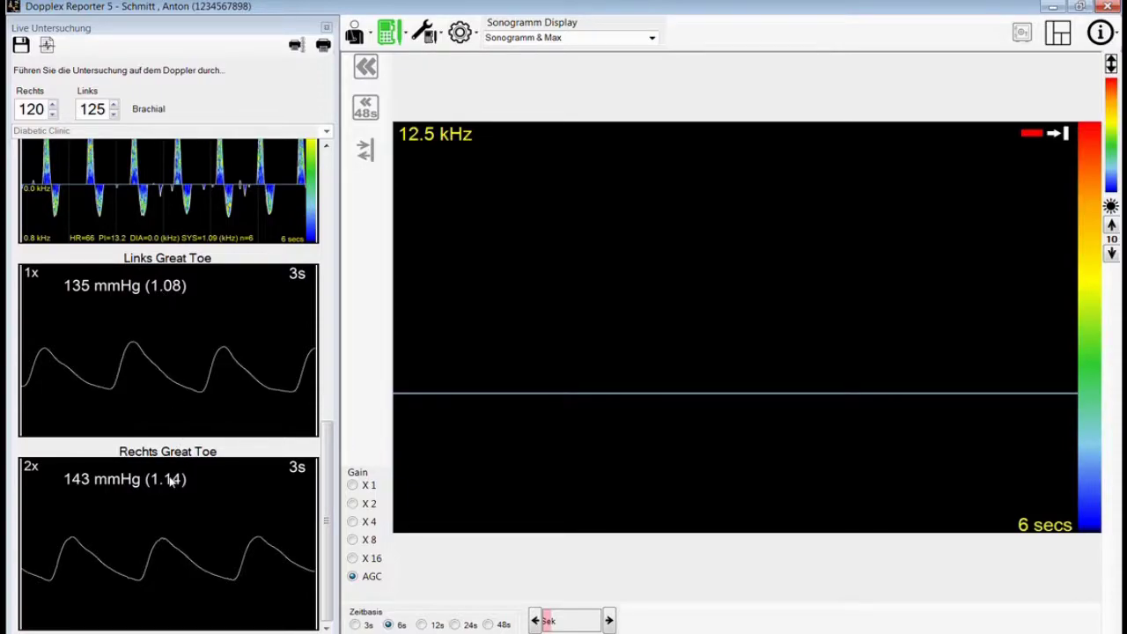
drag(326, 449, 329, 377)
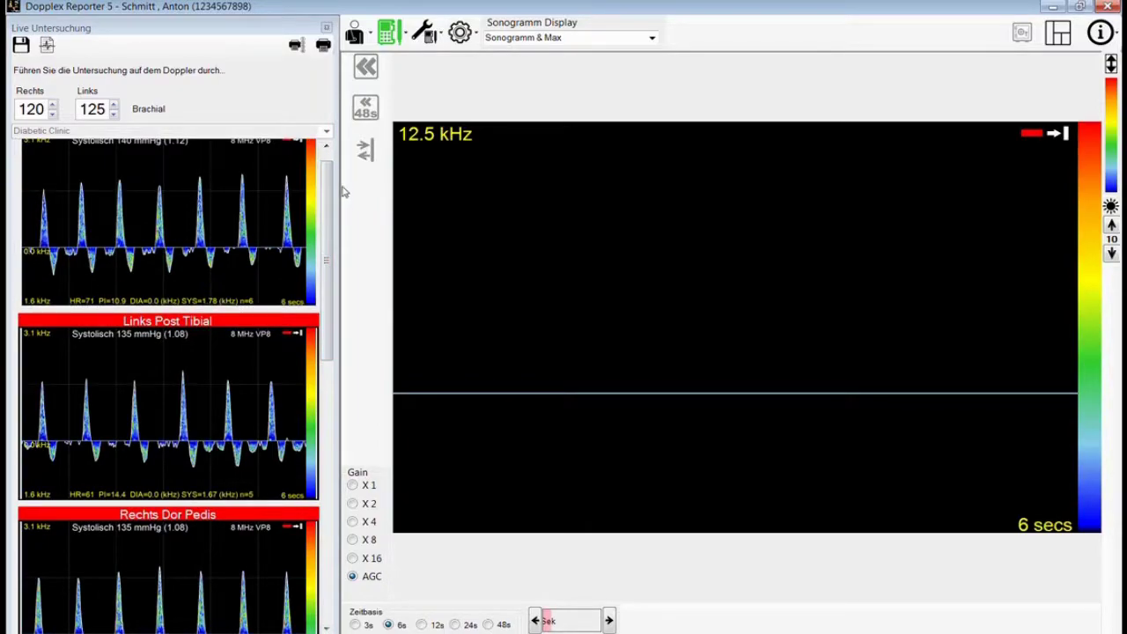
drag(338, 185, 685, 211)
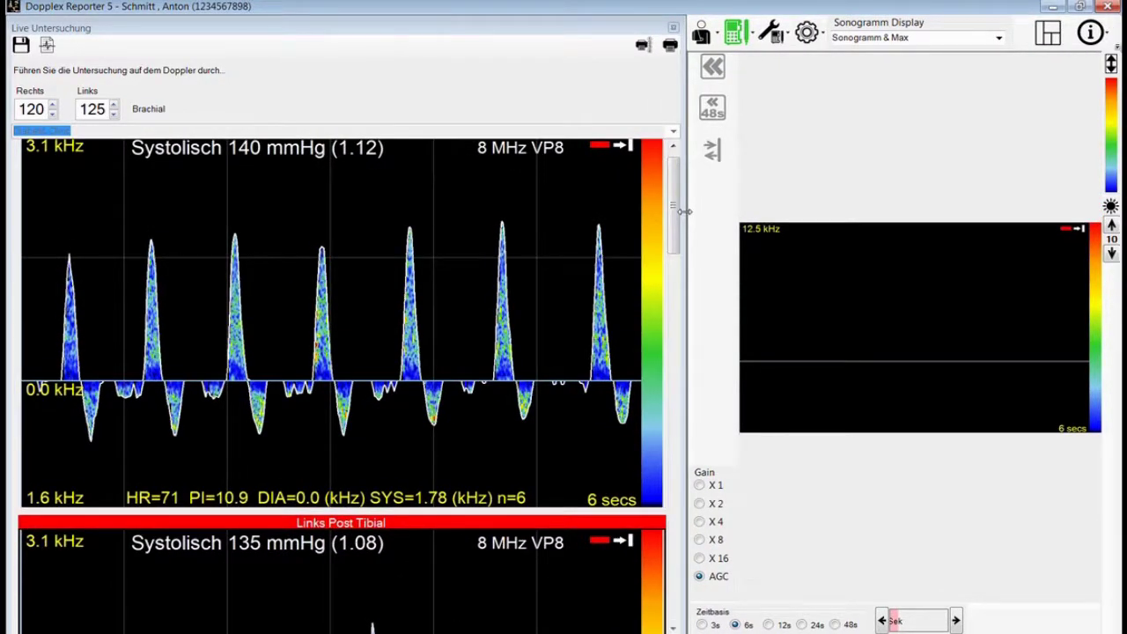
drag(674, 209, 361, 263)
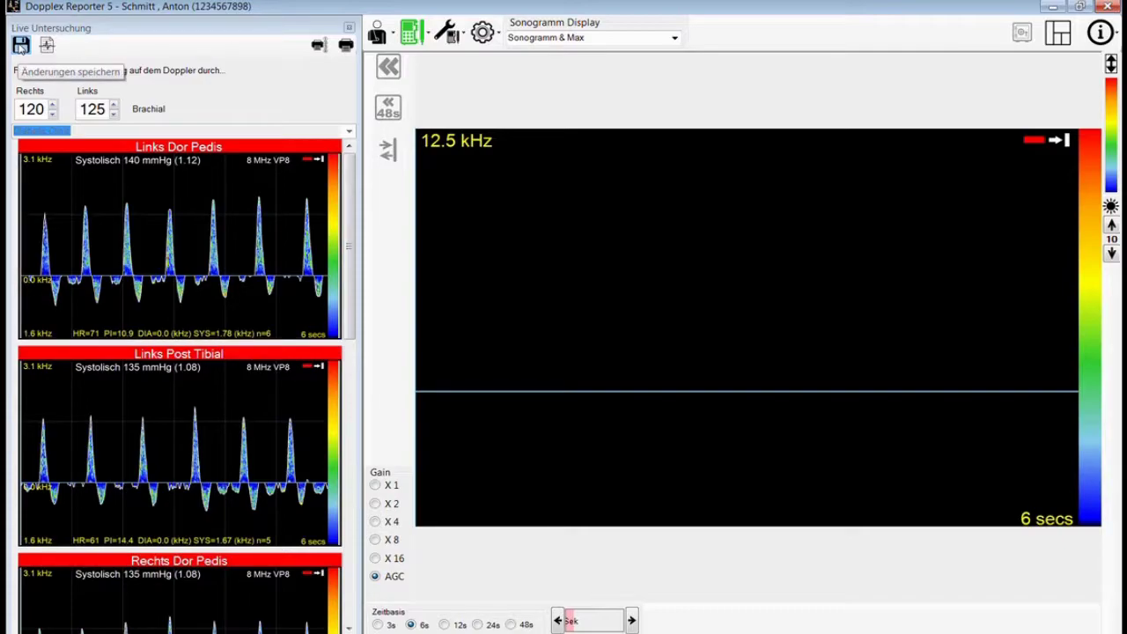
- Save the exam and add the standard remarks Diabetic and Leg Ulcer under Bemerkungen
click(21, 46)
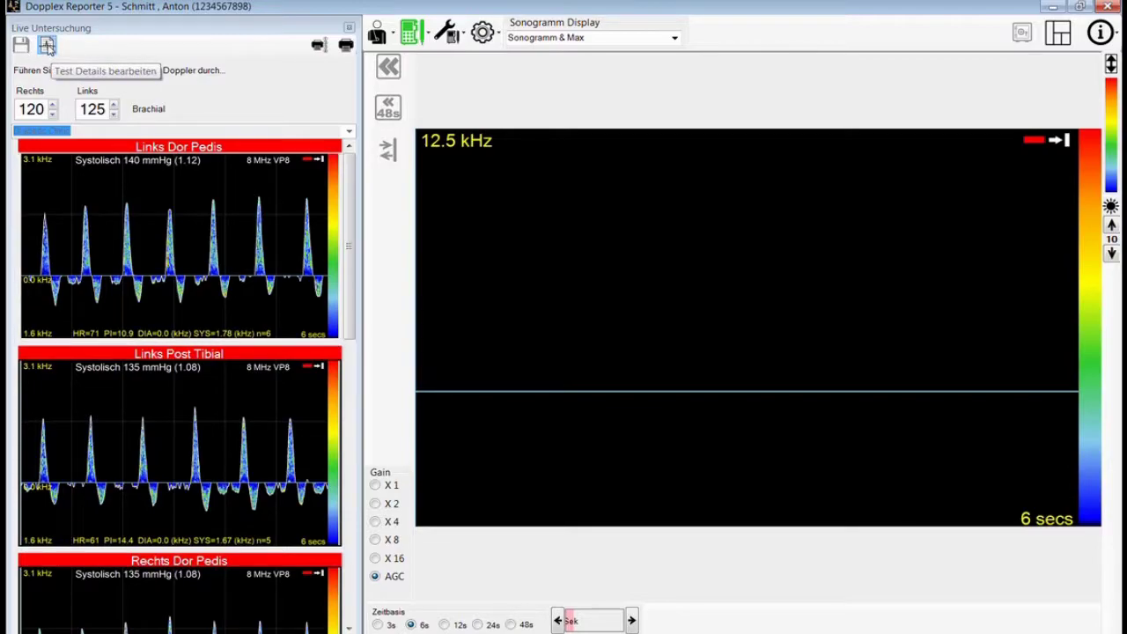
click(47, 45)
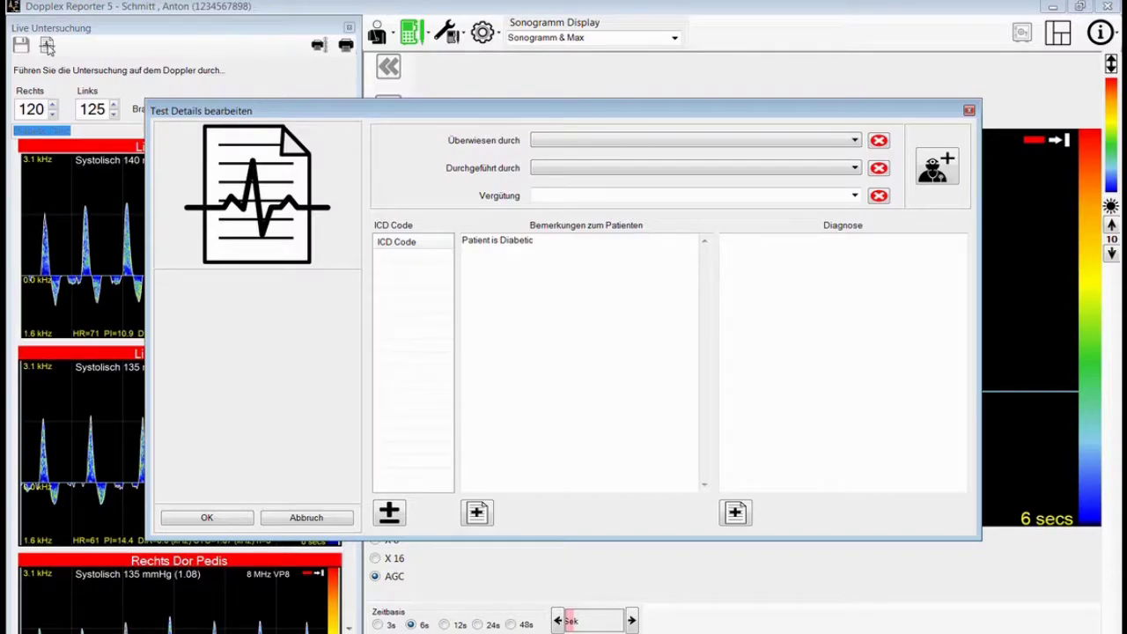
click(478, 513)
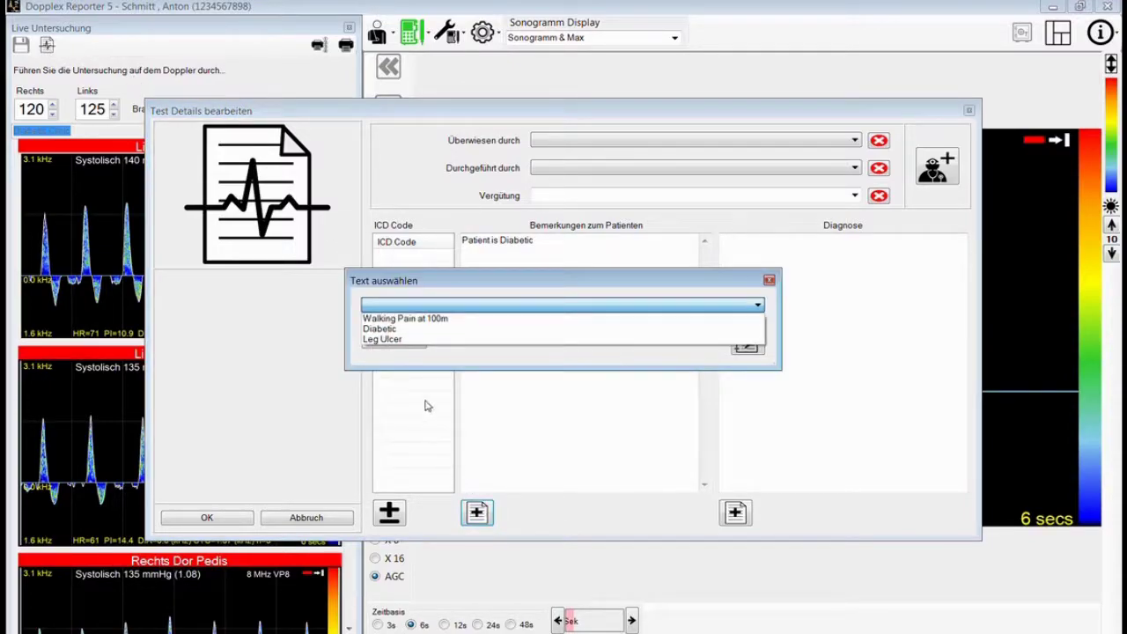
click(390, 330)
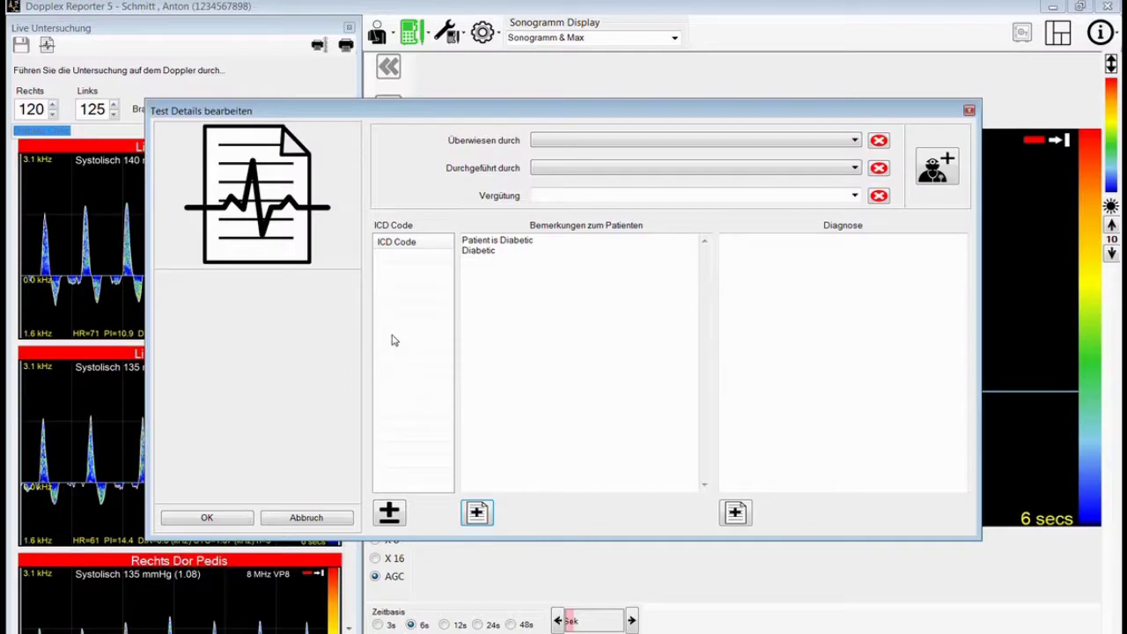
click(478, 513)
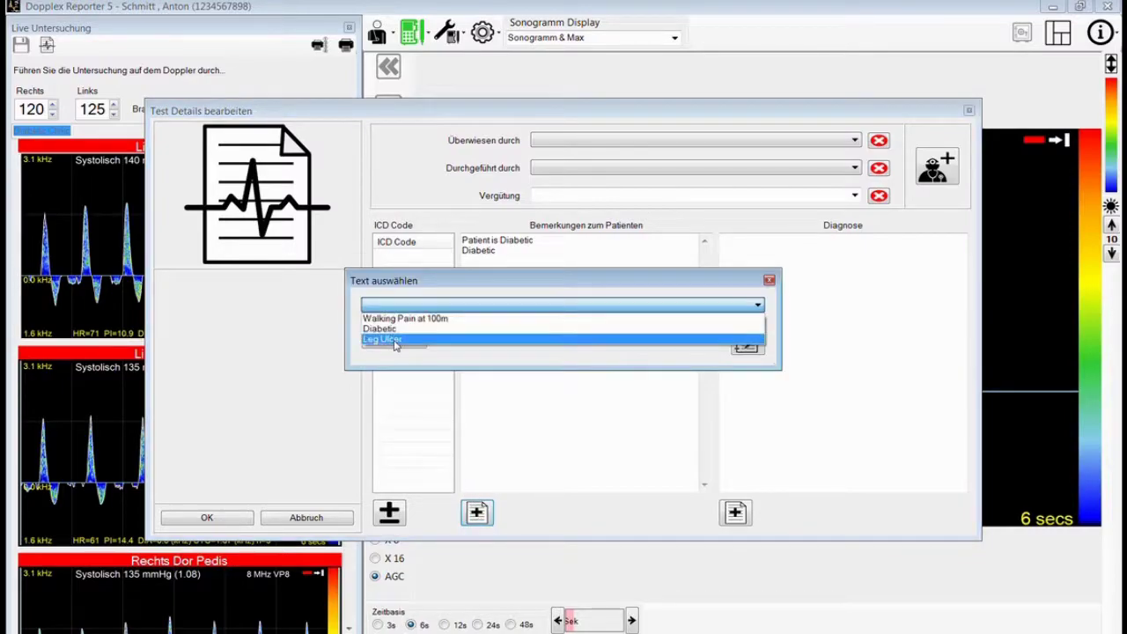
click(395, 343)
click(736, 514)
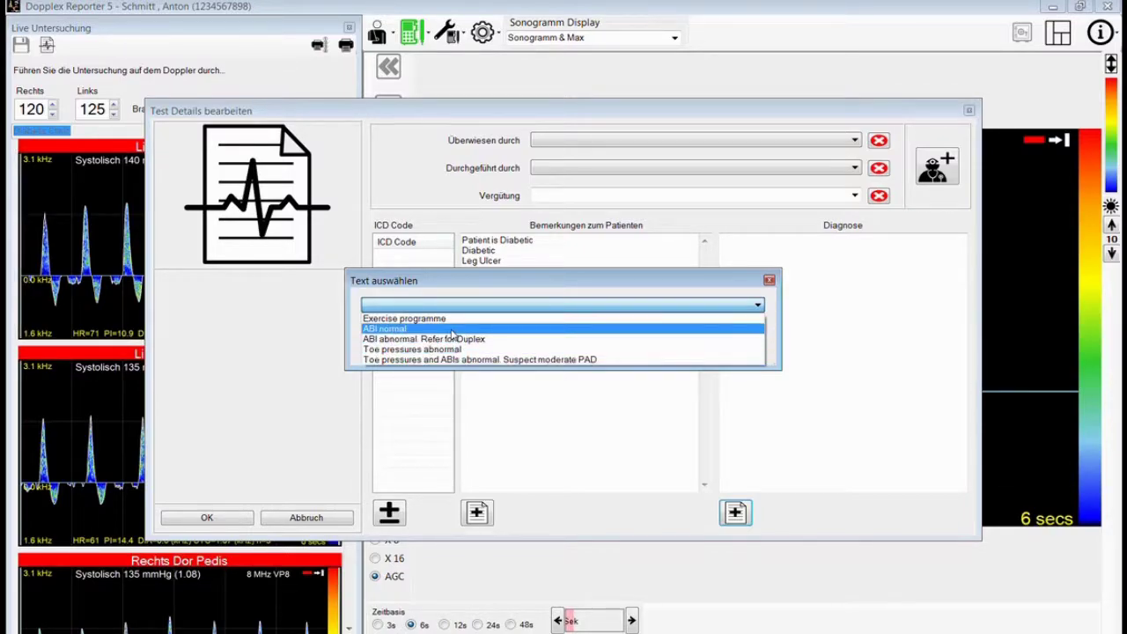
- Set the diagnosis to 'ABI normal. TBI normal' and confirm the test details
click(451, 330)
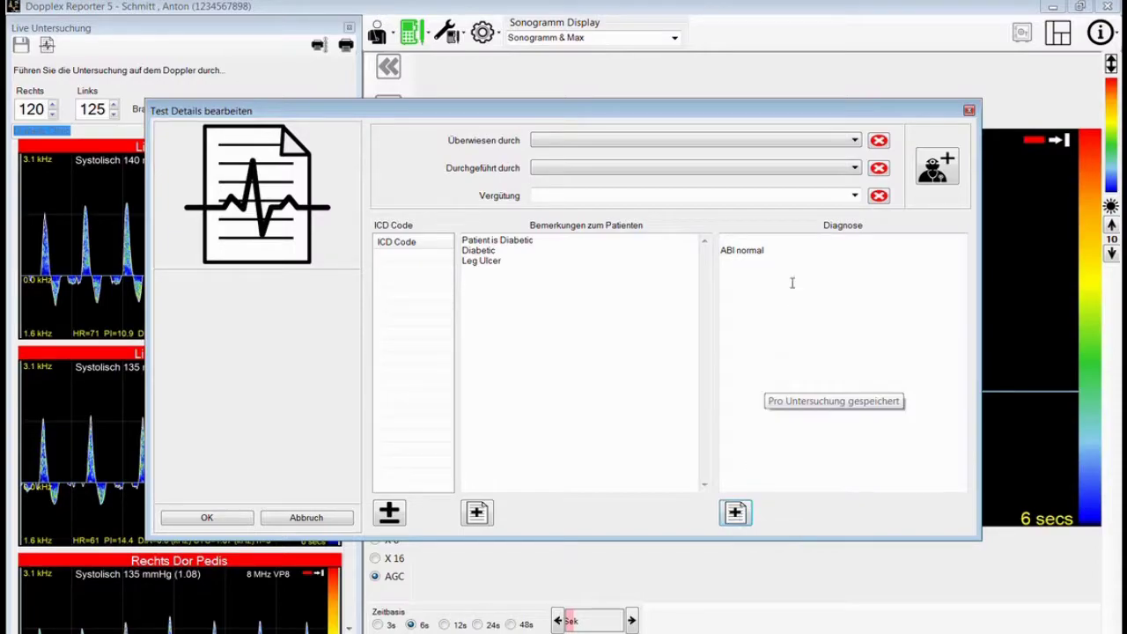
click(780, 255)
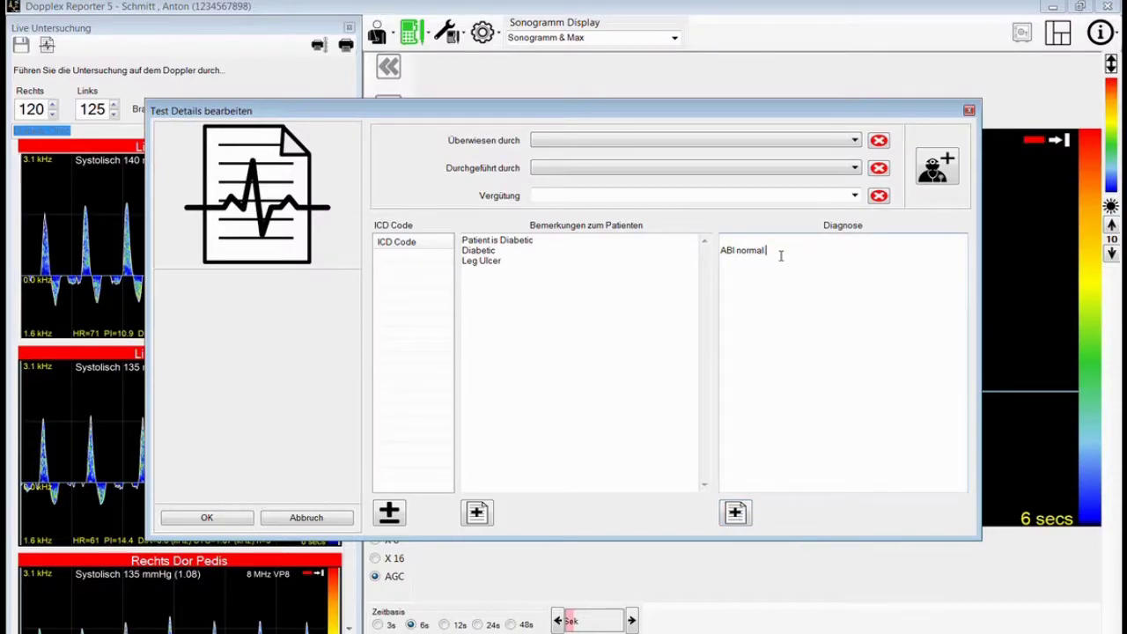
text(TBI)
text( no)
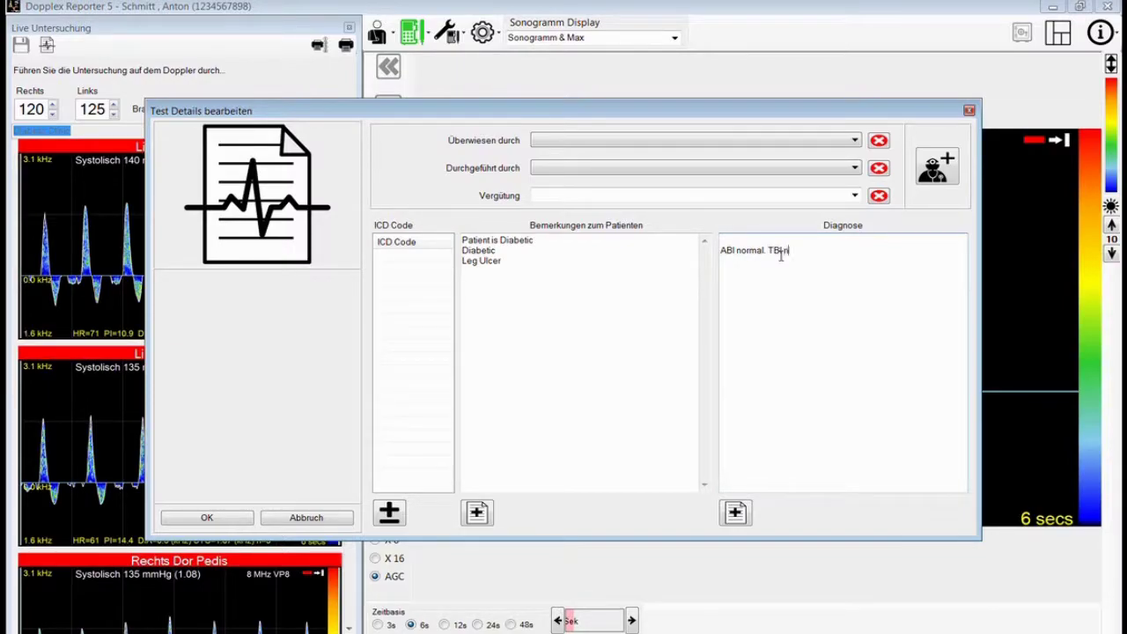
text(rmal)
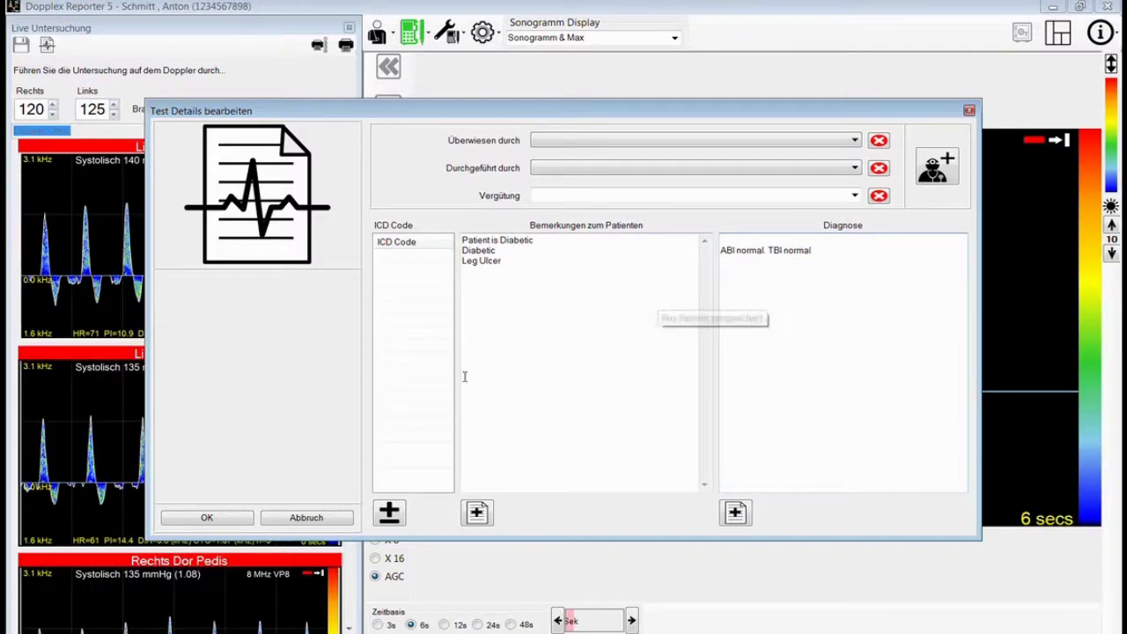
click(231, 524)
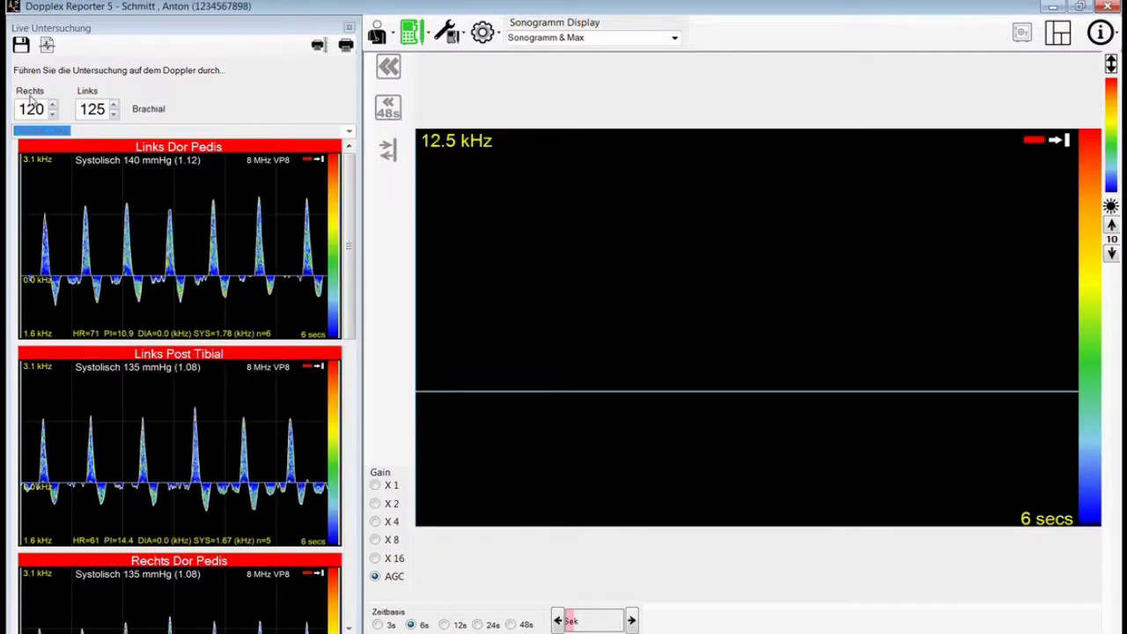
- Save the updated test details, briefly opening and cancelling the Print dialog
click(21, 45)
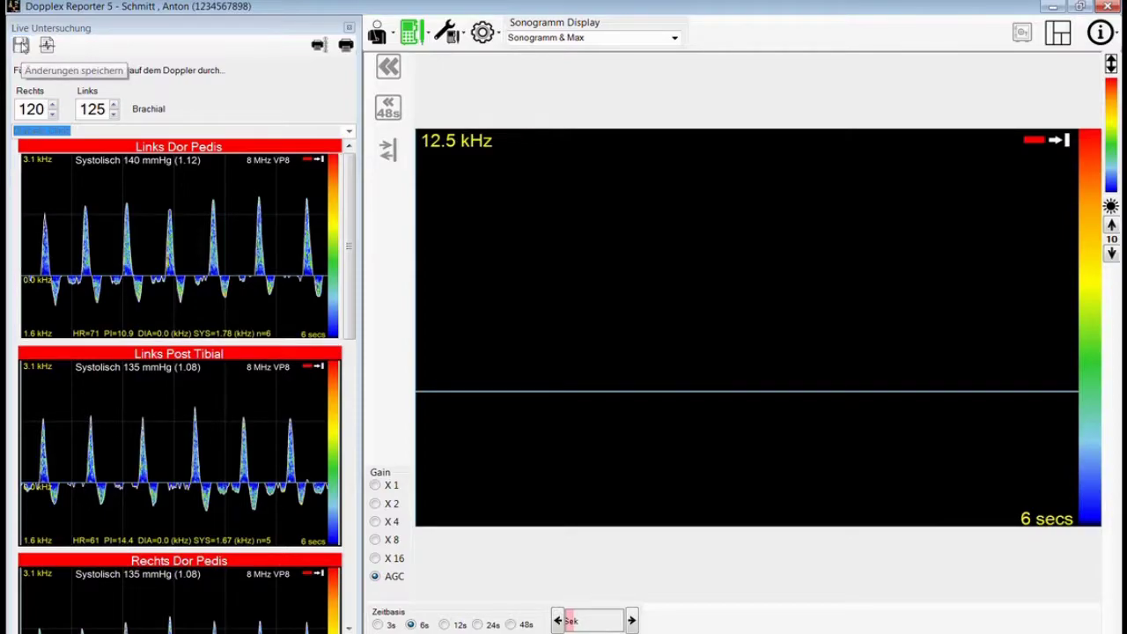
click(347, 47)
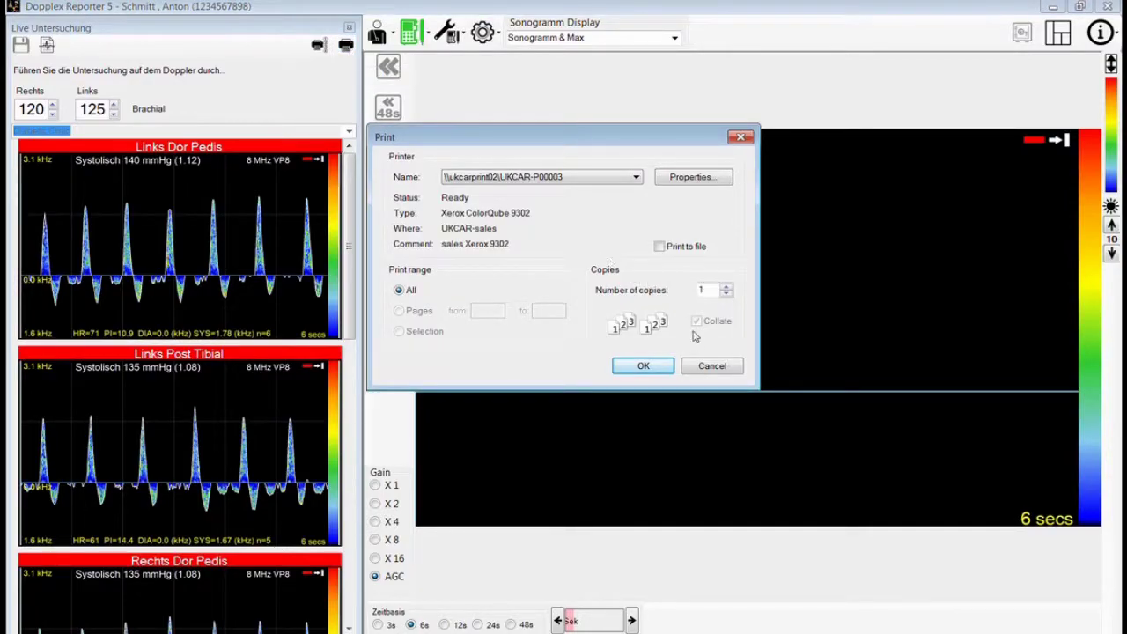
click(712, 365)
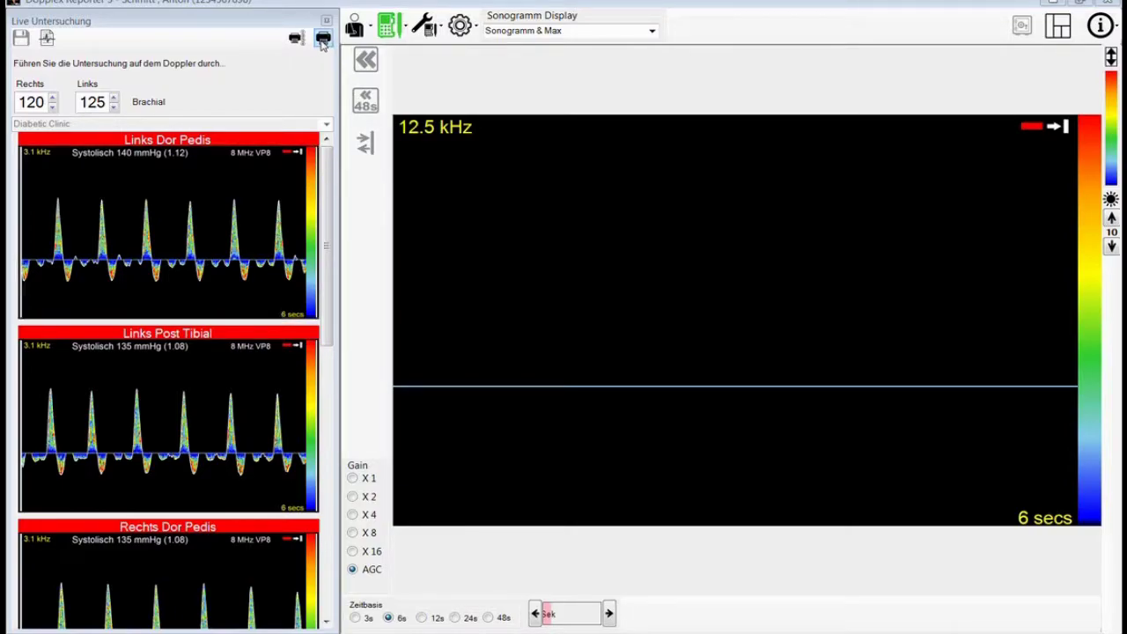
- Print the report to docuPrinter to generate its print preview
click(323, 42)
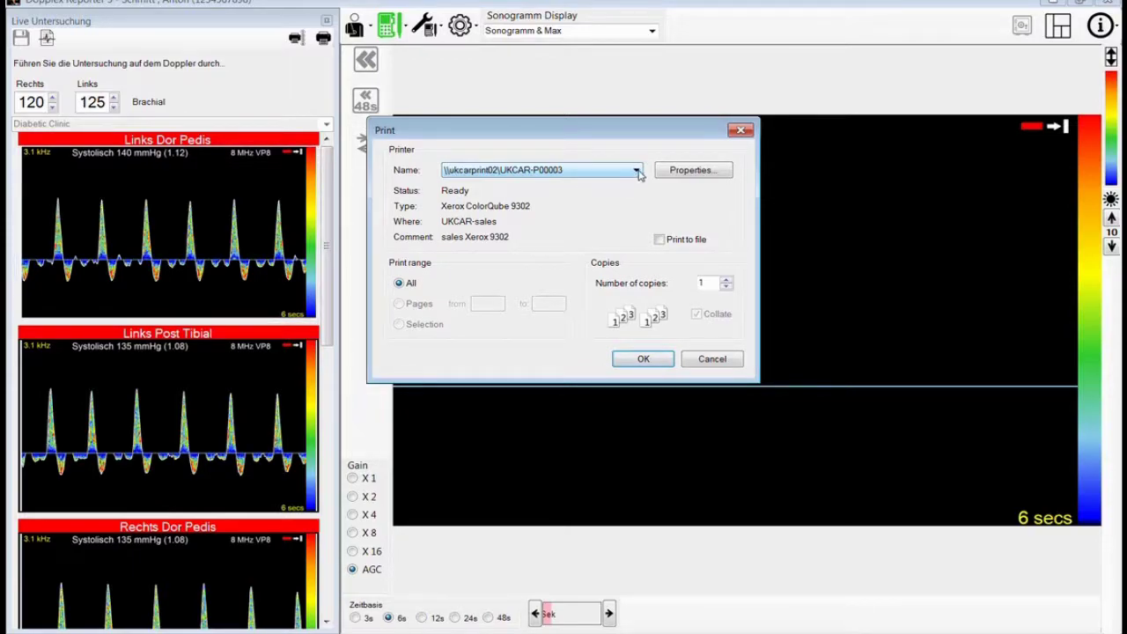
click(638, 172)
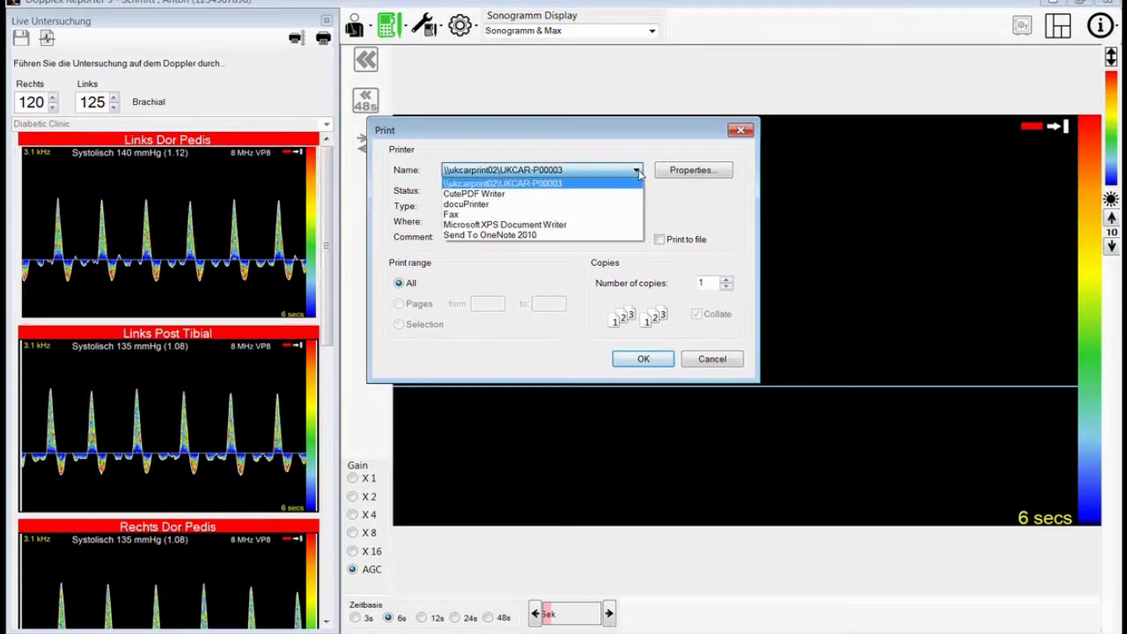
click(519, 207)
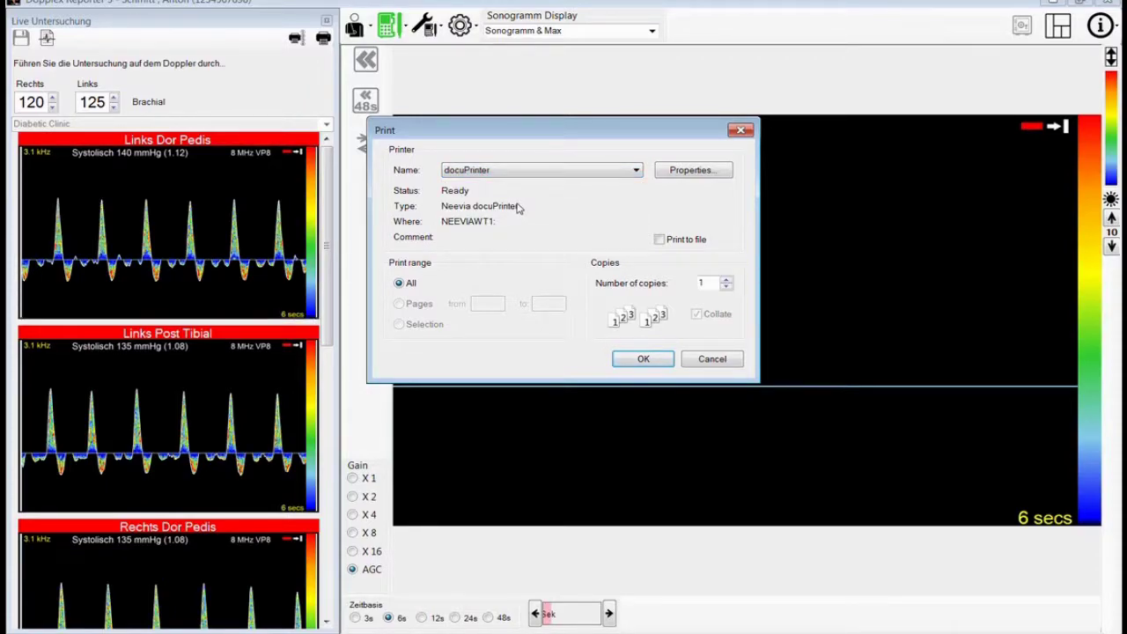
click(630, 359)
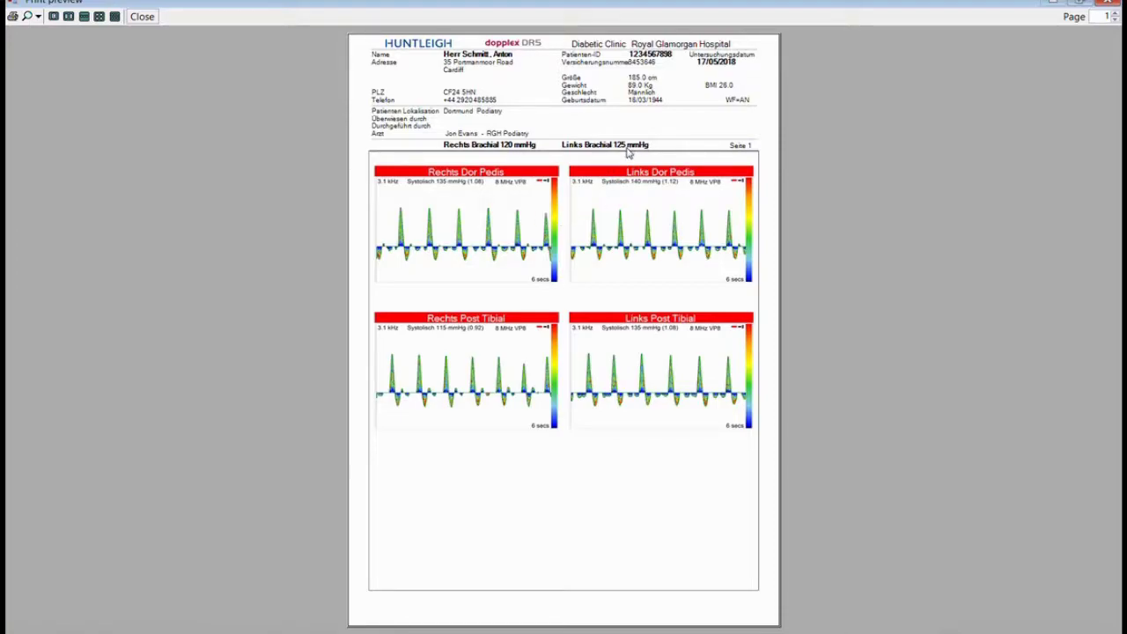
- Browse the report preview in two- and three-page layouts across all pages, then close it
click(69, 17)
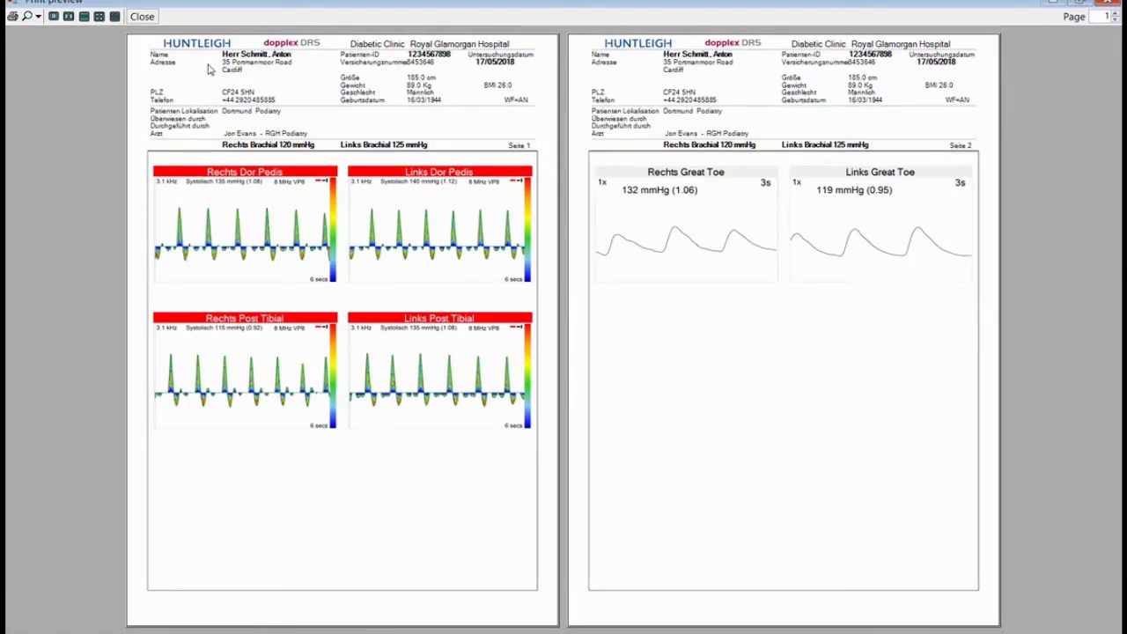
click(85, 16)
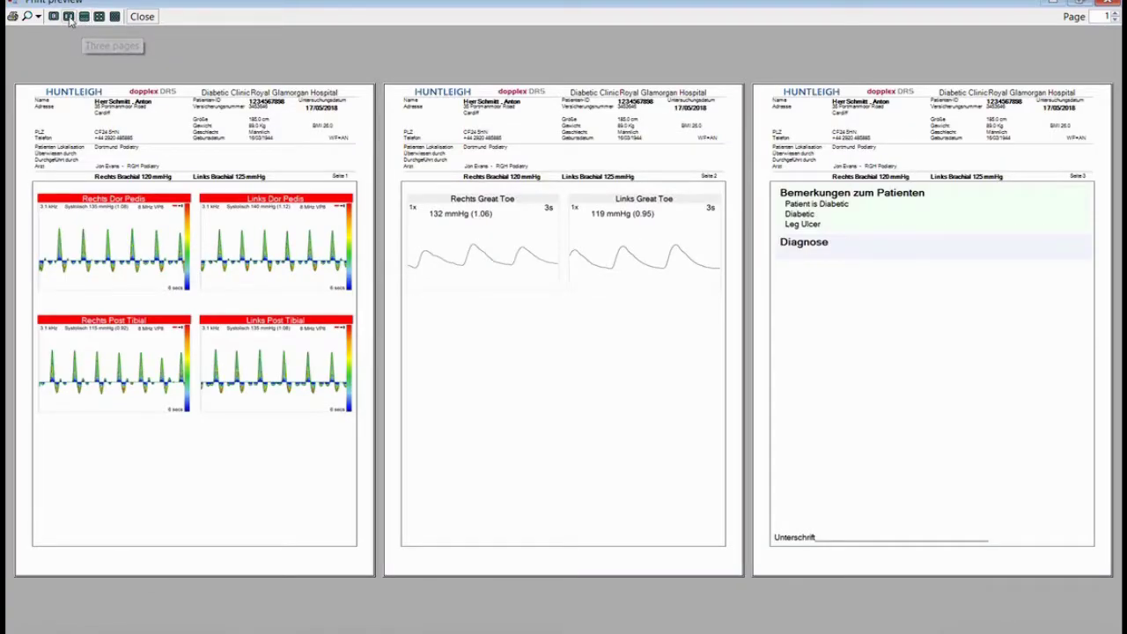
click(69, 17)
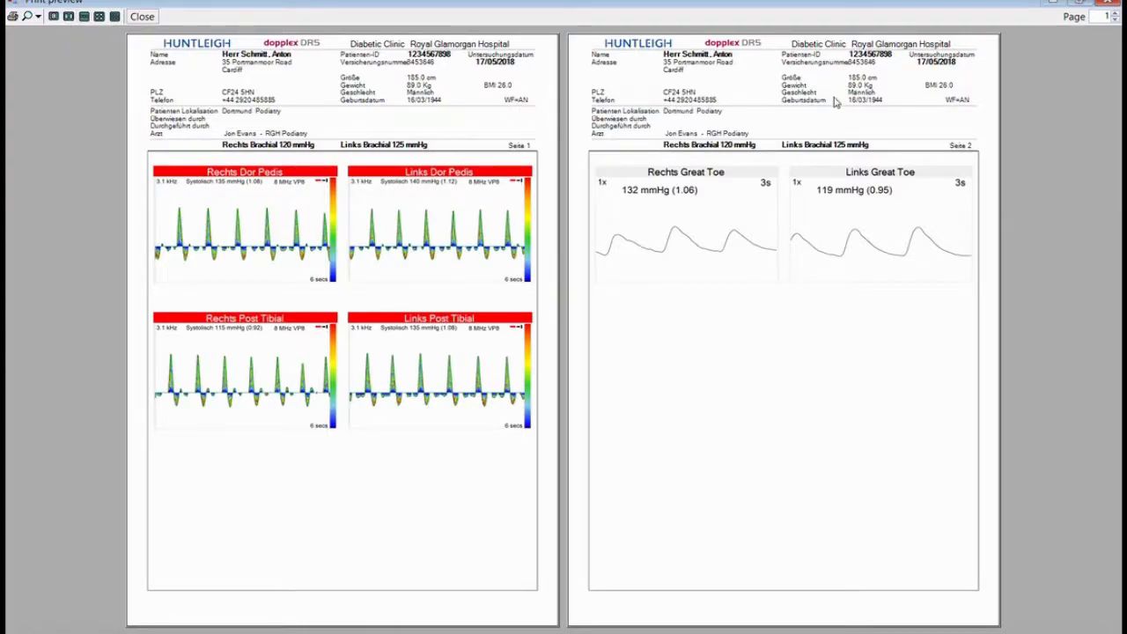
click(1116, 13)
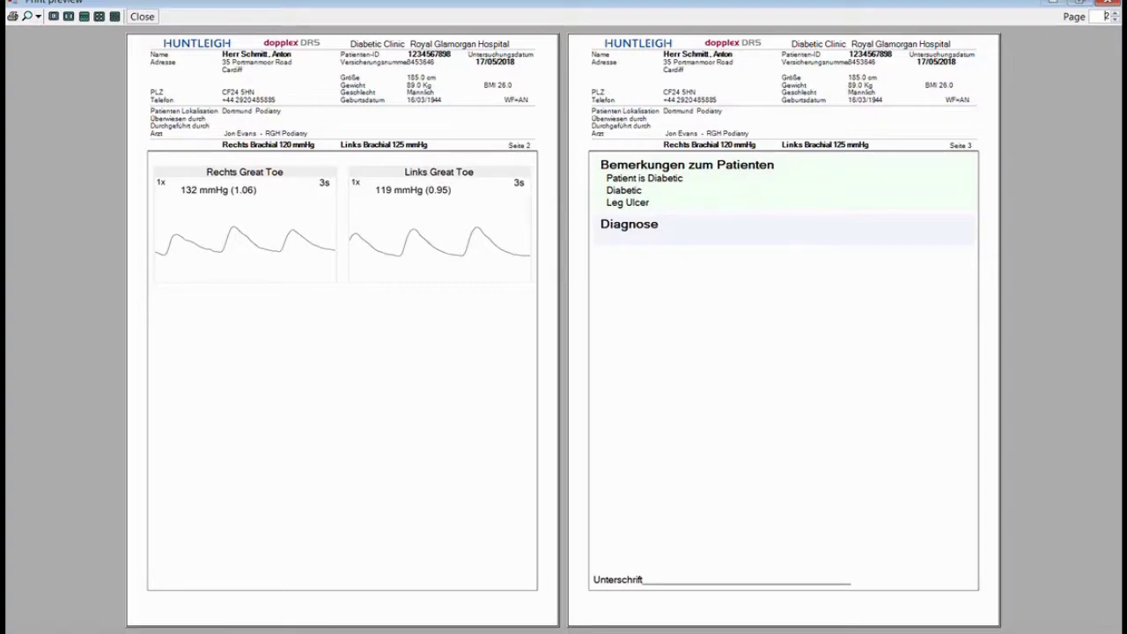
click(1114, 20)
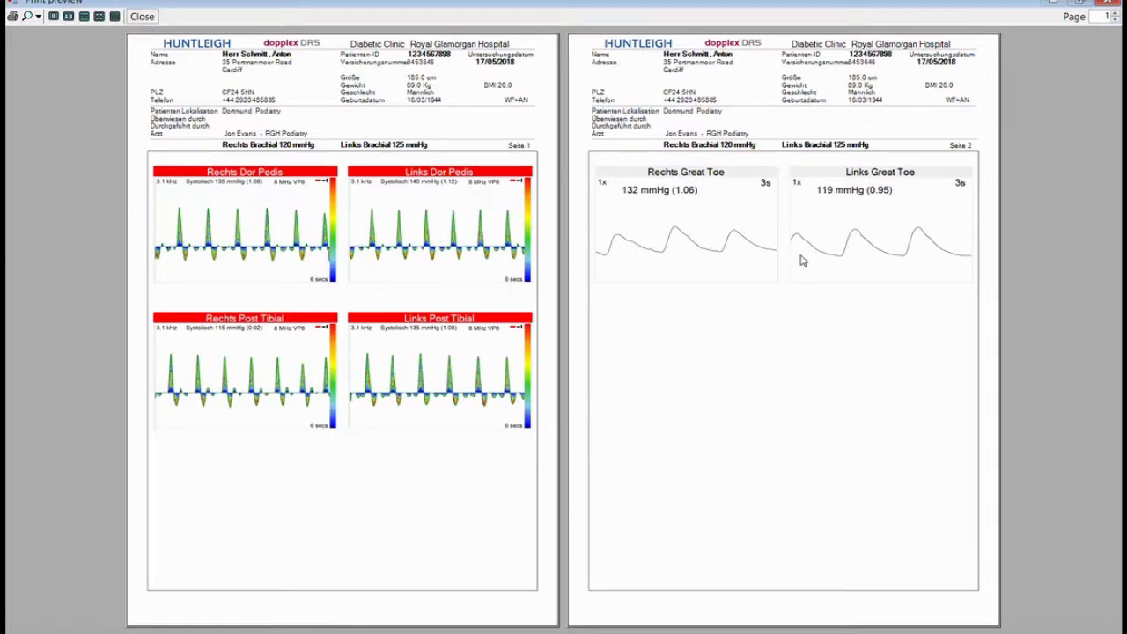
click(142, 17)
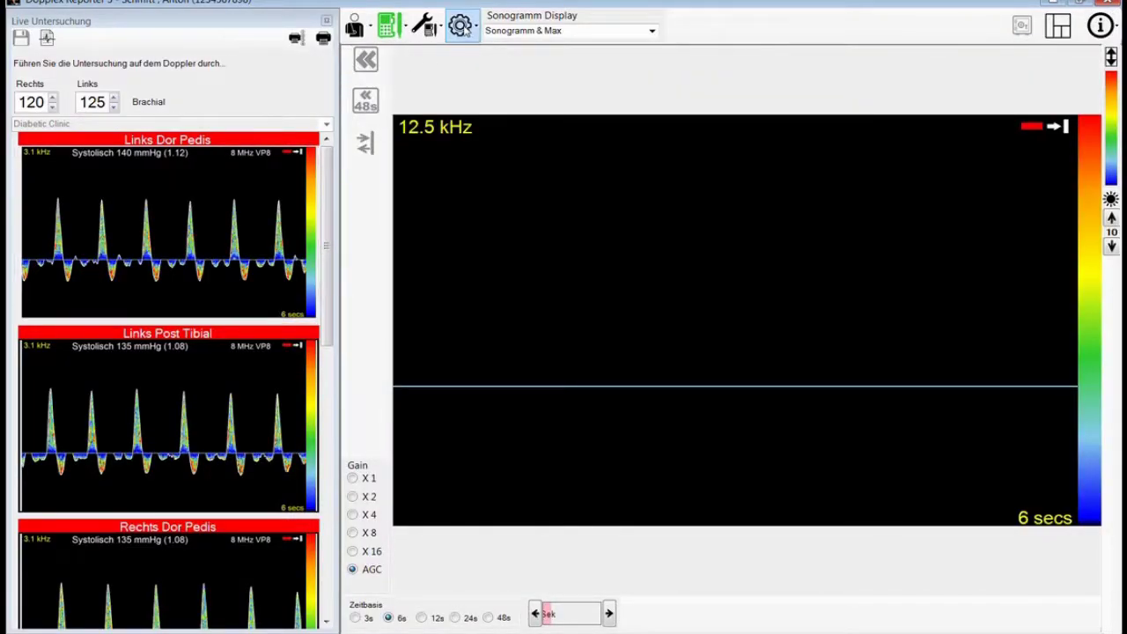
- Raise curves per printout from 4 to 8 in System Optionen, declining the restart
click(460, 25)
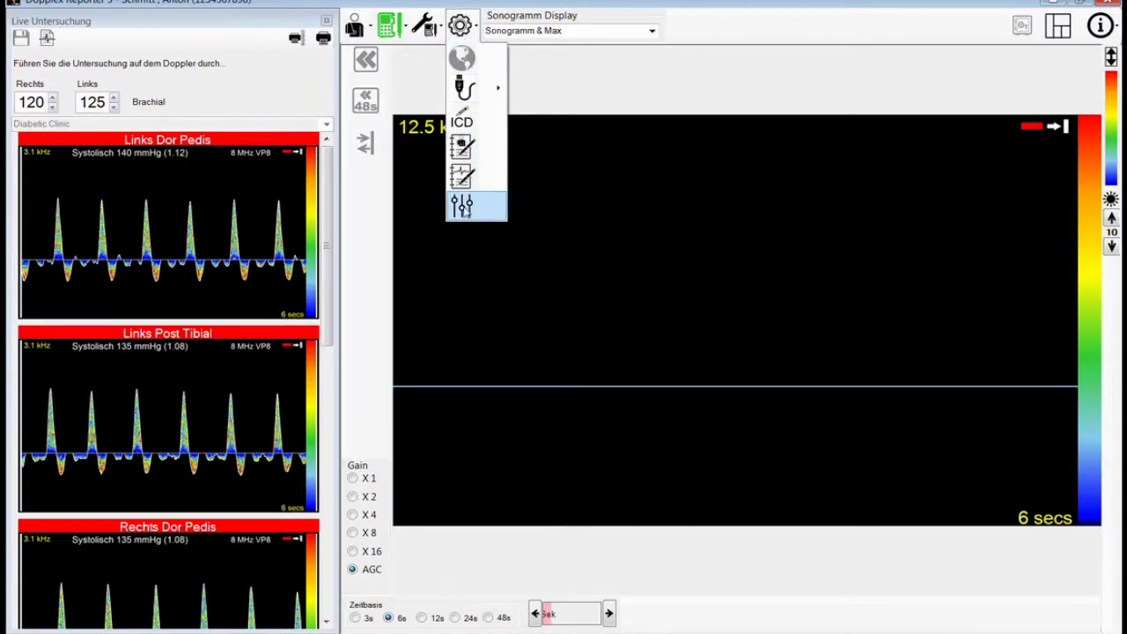
click(464, 206)
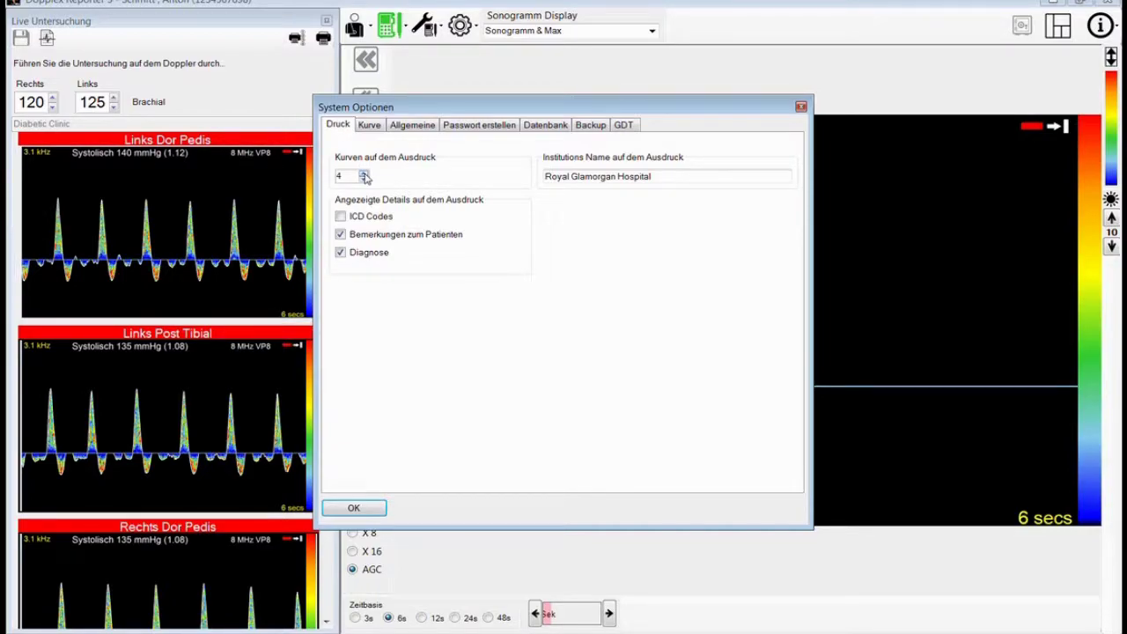
click(364, 175)
click(363, 175)
click(353, 508)
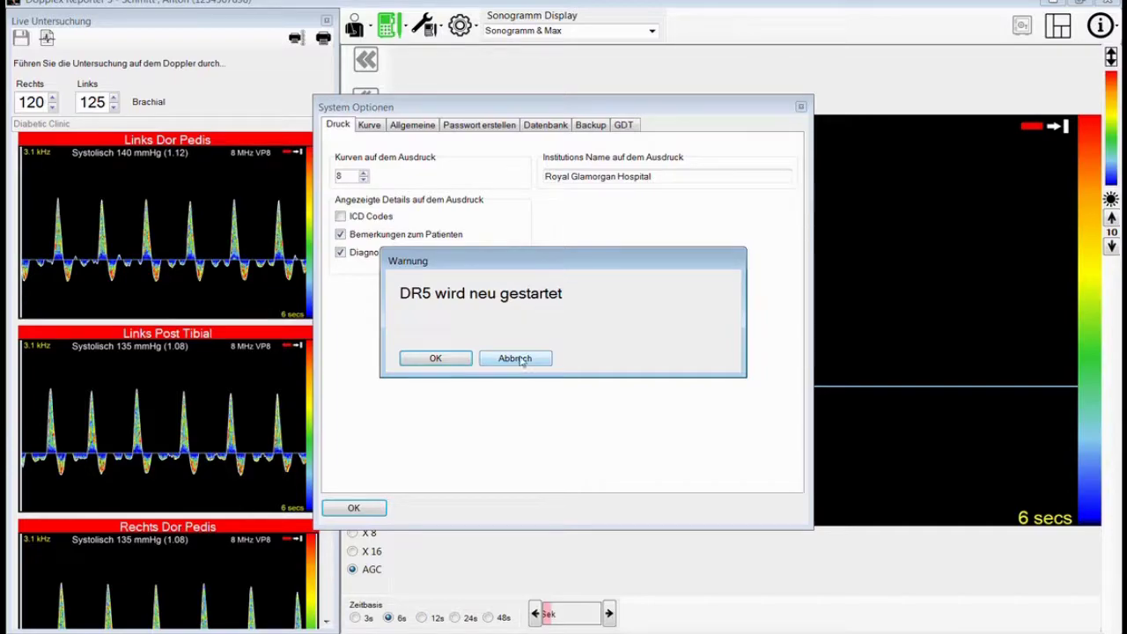
click(518, 361)
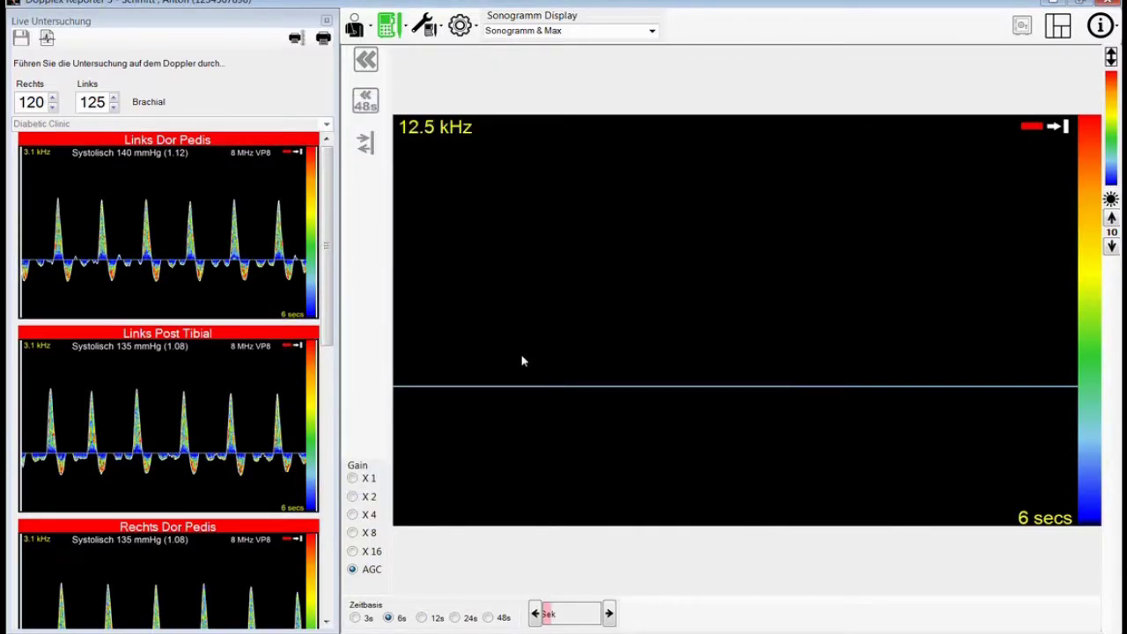
- Print the Diabetic Clinic report again with docuPrinter selected as the printer
click(322, 44)
click(634, 172)
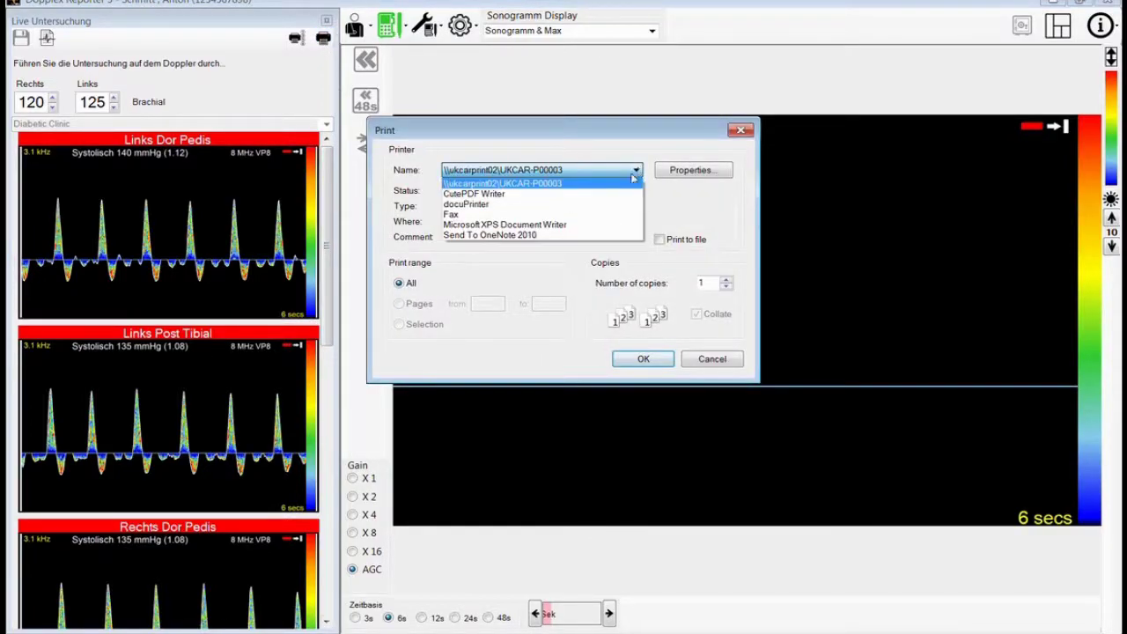
click(476, 203)
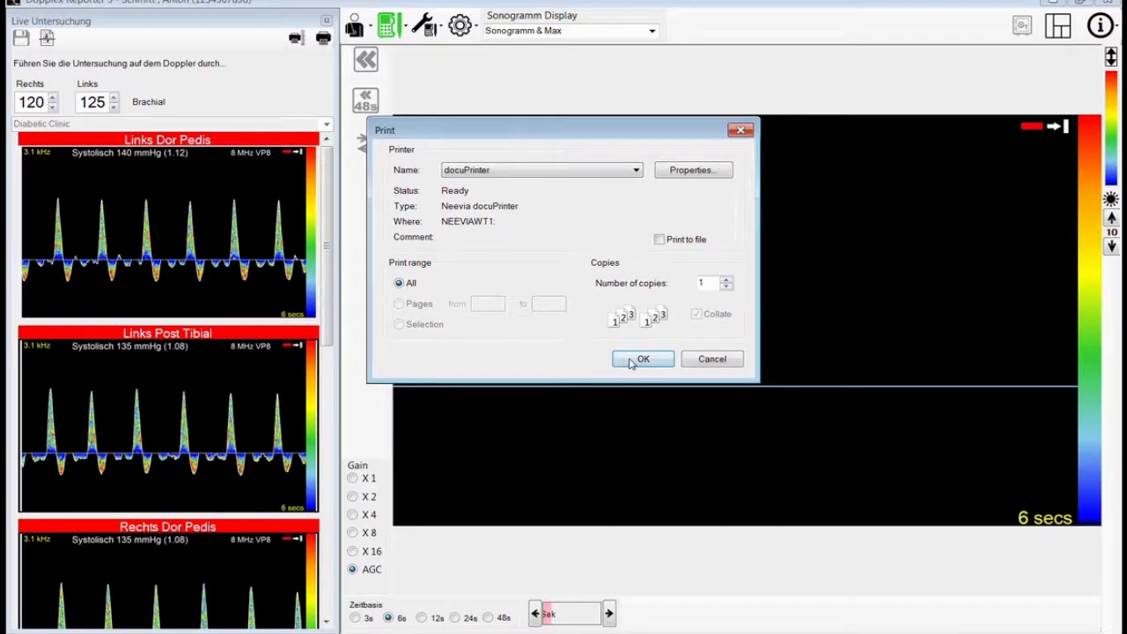
click(642, 360)
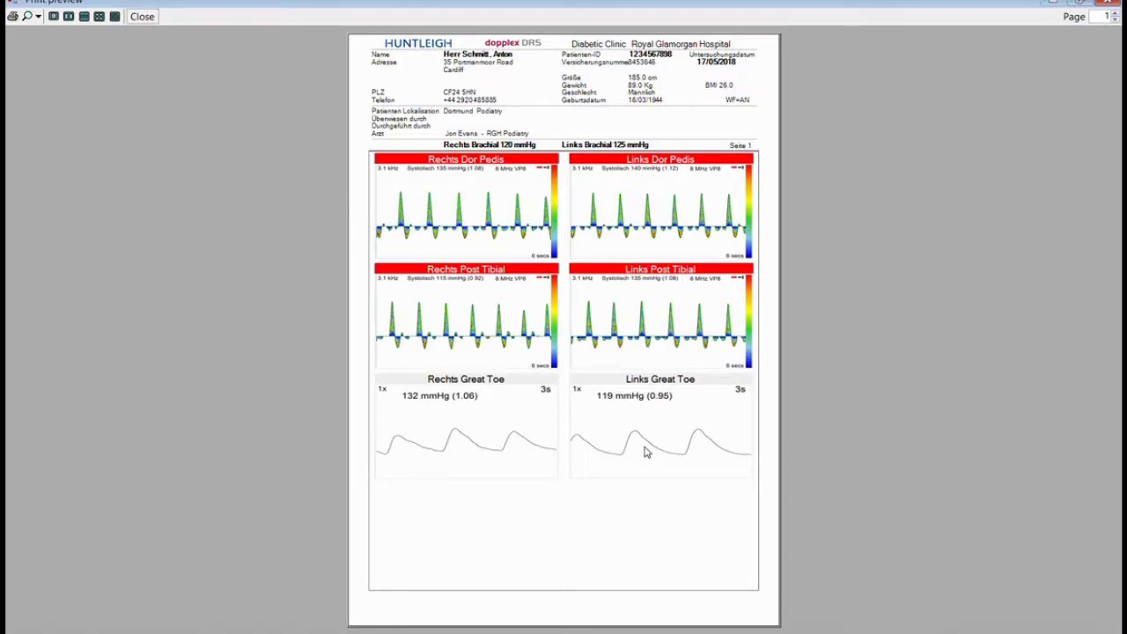
- Show both report pages side by side, then print the report from the preview
click(68, 17)
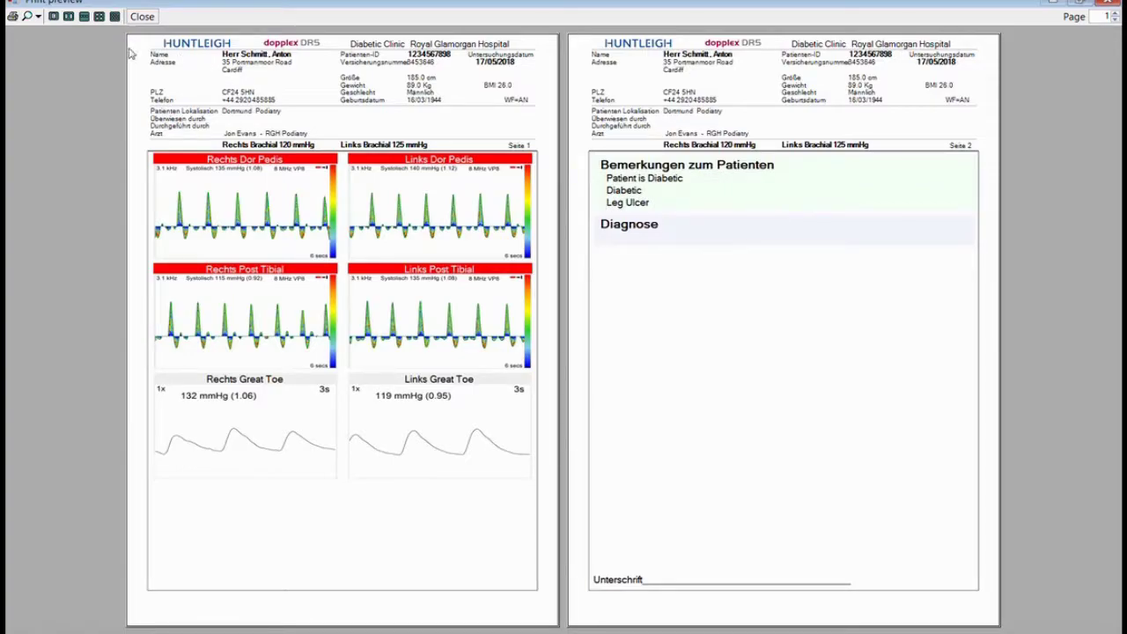
click(12, 16)
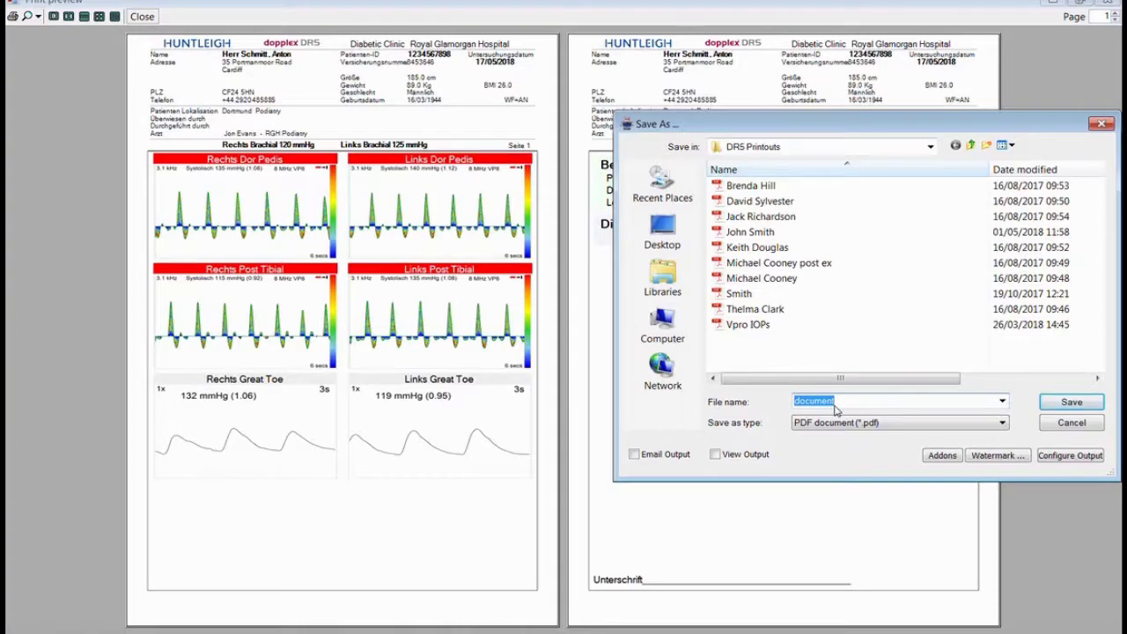
- Replace the default PDF file name with the patient's full name, correcting the surname's capitalisation
key(BackSpace)
click(832, 401)
key(BackSpace)
text(c)
key(BackSpace)
text(c)
click(867, 397)
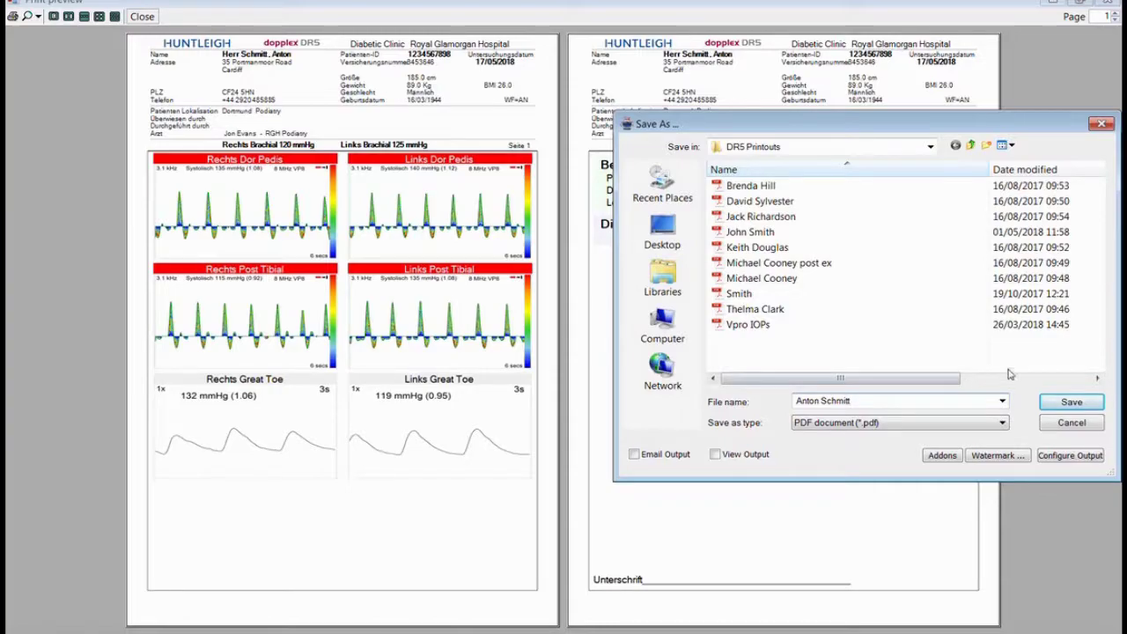
- Confirm saving the Diabetic Clinic report as a PDF
click(1072, 402)
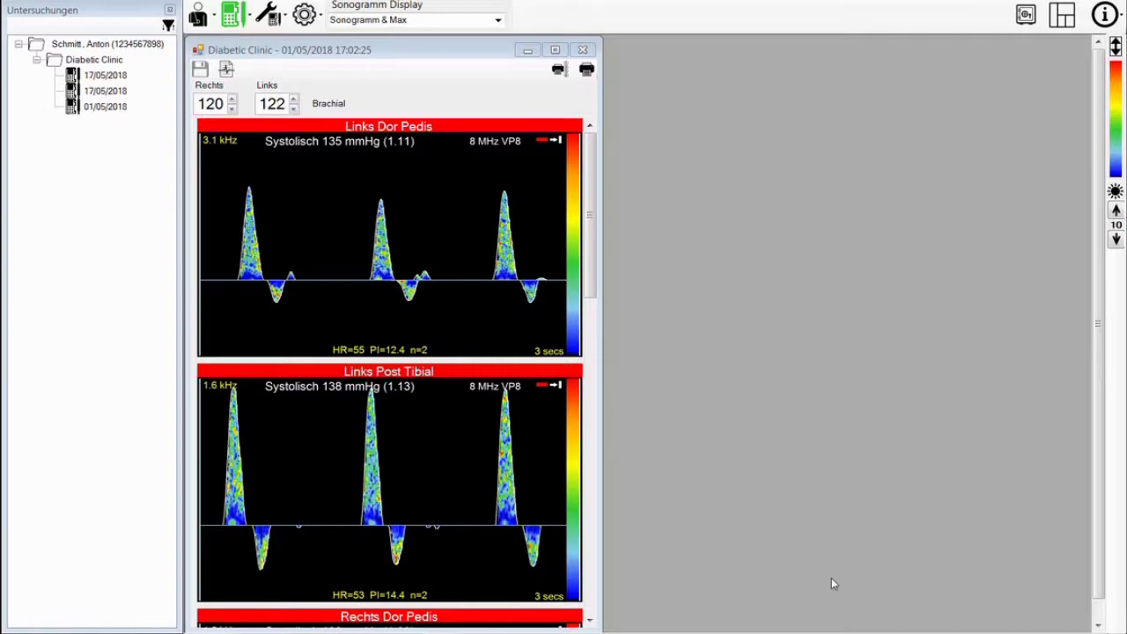
click(304, 14)
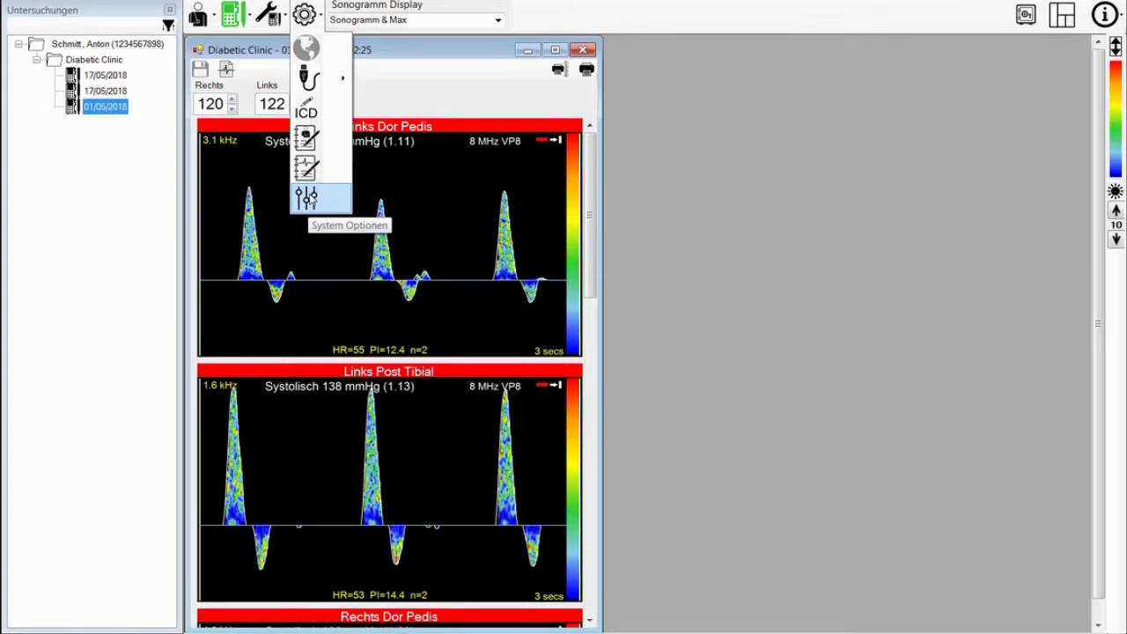
click(306, 198)
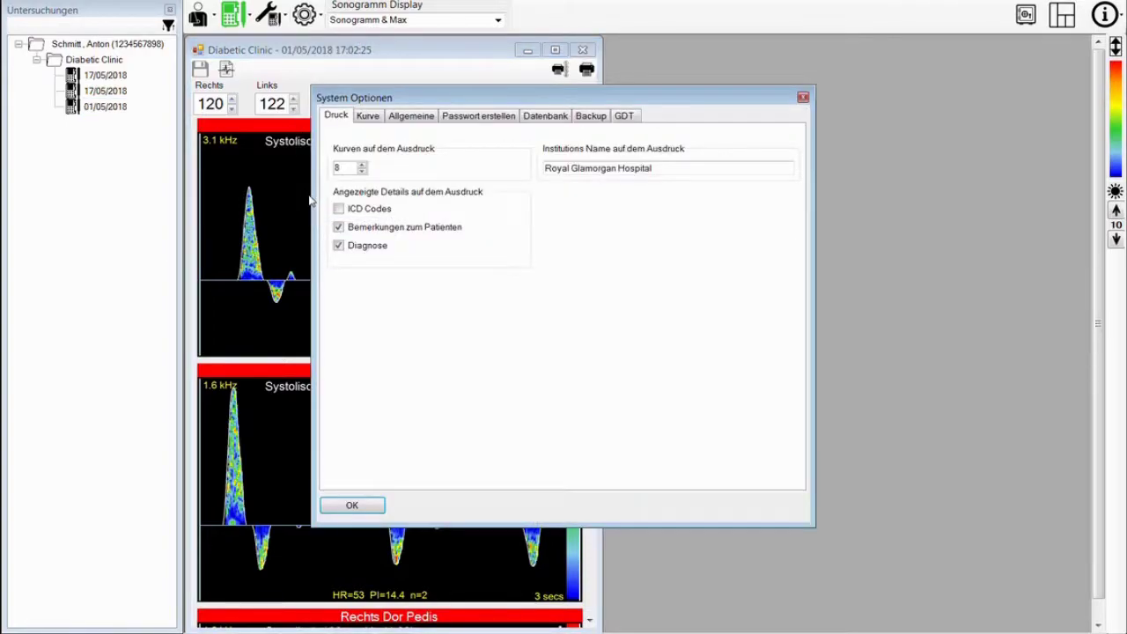
click(368, 117)
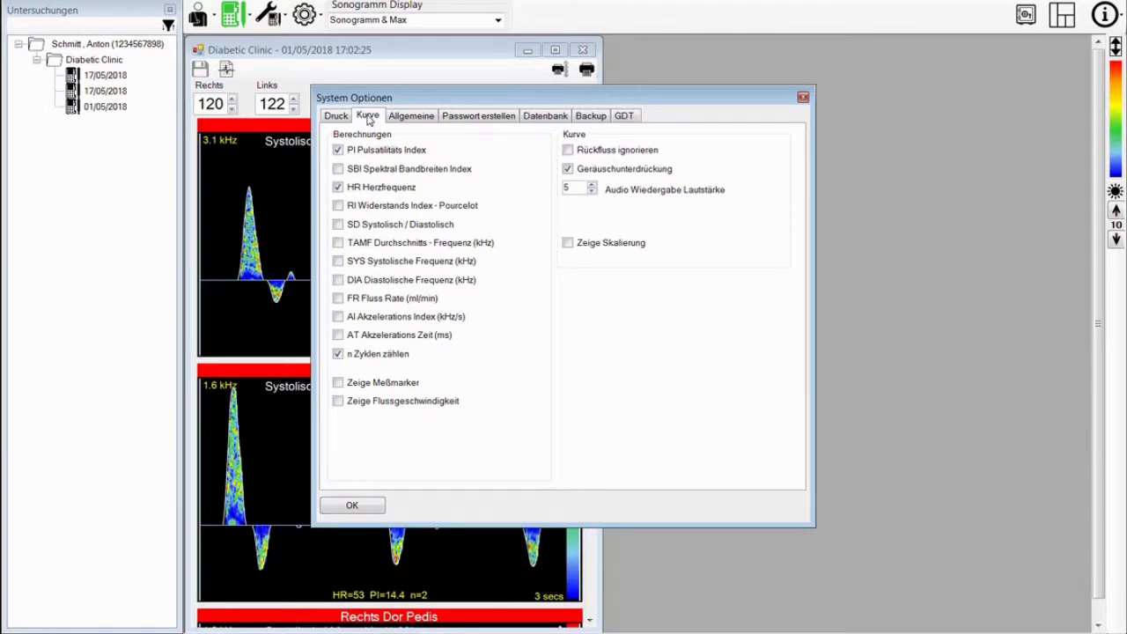
click(338, 151)
click(339, 188)
click(339, 355)
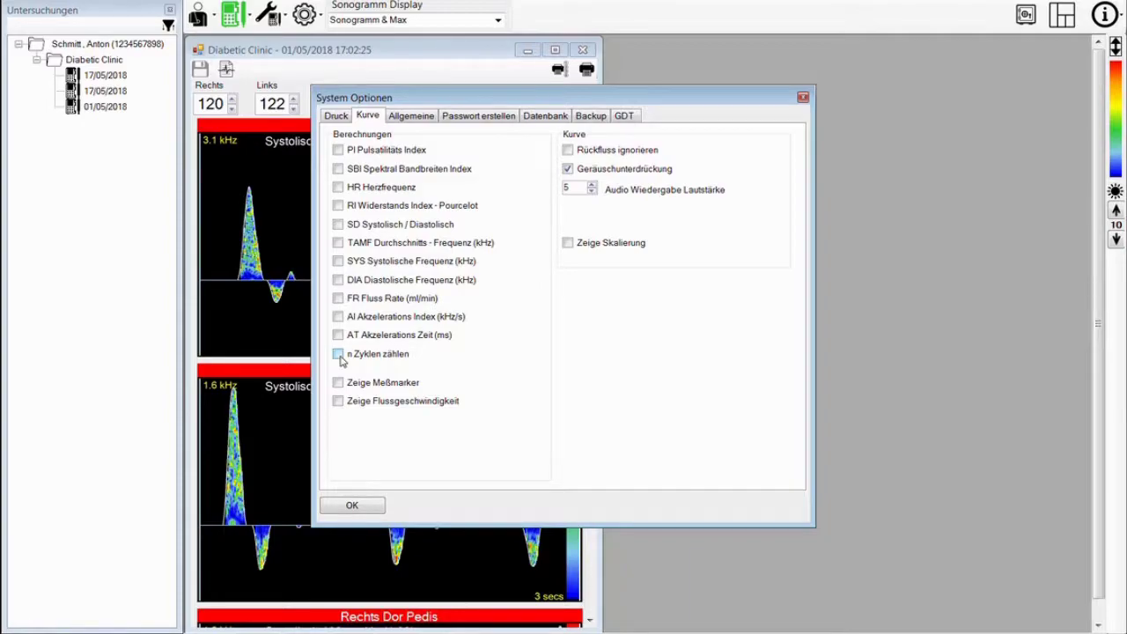
click(338, 188)
click(339, 150)
click(339, 355)
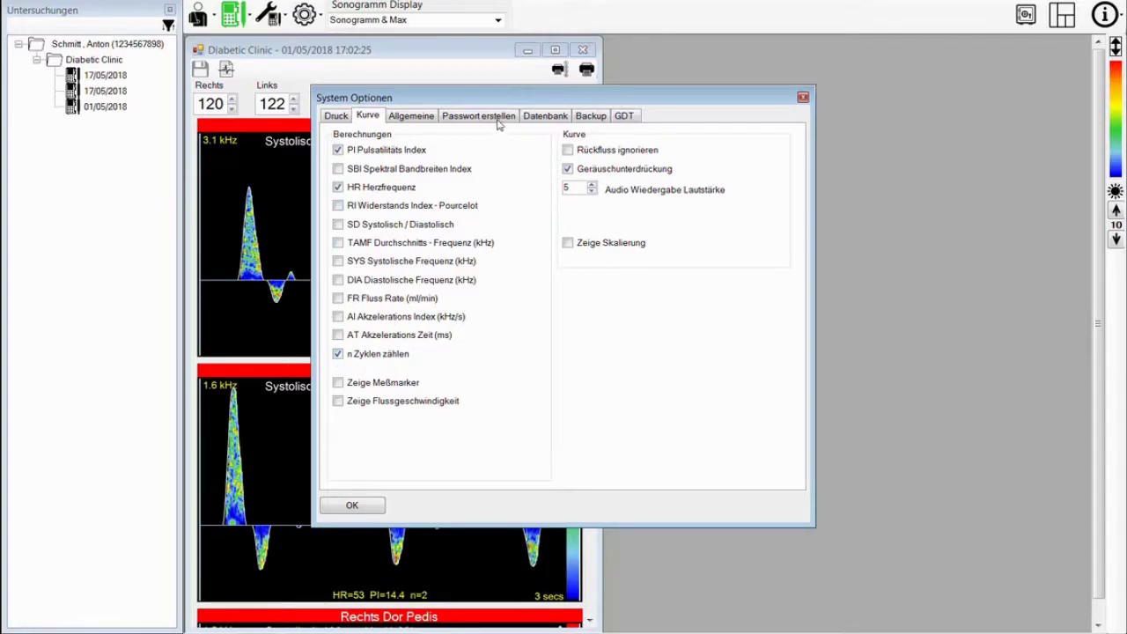
drag(502, 104, 749, 118)
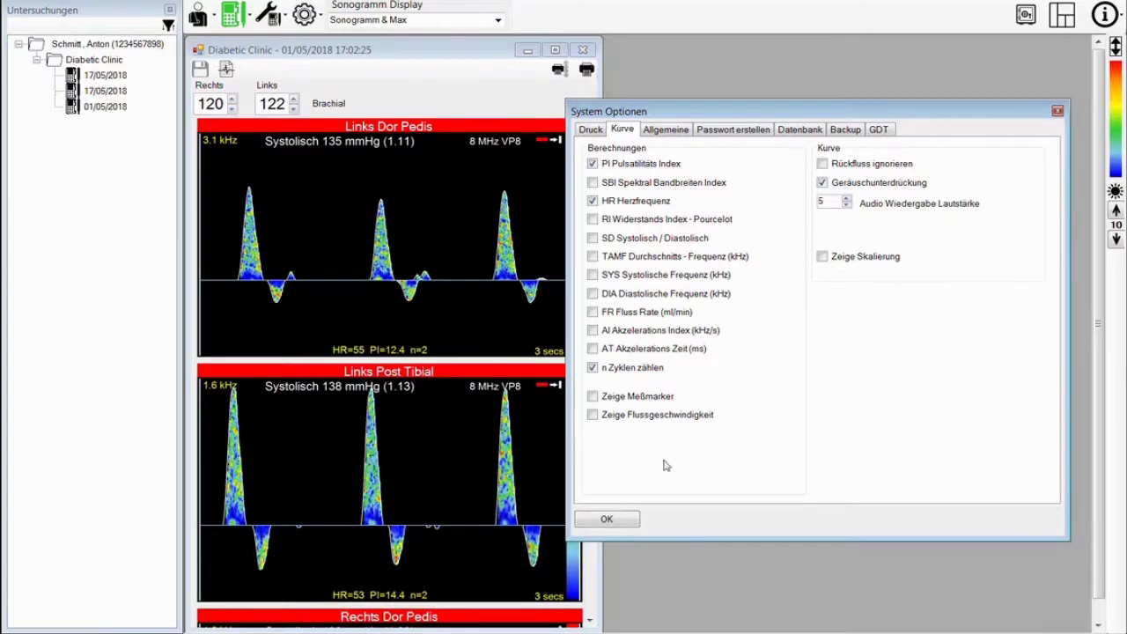
click(616, 522)
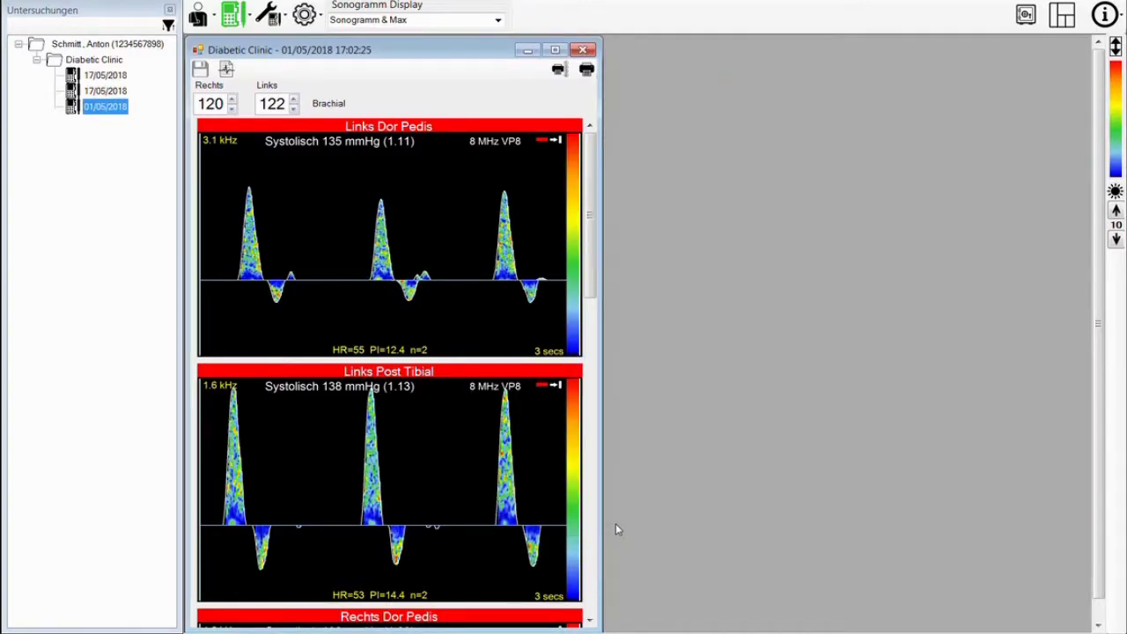
- Drag the Diabetic Clinic window's right edge rightward so the sonogram curves fill the screen
drag(601, 339, 970, 340)
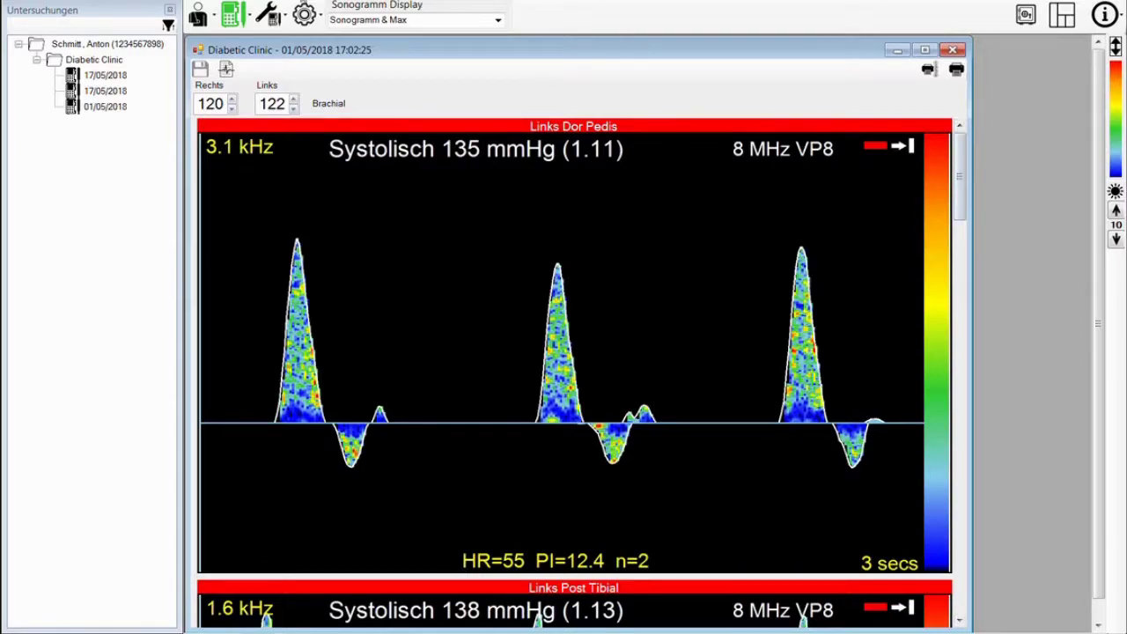
click(305, 14)
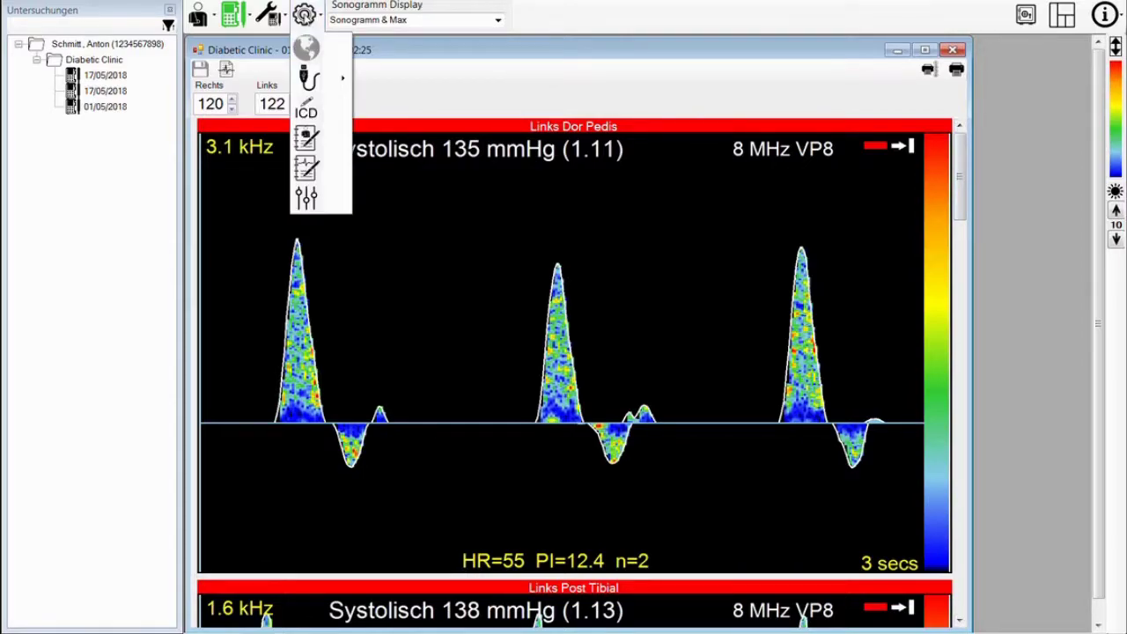
- Tick Zeige Meßmarker on the Kurve page of System Optionen to show curve measurement markers
click(308, 201)
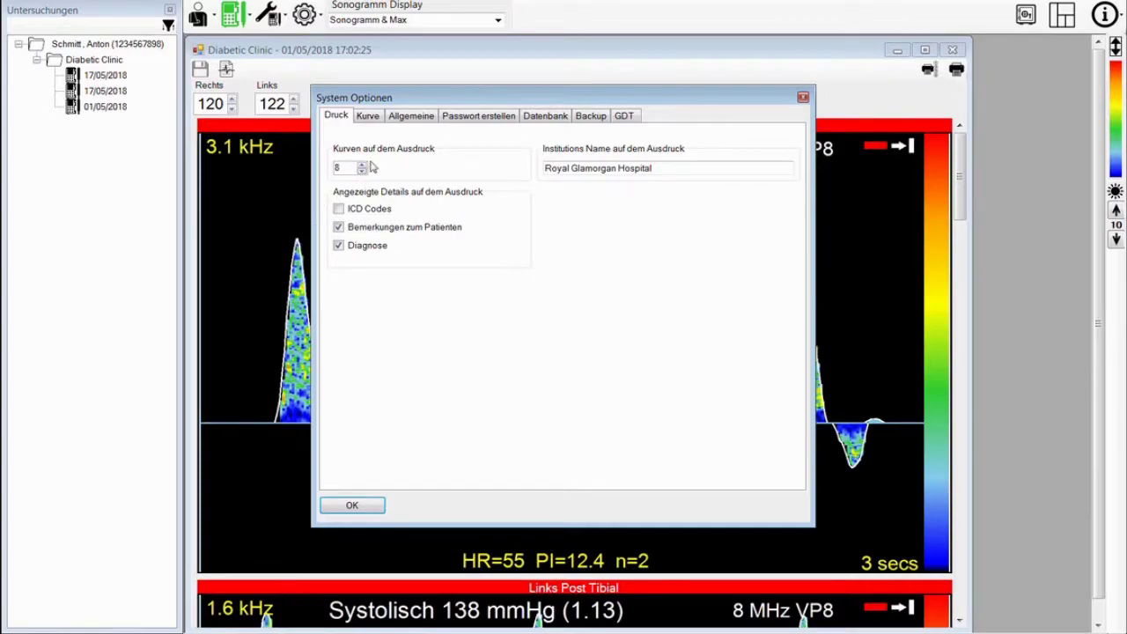
click(371, 118)
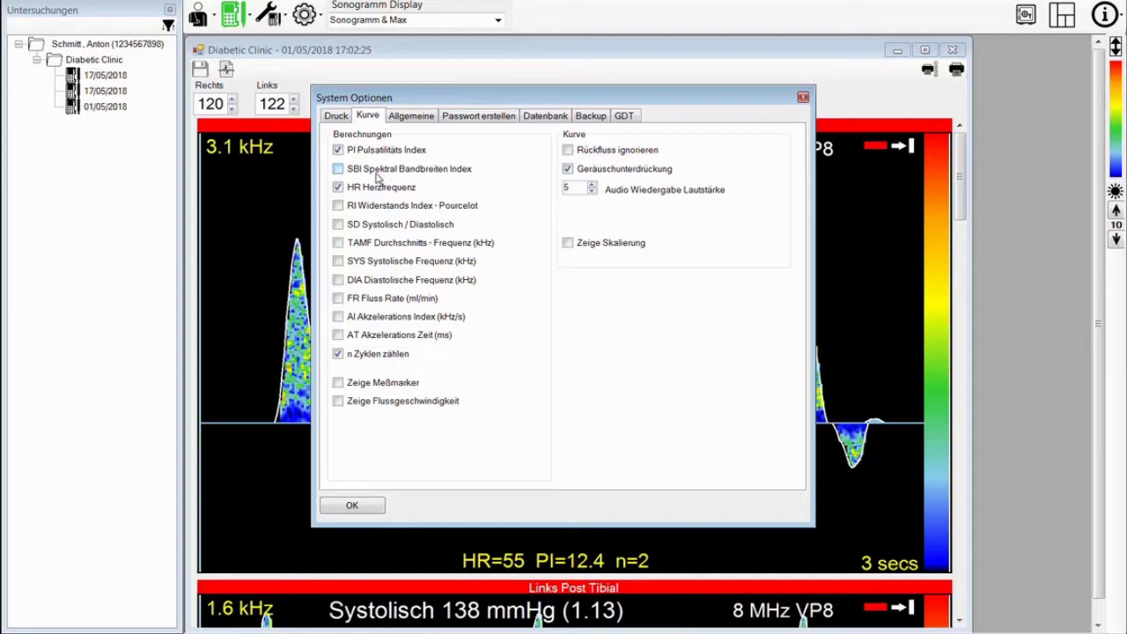
click(342, 385)
click(380, 506)
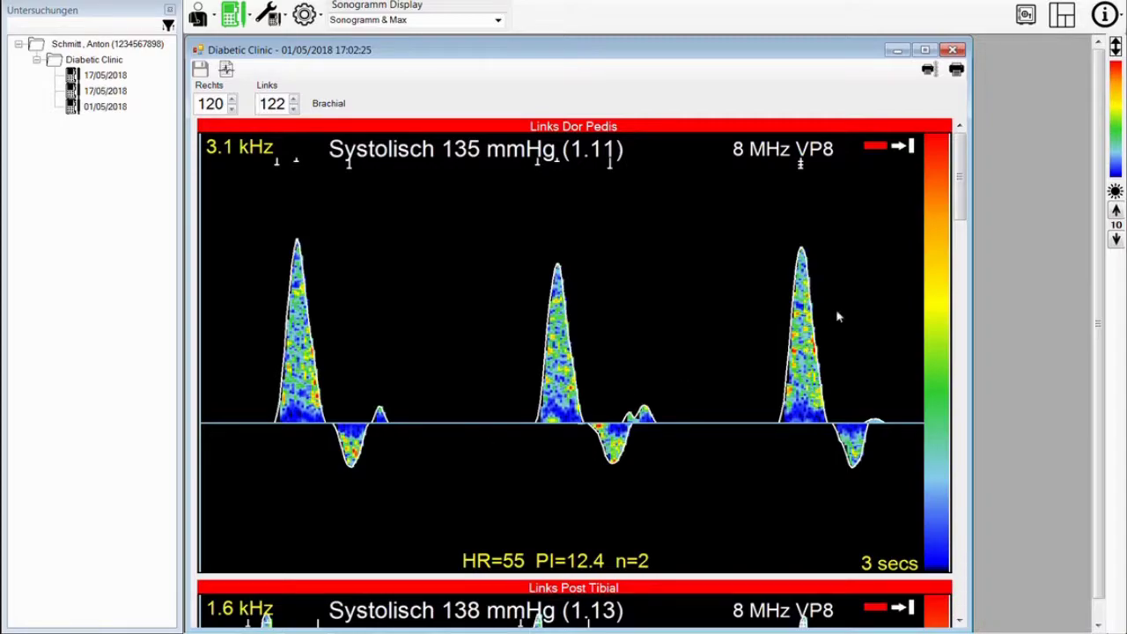
mouse_move(962, 204)
mouse_down()
mouse_move(962, 225)
mouse_move(960, 197)
mouse_up()
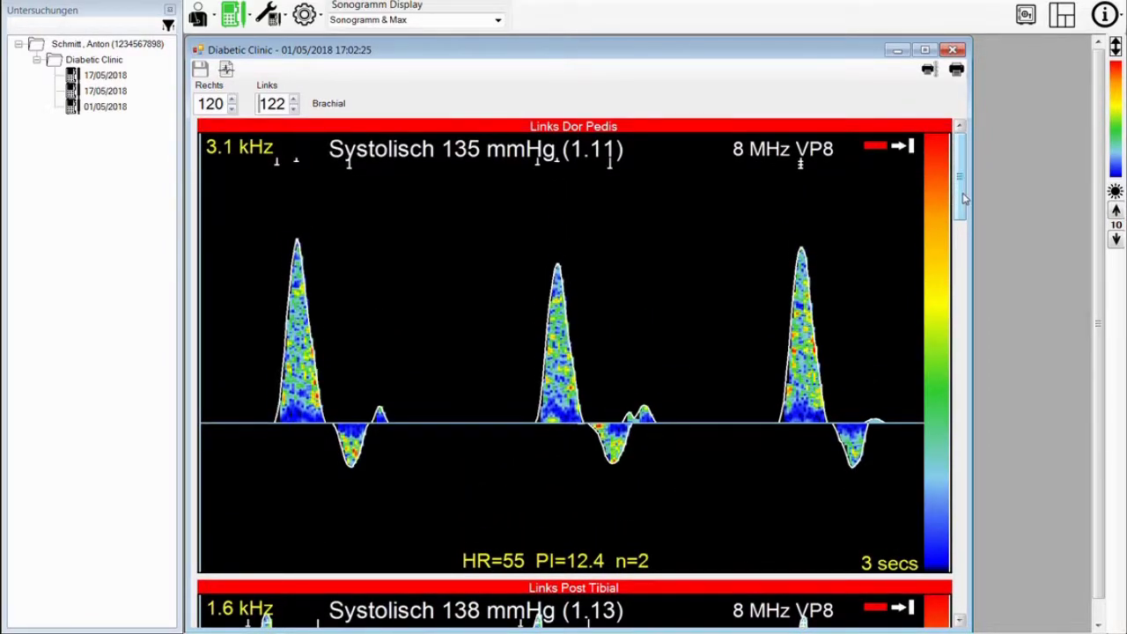
drag(963, 199, 929, 192)
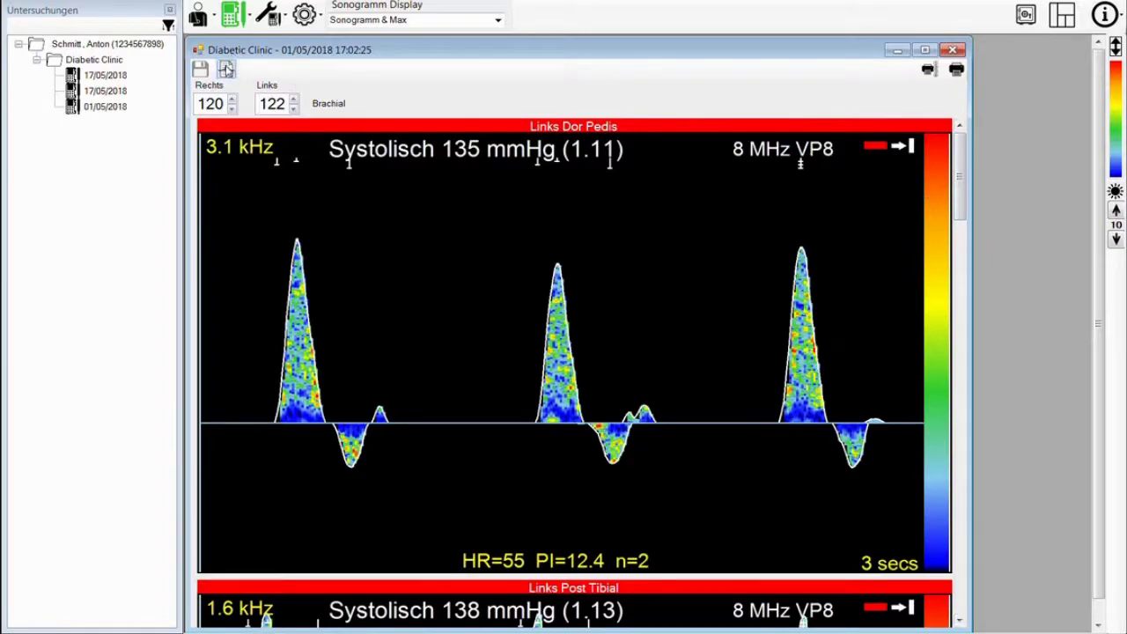
click(273, 17)
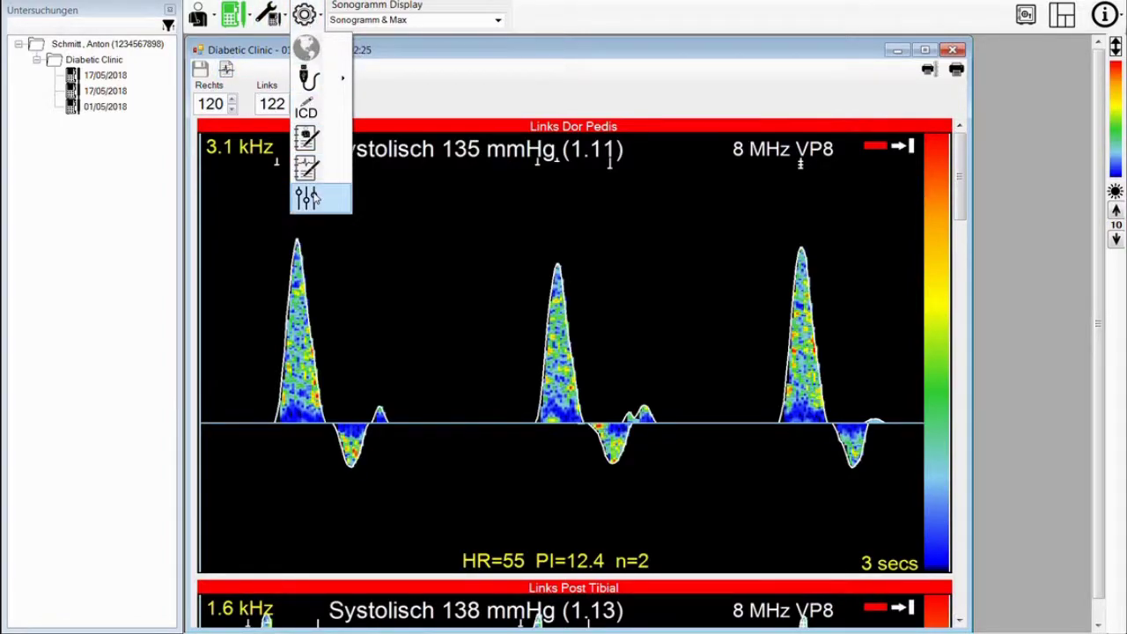
- Enable FR Fluss Rate in the Kurve options, leaving TAMF off, so FR=0.0 (ml/min) shows
click(306, 196)
click(368, 117)
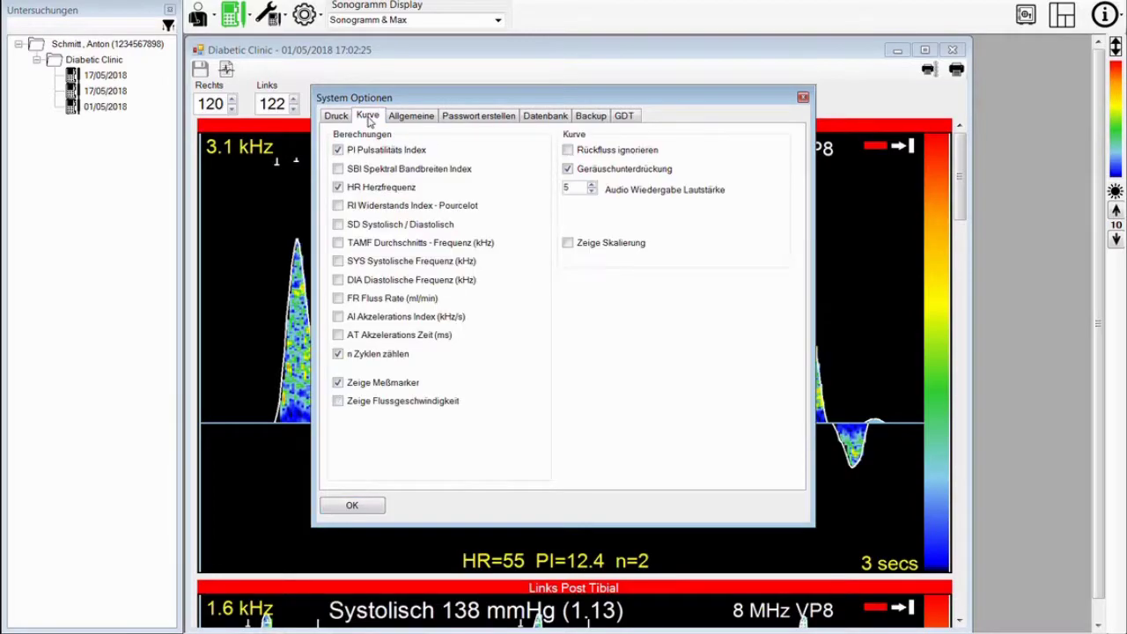
click(338, 299)
drag(507, 97, 840, 98)
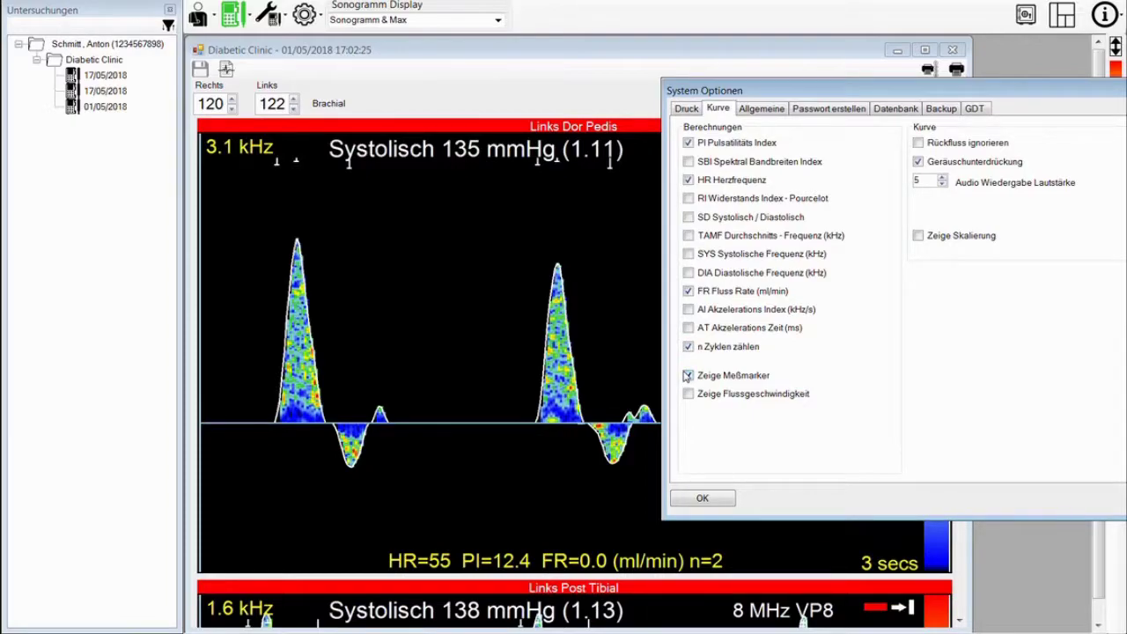
click(688, 236)
click(689, 236)
click(703, 498)
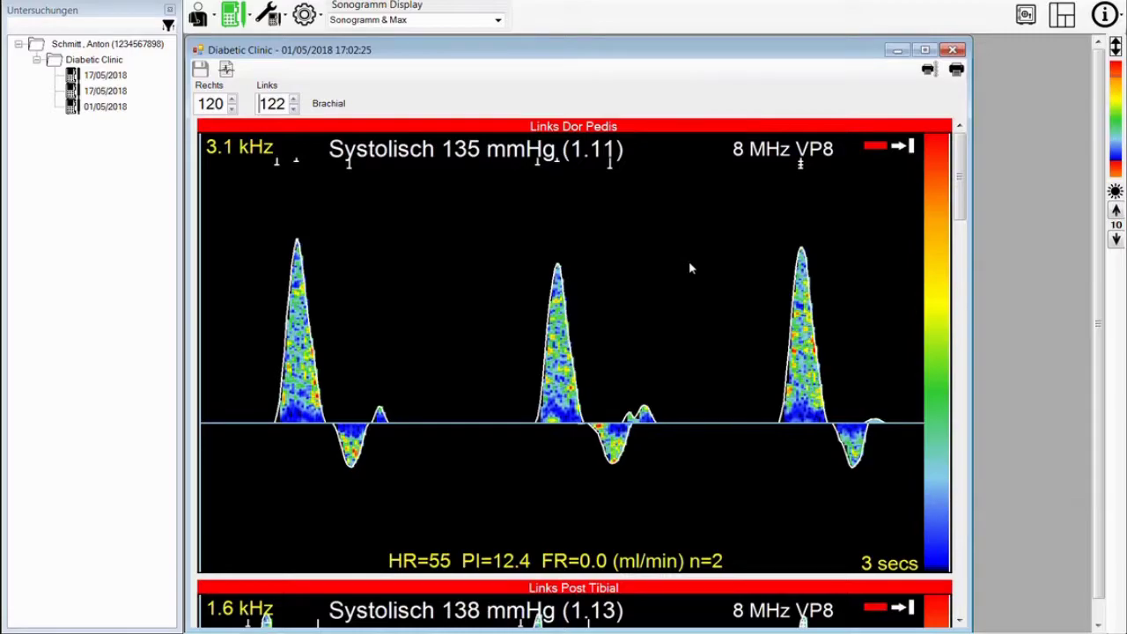
double_click(688, 261)
- Place two measurement cursors on the Links Dor Pedis curve
drag(605, 170, 866, 135)
click(769, 214)
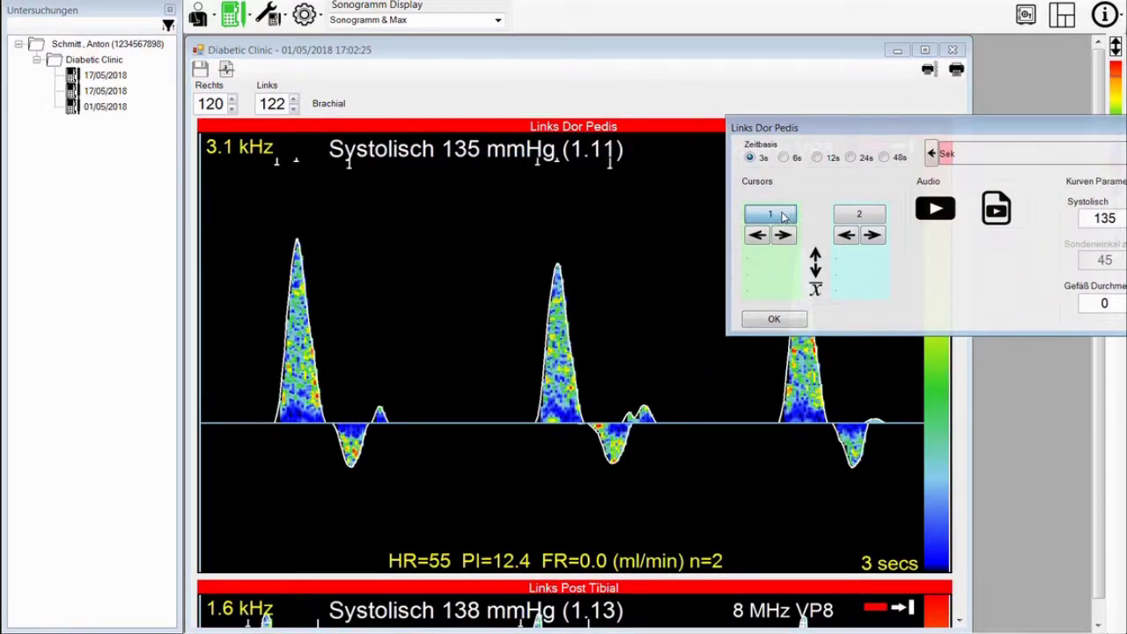
click(861, 214)
- Step the first cursor onto the first peak, settling it at 400 ms
click(756, 235)
click(757, 235)
click(757, 235)
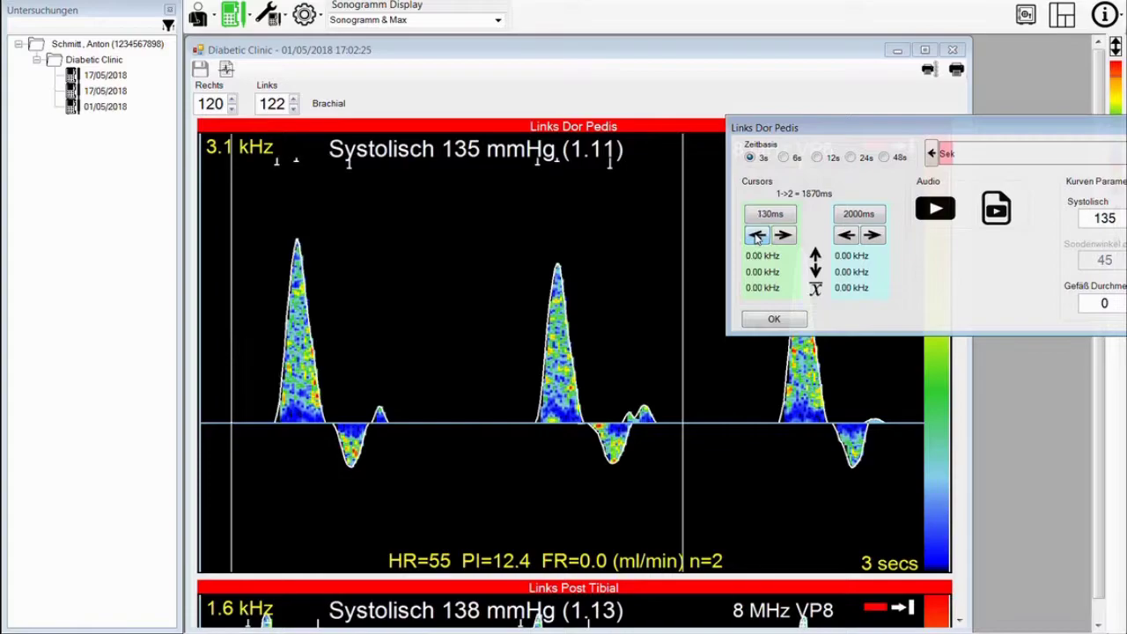
click(785, 235)
click(786, 235)
click(786, 235)
click(786, 235)
click(755, 236)
click(755, 235)
click(755, 235)
click(756, 235)
click(756, 235)
click(755, 235)
click(755, 235)
click(756, 236)
click(756, 235)
click(756, 236)
click(783, 235)
click(783, 235)
click(755, 235)
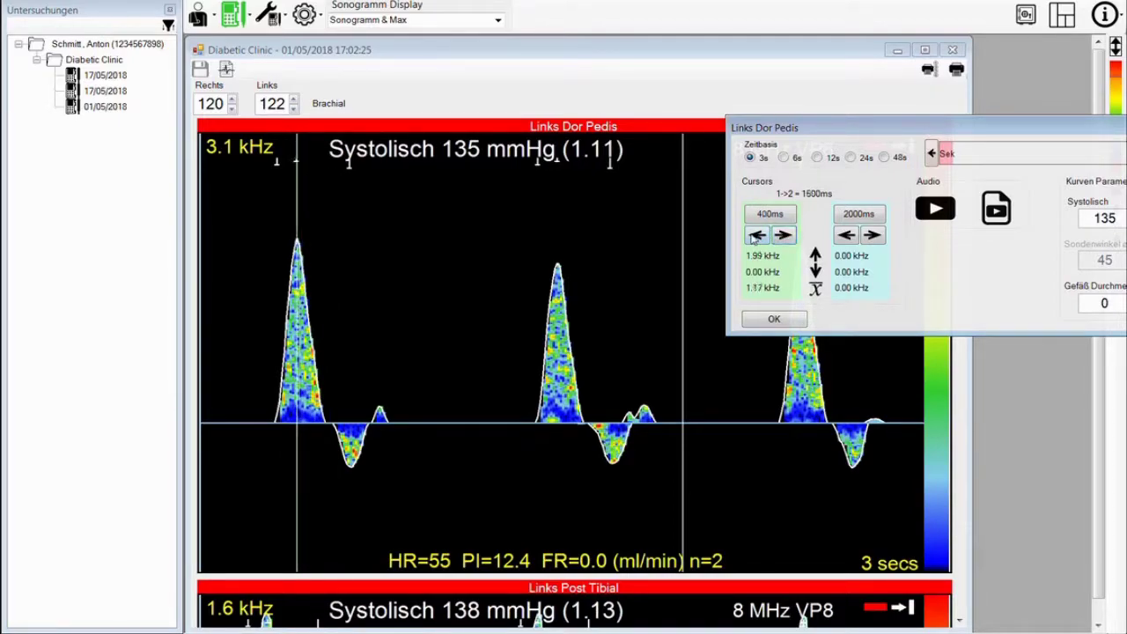
- Move the second cursor back onto the second peak and play the curve audio
click(847, 235)
click(846, 236)
click(846, 235)
click(846, 235)
click(846, 235)
click(846, 235)
click(846, 235)
click(846, 236)
click(846, 235)
click(846, 236)
click(846, 235)
click(846, 235)
click(846, 235)
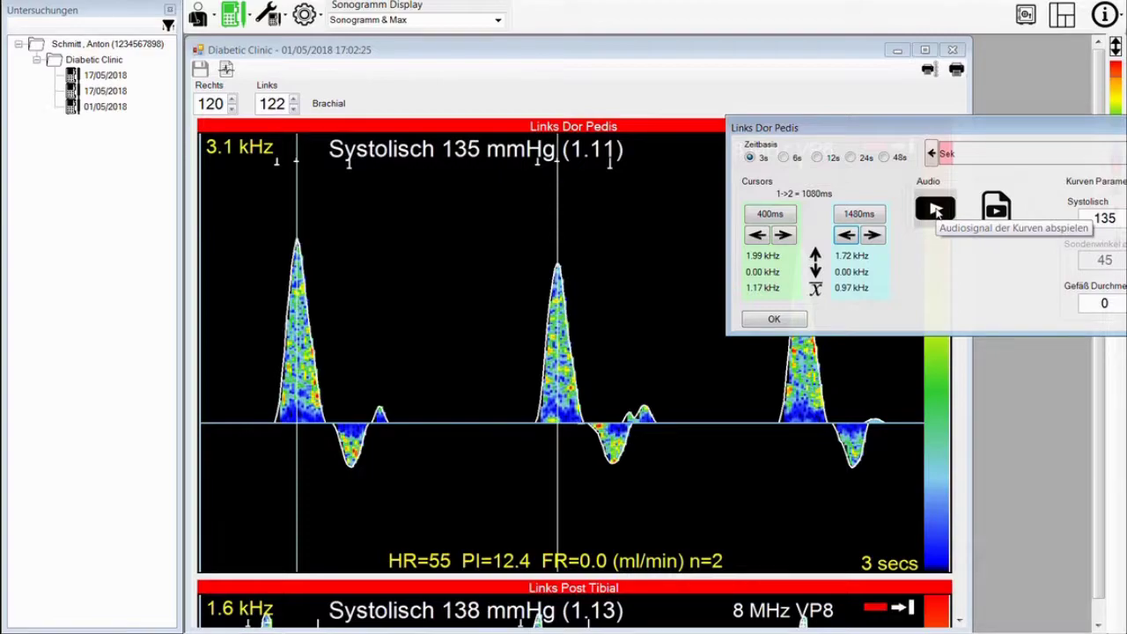
click(935, 209)
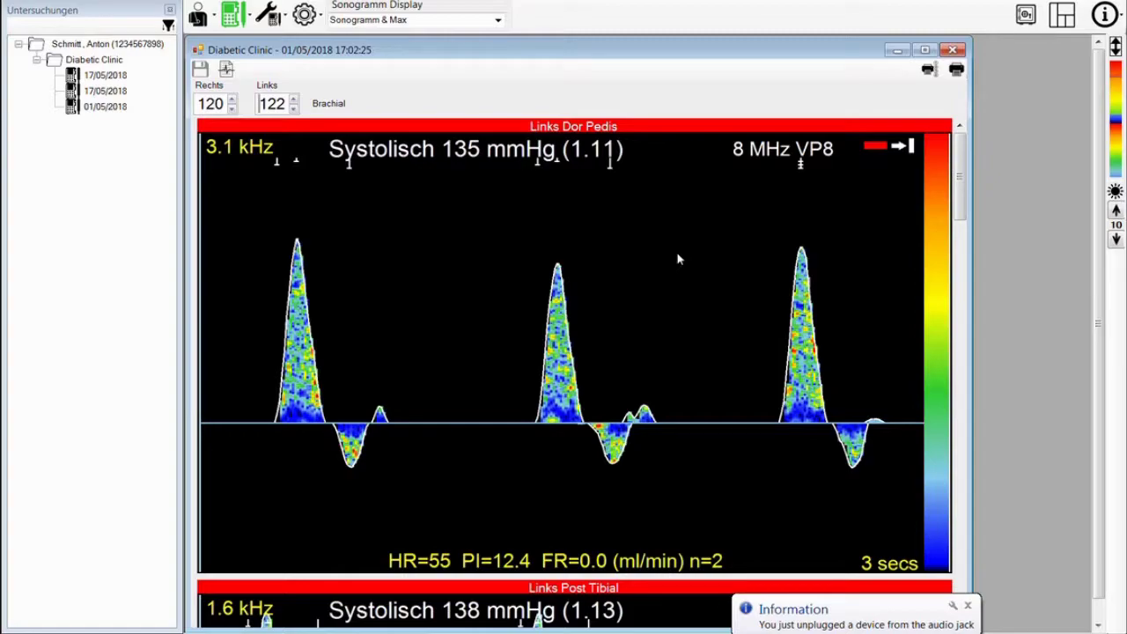
- Play the Links Dor Pedis Doppler audio and reopen its settings with Systolisch 135 selected
double_click(619, 260)
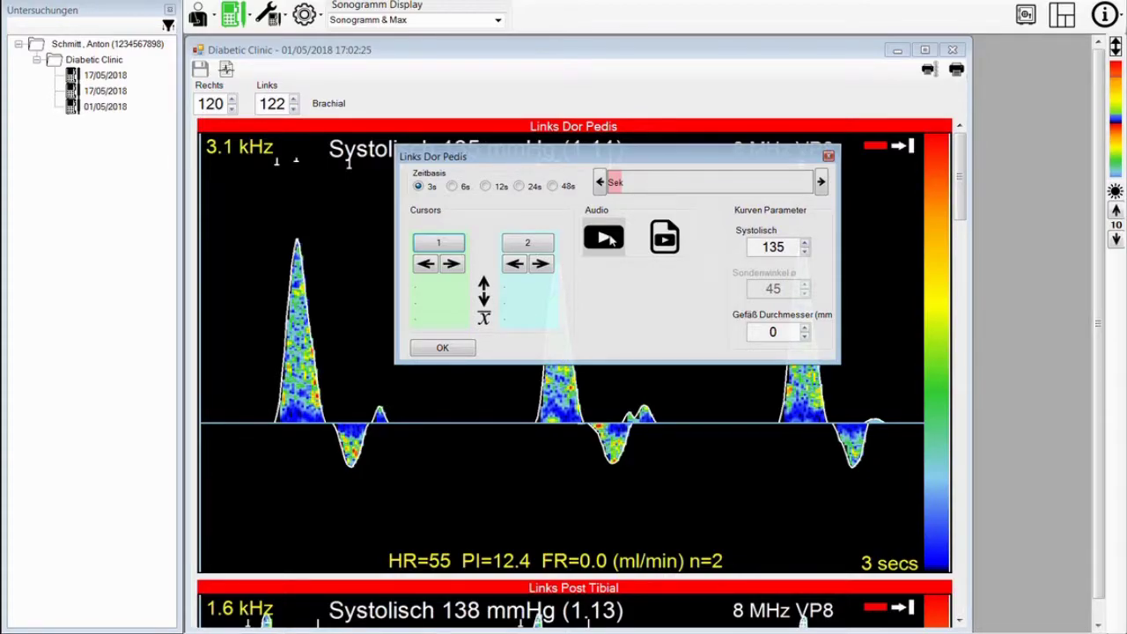
click(608, 237)
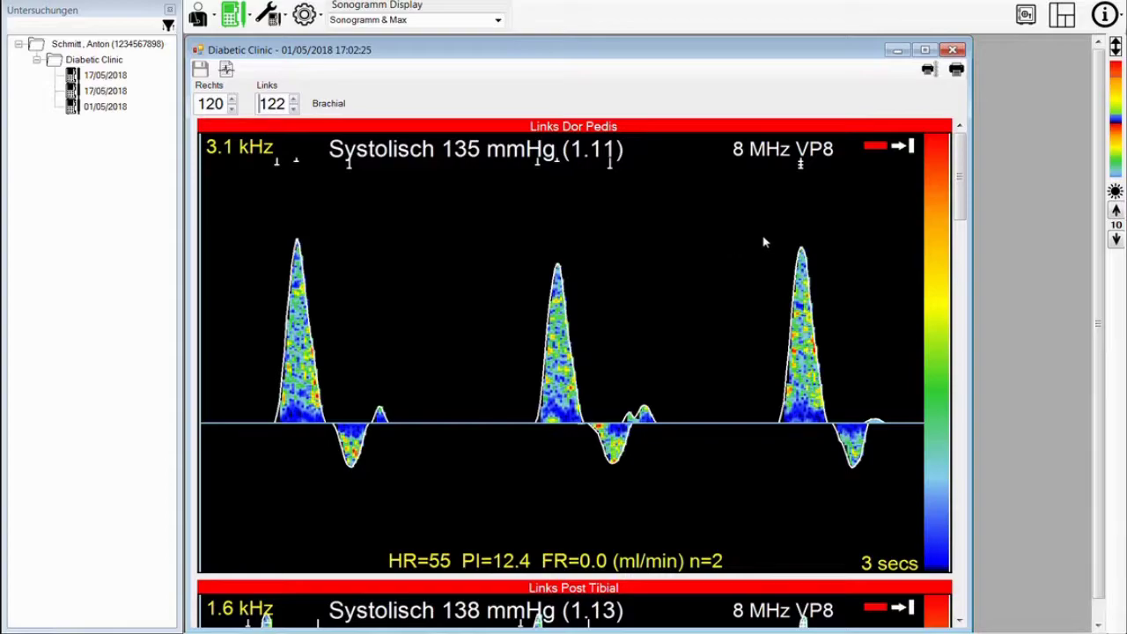
double_click(730, 244)
double_click(900, 231)
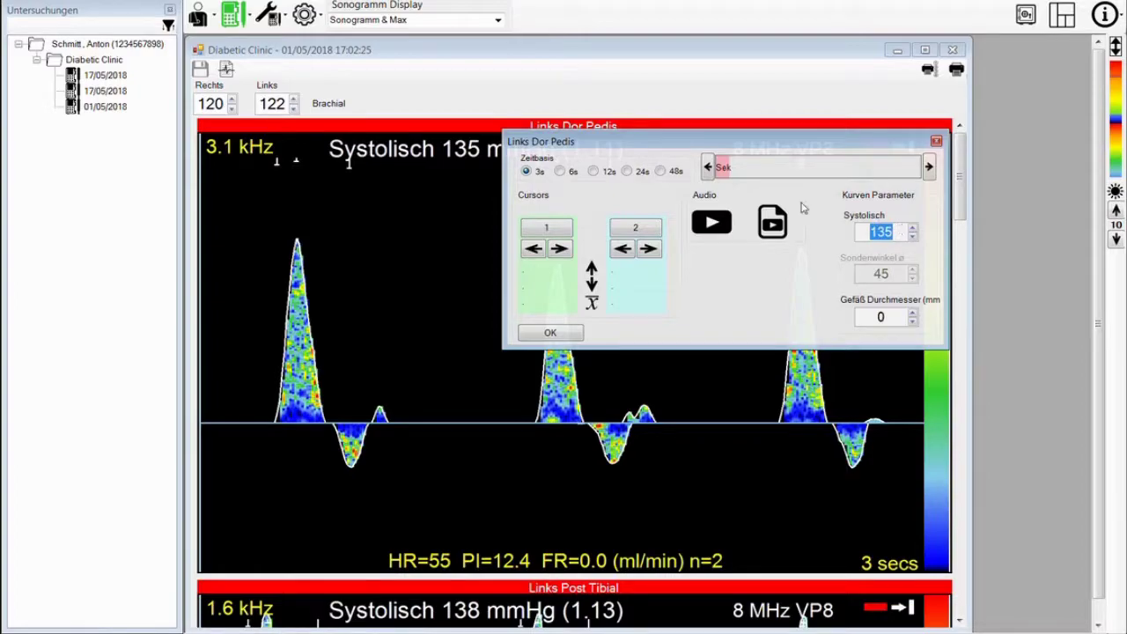
click(725, 169)
click(930, 168)
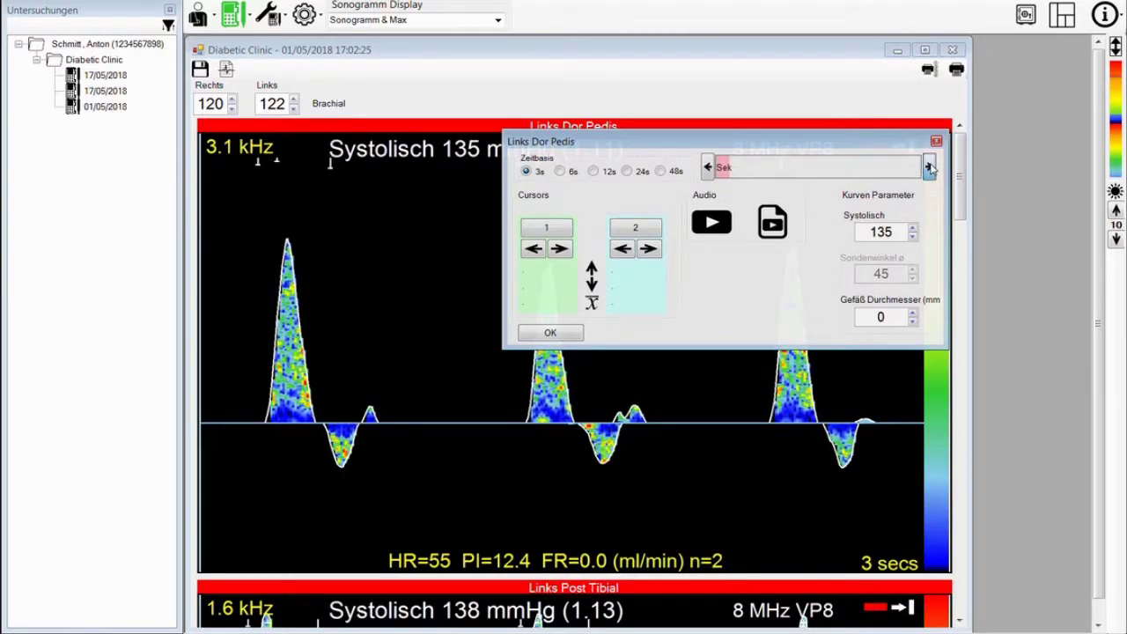
click(930, 169)
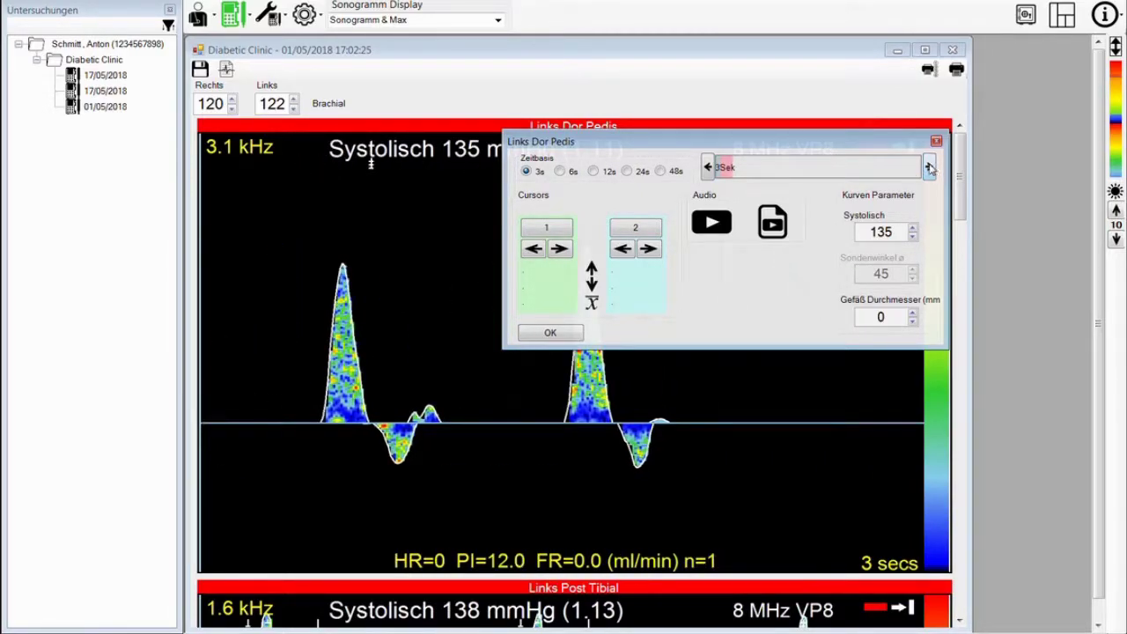
click(708, 167)
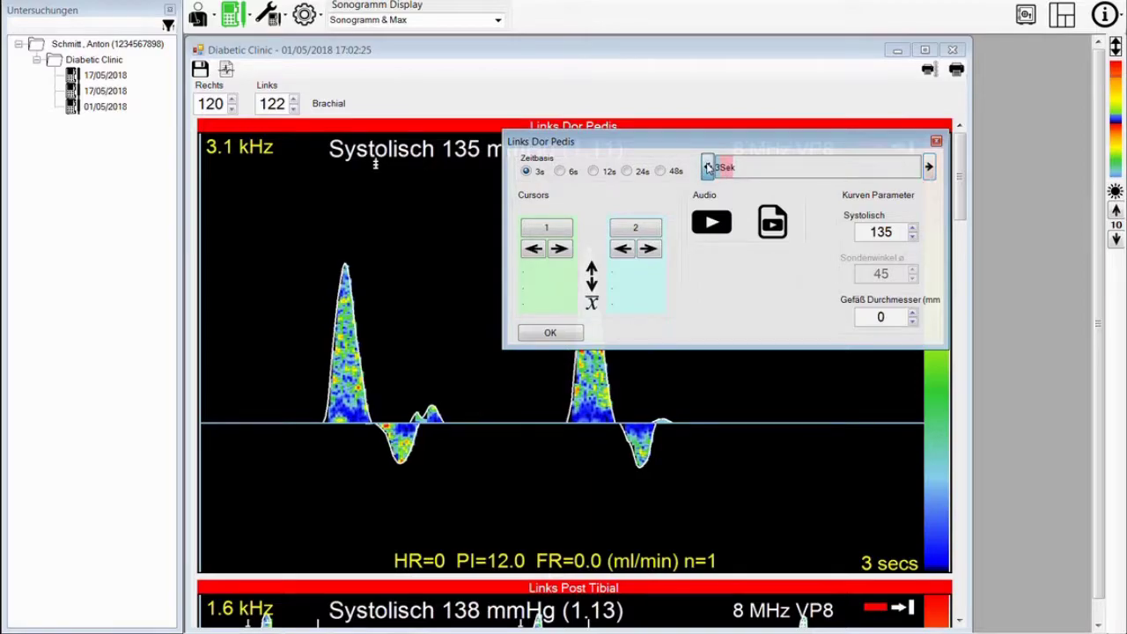
click(708, 167)
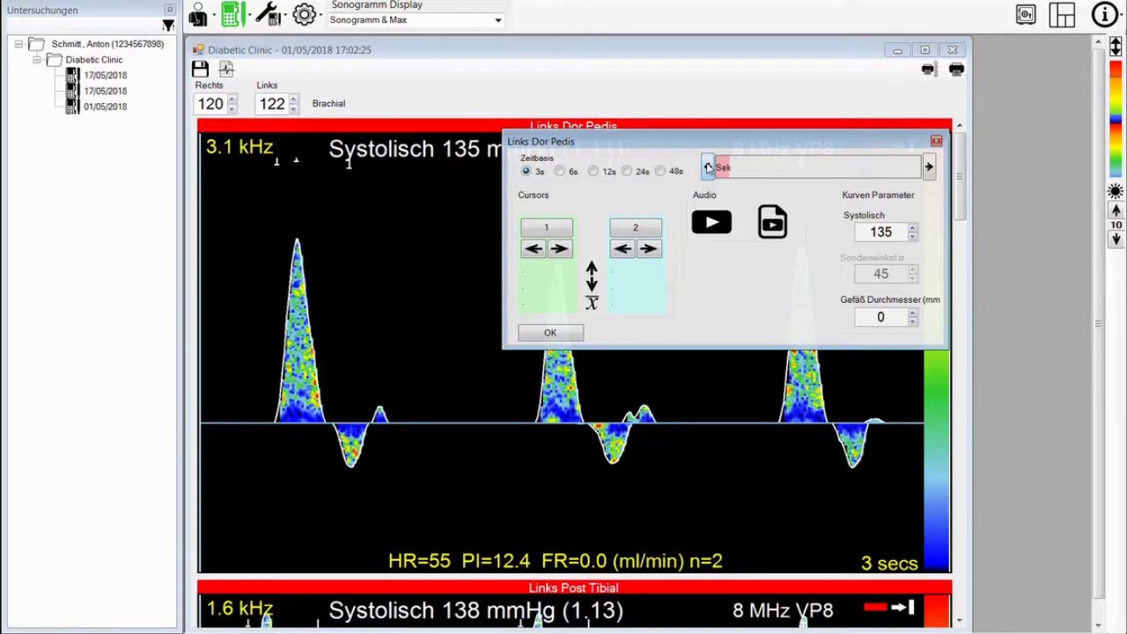
click(560, 171)
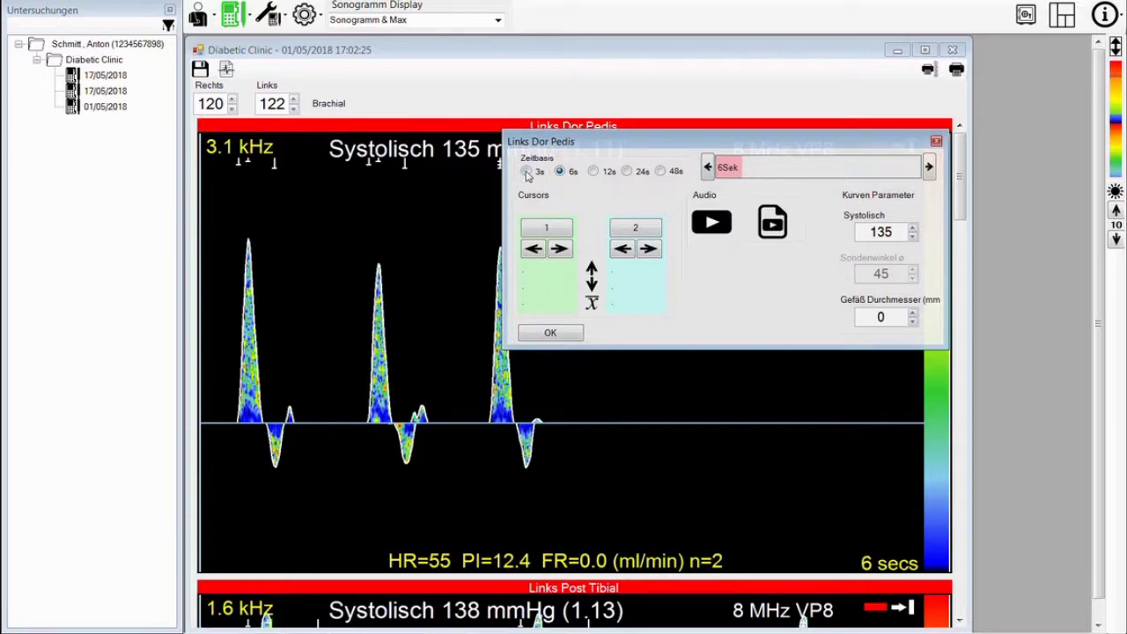
click(525, 171)
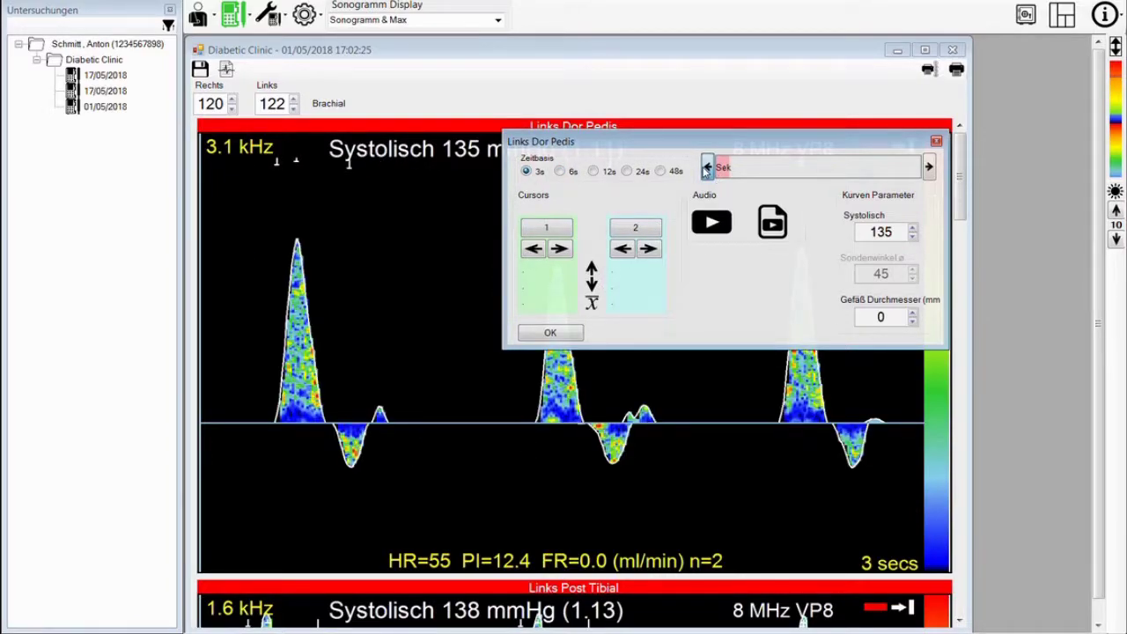
click(929, 168)
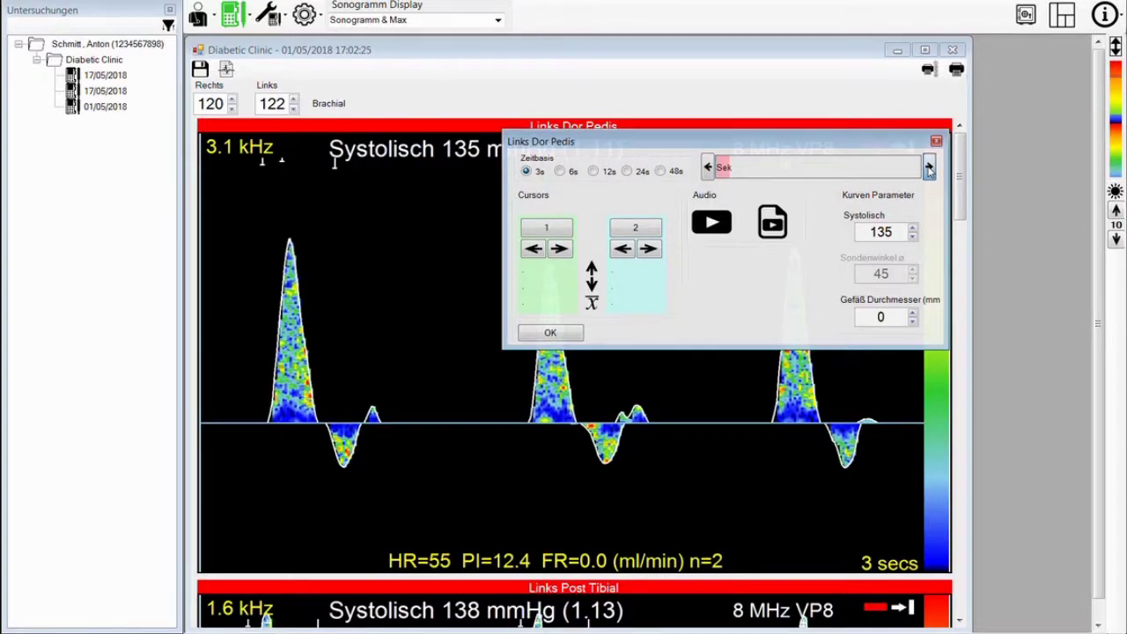
click(929, 168)
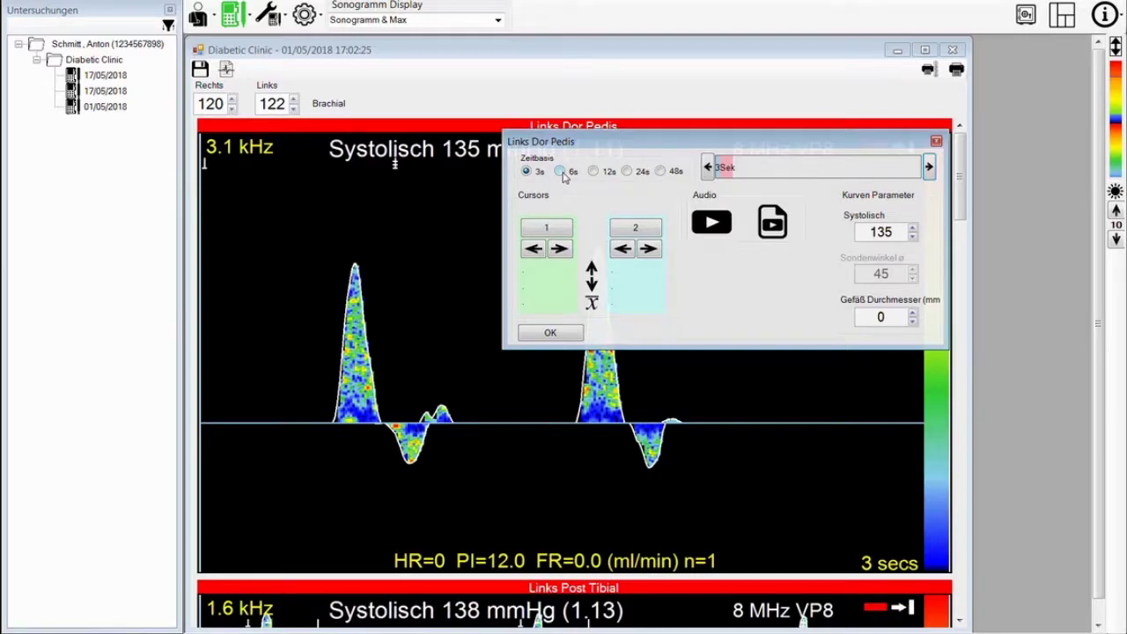
click(709, 167)
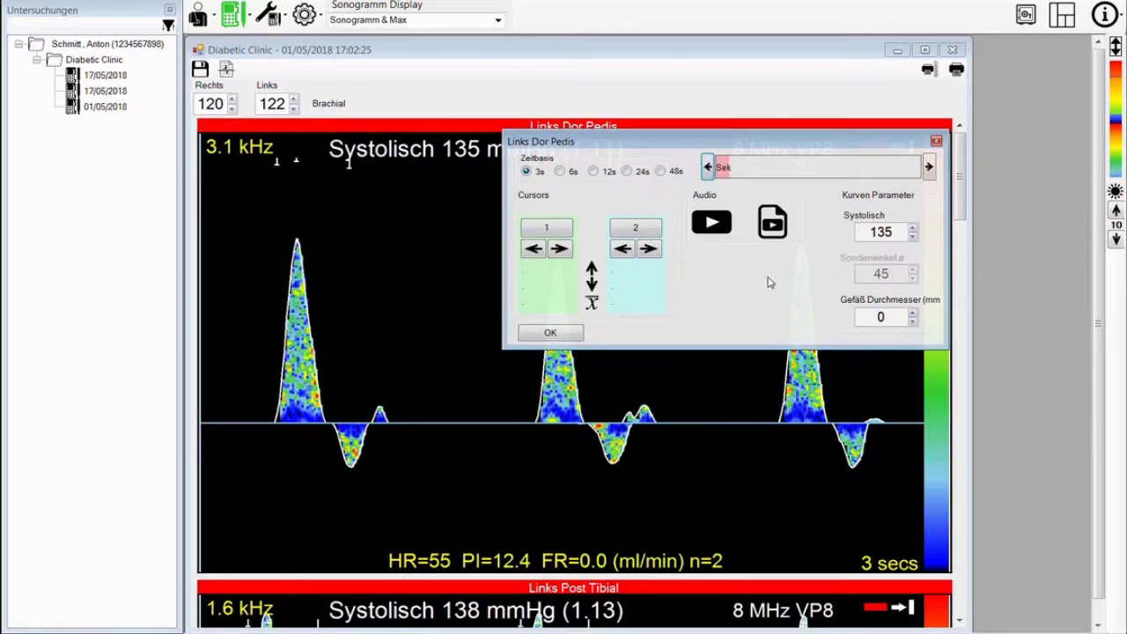
- Confirm the Links Dor Pedis curve settings with OK
click(544, 332)
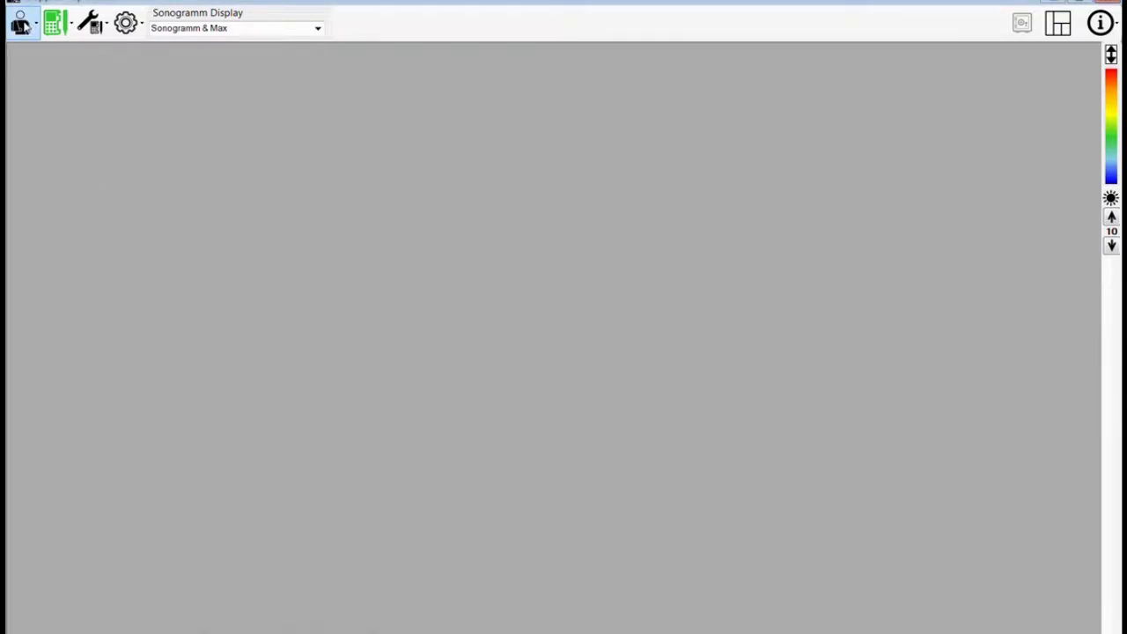
- Reopen the patient's record from the Patientendaten öffnen patient list
click(24, 27)
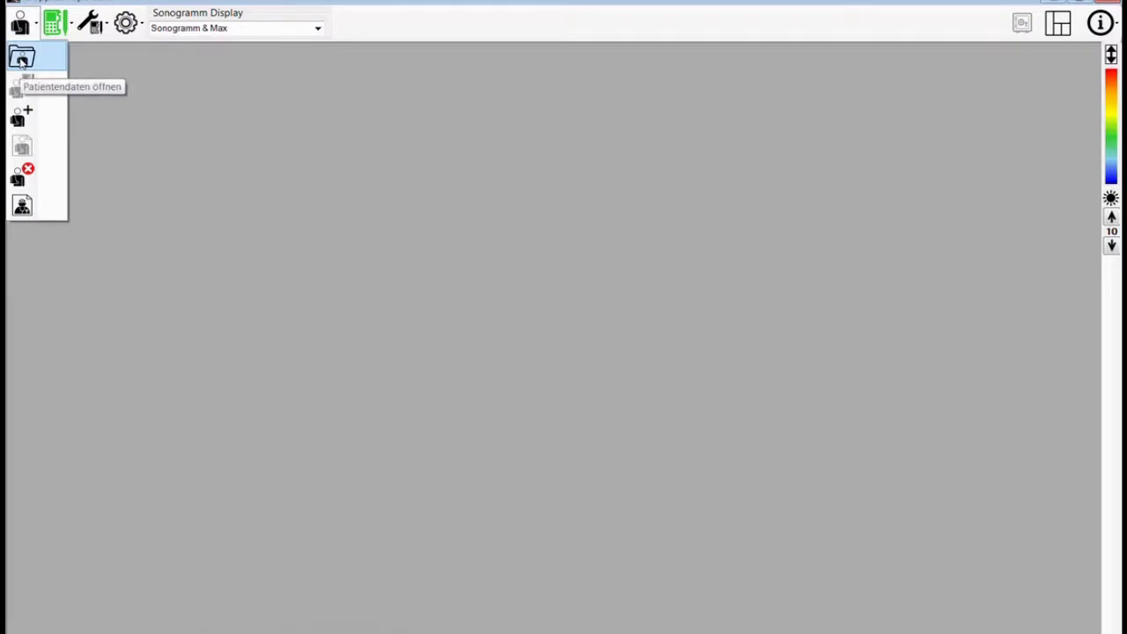
click(22, 58)
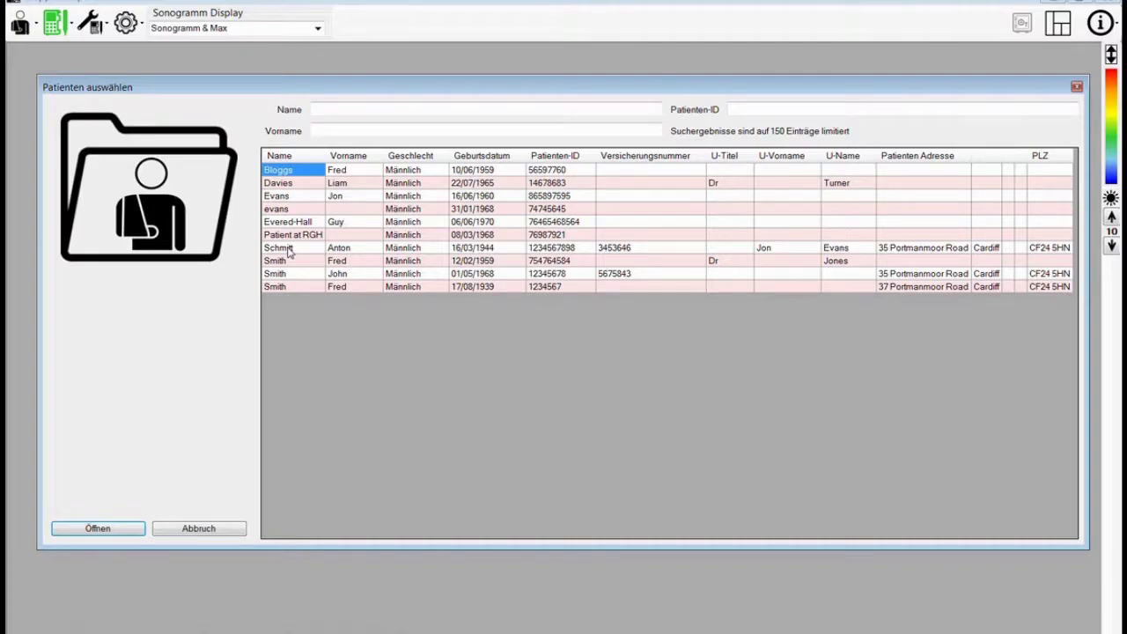
double_click(289, 250)
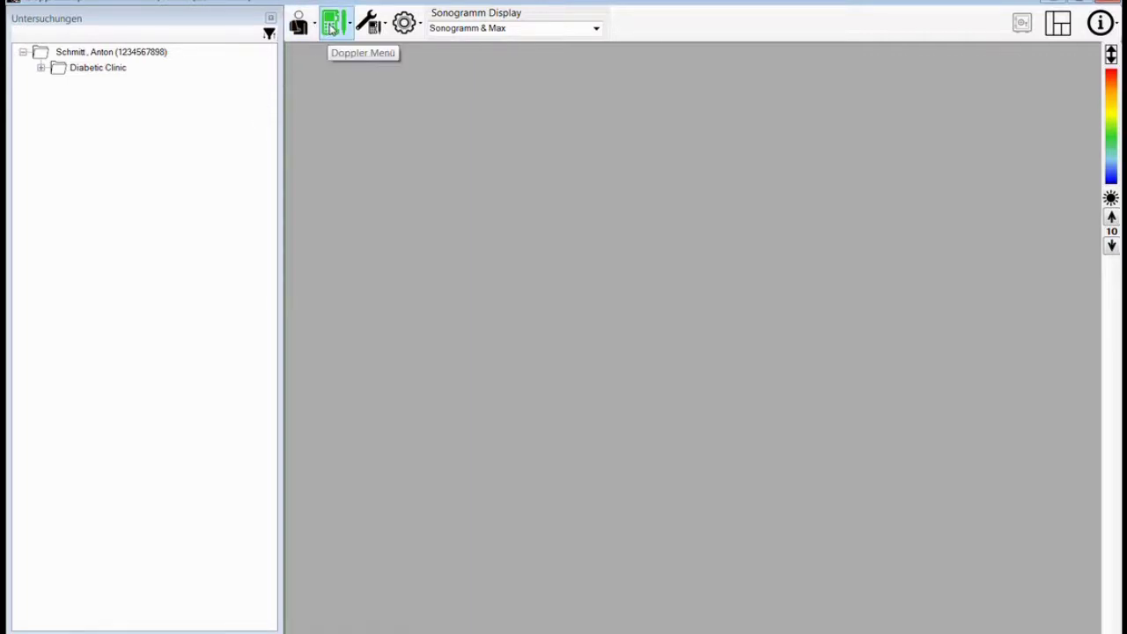
- Start the import of examinations from the DMX Doppler via the Doppler Menü
click(331, 28)
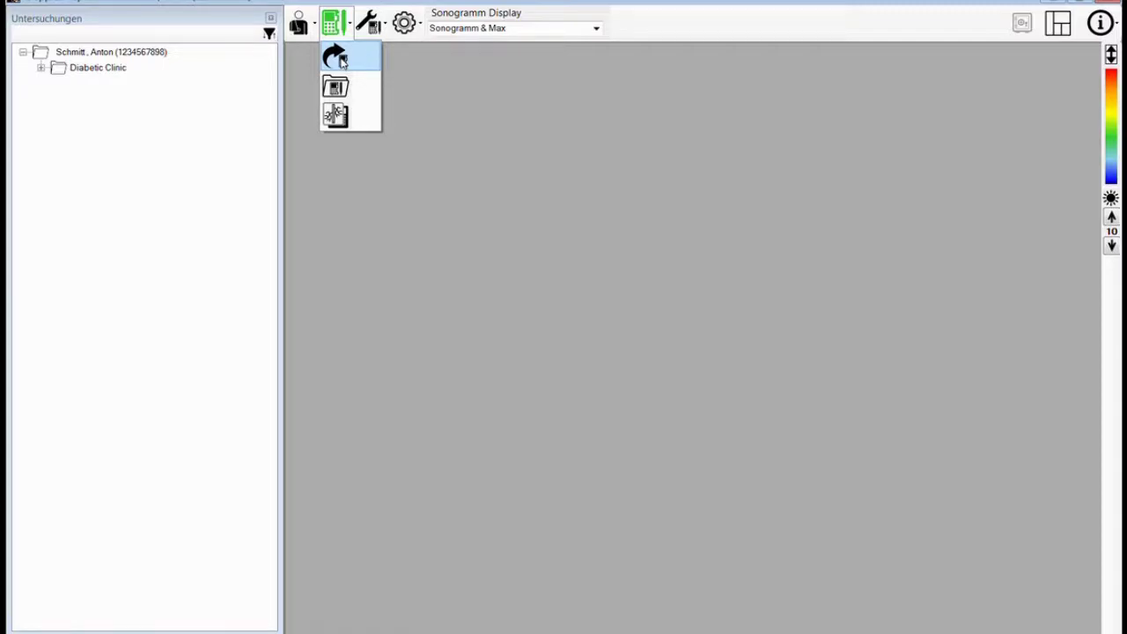
click(341, 59)
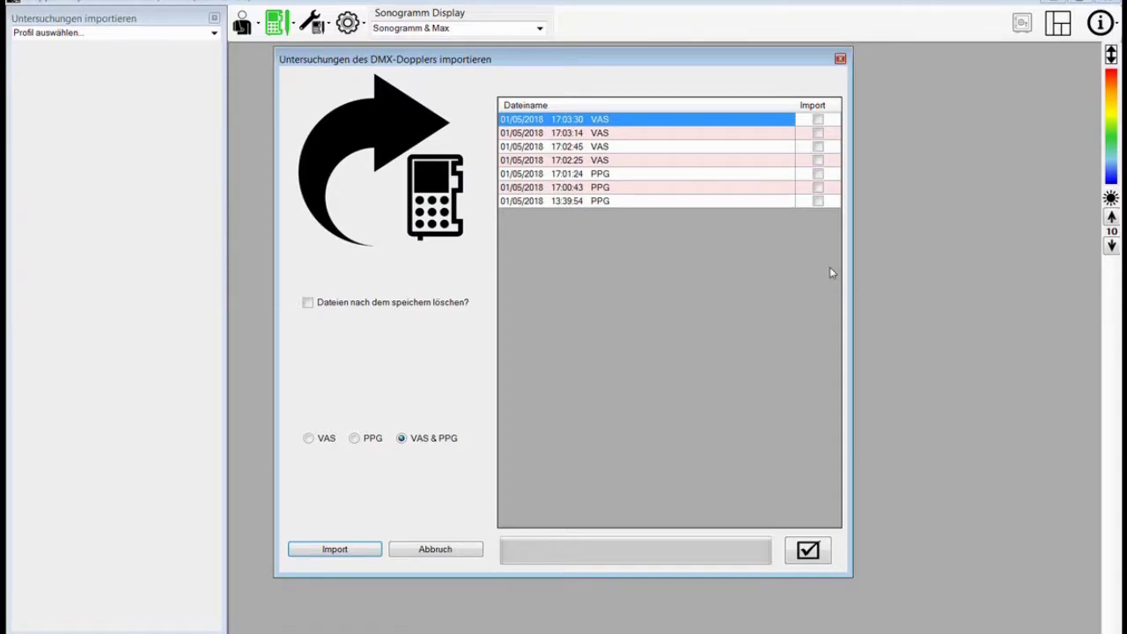
- Tick the four VAS and two PPG recordings (17:03:30 to 17:00:43) for import
click(817, 124)
click(817, 122)
click(818, 133)
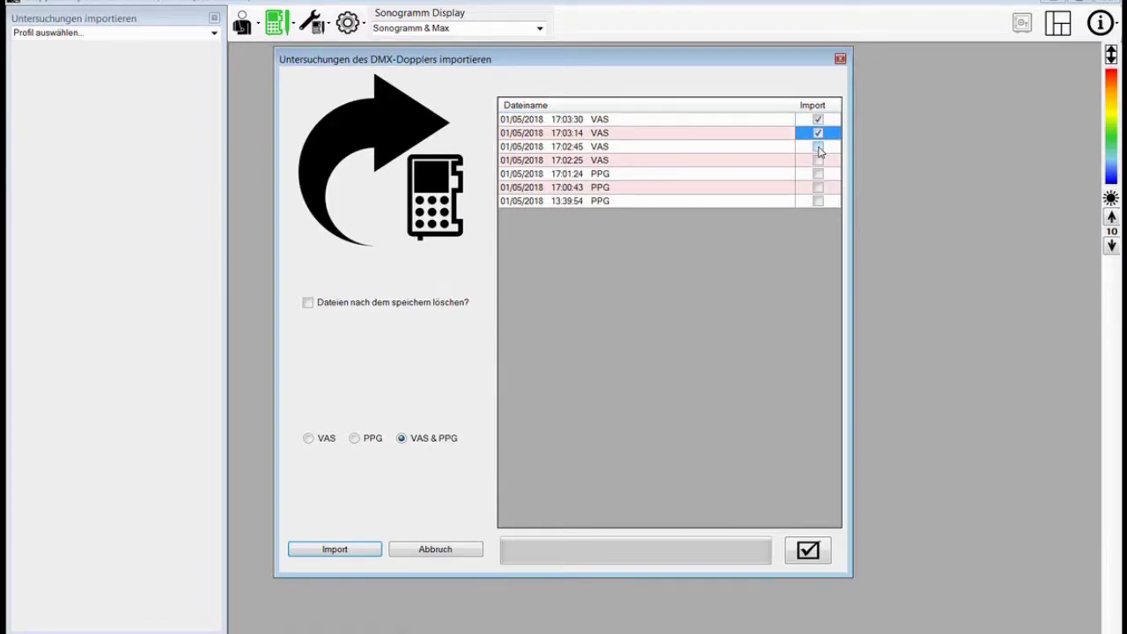
click(818, 148)
click(818, 147)
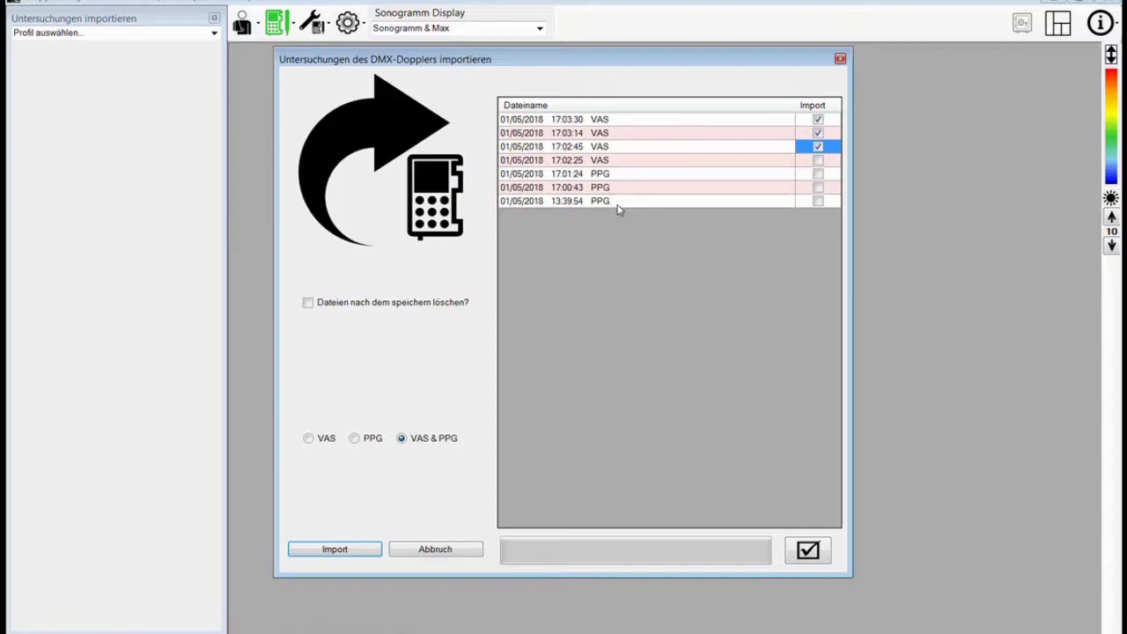
click(817, 162)
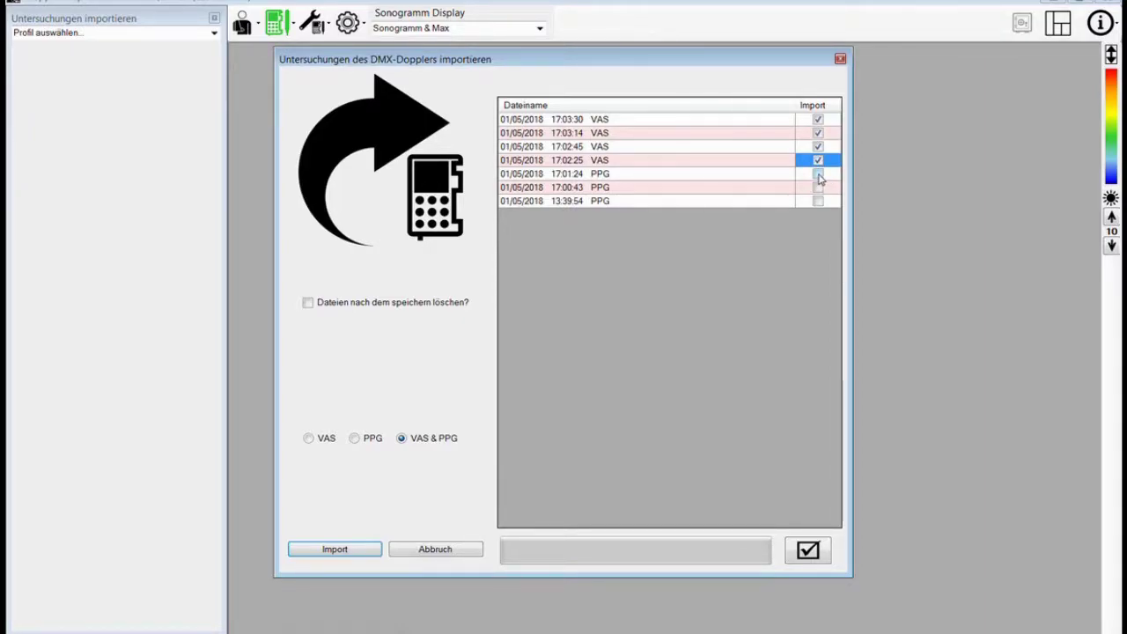
click(818, 176)
click(818, 190)
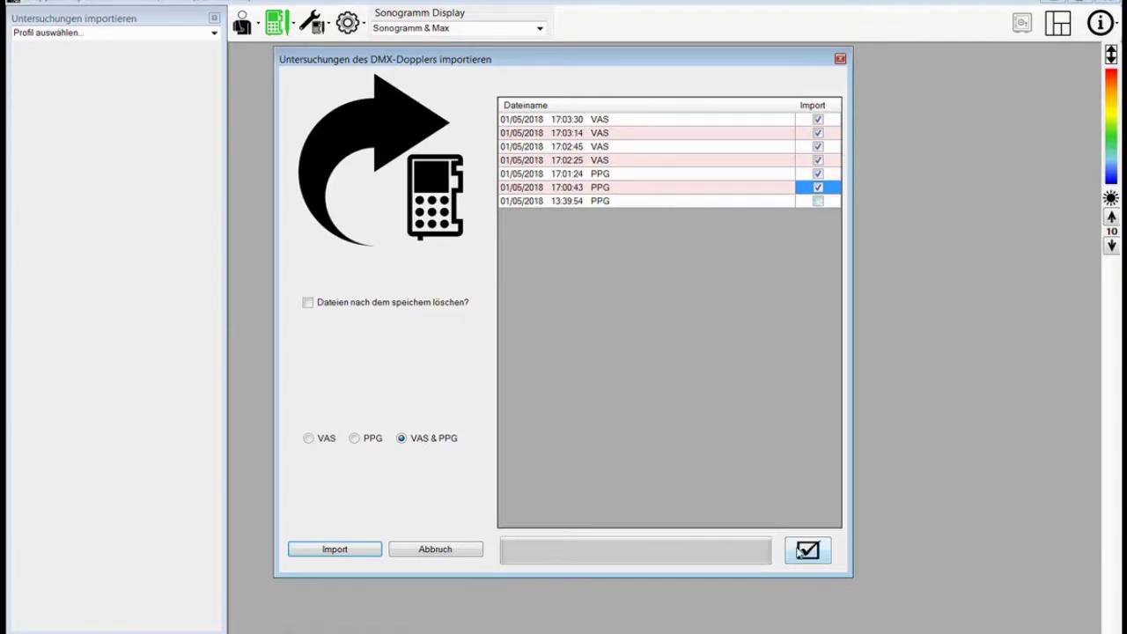
click(809, 549)
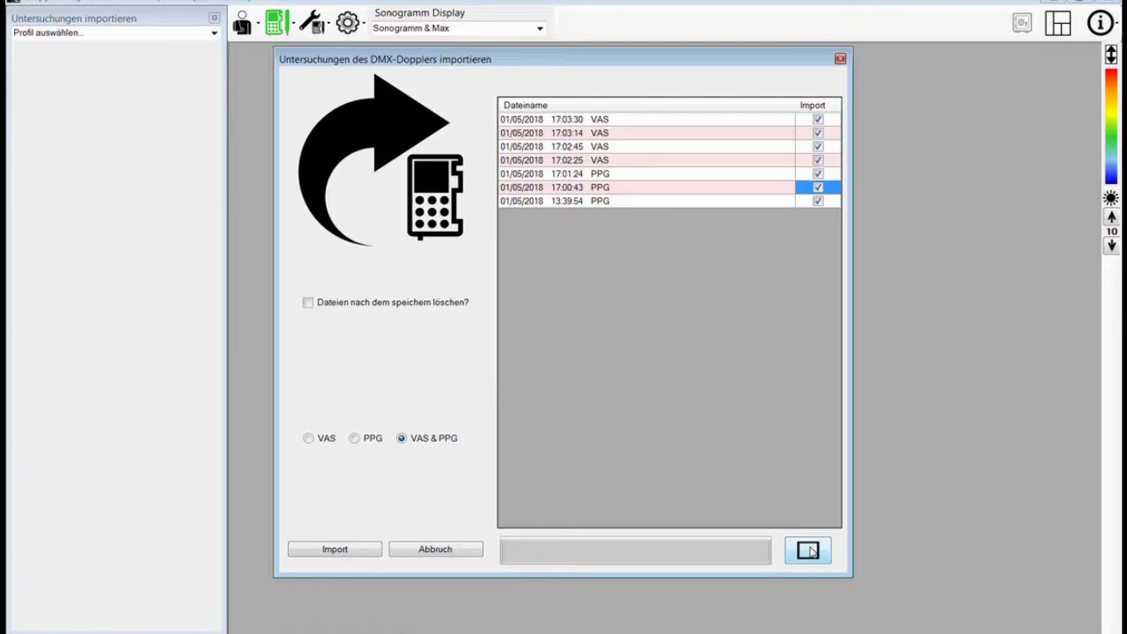
- Filter the recording list to VAS only, PPG only, then both again
click(308, 438)
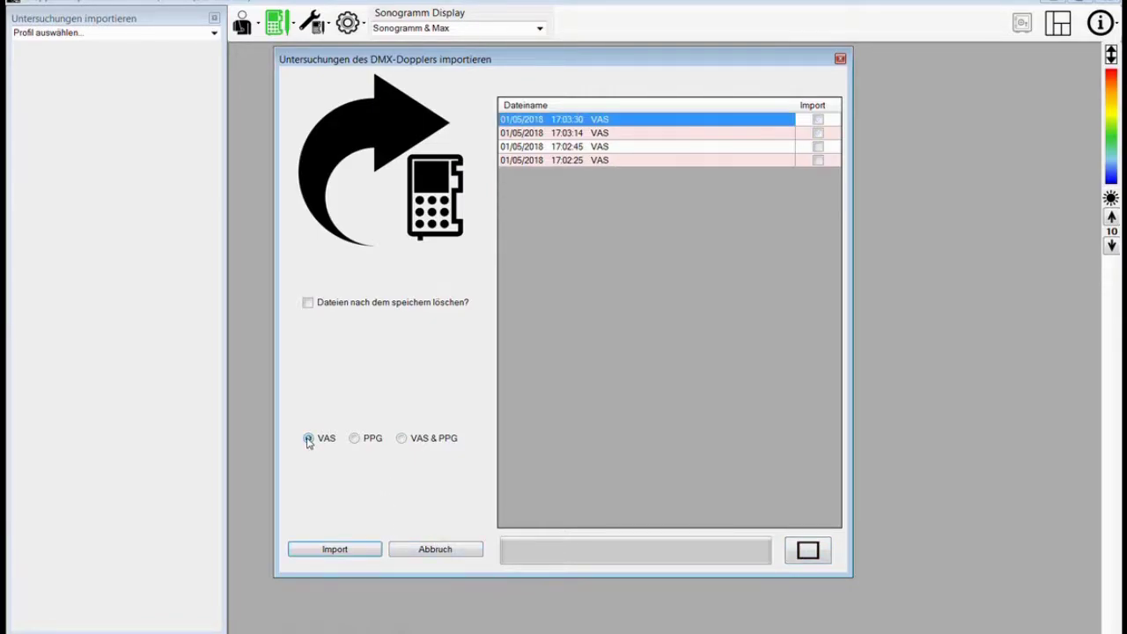
click(355, 439)
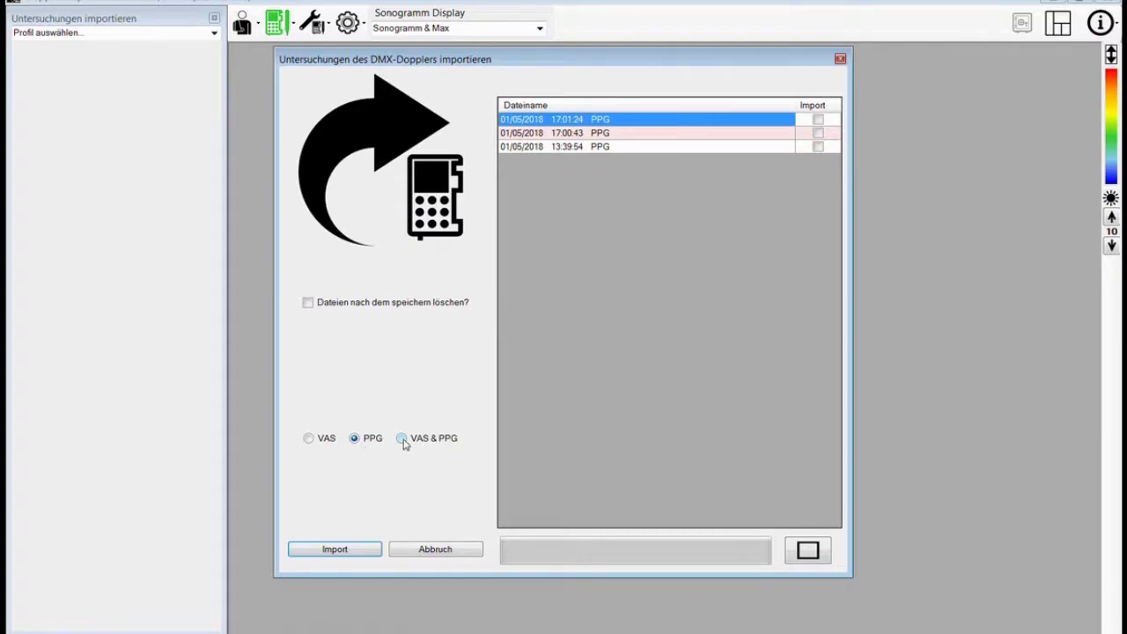
click(402, 439)
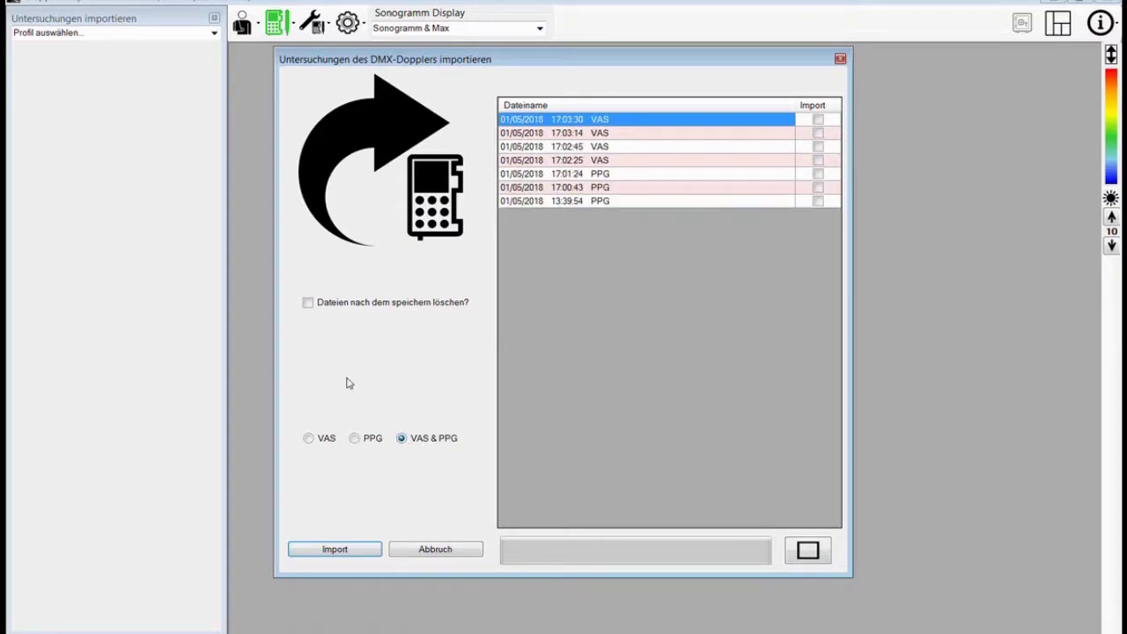
- Switch delete-after-saving off and mark all seven recordings for import
click(308, 303)
click(815, 551)
click(307, 304)
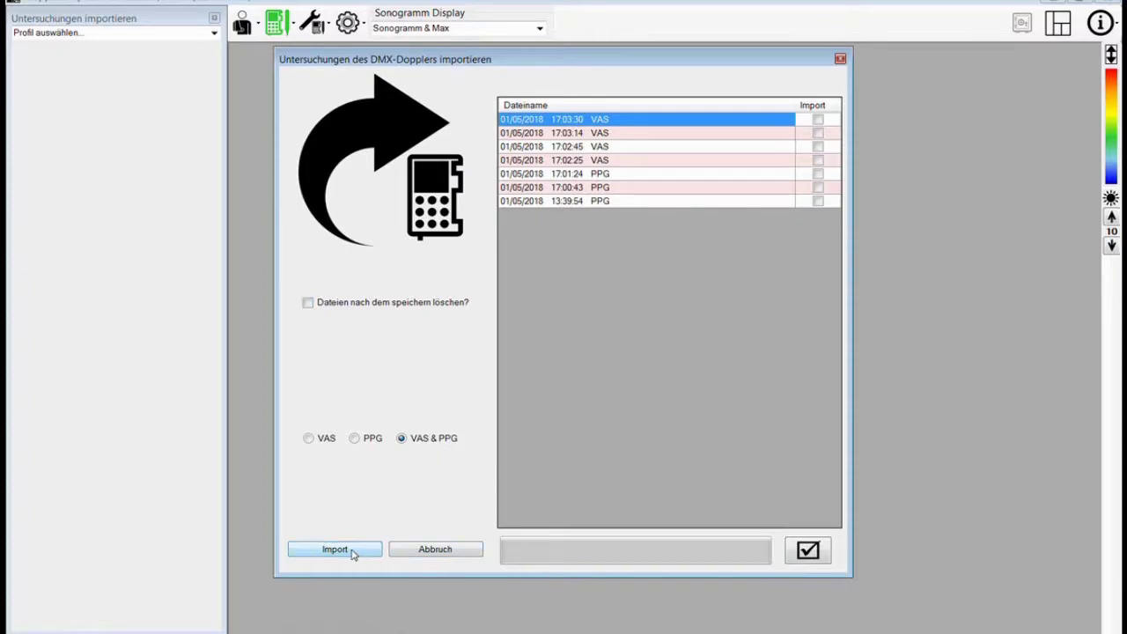
click(808, 550)
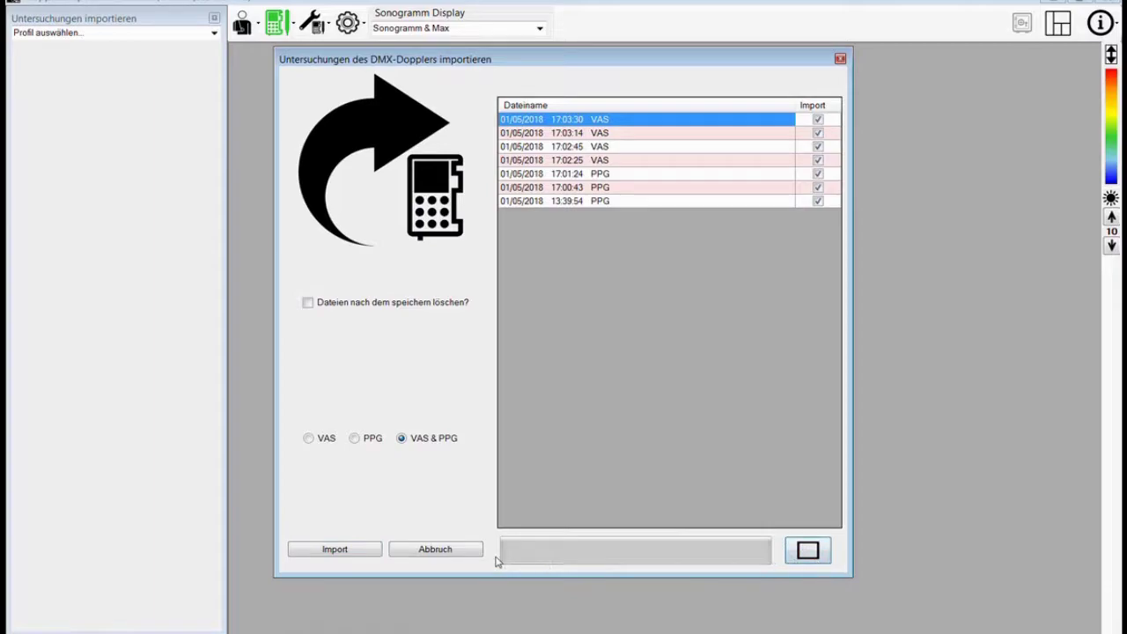
- Import the ticked recordings, close the 13:39:54 PPG window, and tile the six recordings
click(346, 550)
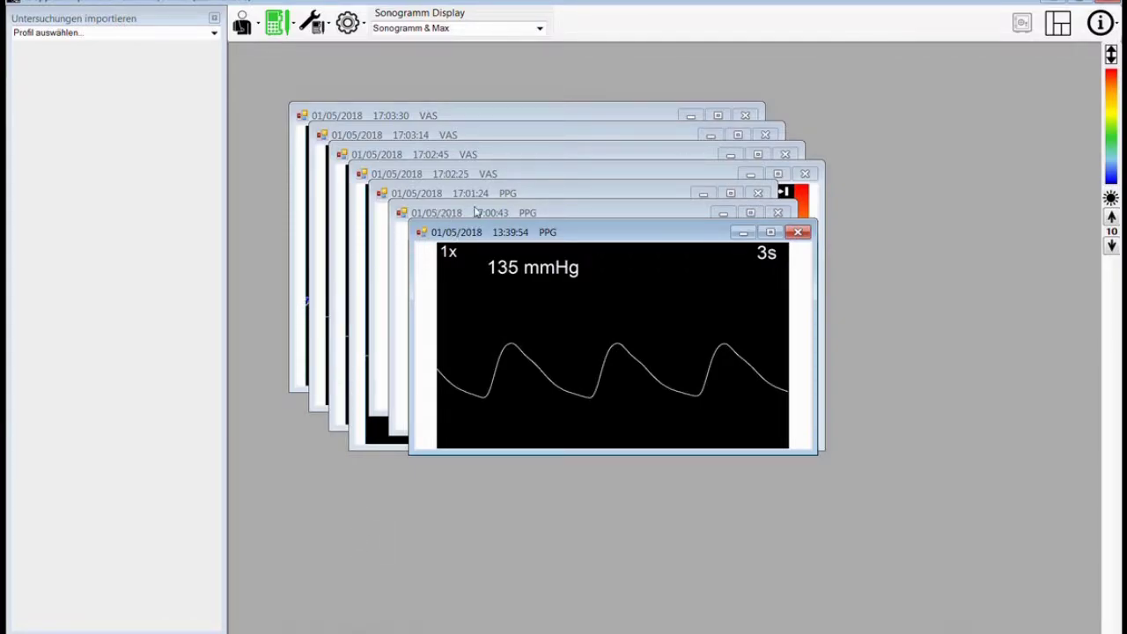
click(799, 234)
drag(654, 216, 860, 345)
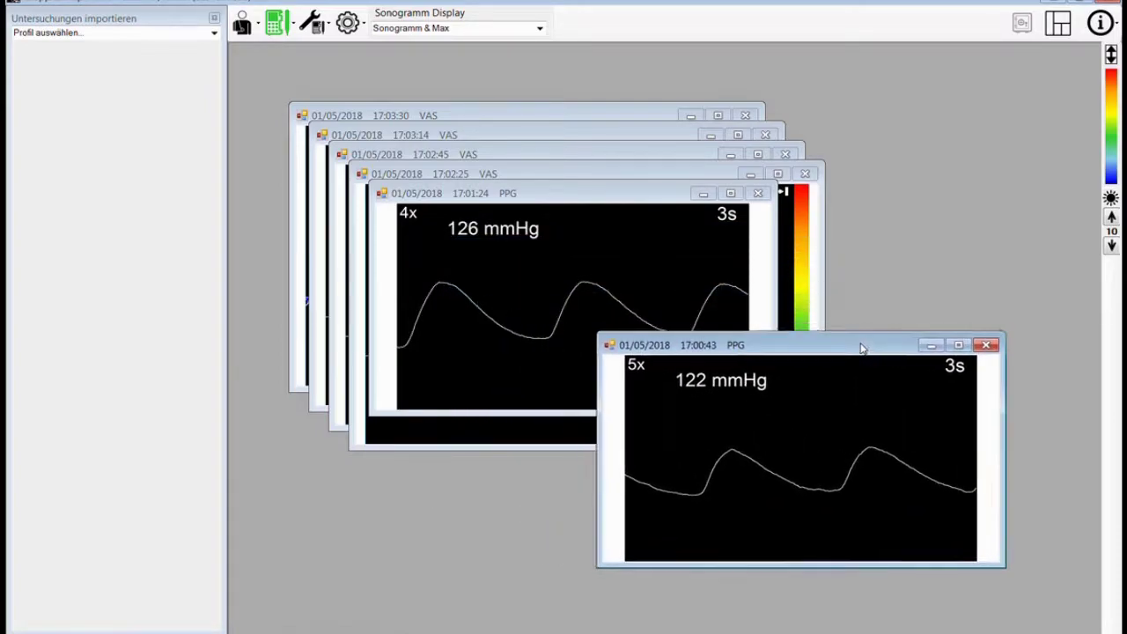
drag(653, 195, 497, 437)
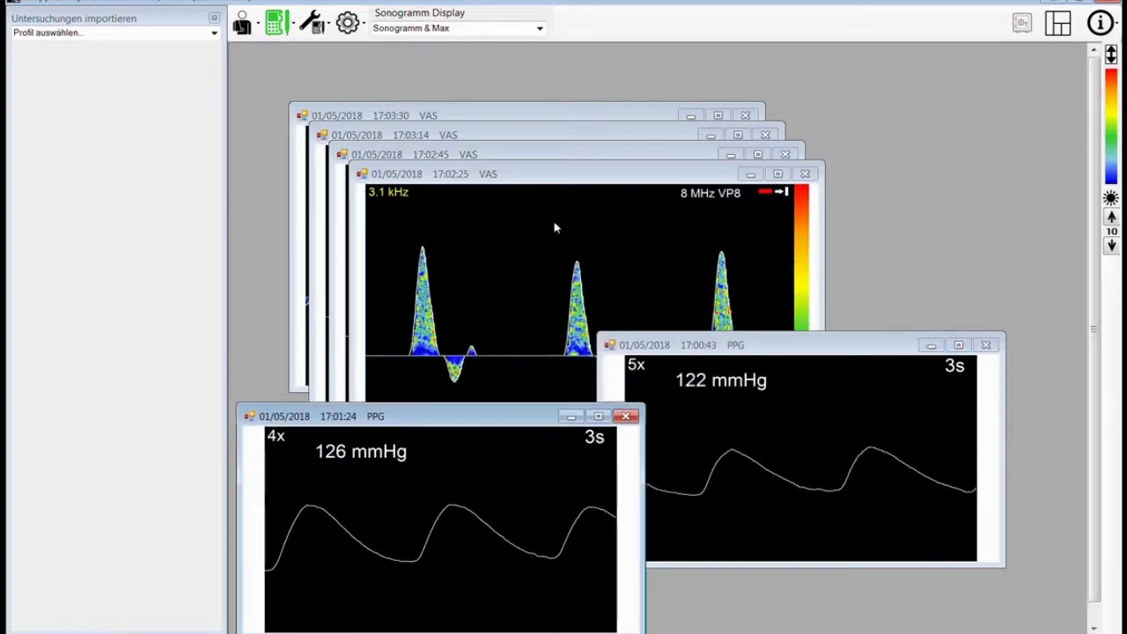
drag(535, 174, 442, 99)
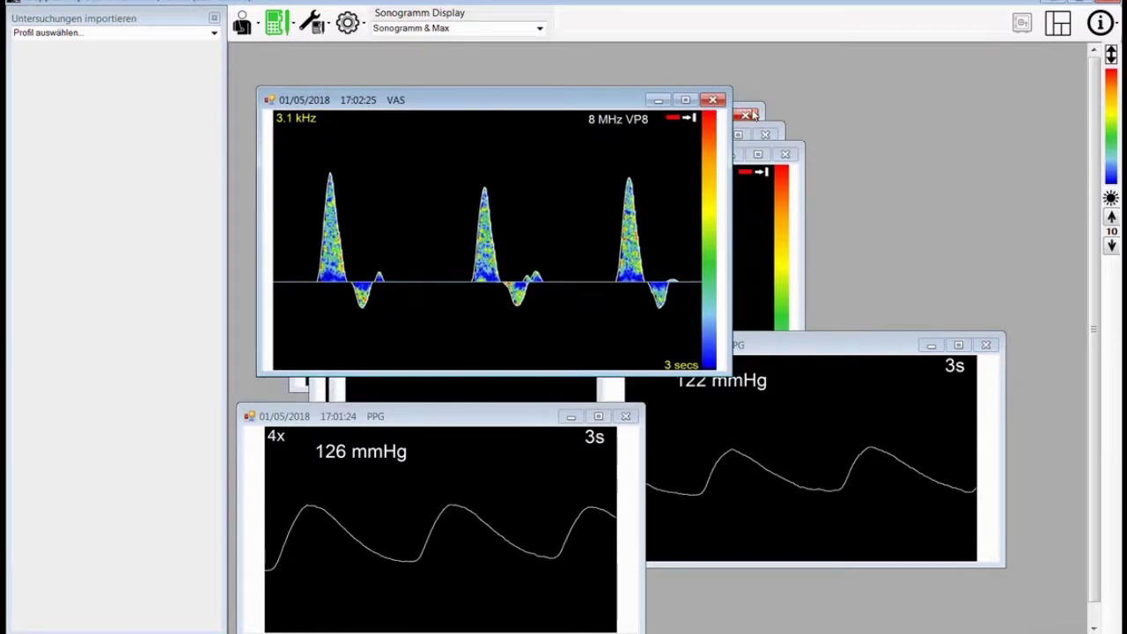
click(1059, 26)
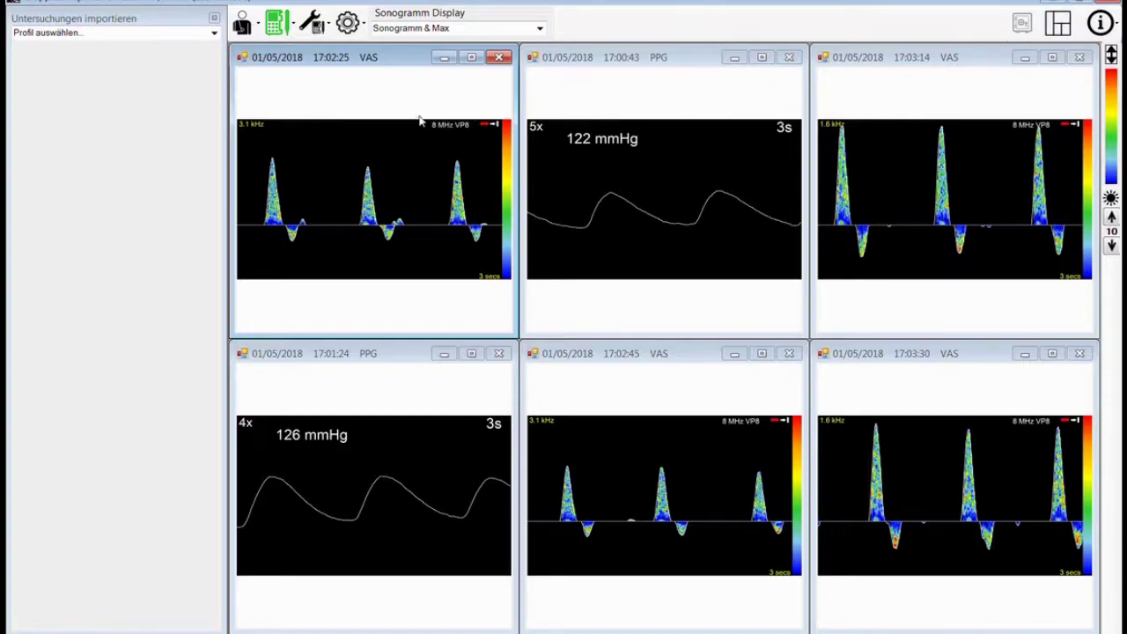
- Load the Diabetic Clinic examination profile
click(214, 35)
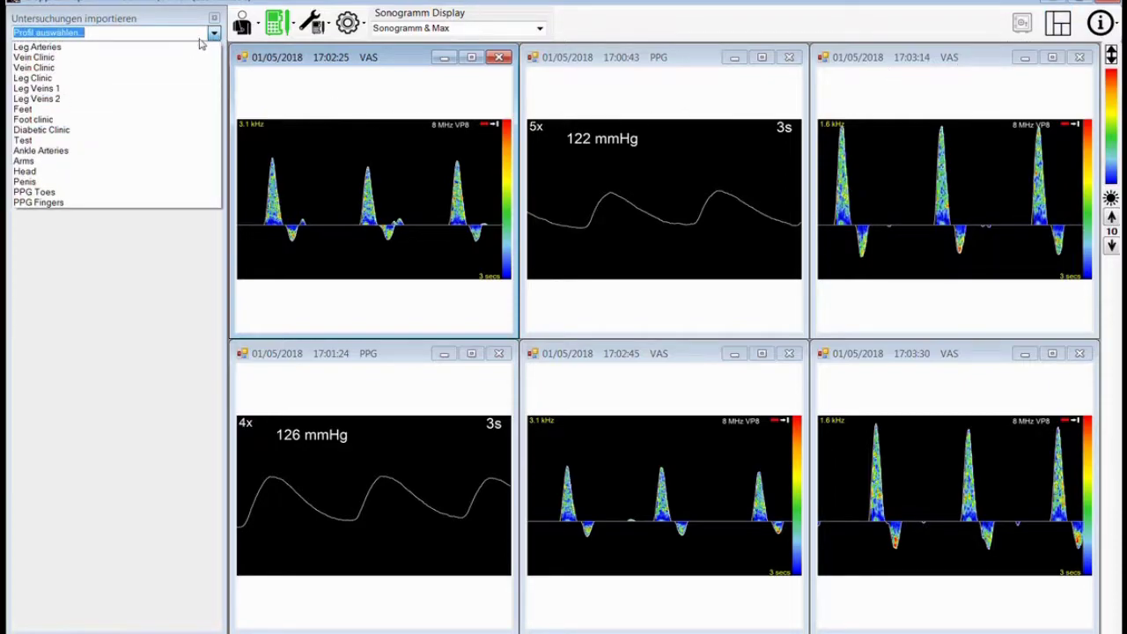
click(110, 132)
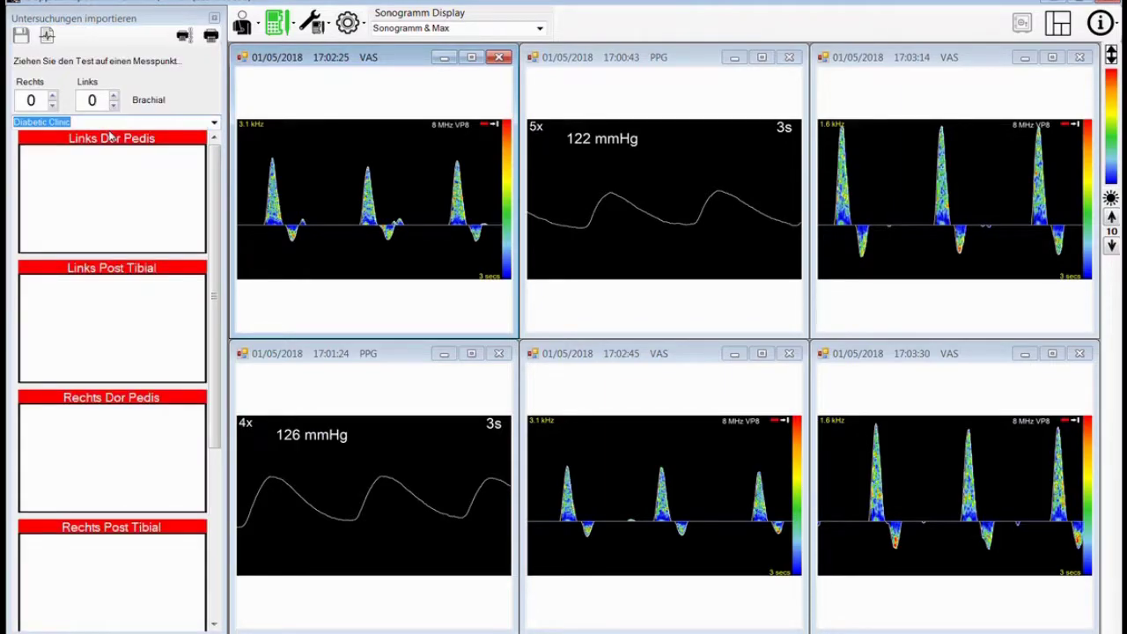
mouse_move(214, 190)
mouse_down()
mouse_move(227, 365)
mouse_move(217, 170)
mouse_up()
scroll(150, 202, down, 1)
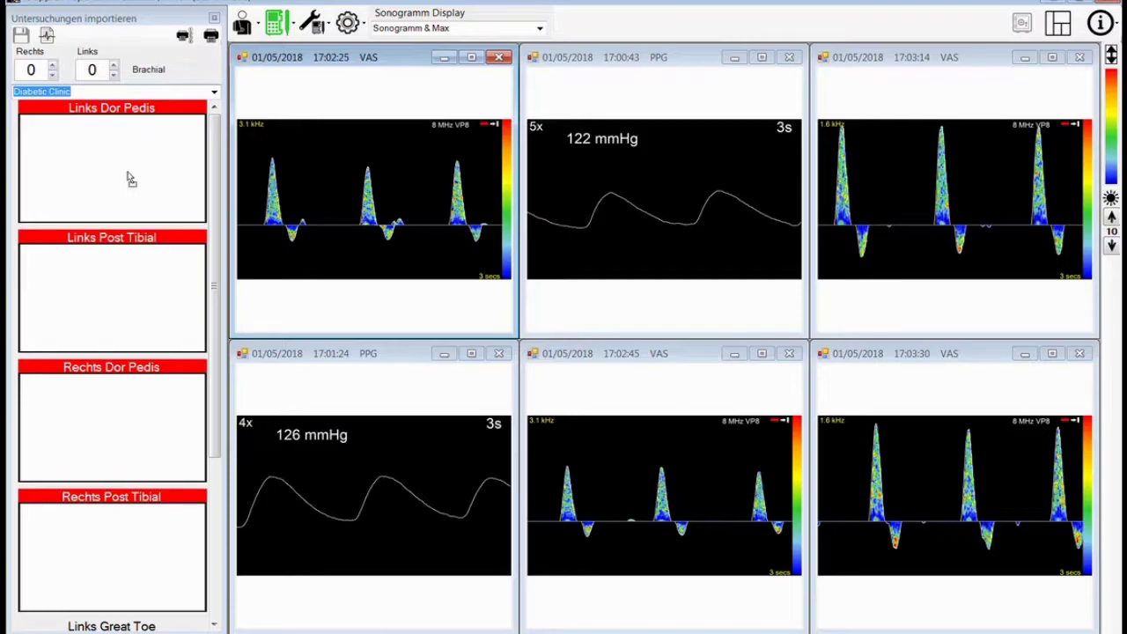
- Assign the four VAS recordings to the Dor Pedis and Post Tibial slots and both PPG traces to the Great Toe slots
drag(131, 179, 131, 179)
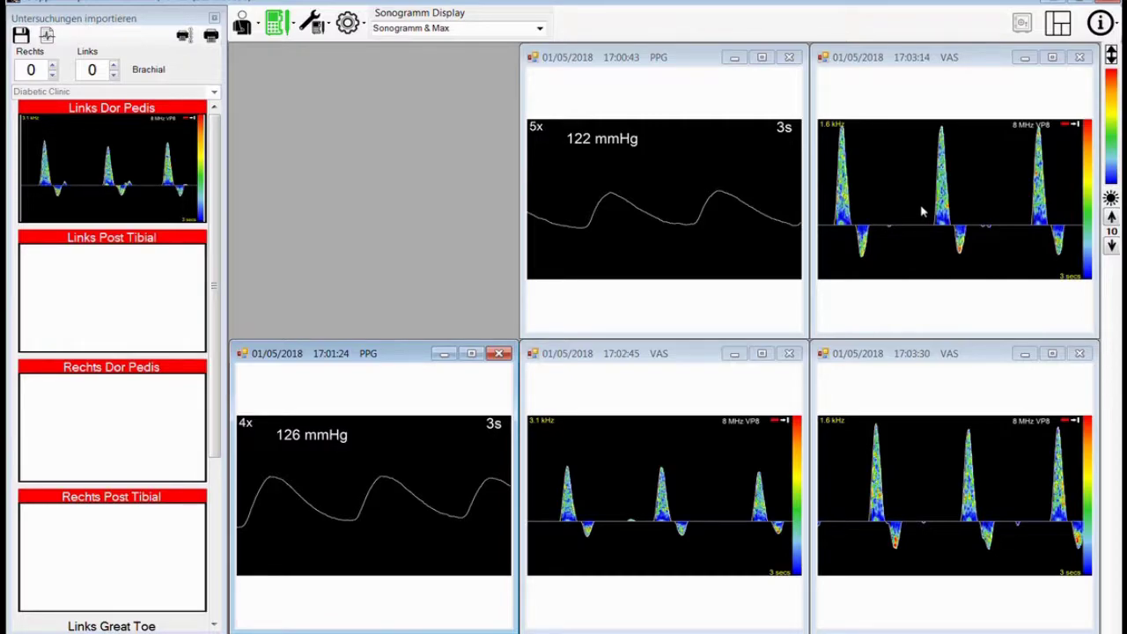
drag(922, 211, 167, 308)
drag(907, 500, 141, 436)
drag(624, 511, 139, 537)
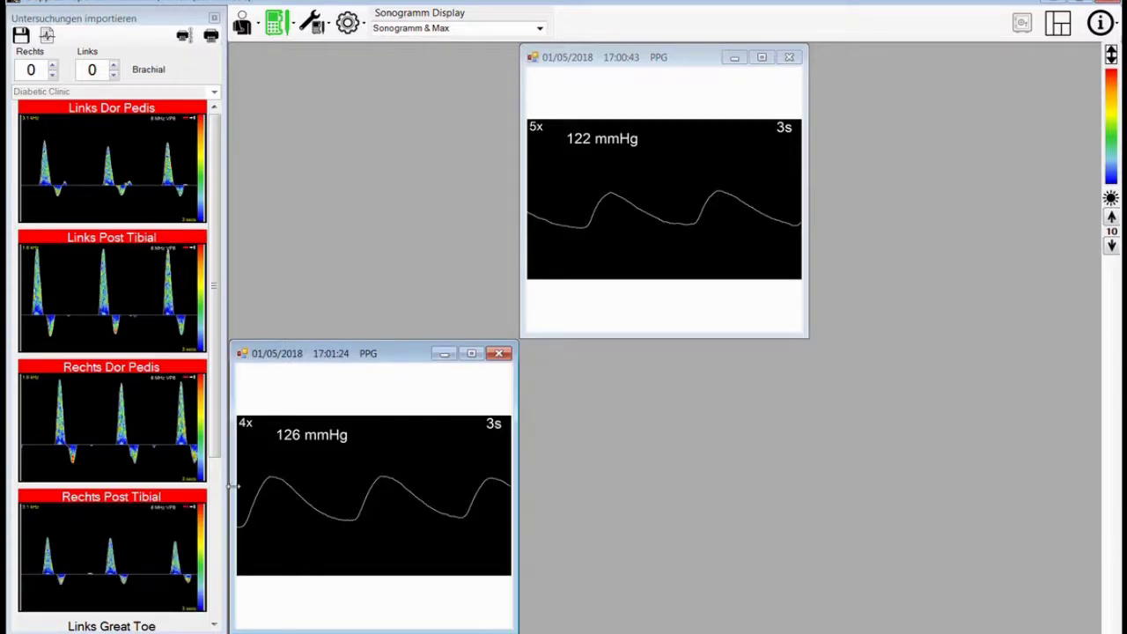
drag(219, 432, 213, 603)
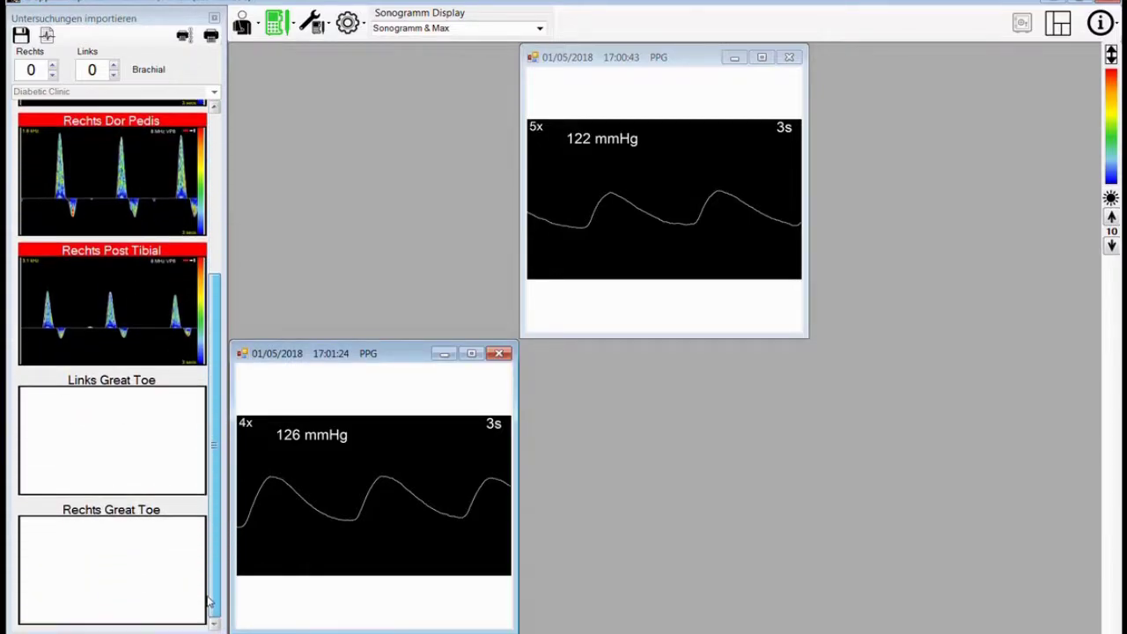
mouse_move(394, 489)
mouse_down()
mouse_move(350, 459)
mouse_move(139, 438)
mouse_up()
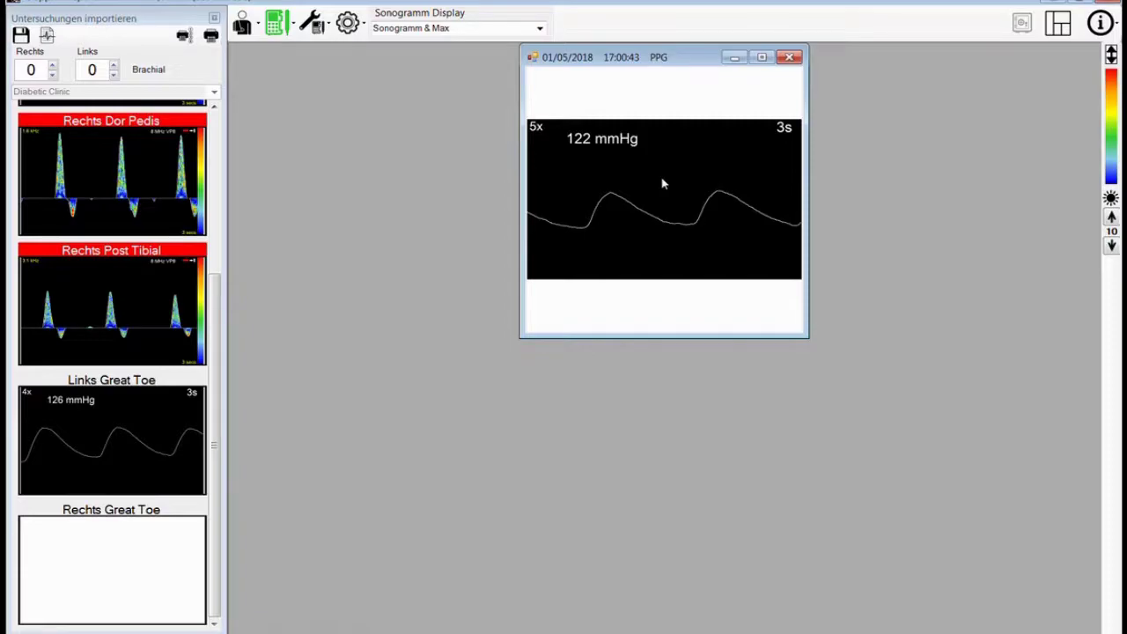
mouse_move(663, 184)
mouse_down()
mouse_move(181, 292)
mouse_move(208, 307)
mouse_move(265, 486)
mouse_move(148, 564)
mouse_up()
drag(148, 564, 148, 564)
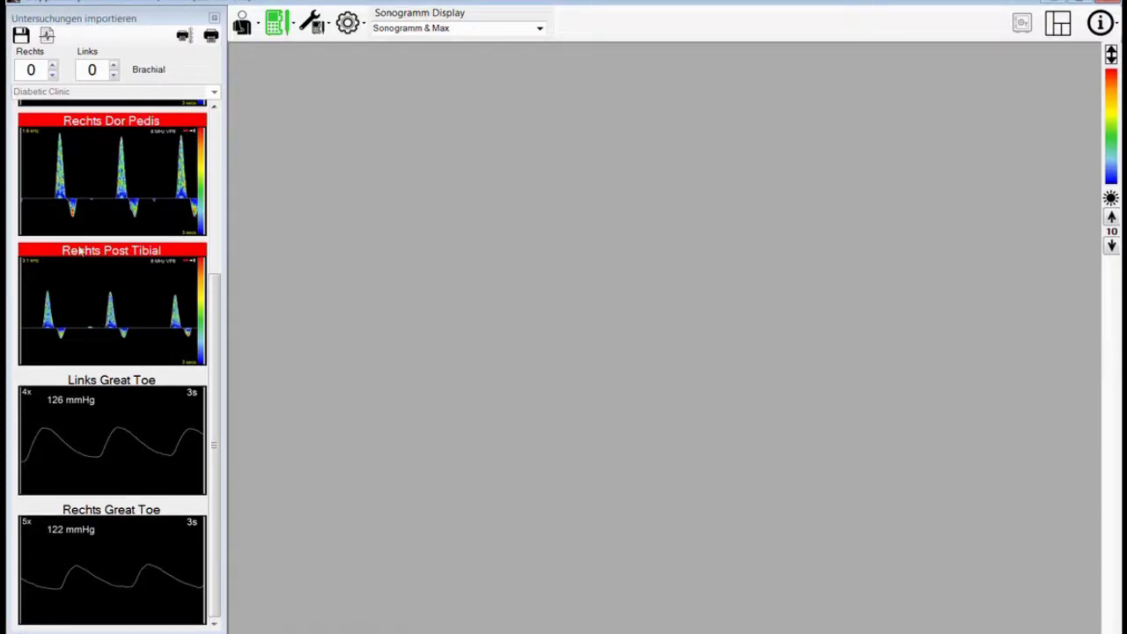
- Enter brachial pressures of 120 mmHg (Rechts) and 122 mmHg (Links), then widen the measurement panel
double_click(34, 70)
text(120)
double_click(93, 70)
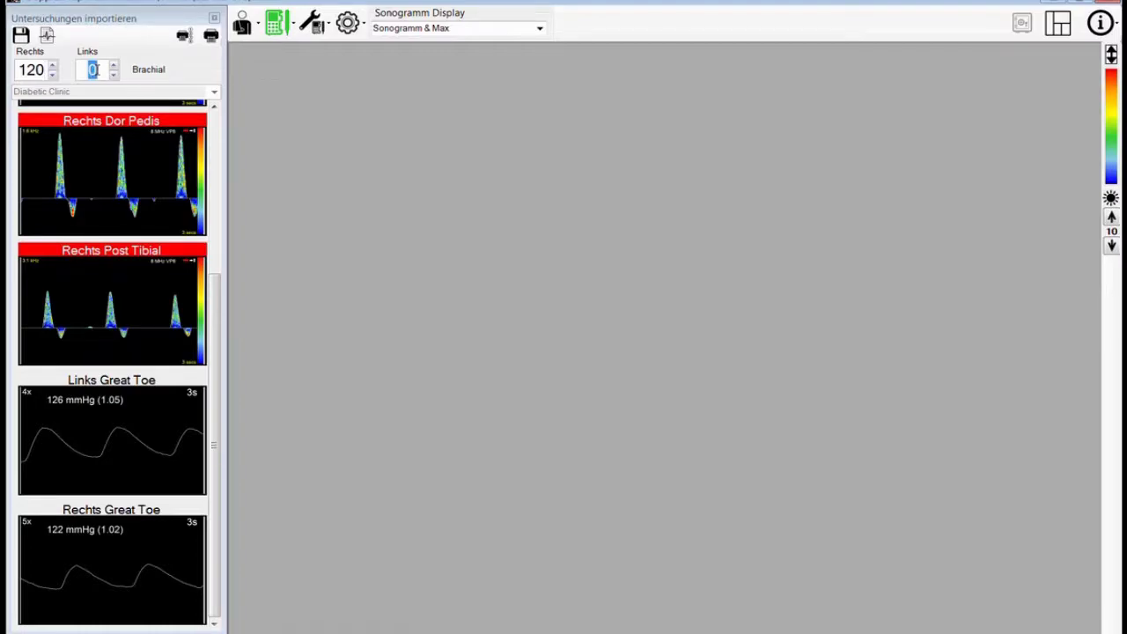
text(122)
drag(221, 315, 348, 319)
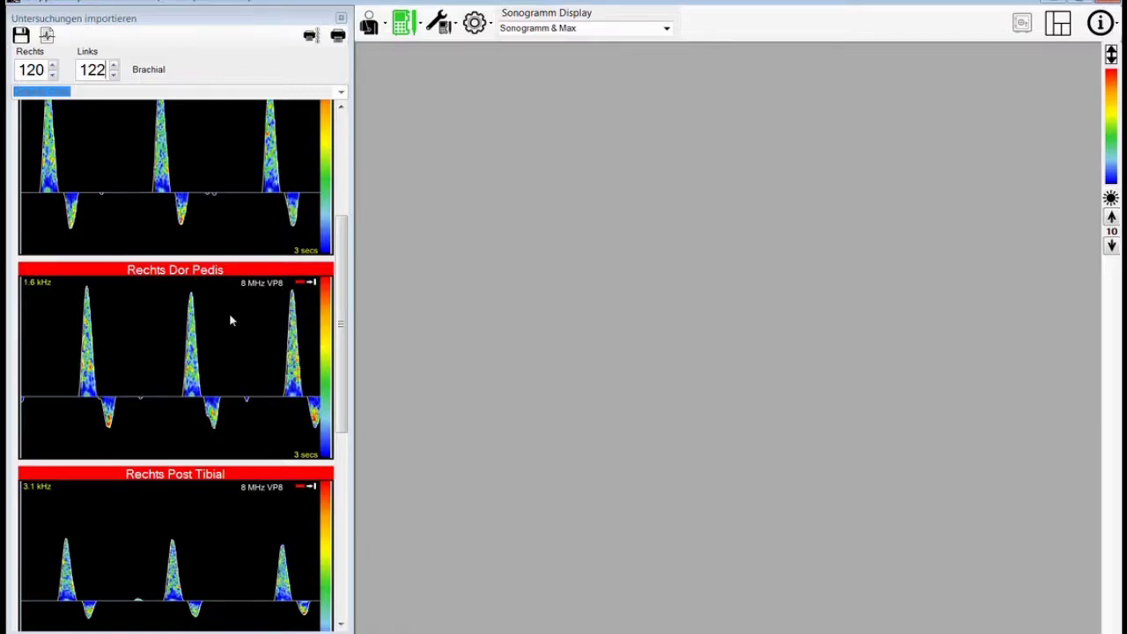
drag(341, 233, 342, 132)
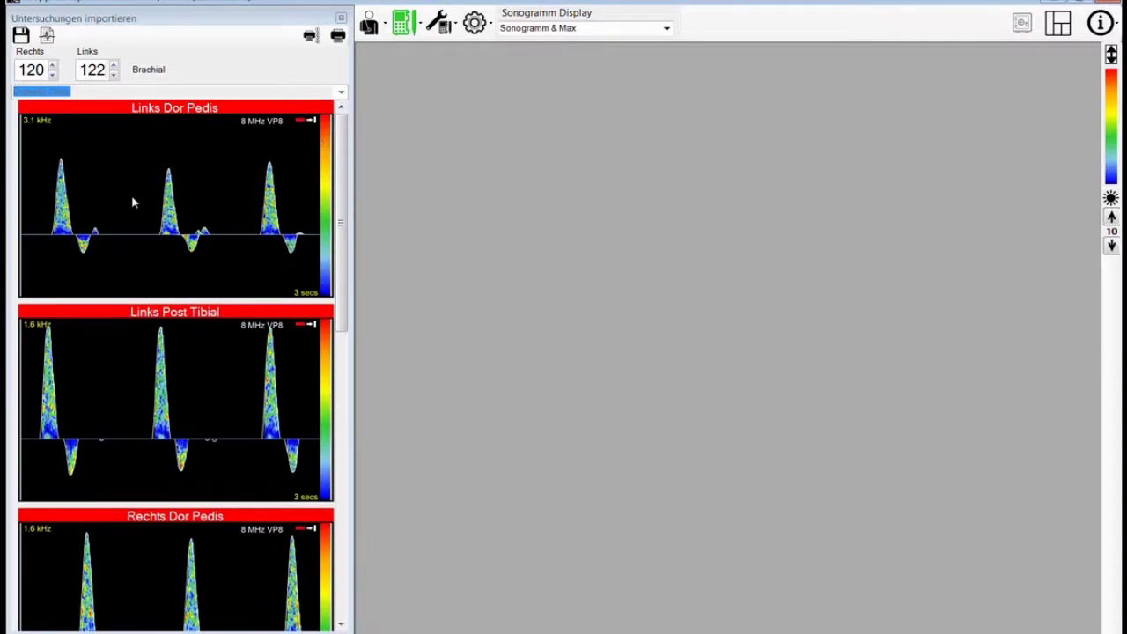
- Enter Systolisch 120 mmHg on the Links Dor Pedis trace, giving an index of 0.98
click(131, 194)
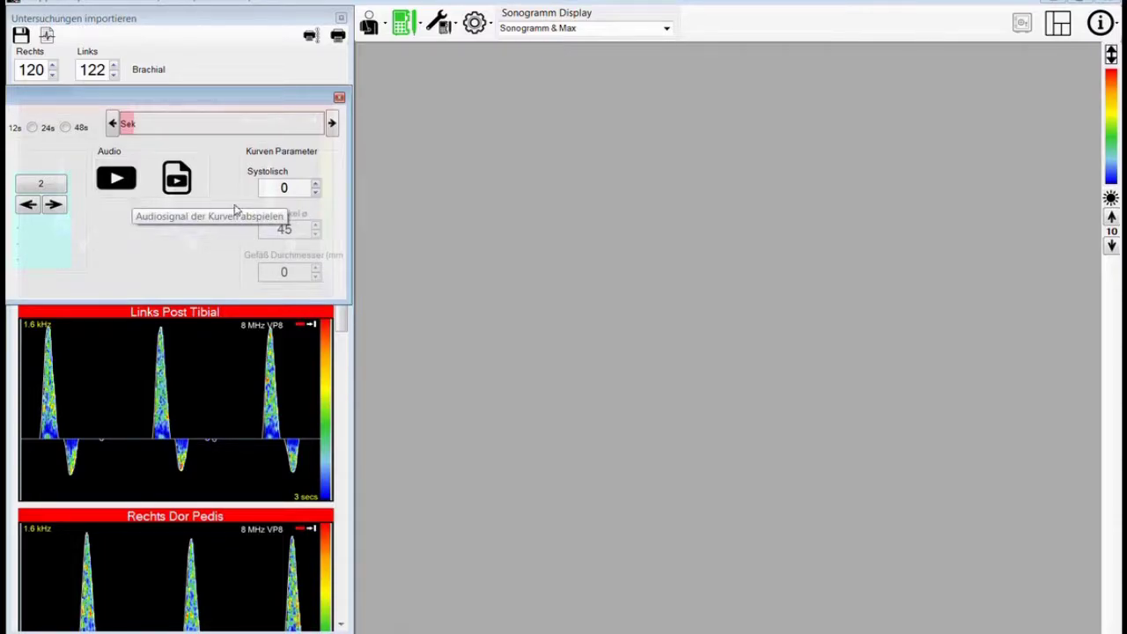
click(285, 187)
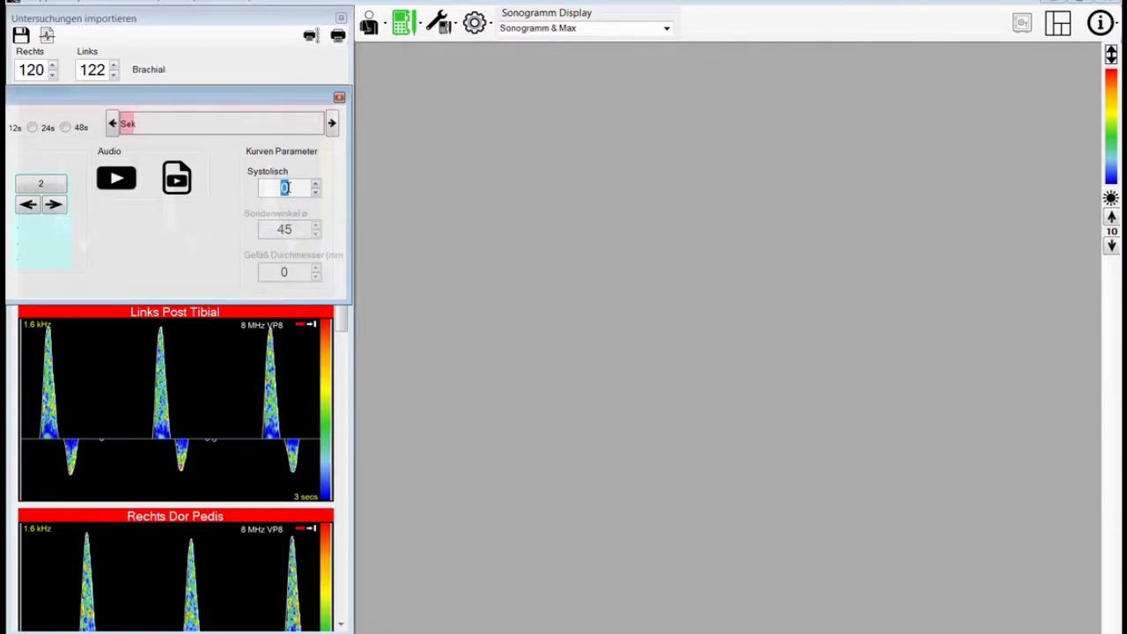
text(120)
drag(211, 103, 414, 102)
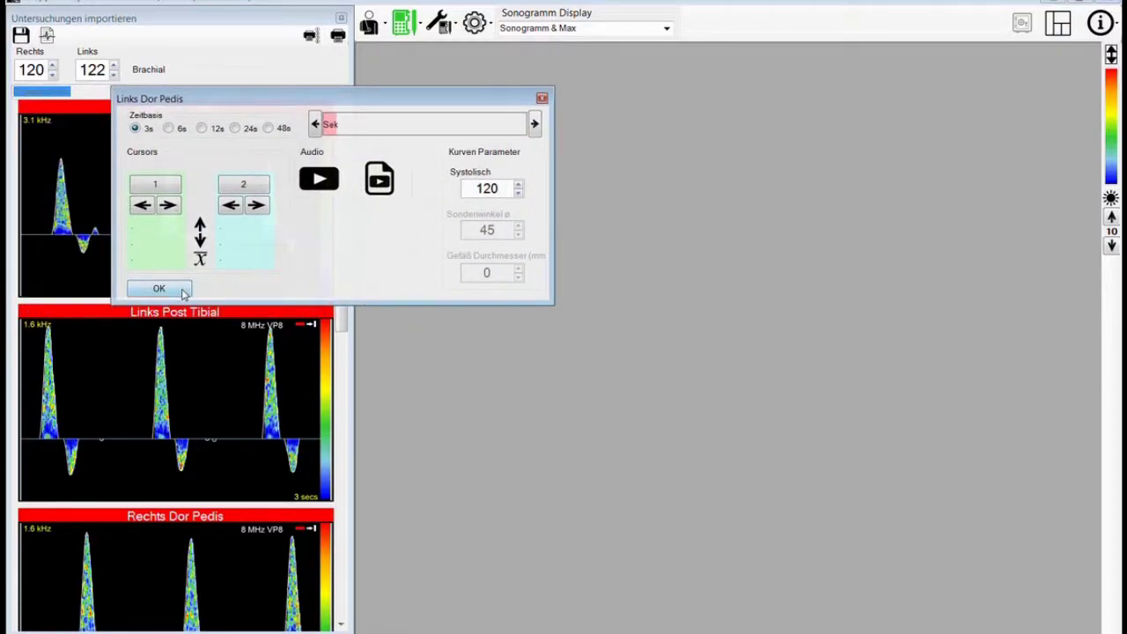
click(159, 290)
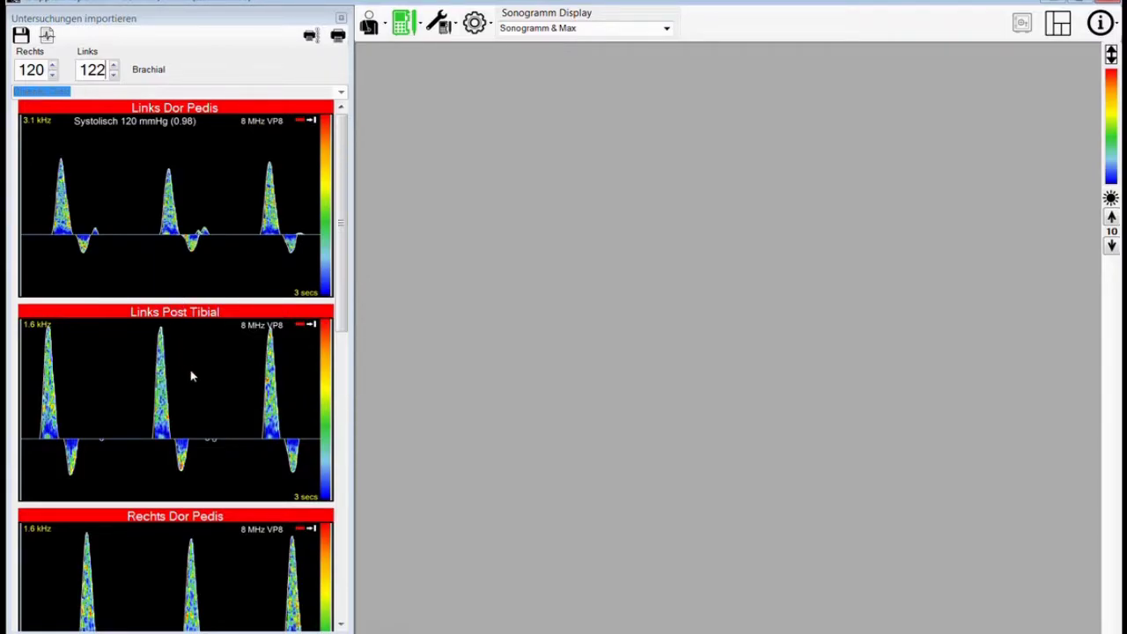
- Drag the measurement panel splitter further right to enlarge the sonograms
drag(352, 322, 588, 333)
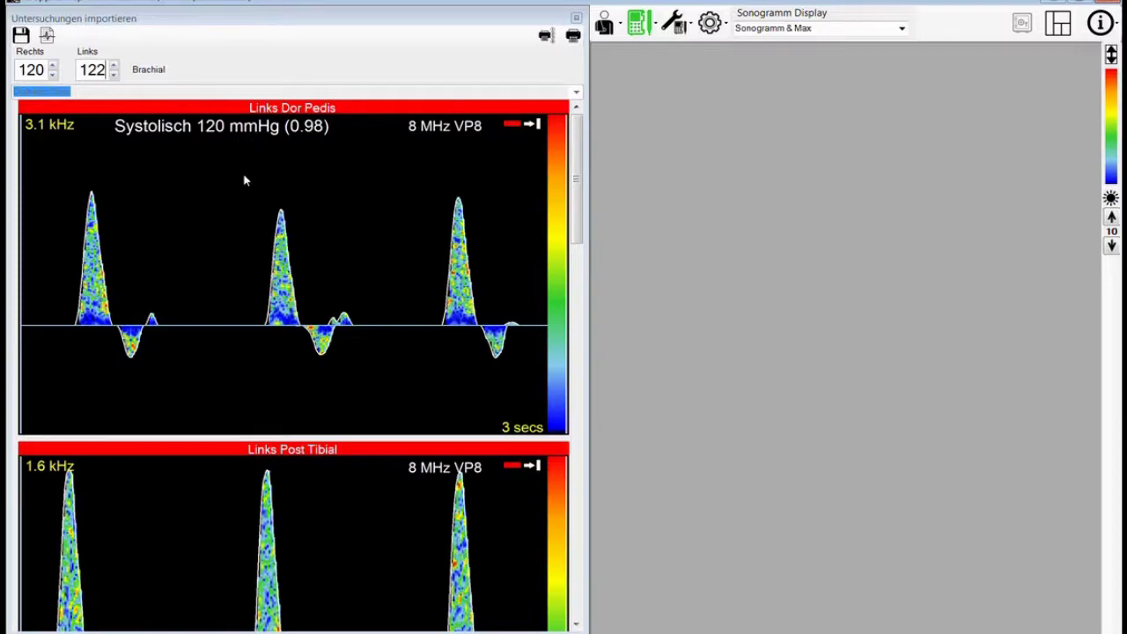
- Replace the Links Dor Pedis systolic value of 120 with 135 mmHg (index 1.11)
double_click(347, 193)
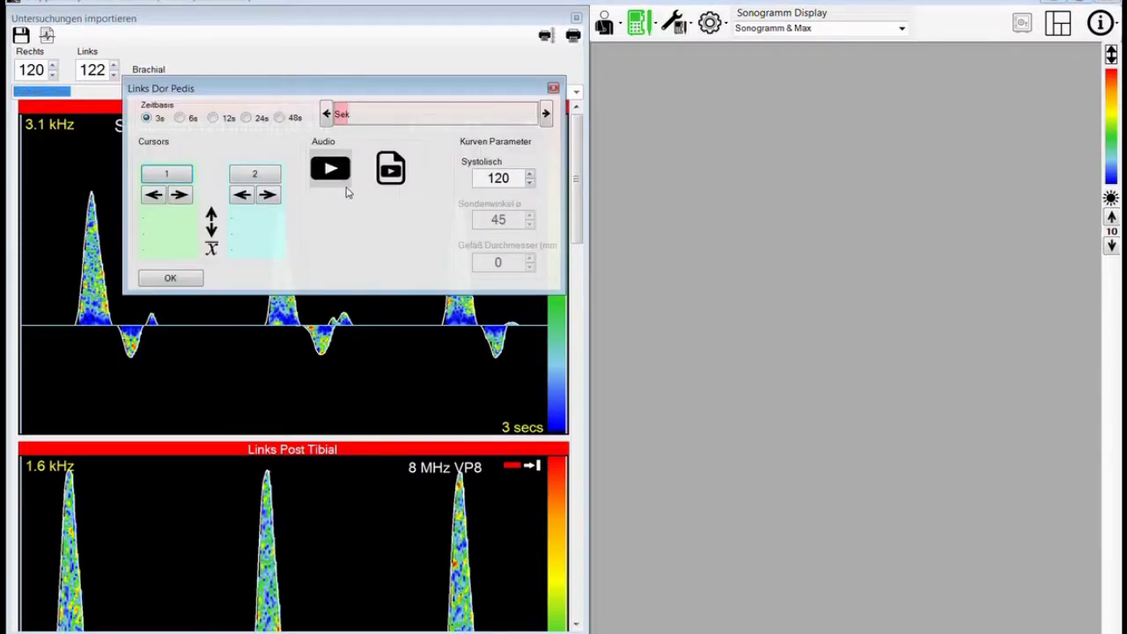
double_click(510, 178)
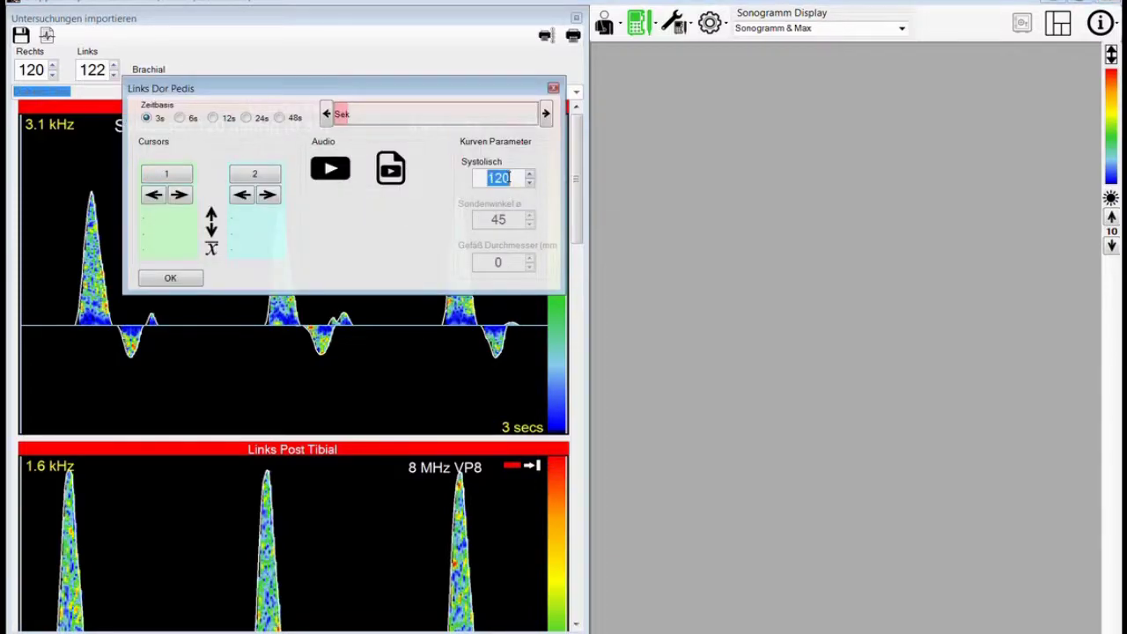
key(BackSpace)
text(35)
key(BackSpace)
key(BackSpace)
text(135)
click(163, 282)
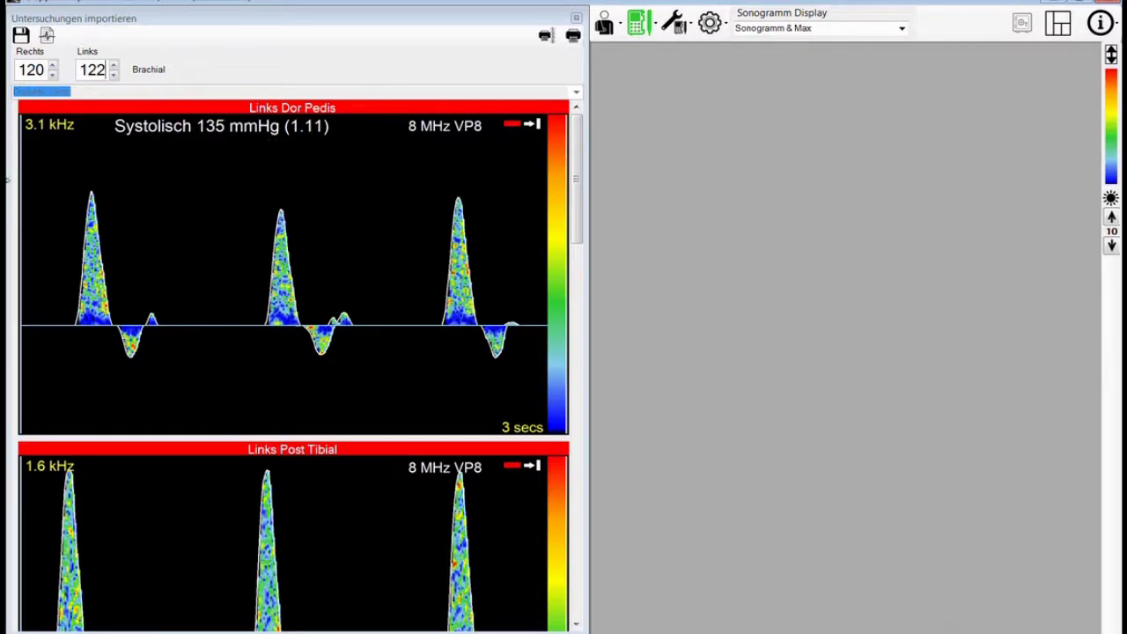
drag(579, 217, 587, 295)
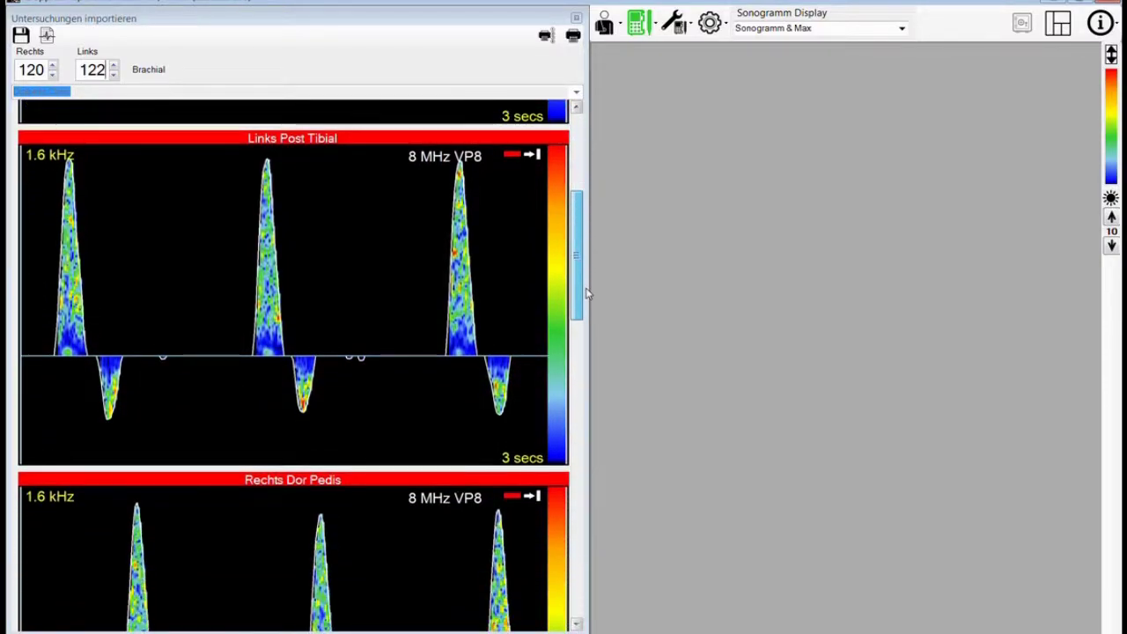
- Enter Systolisch 138 mmHg for Links Post Tibial (index 1.13)
double_click(362, 252)
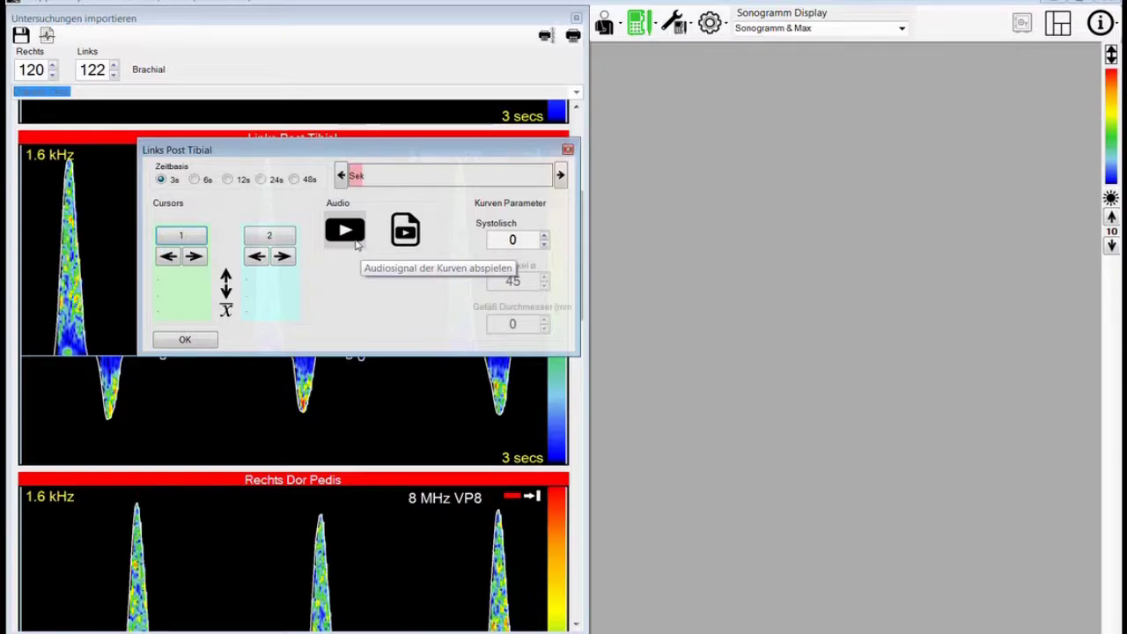
click(514, 239)
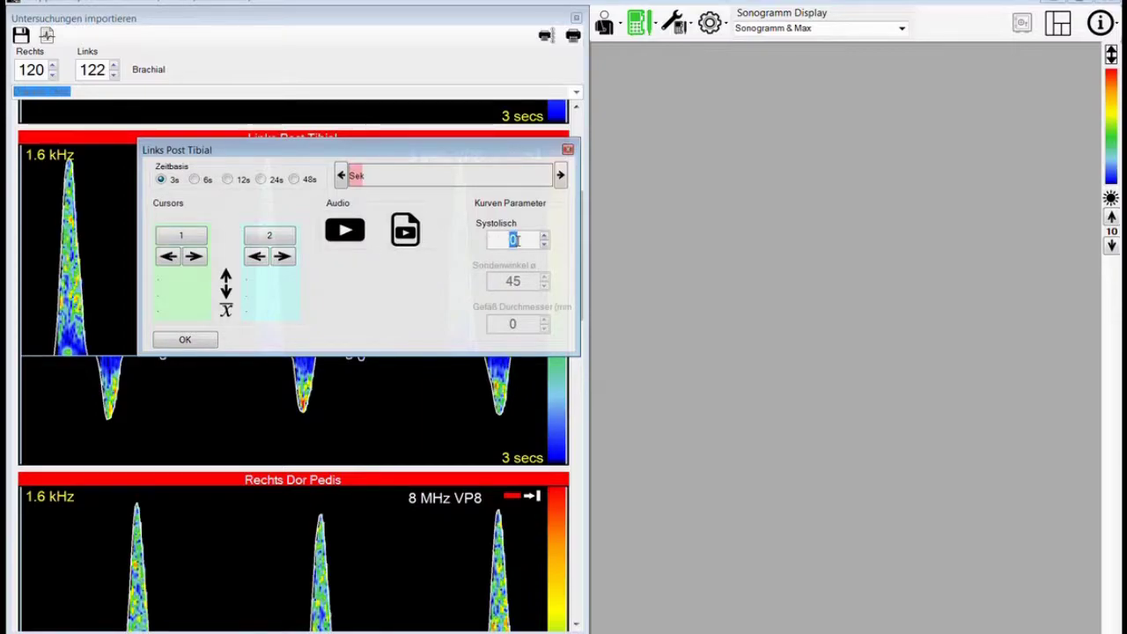
text(138)
click(204, 338)
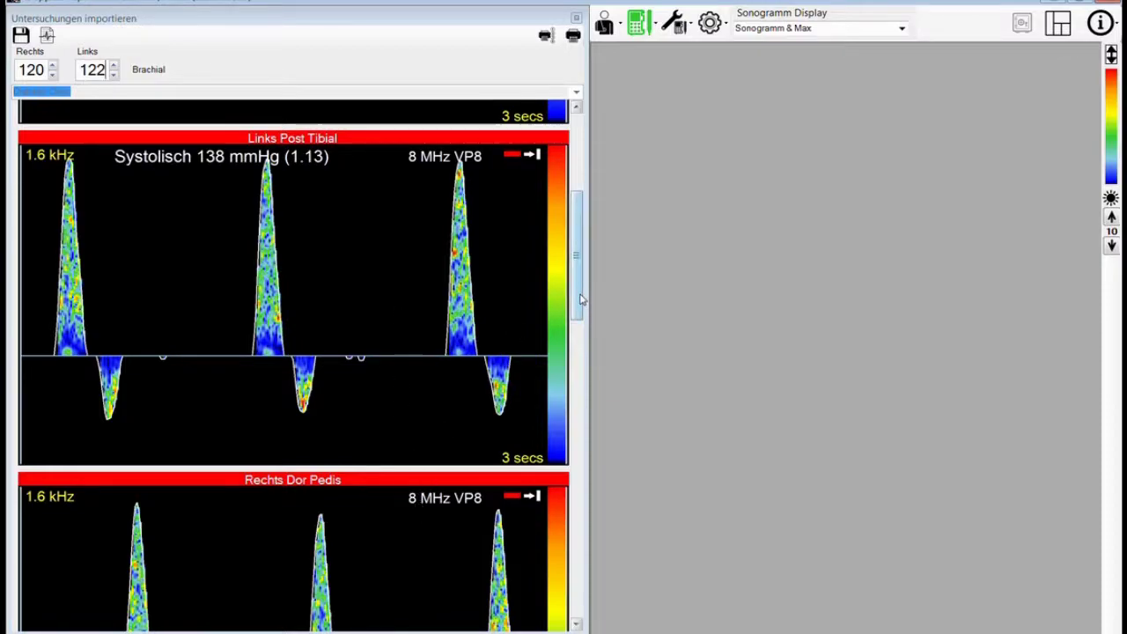
- Enter Systolisch 132 mmHg for Rechts Dor Pedis (index 1.08)
scroll(580, 296, down, 3)
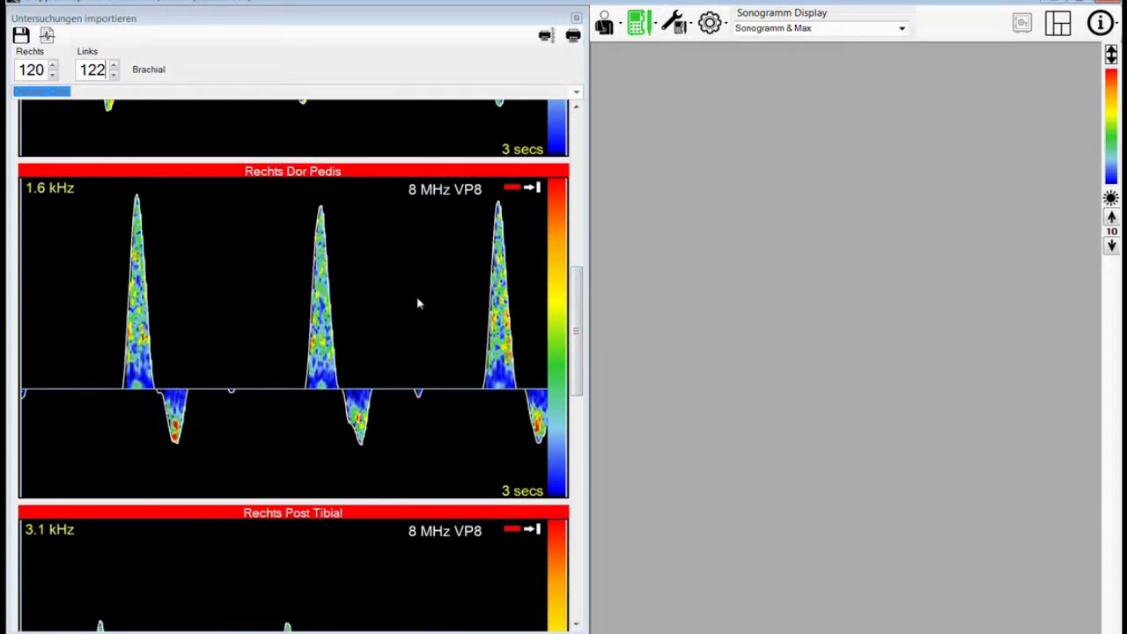
double_click(418, 302)
double_click(572, 288)
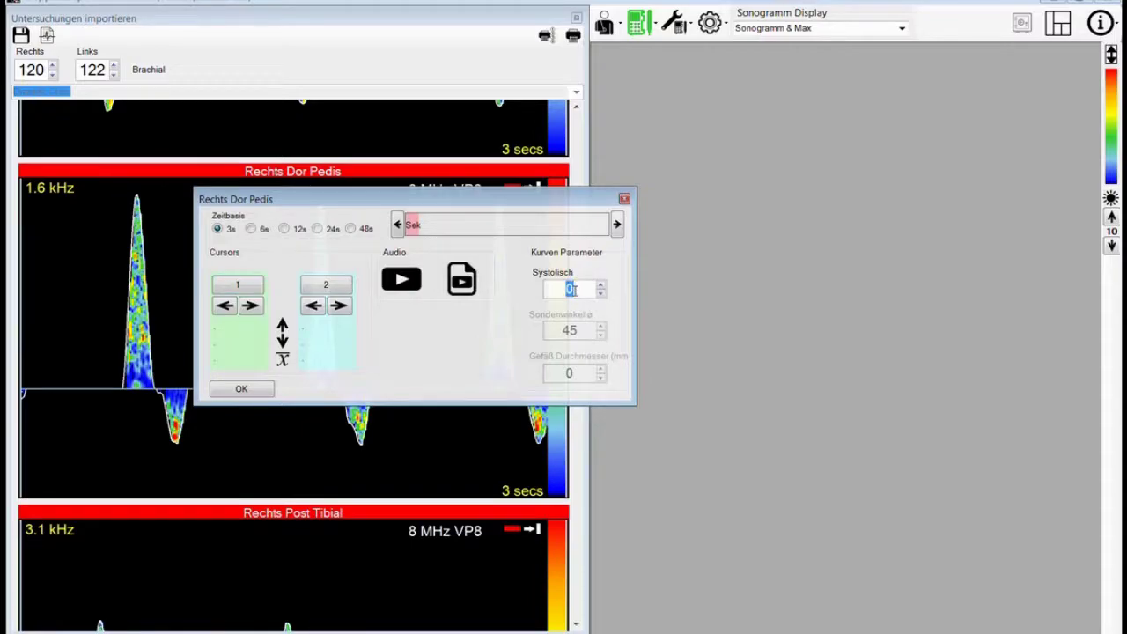
text(132)
click(261, 390)
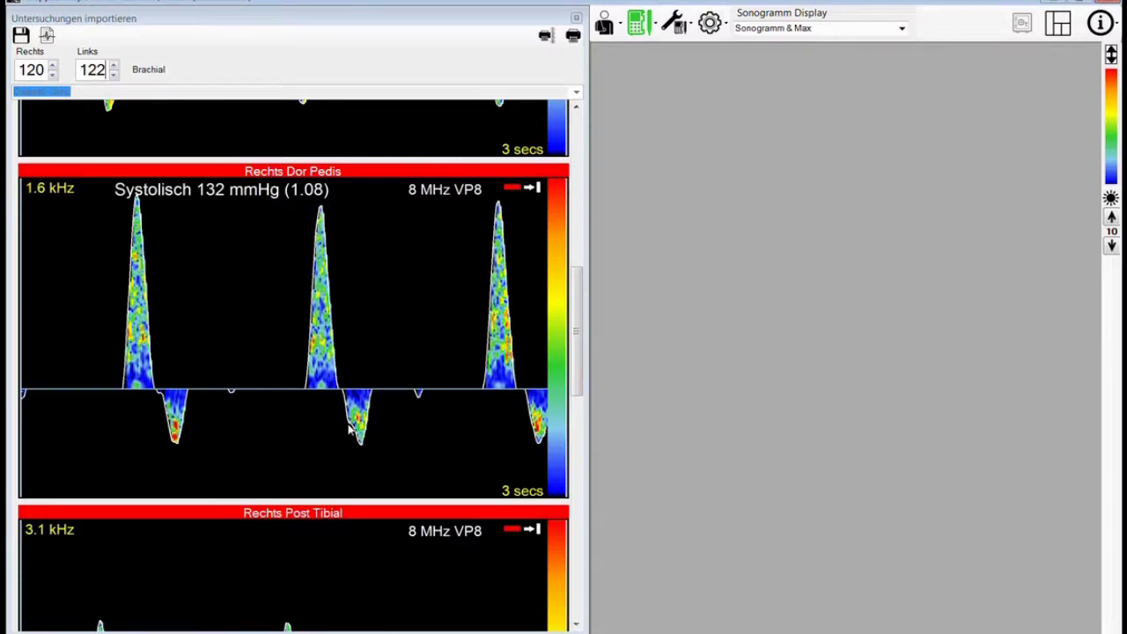
click(577, 453)
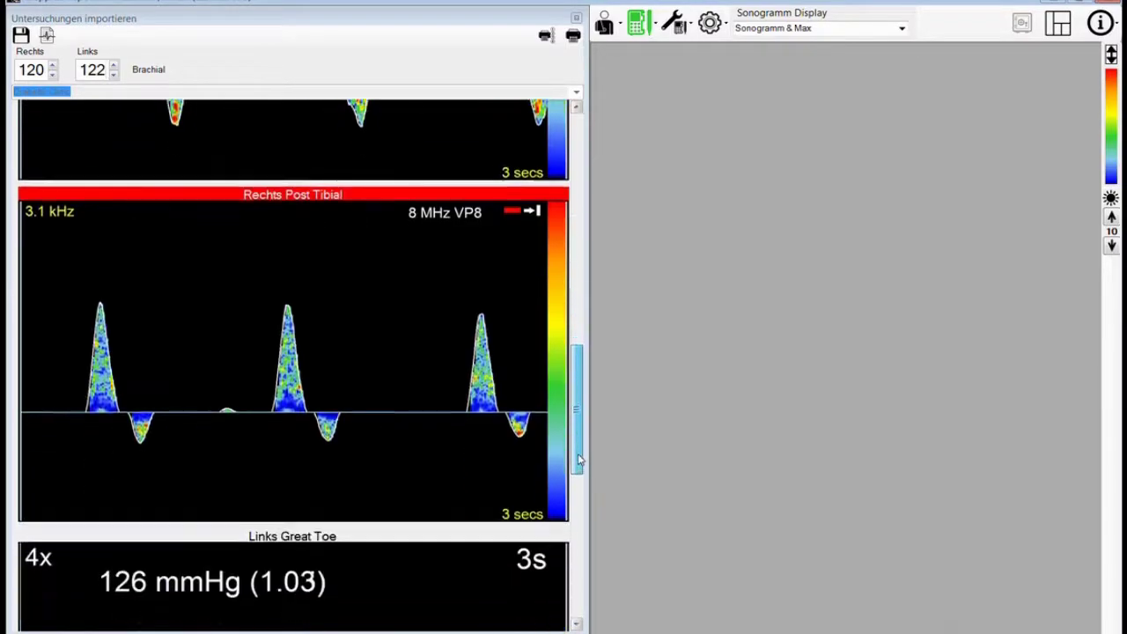
- Set the Rechts Post Tibial trace's Systolisch value to 128 mmHg (index 1.05)
double_click(382, 334)
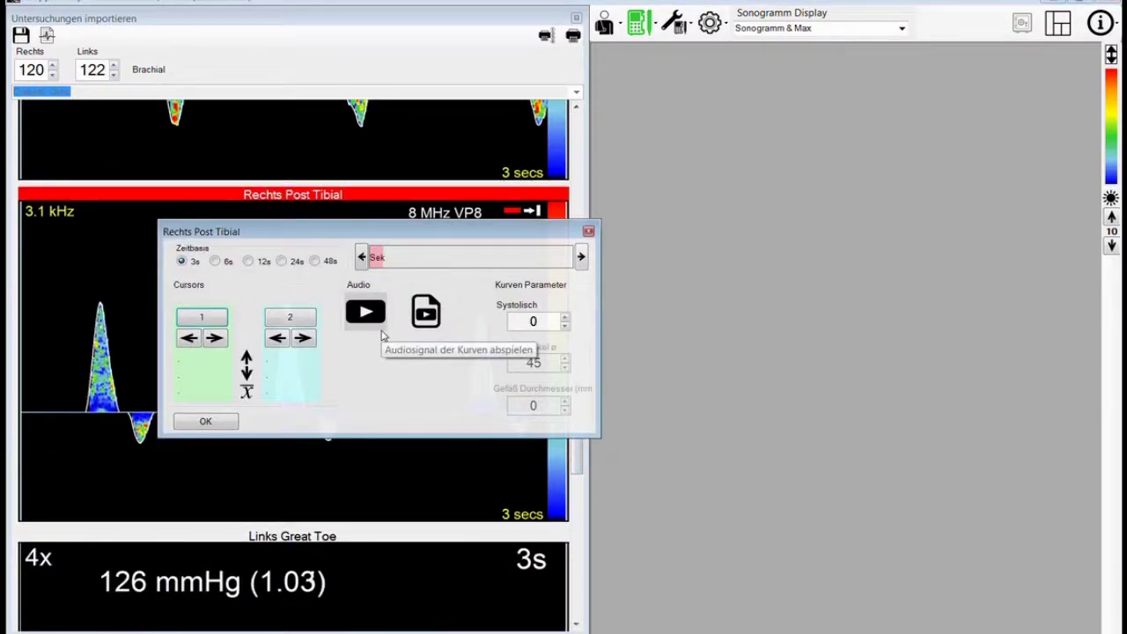
double_click(534, 323)
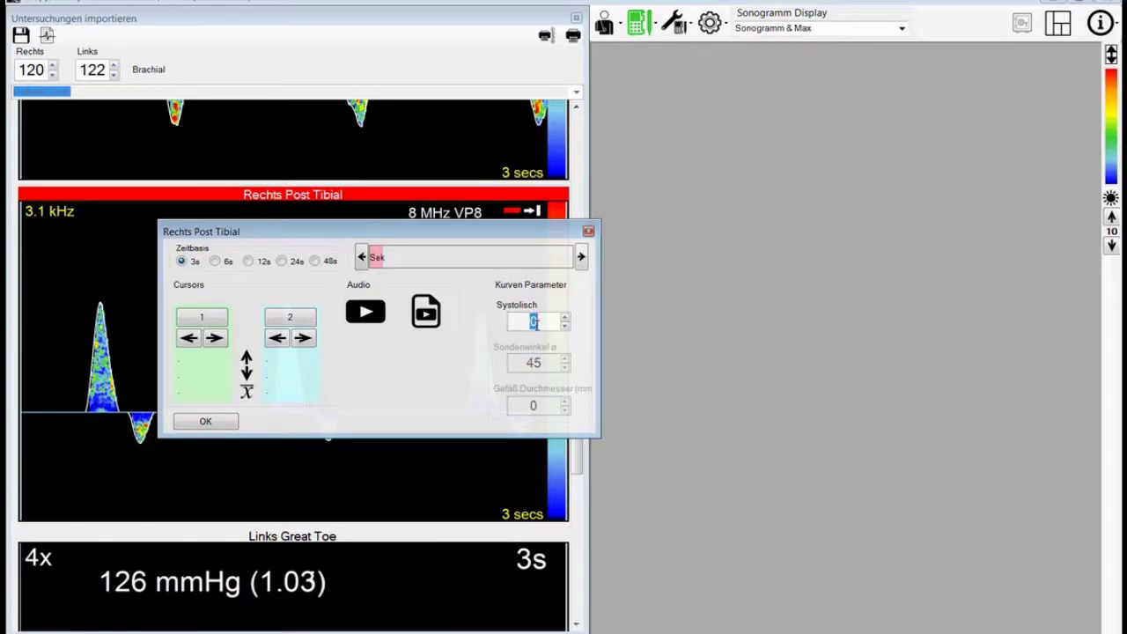
text(128)
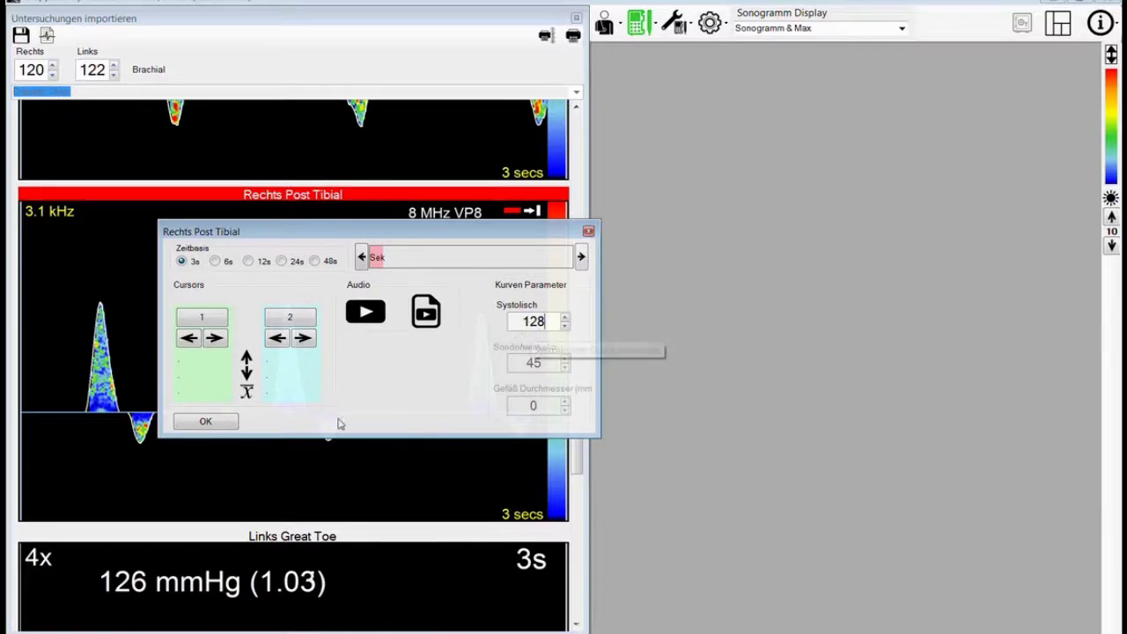
click(216, 424)
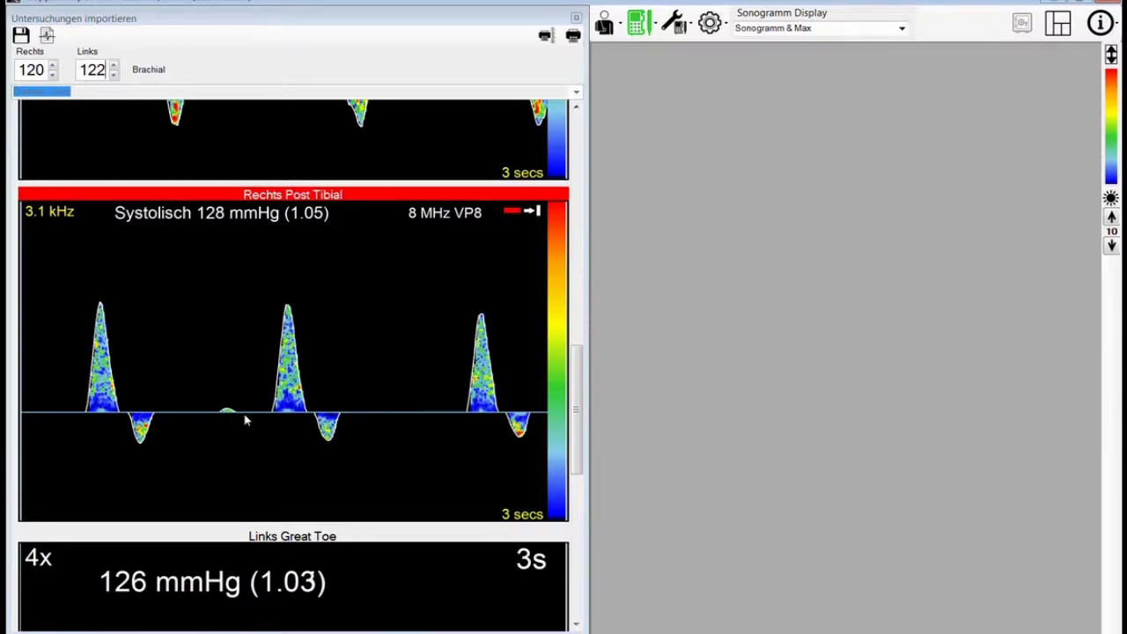
drag(581, 426, 577, 188)
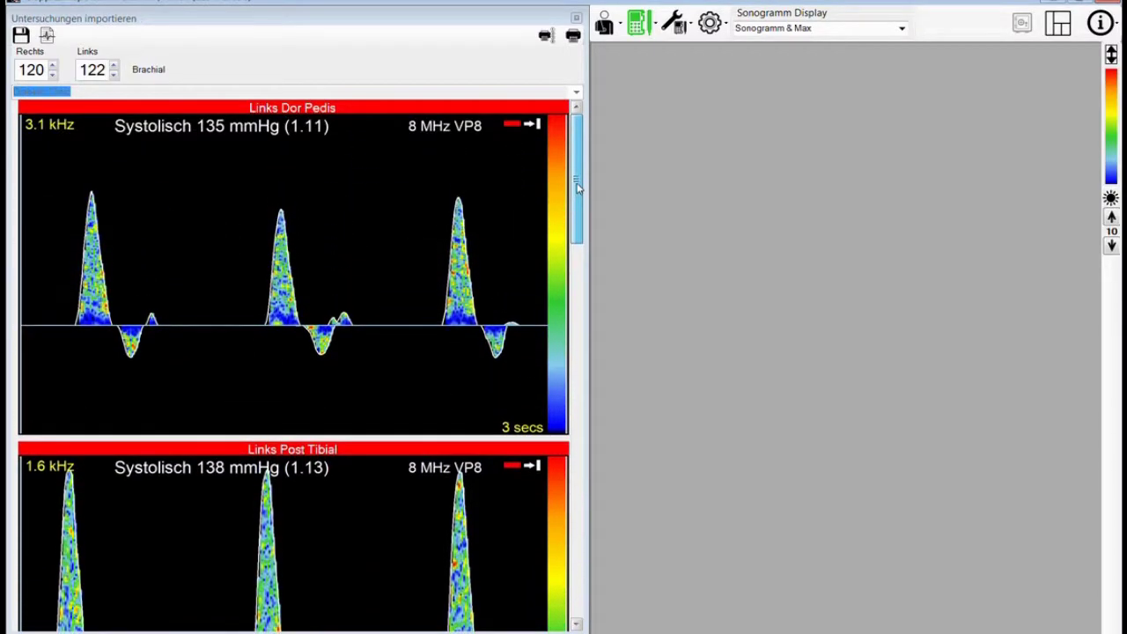
- Narrow the waveform panel and save the examination's changes
drag(578, 187, 609, 536)
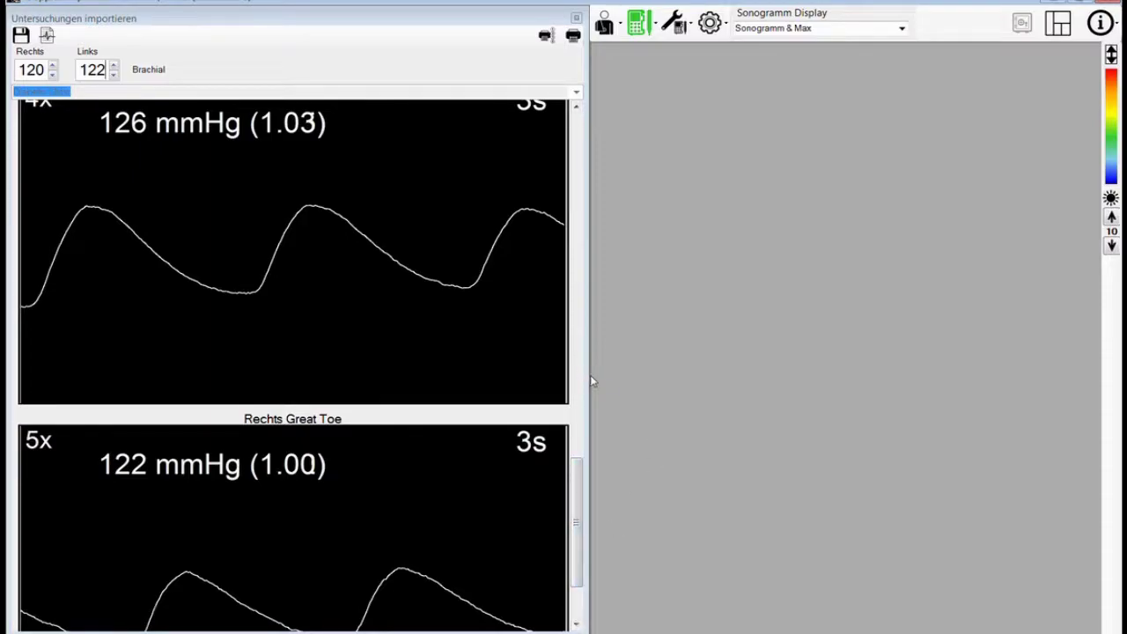
drag(590, 375, 373, 370)
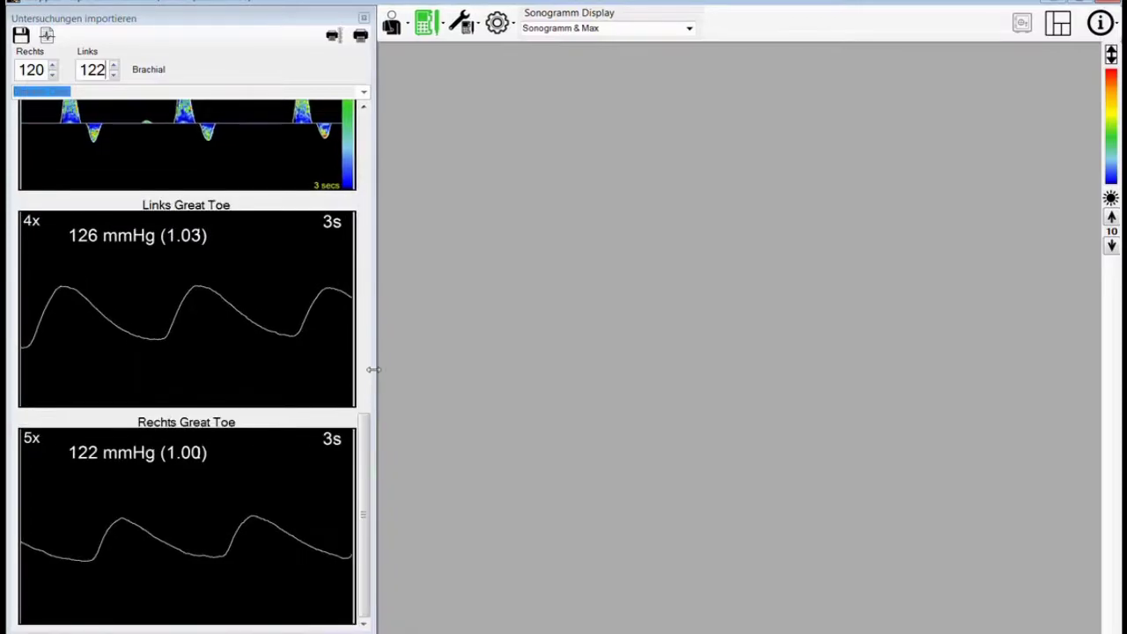
click(19, 33)
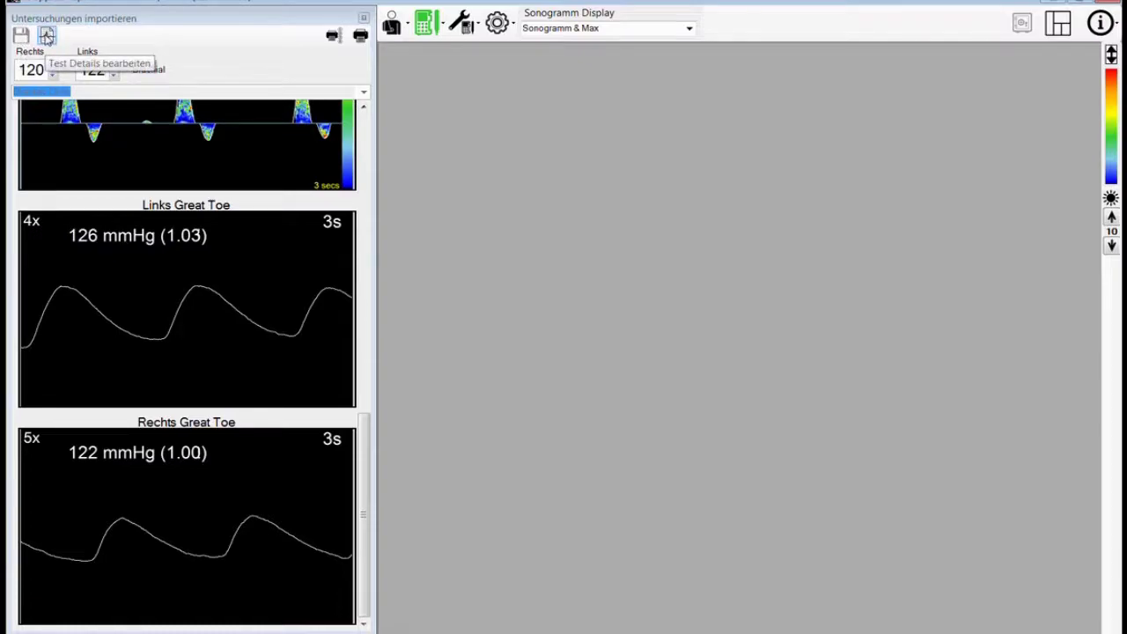
- Enter the diagnosis 'ABI ans TBI are normal.' in the test details and confirm
click(47, 35)
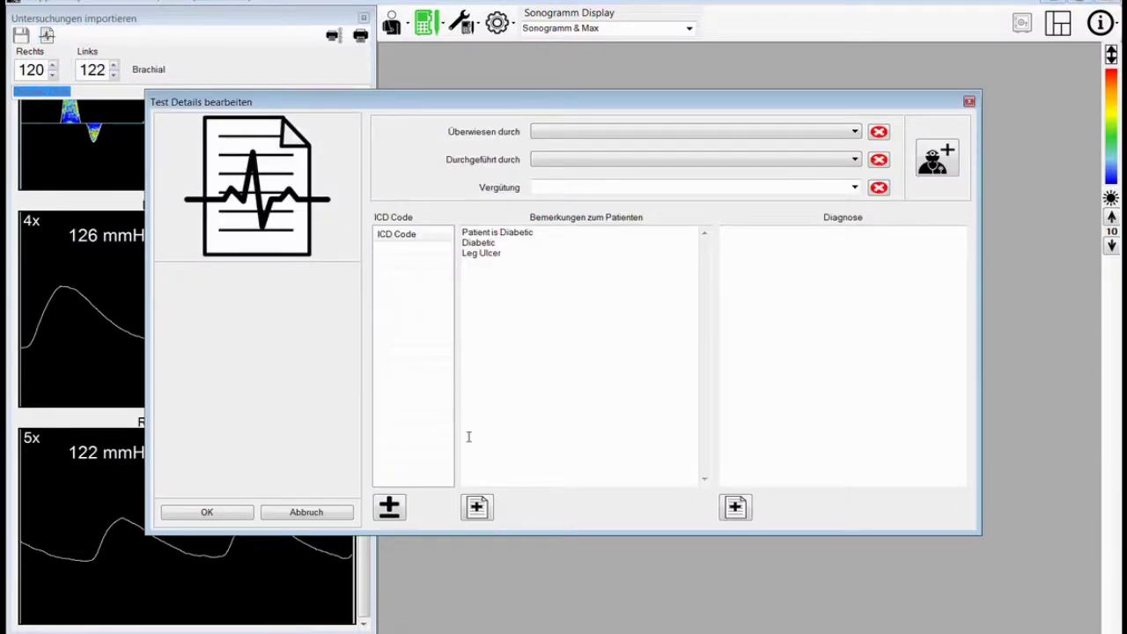
click(750, 247)
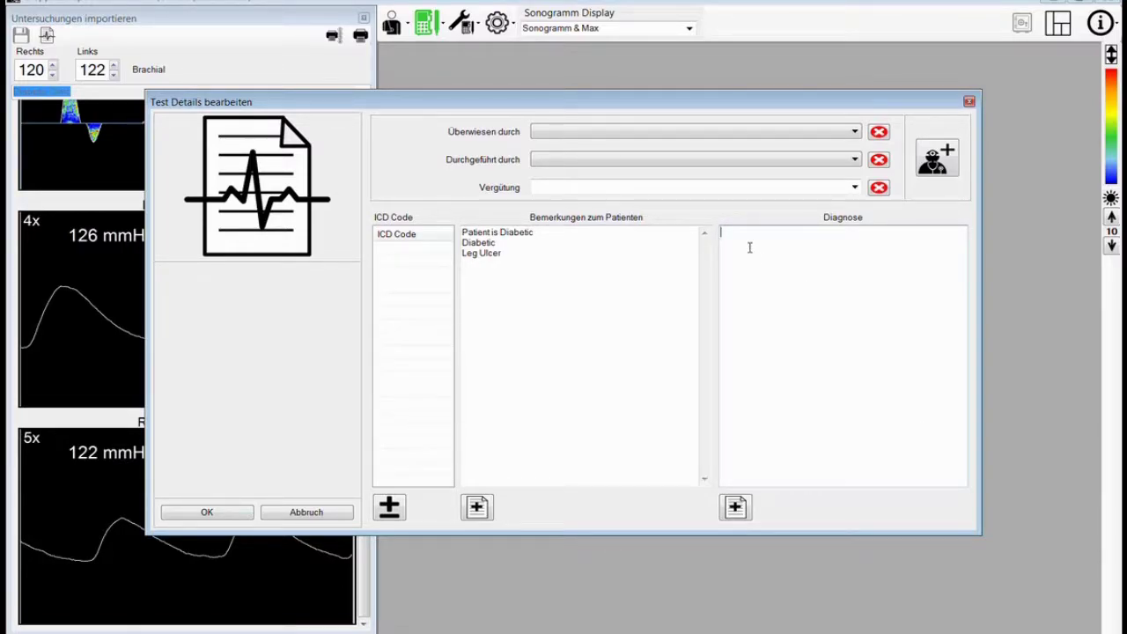
text(ABI ans TBA)
key(BackSpace)
text(I are norm)
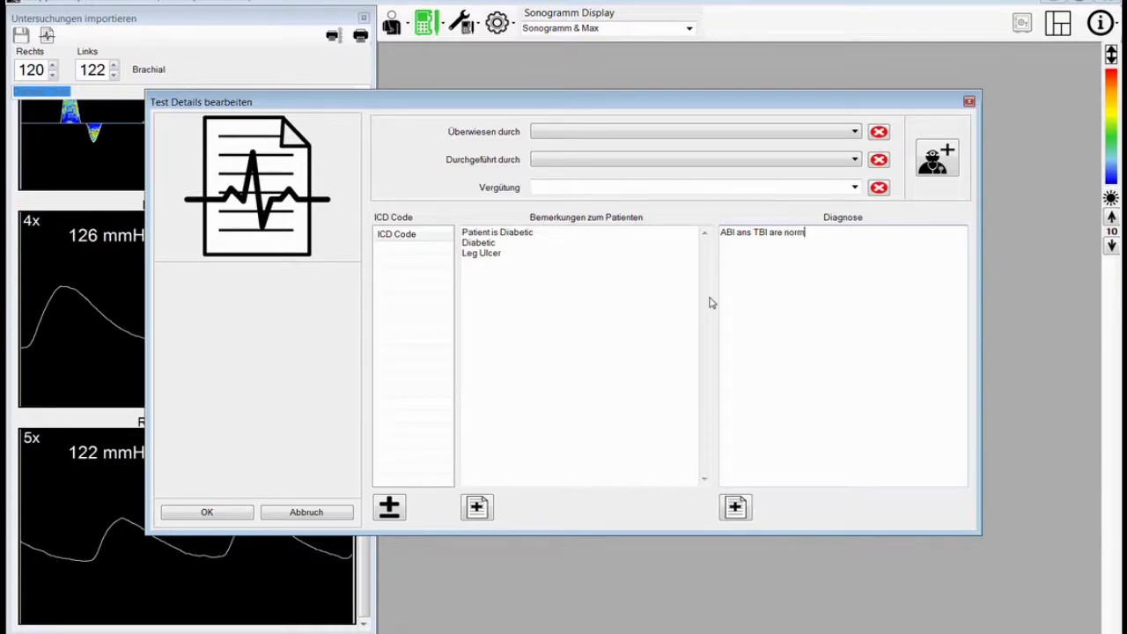
text(al.)
click(238, 516)
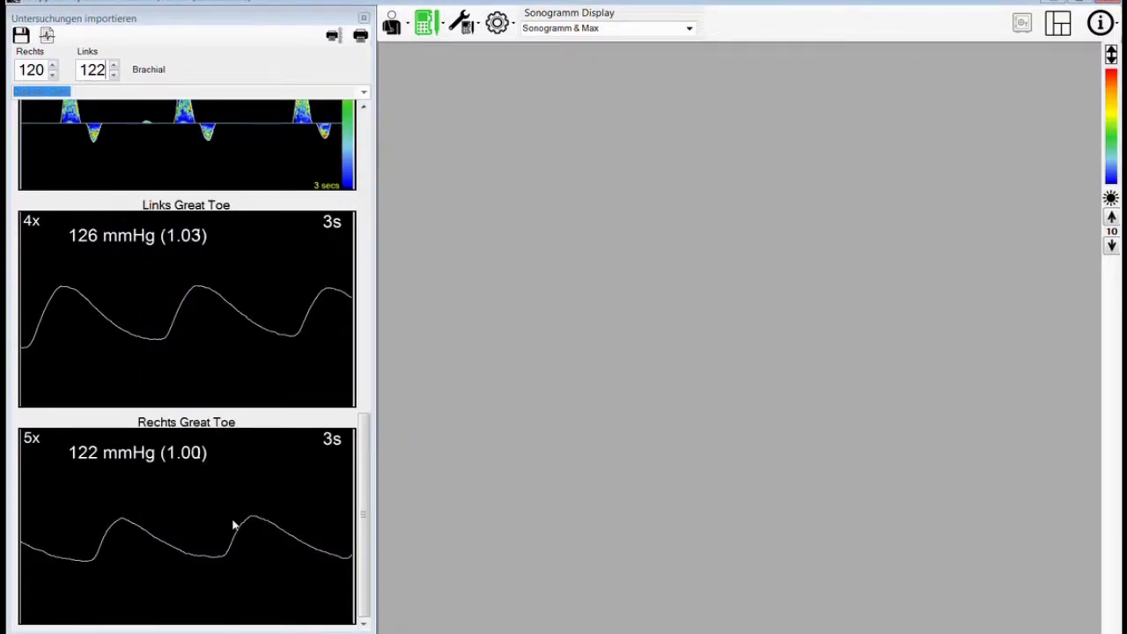
- Print the examination profile to docuPrinter to generate the Diabetic Clinic report preview
drag(374, 377, 275, 371)
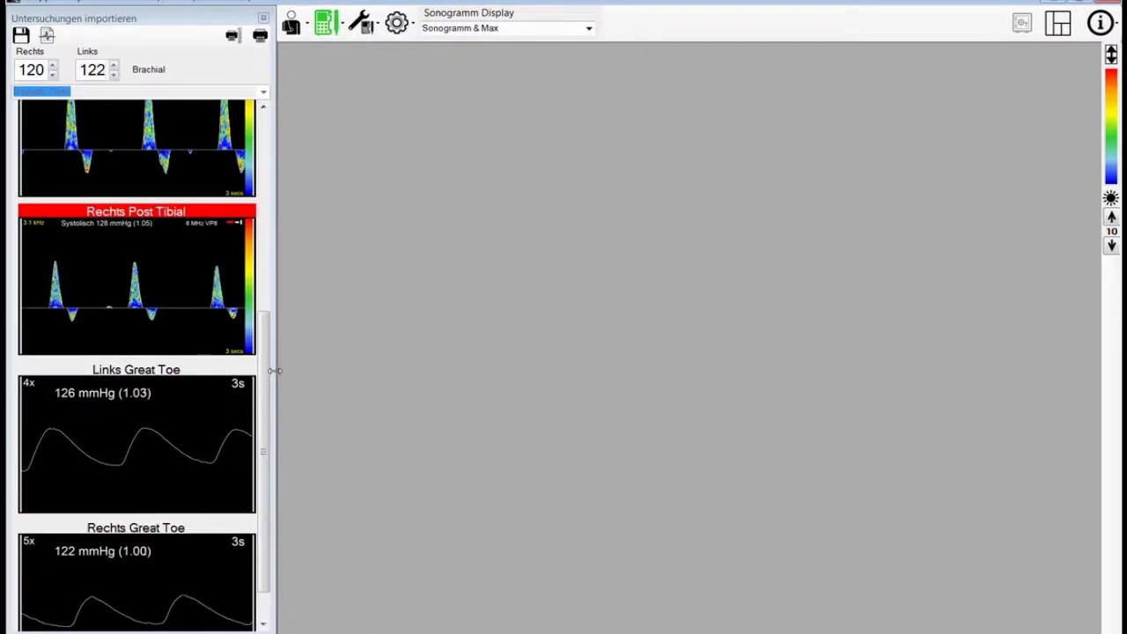
drag(275, 371, 313, 384)
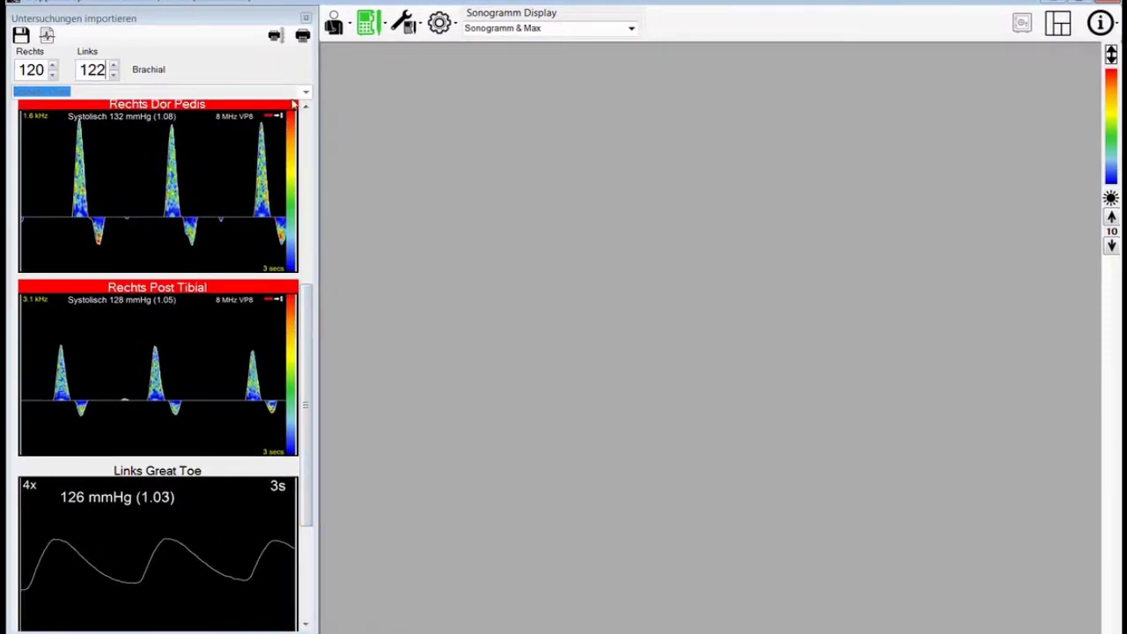
click(303, 37)
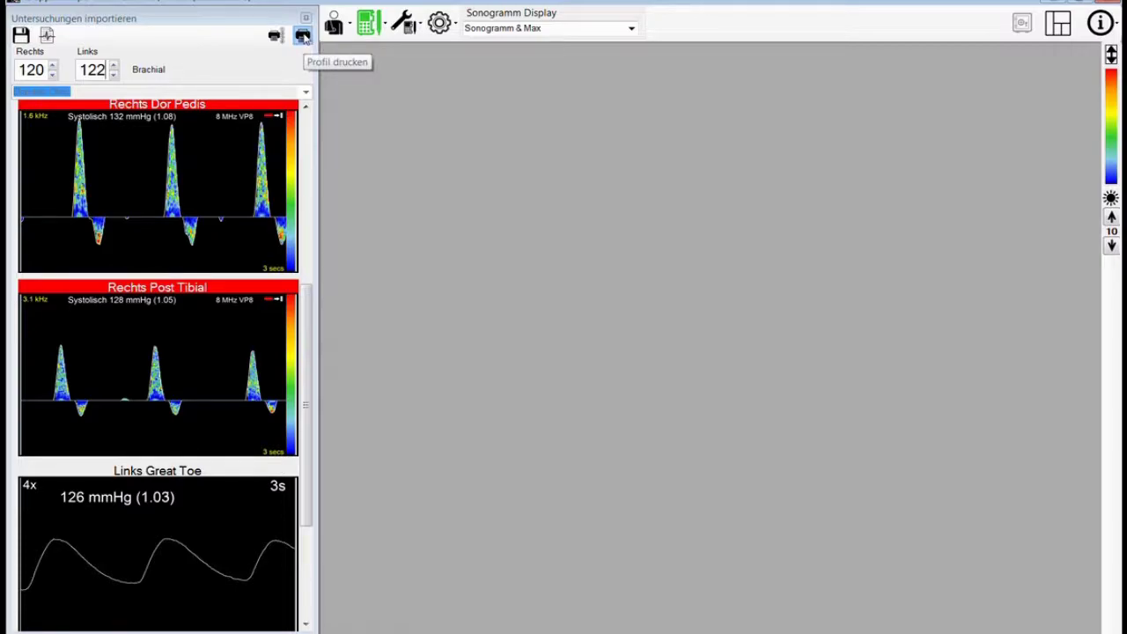
click(636, 168)
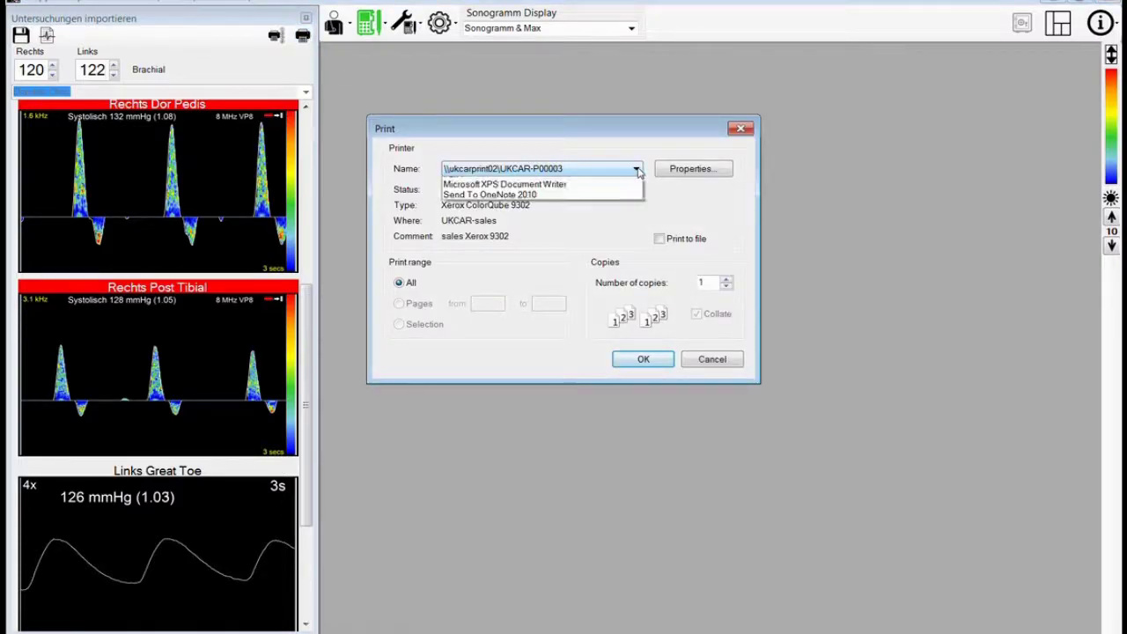
click(579, 209)
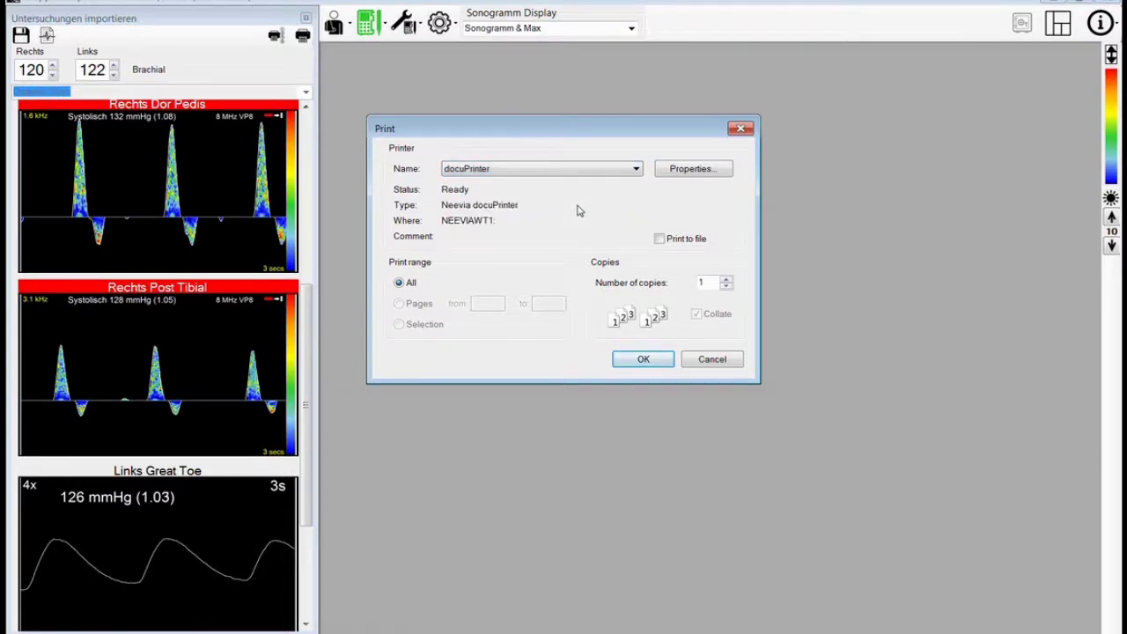
click(640, 355)
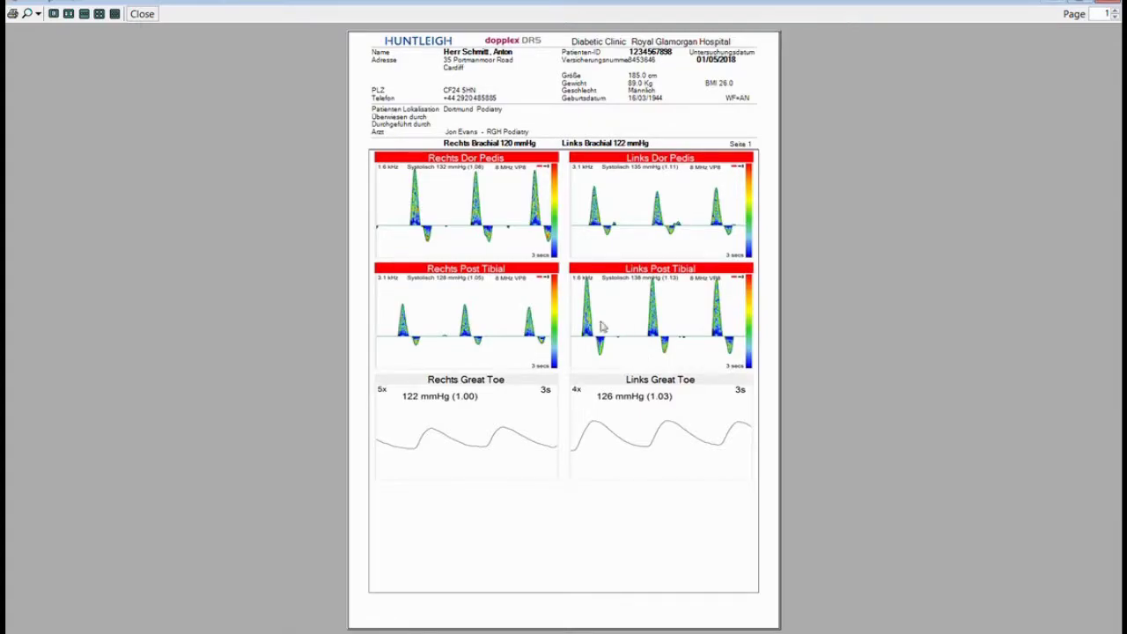
- Close the report preview to return to the 01/05/2018 examination
click(143, 14)
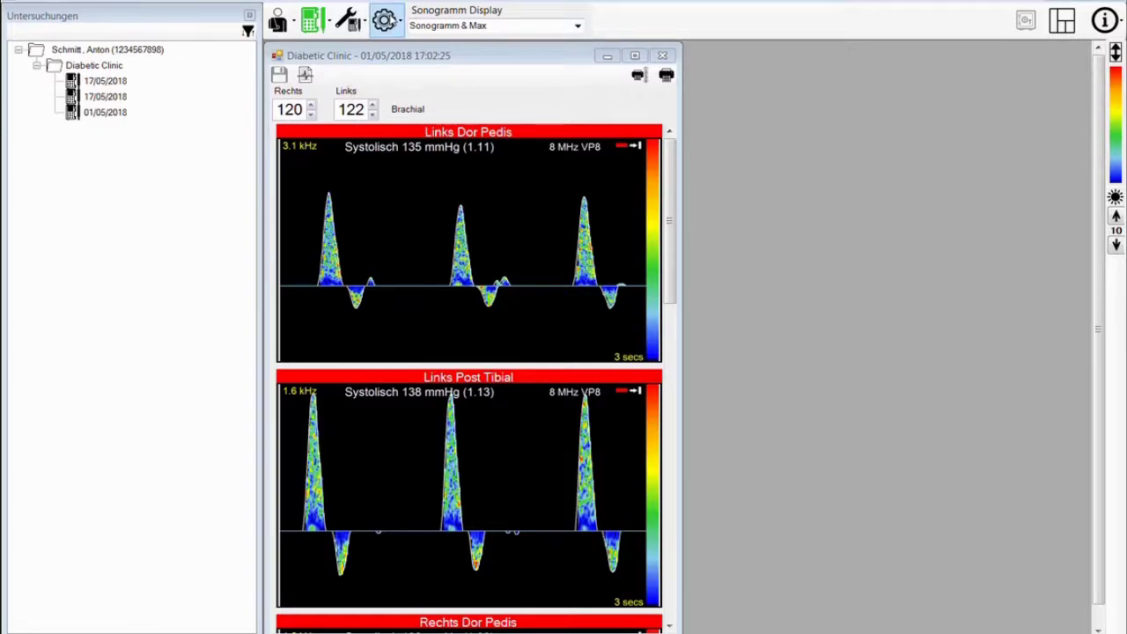
- Open System Optionen and try the ICD Codes, remarks and Diagnose printout settings
click(385, 19)
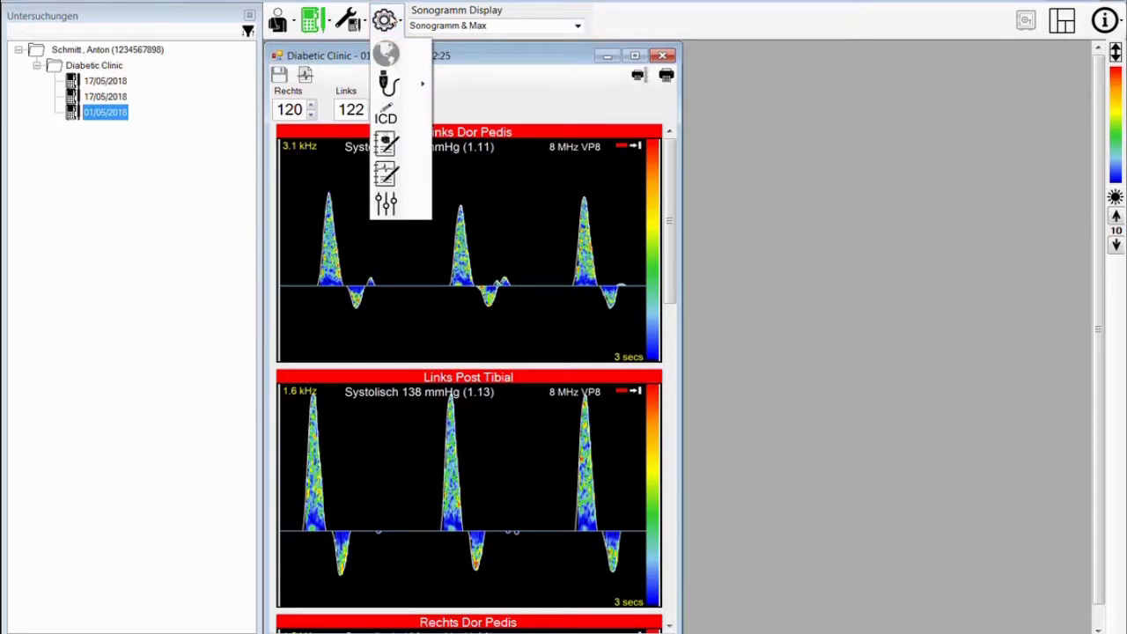
click(387, 205)
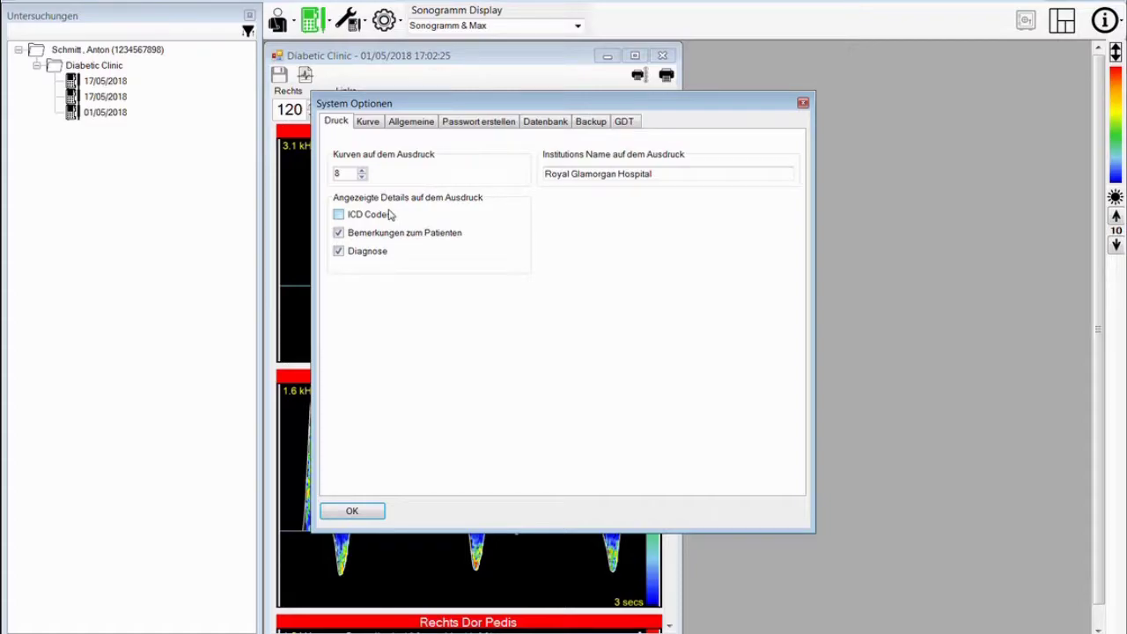
drag(473, 103, 820, 150)
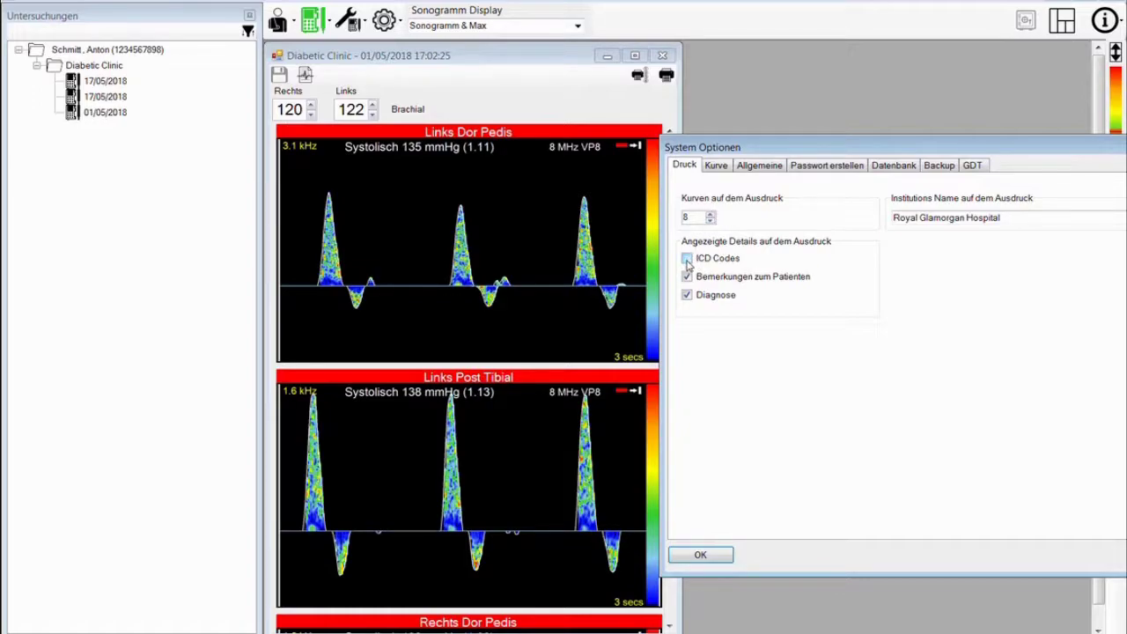
click(686, 260)
click(687, 260)
click(687, 276)
click(688, 297)
click(688, 297)
click(688, 277)
click(687, 295)
click(1013, 217)
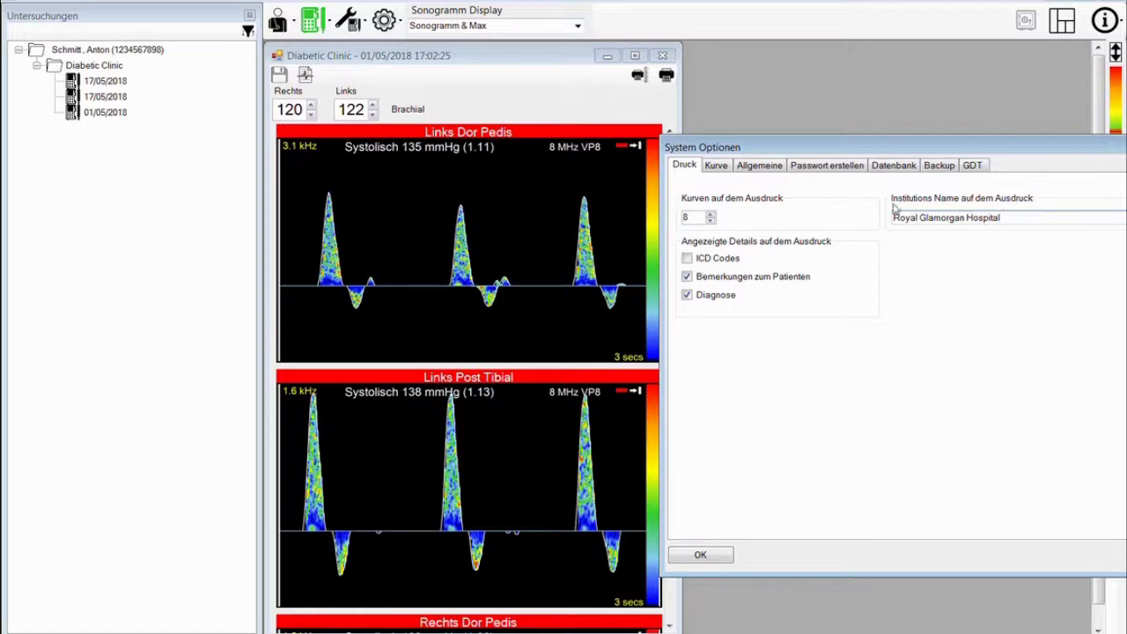
- On the Kurve tab, turn on HR, PI, n Zyklen zählen and Zeige Skalierung
click(717, 166)
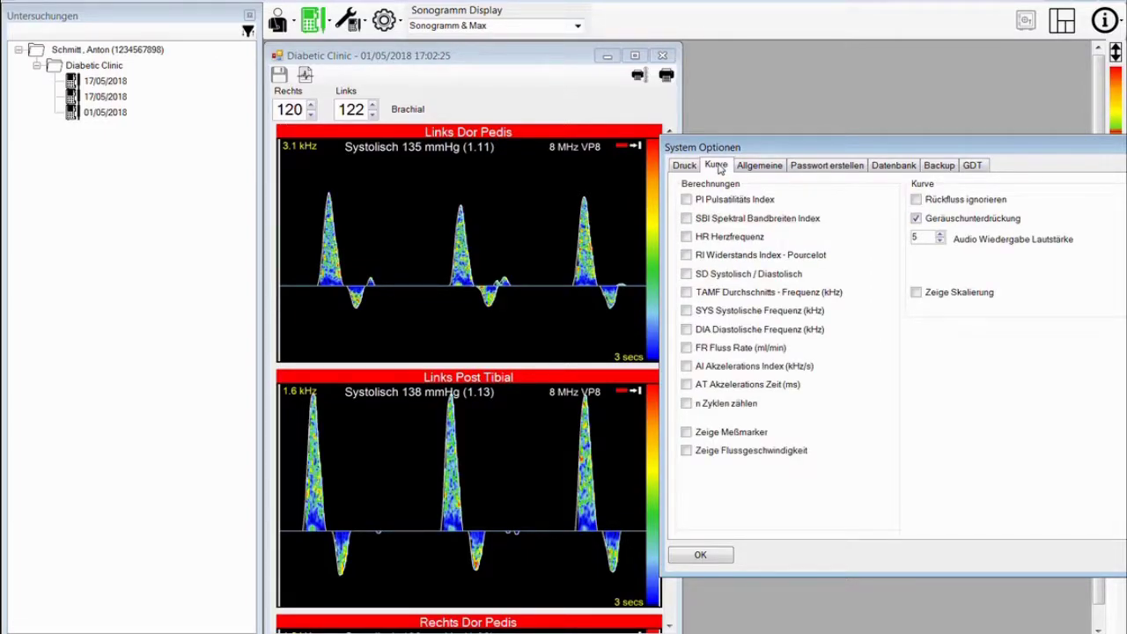
click(686, 220)
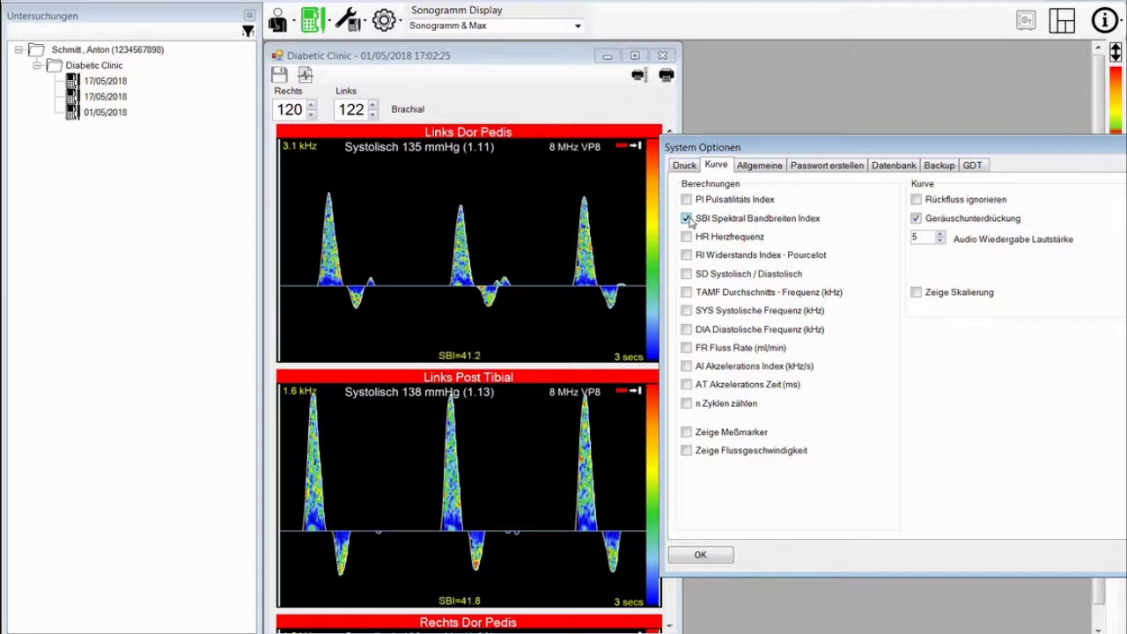
click(687, 219)
click(687, 238)
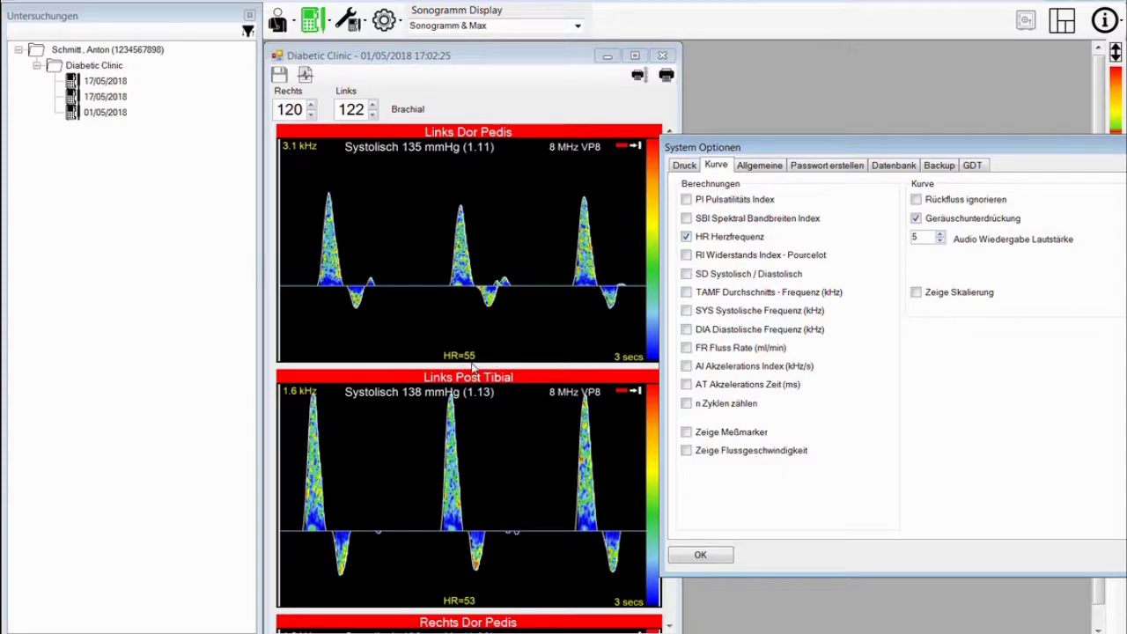
click(688, 200)
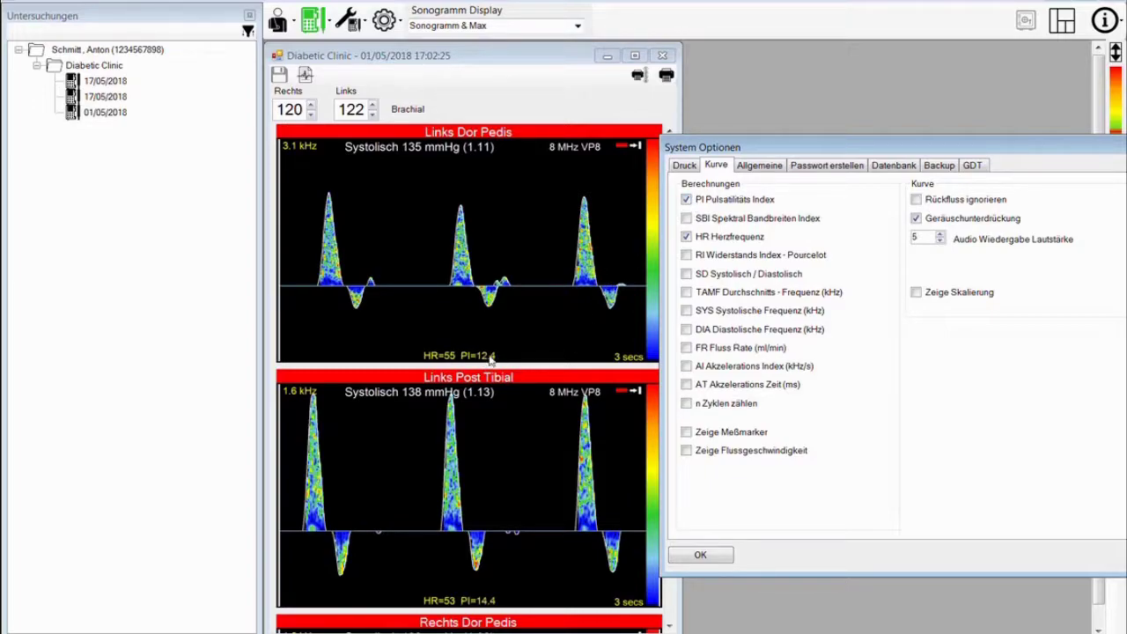
click(688, 404)
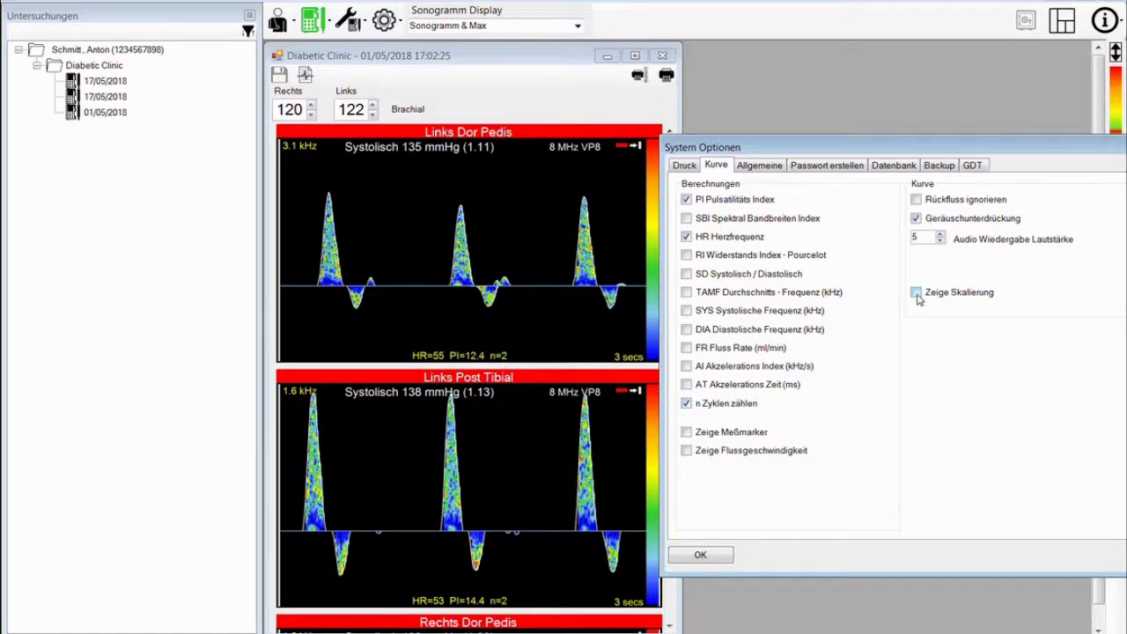
click(917, 294)
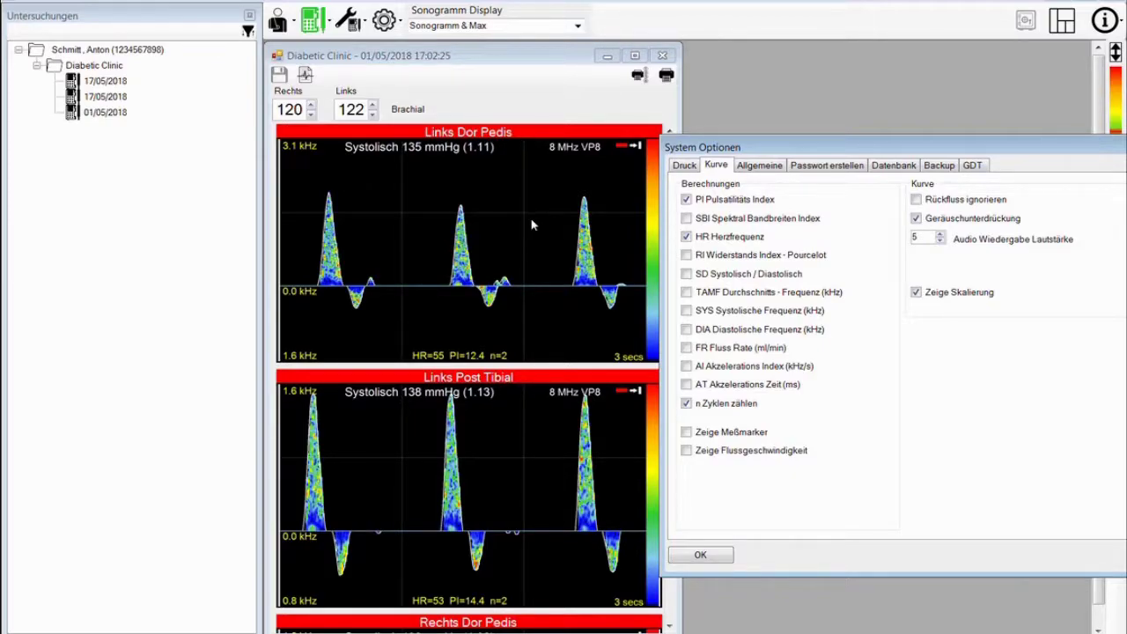
click(770, 168)
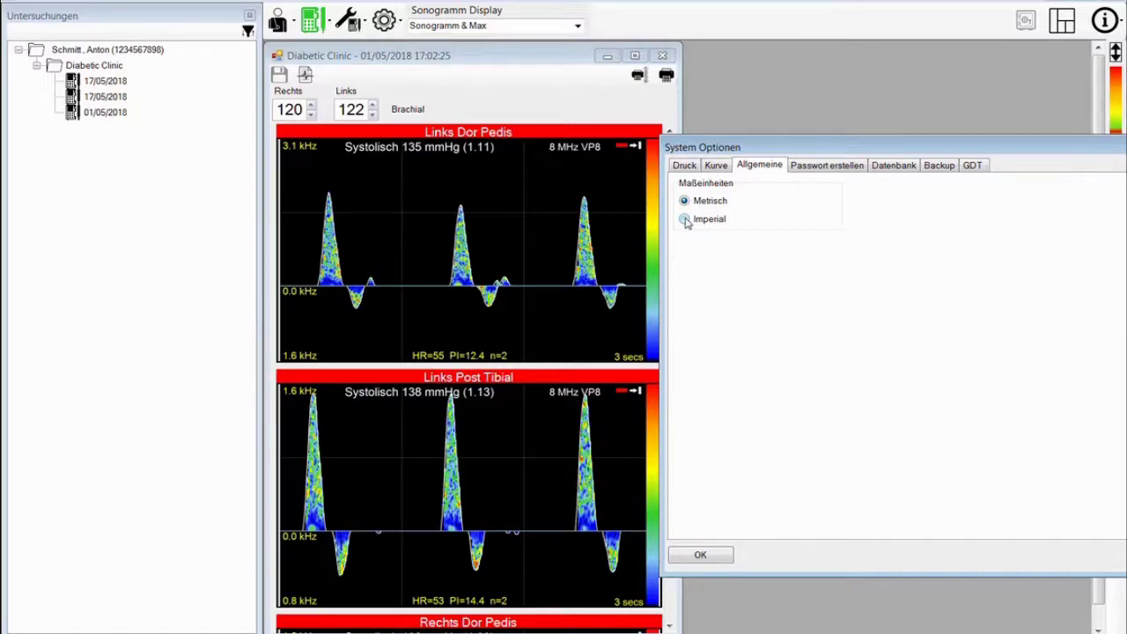
- Look at the password settings, then switch to the Datenbank settings
click(815, 169)
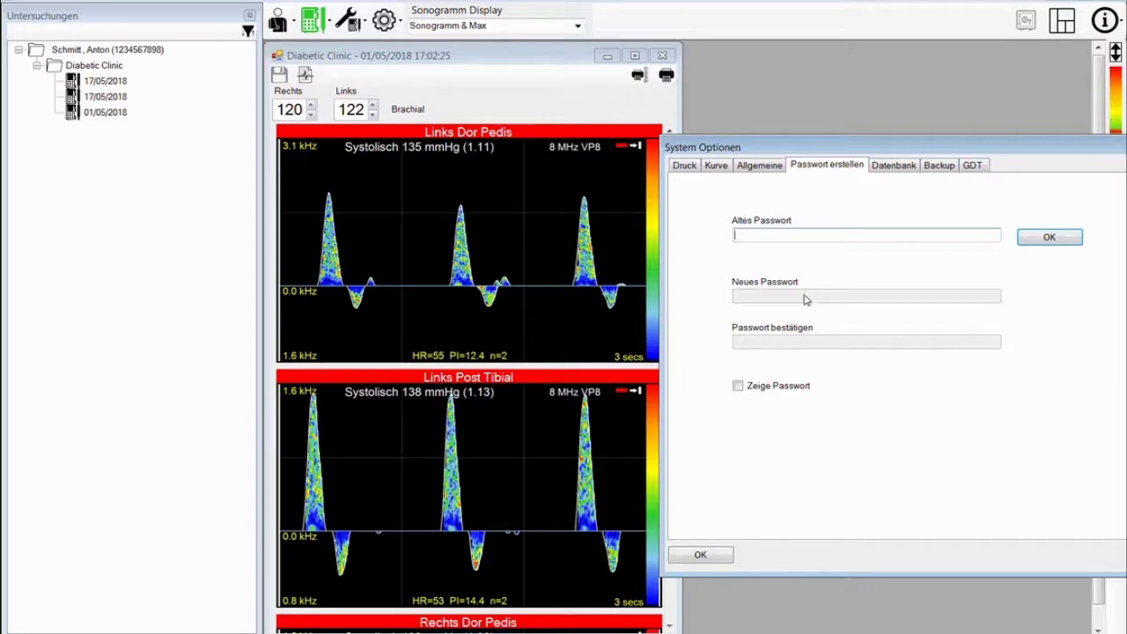
click(891, 166)
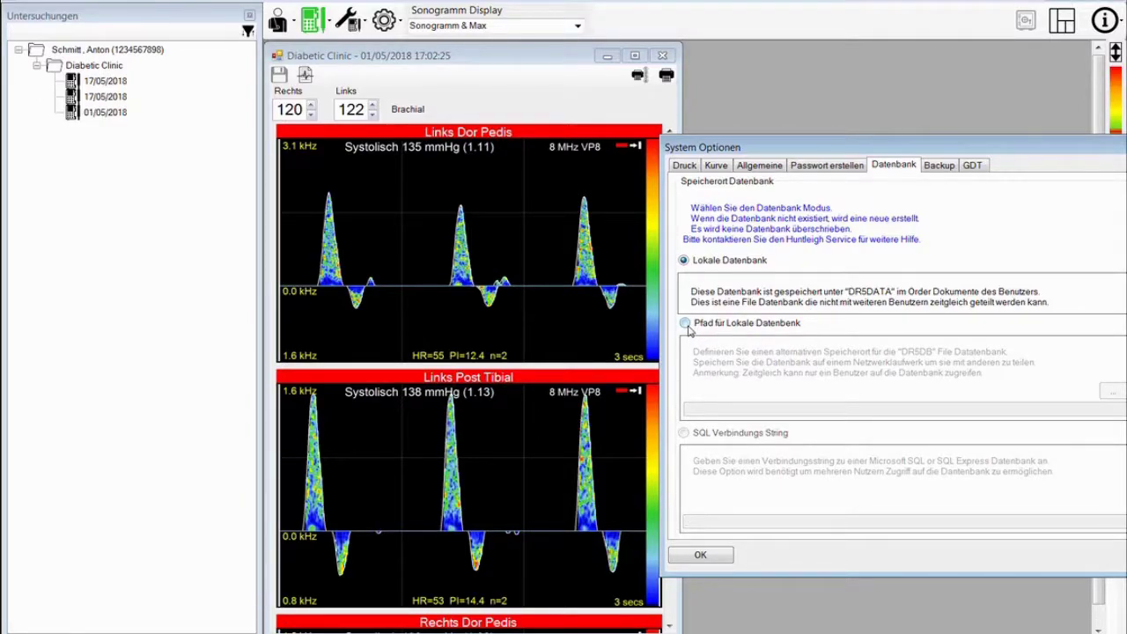
- Try the custom database path option, then return to the default Lokale Datenbank
click(685, 324)
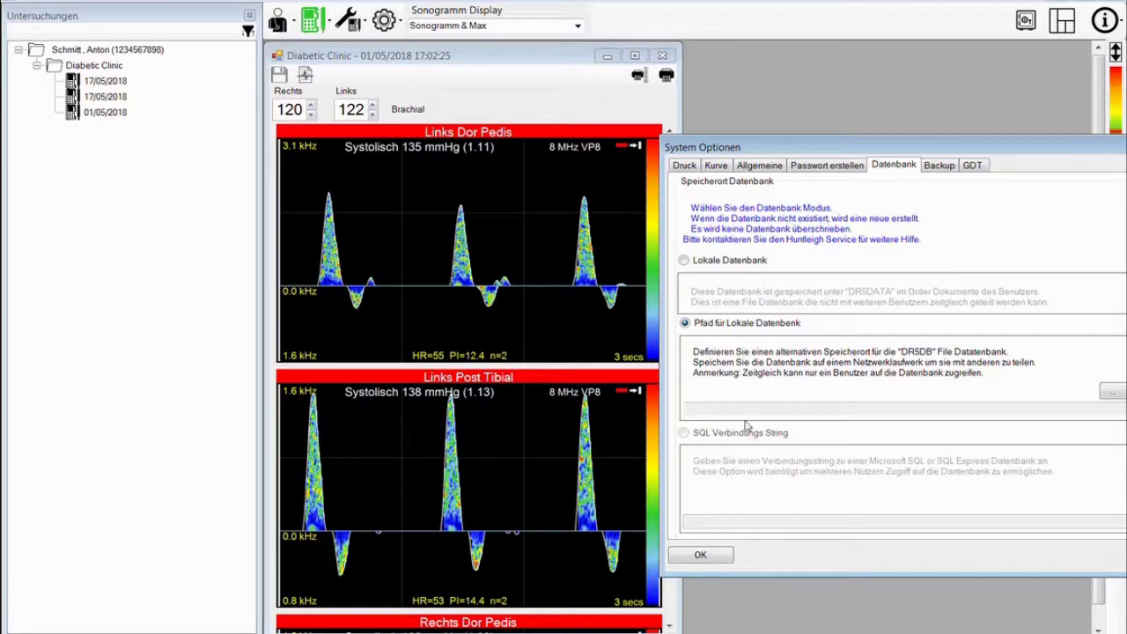
click(684, 262)
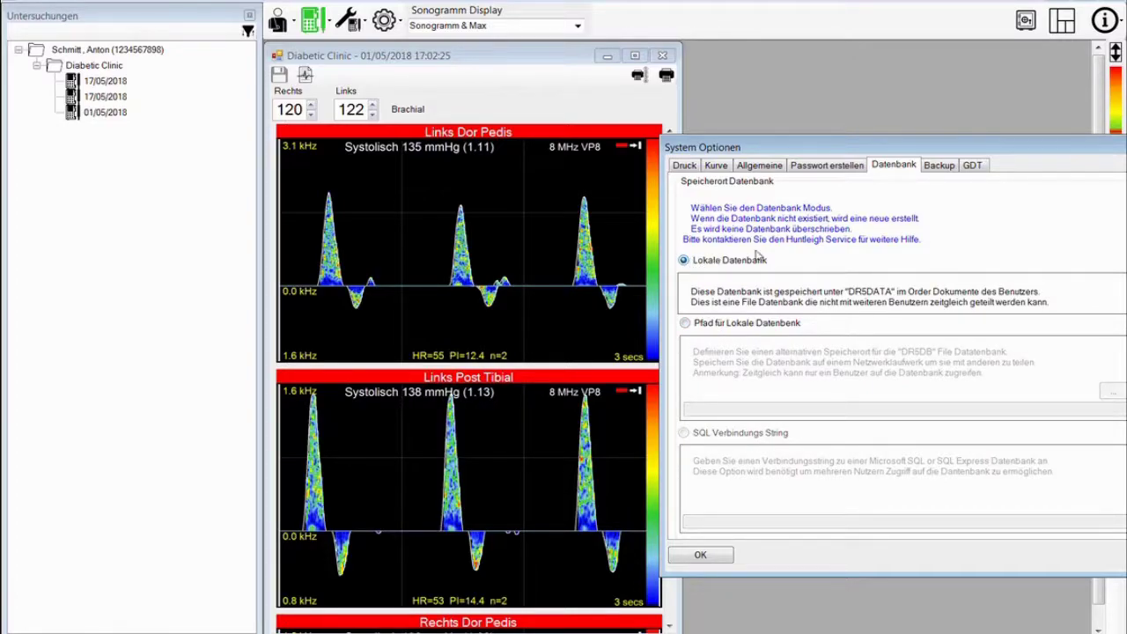
- On the Backup tab, browse the Computer drives for a backup folder, then cancel, leaving it empty
click(941, 168)
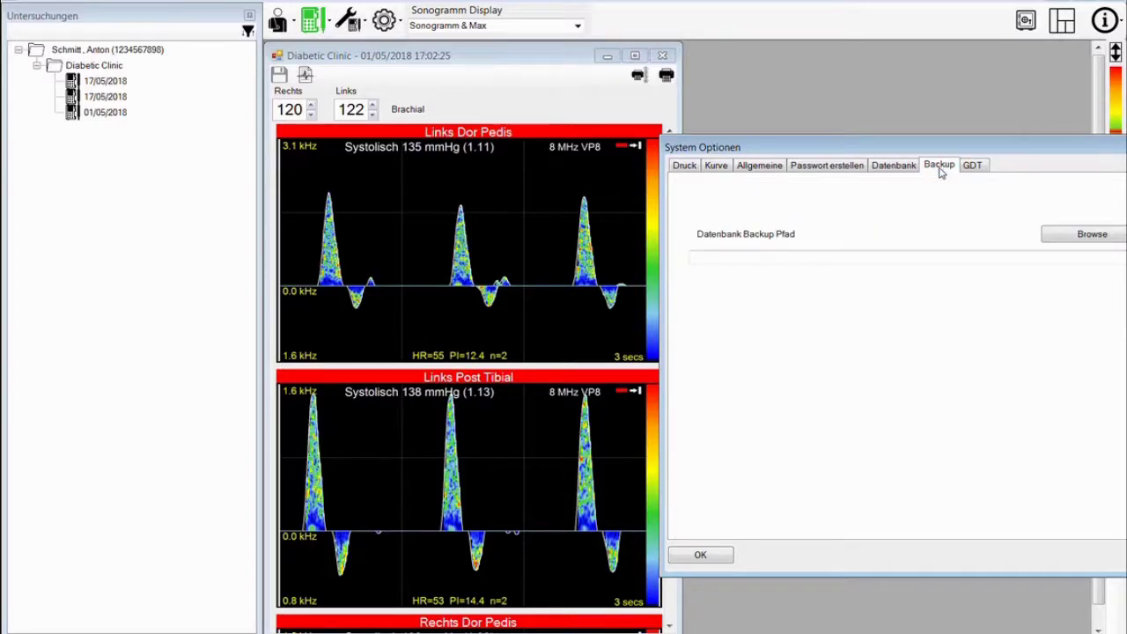
drag(926, 147, 863, 157)
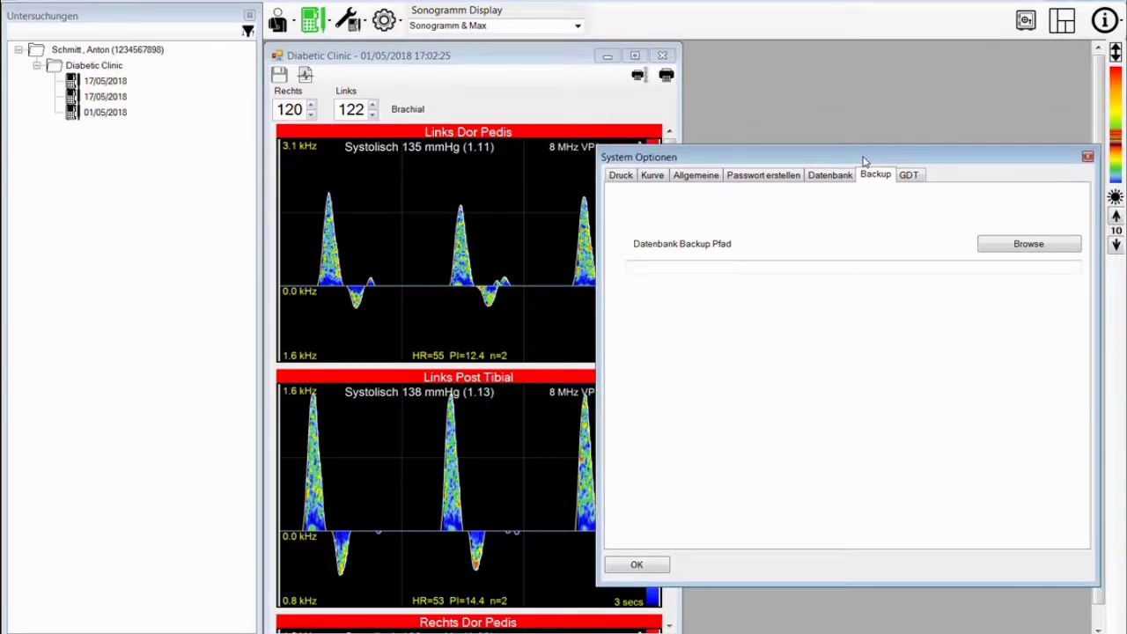
click(1024, 246)
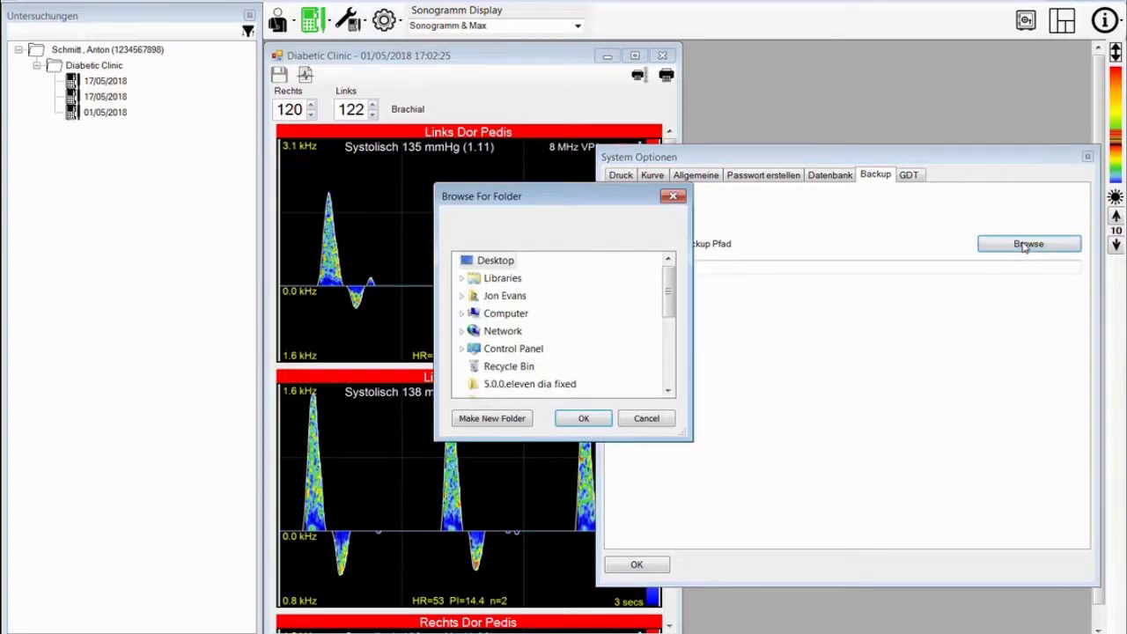
double_click(509, 315)
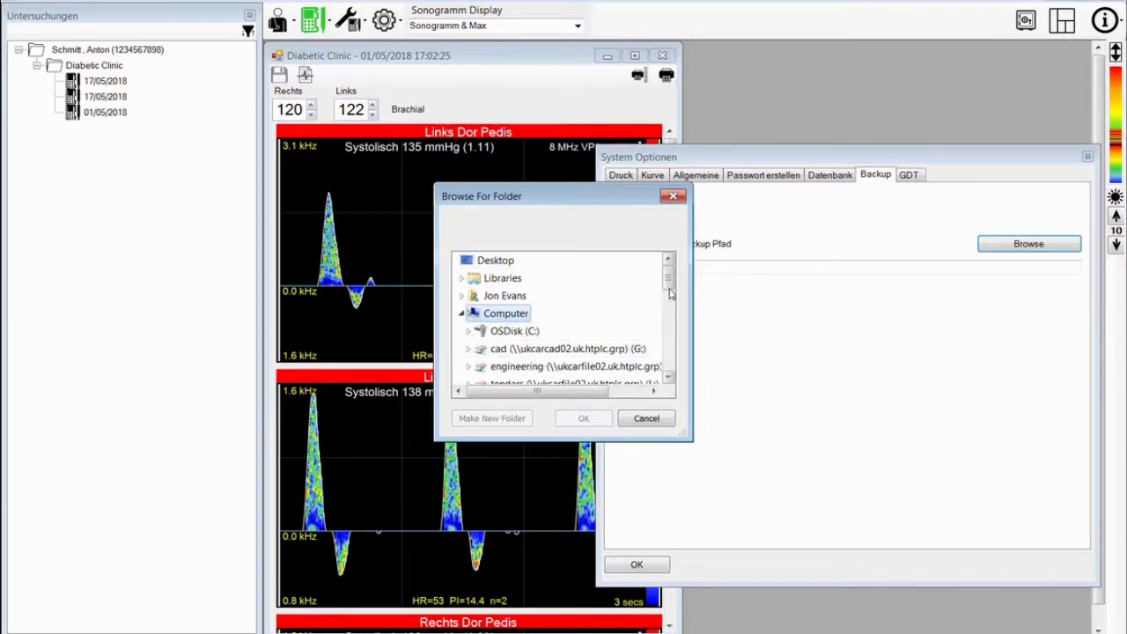
drag(668, 287, 669, 302)
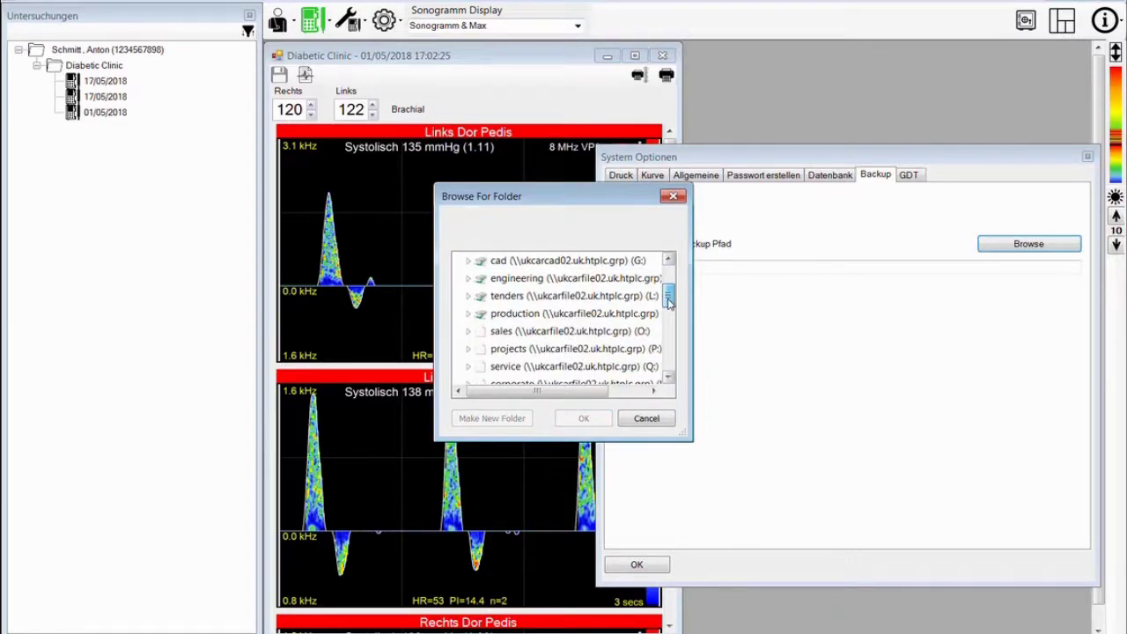
click(646, 421)
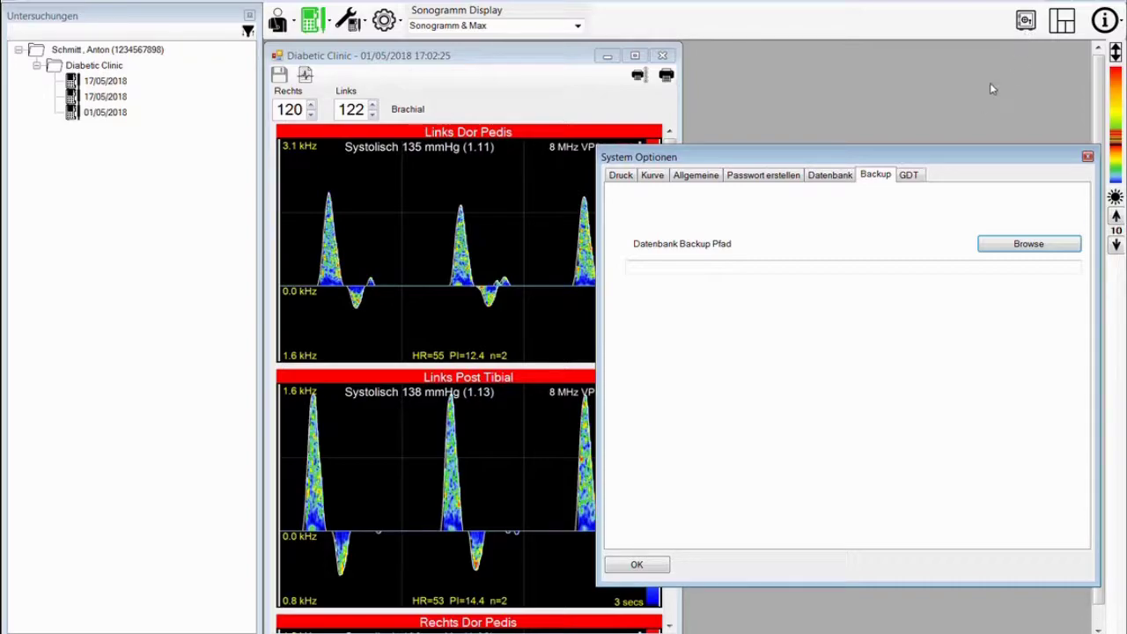
- Untick GDT aktivieren on the GDT tab, then view the Druck settings
click(910, 176)
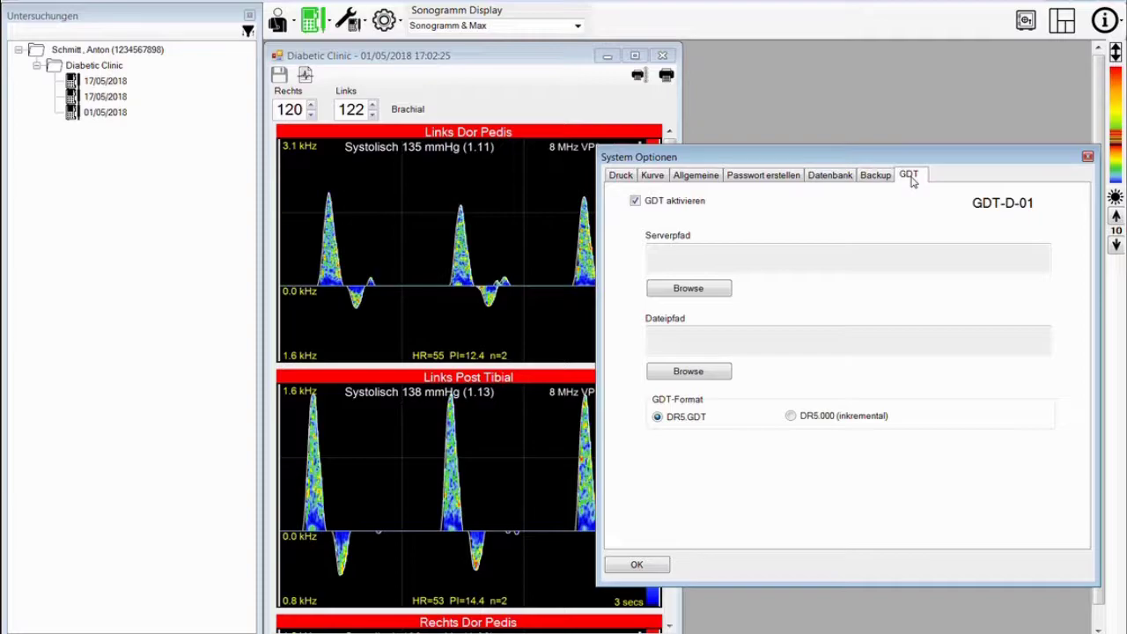
click(634, 202)
click(635, 202)
click(634, 201)
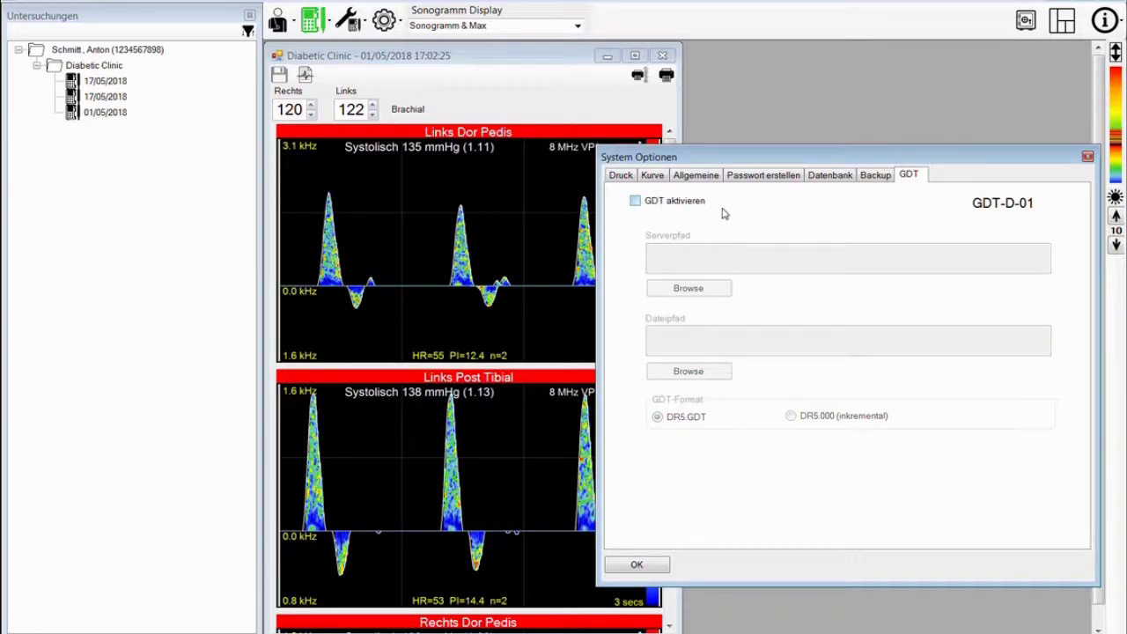
click(619, 176)
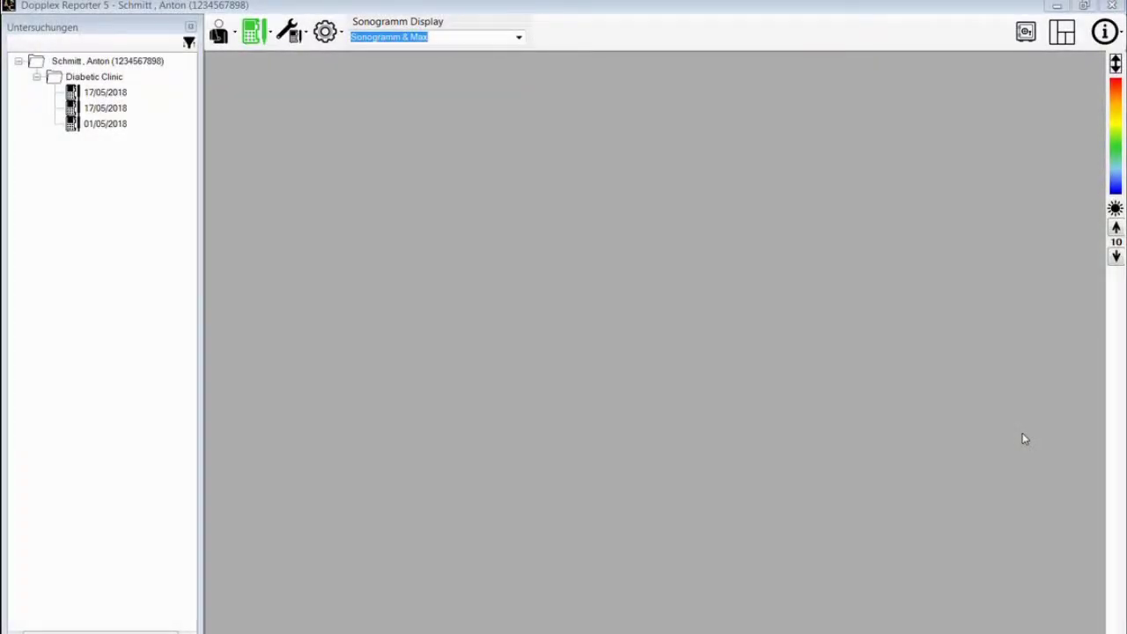
- In Arzt editieren, change the first doctor's Praxis from RGH to NDDH, save, and close the list
click(219, 34)
click(220, 35)
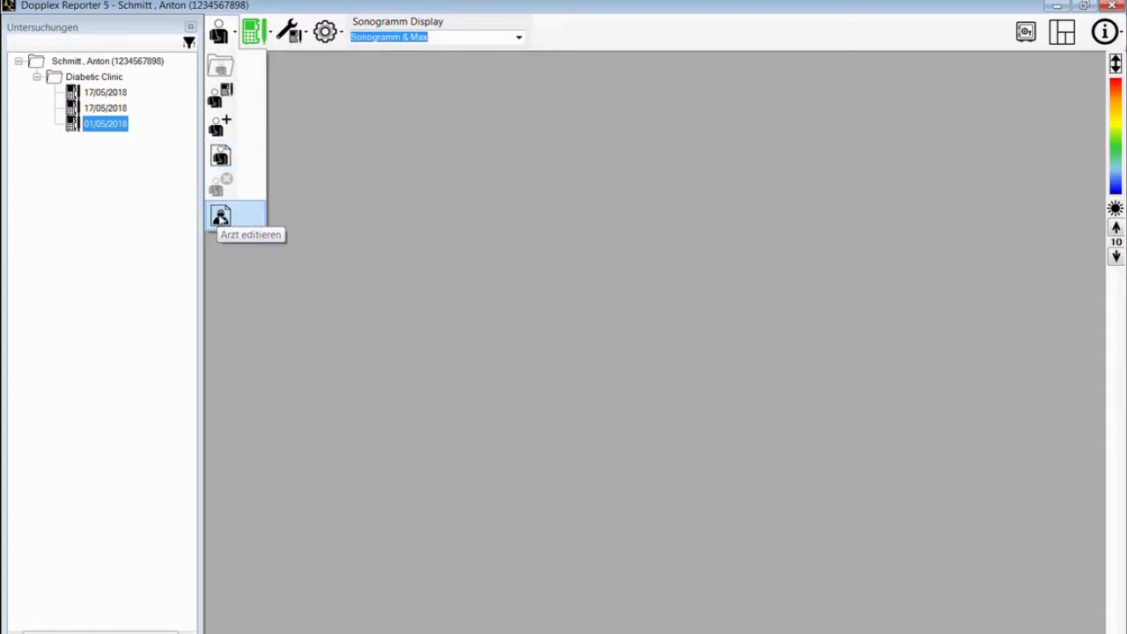
click(220, 216)
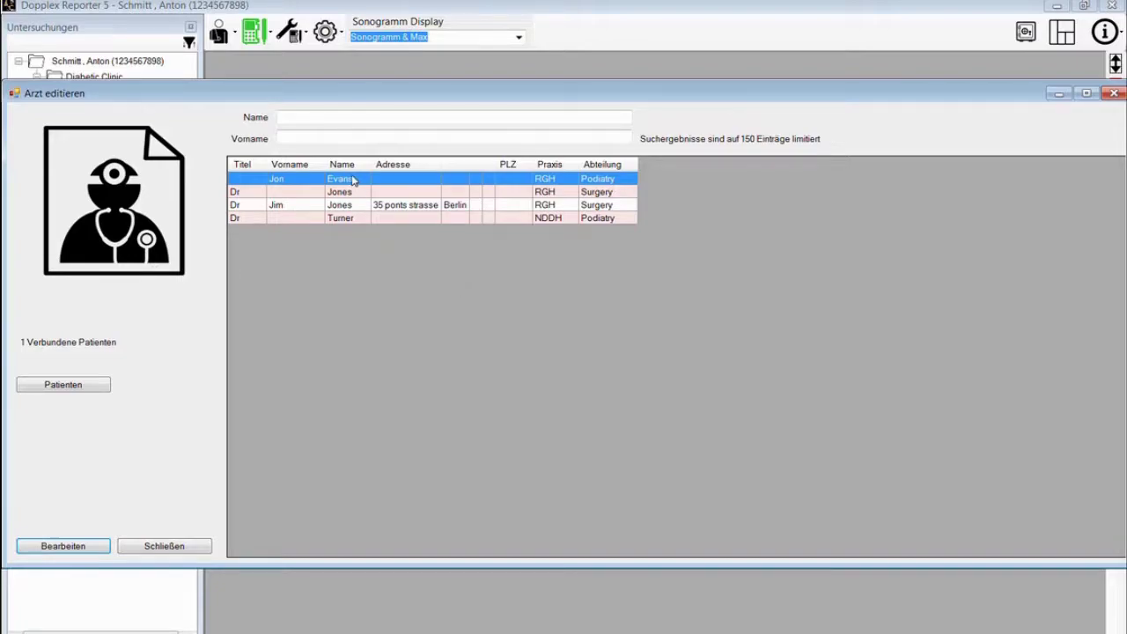
click(77, 546)
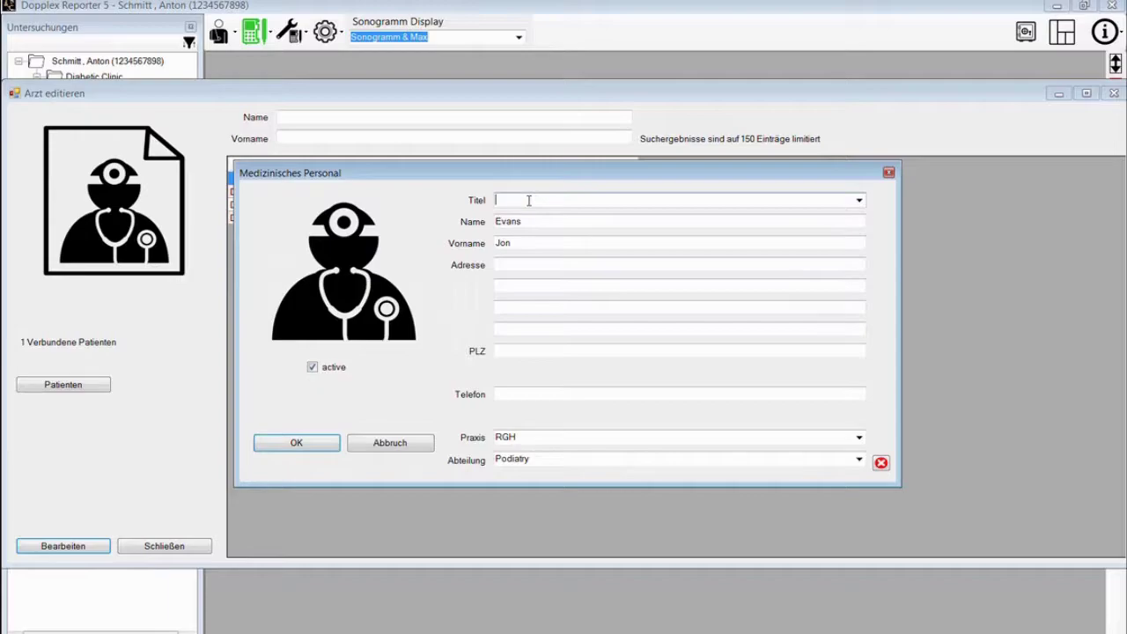
double_click(519, 434)
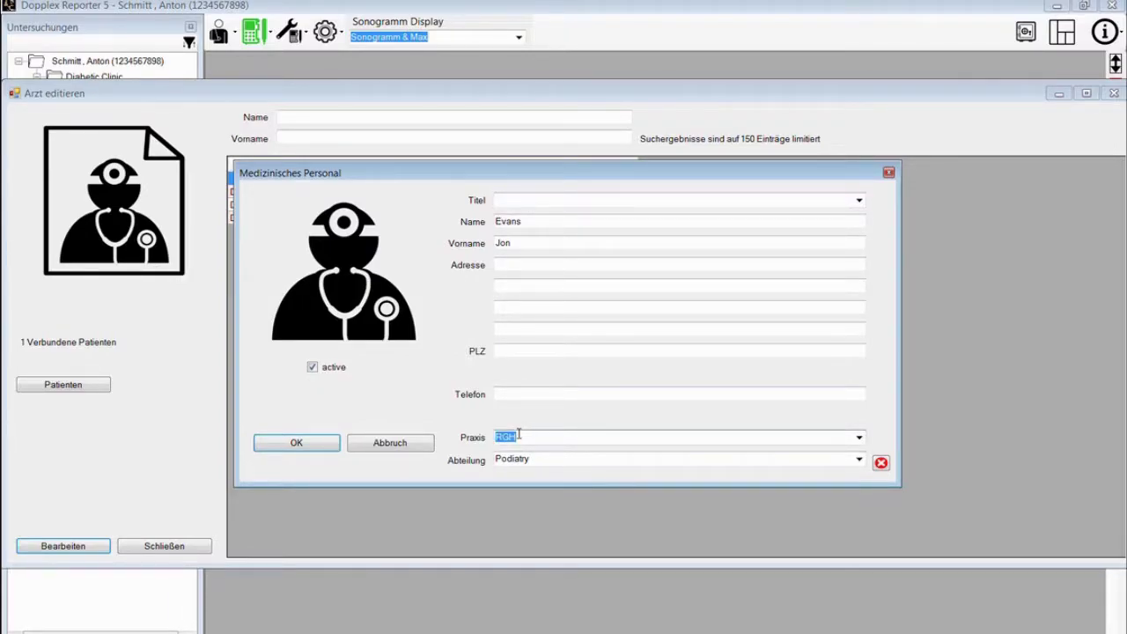
text(NDDH)
click(332, 442)
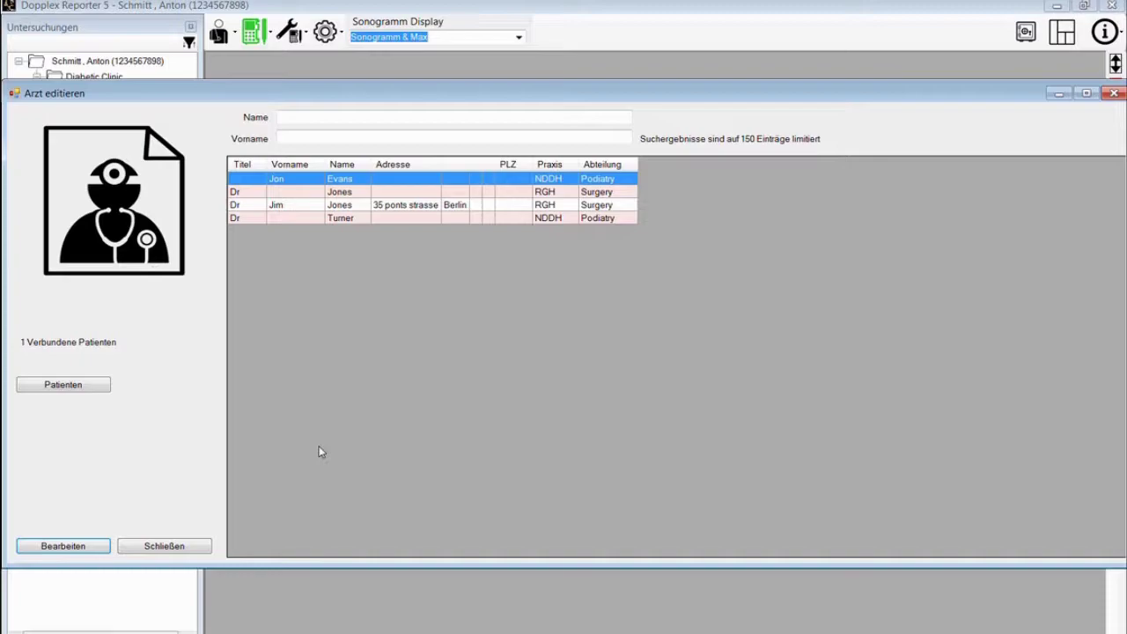
click(1111, 94)
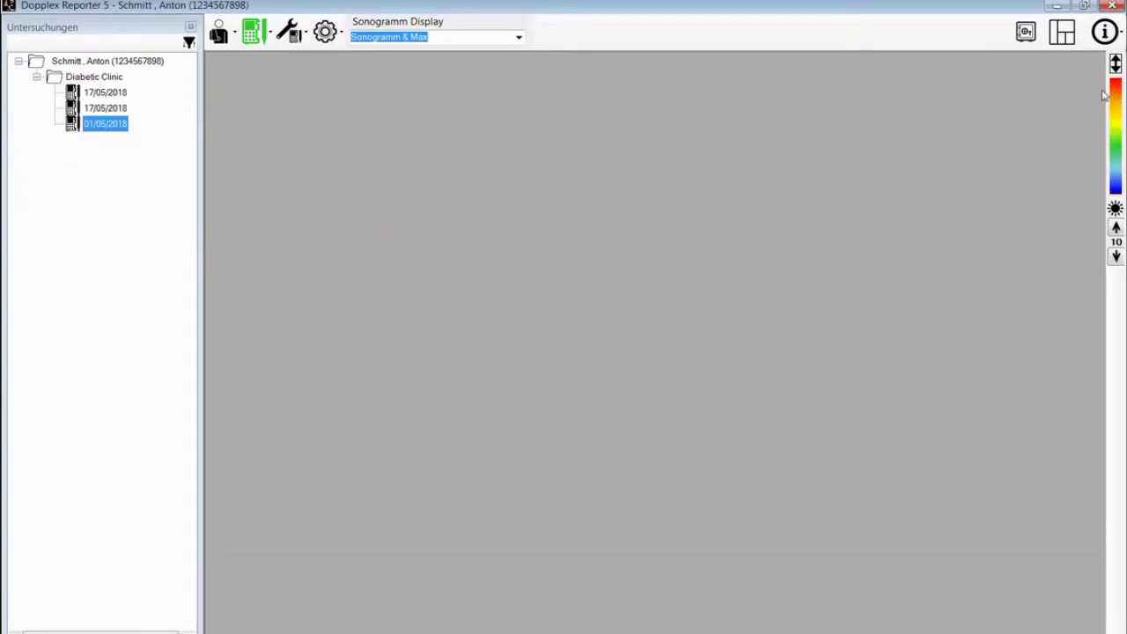
- Open Patienten bearbeiten for the current patient and start a new Arzt hinzufügen entry
click(219, 32)
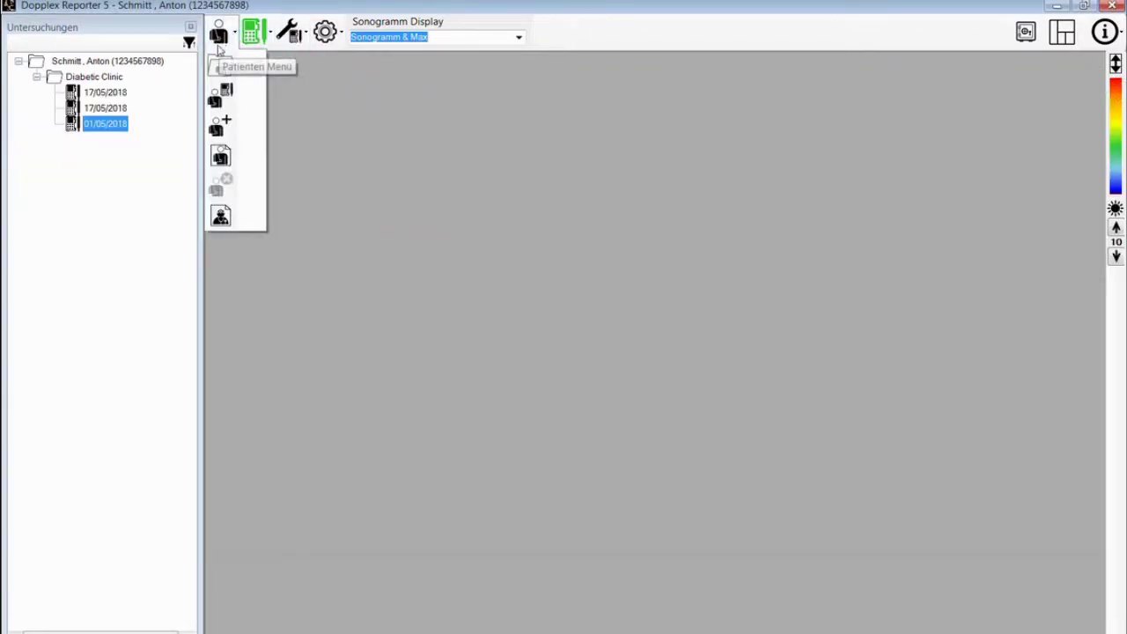
click(220, 157)
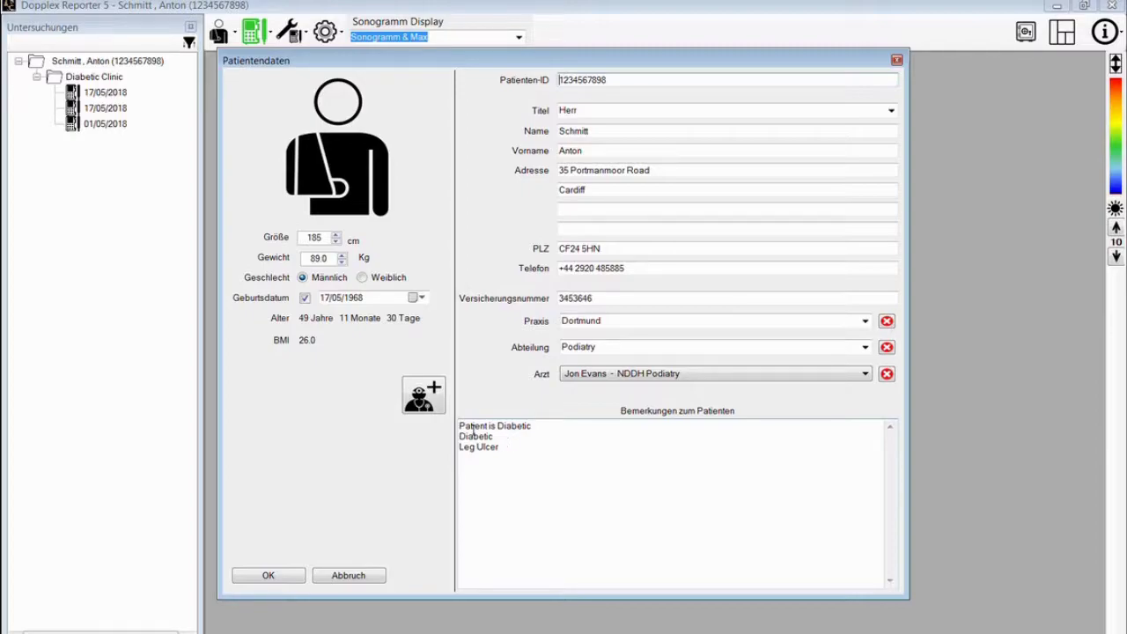
click(431, 401)
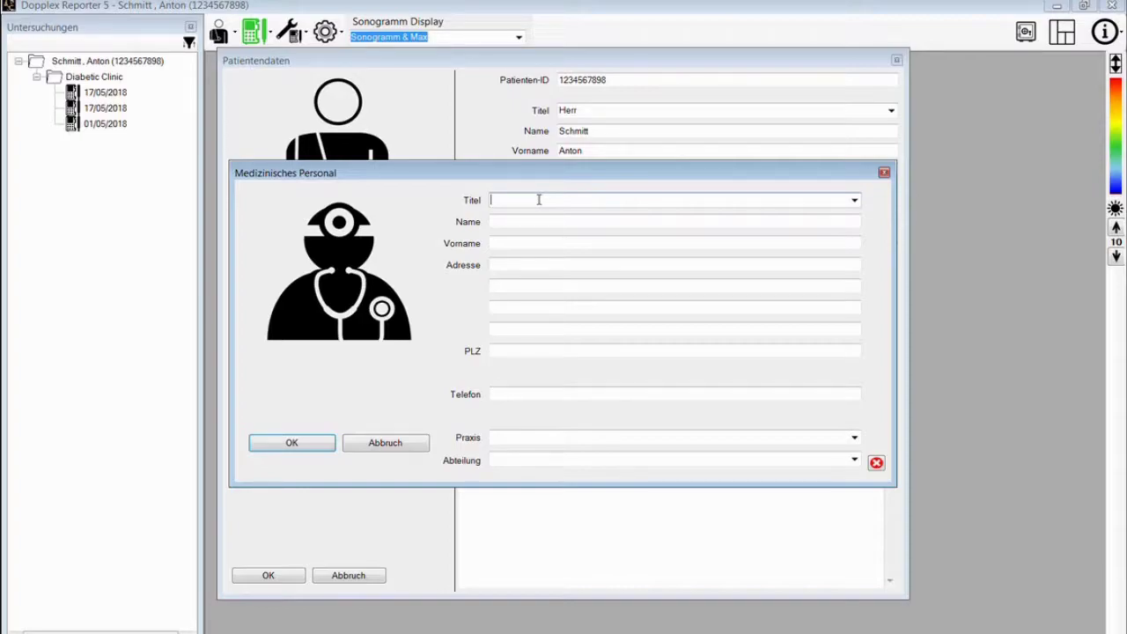
- Set the title to Dr and enter the doctor's surname and first name
click(854, 202)
click(722, 225)
click(552, 222)
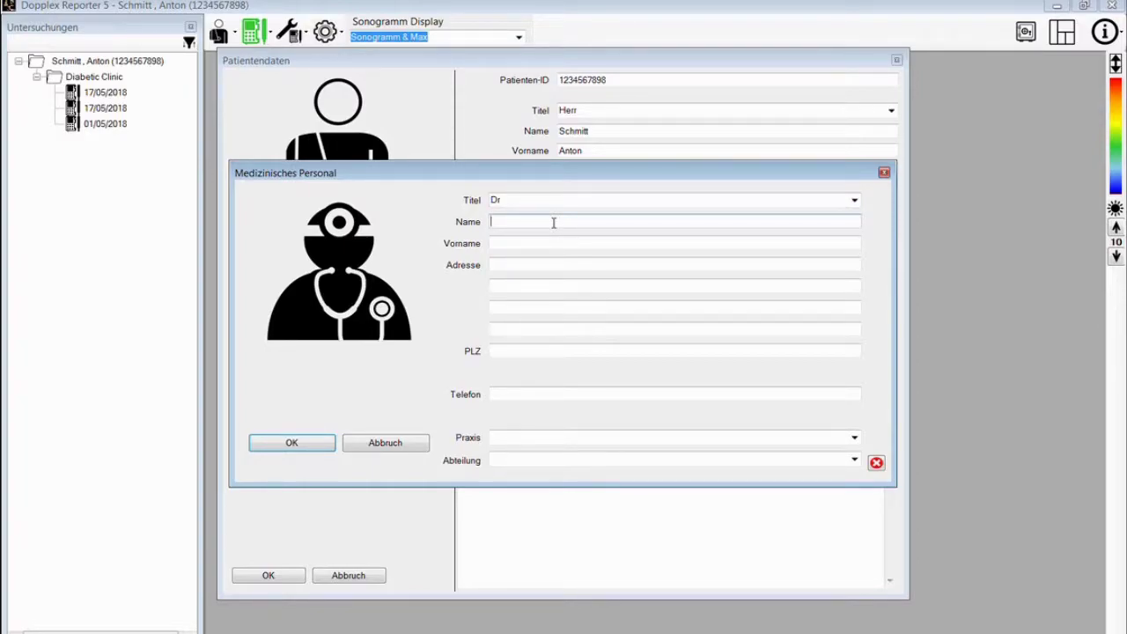
click(557, 241)
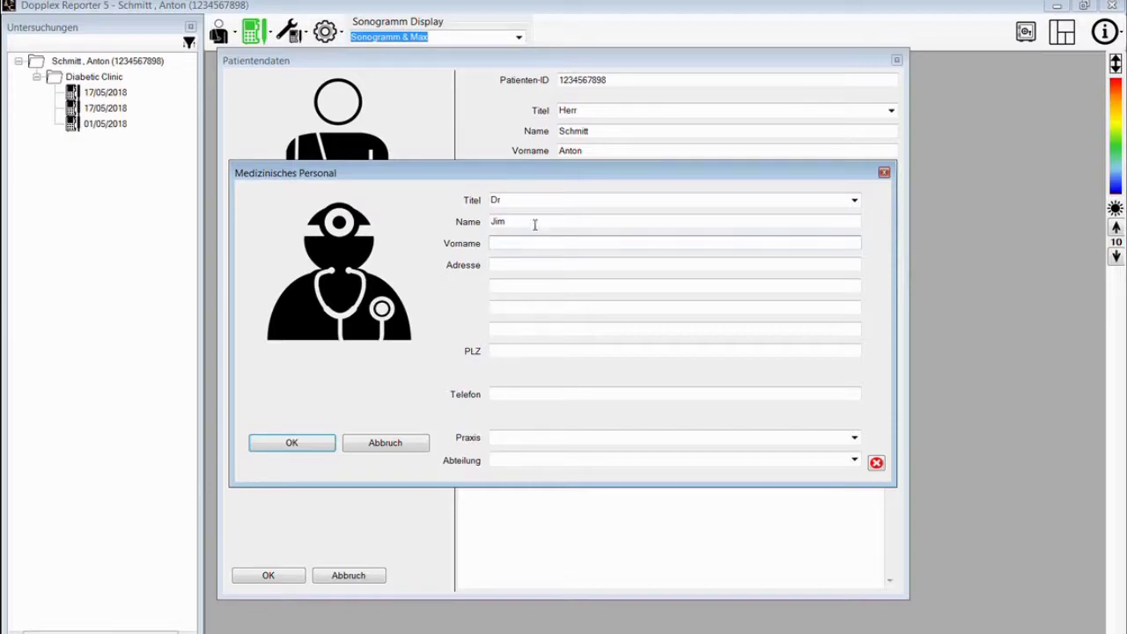
drag(520, 221, 469, 224)
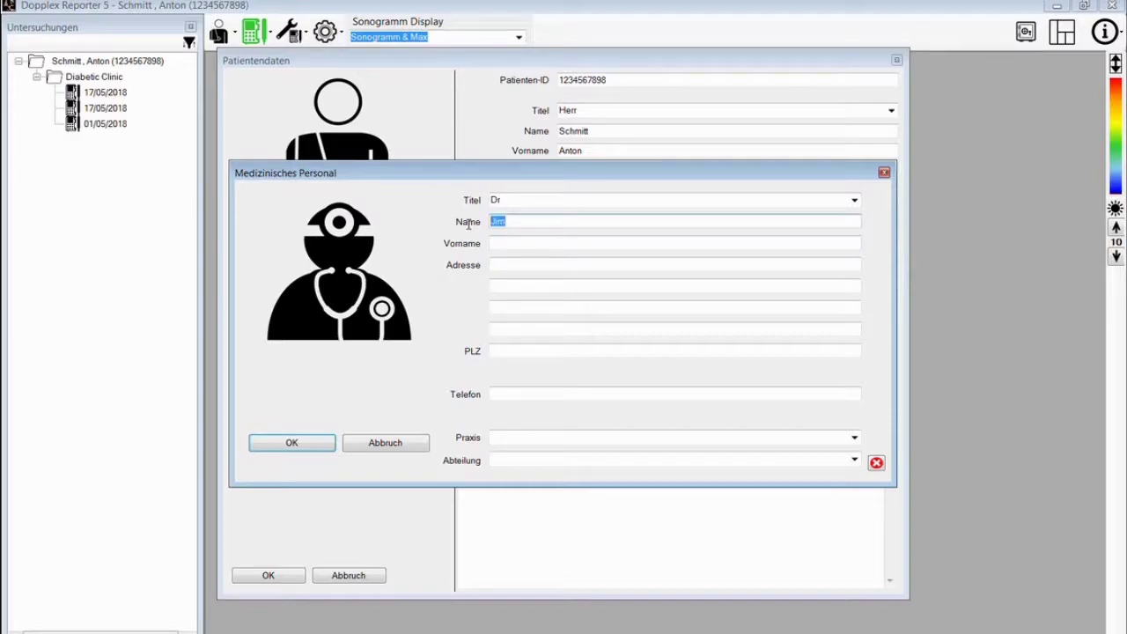
click(499, 242)
text(Ji)
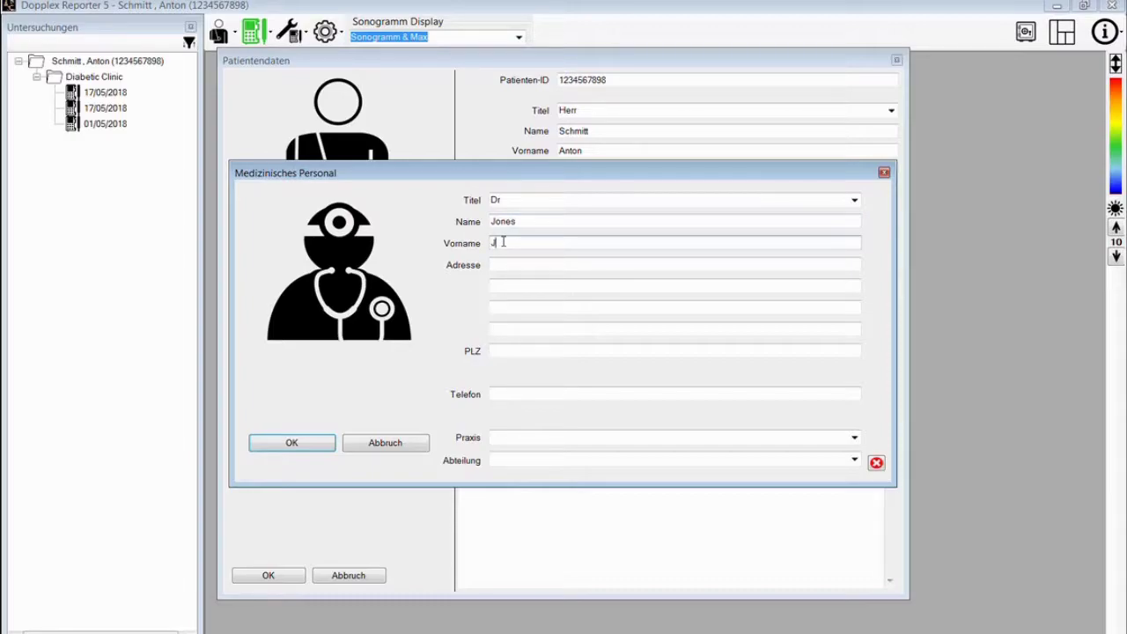
text(m)
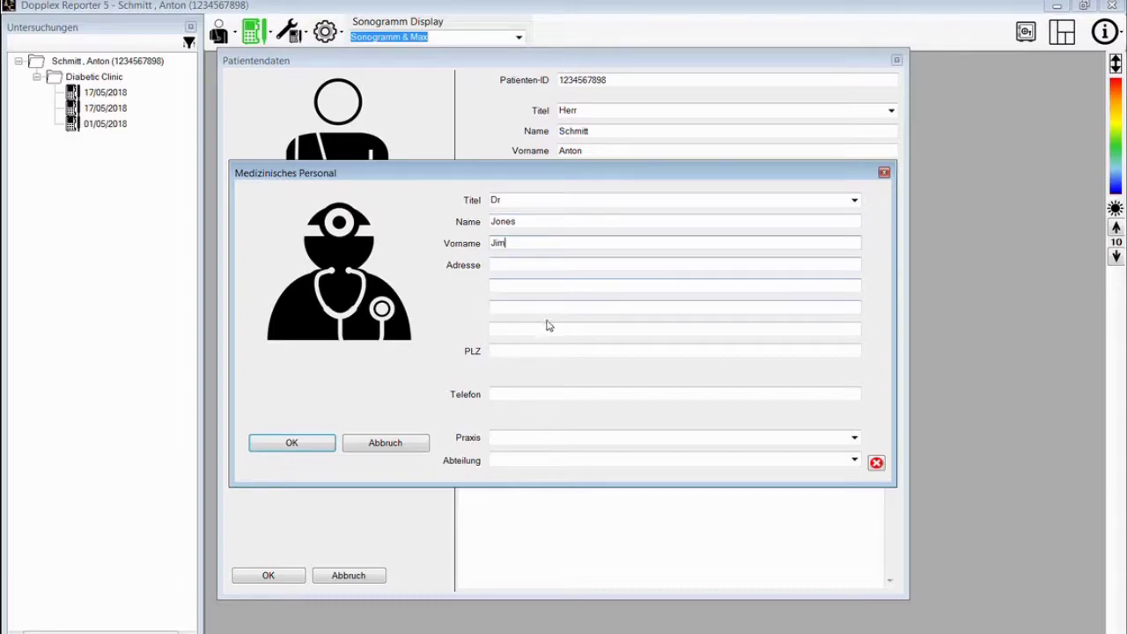
- Enter the doctor's phone number and set Praxis to Dortmund and Abteilung to Surgery
click(534, 392)
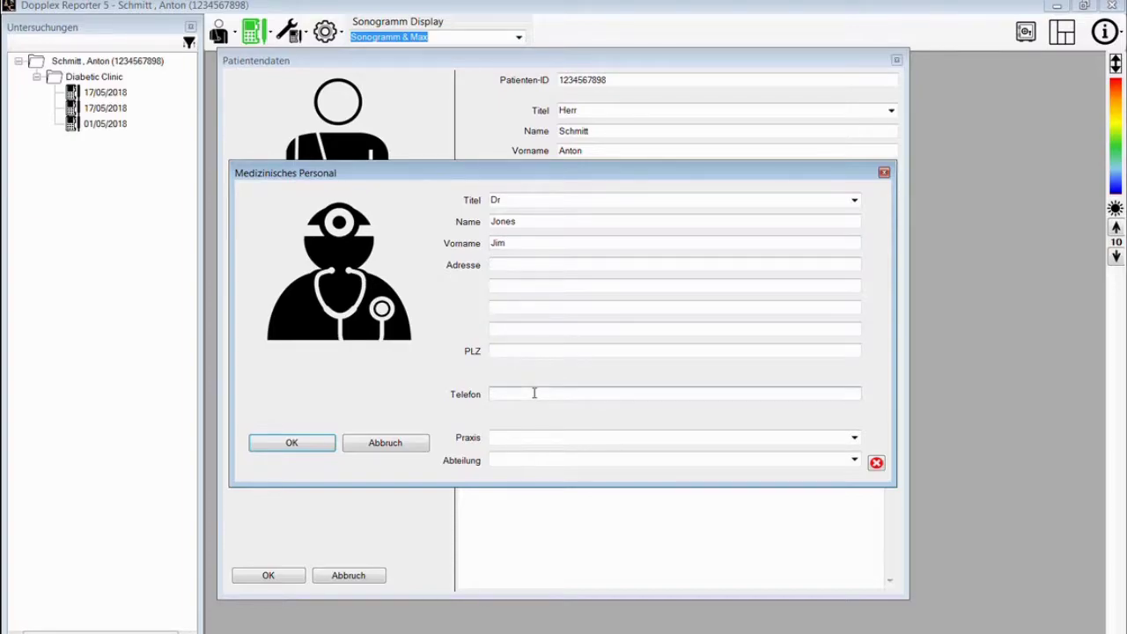
click(855, 439)
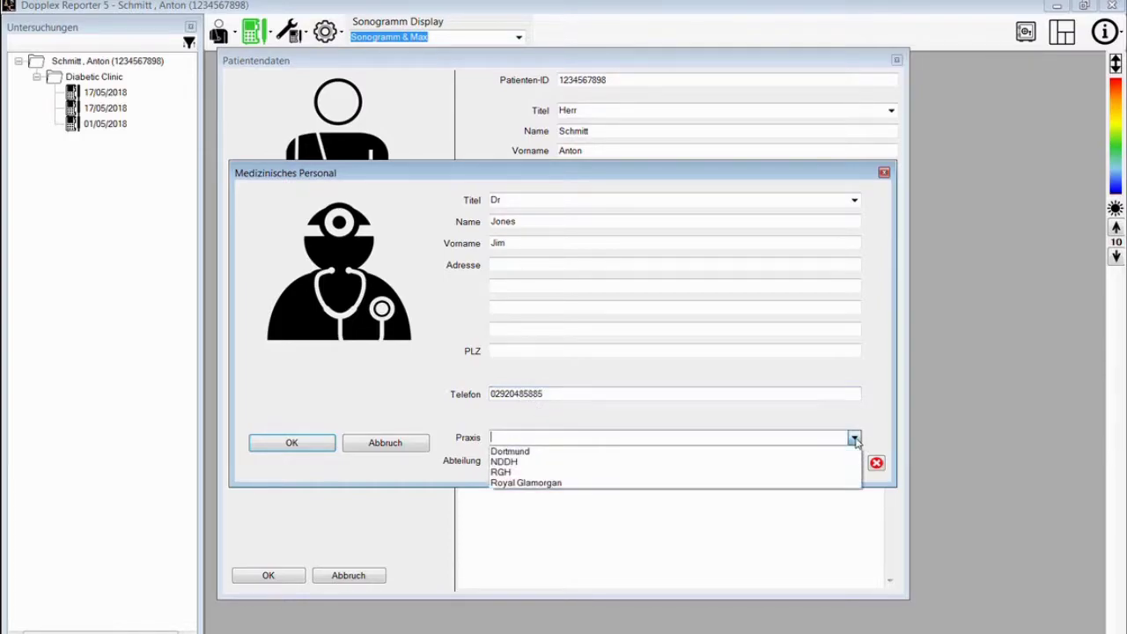
click(705, 454)
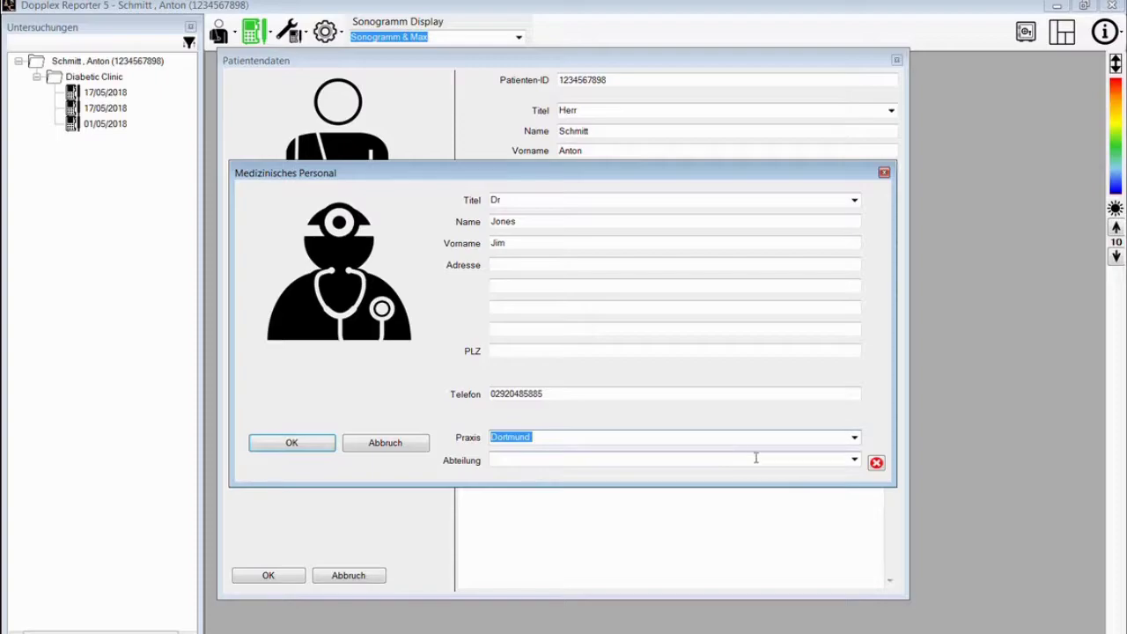
click(854, 461)
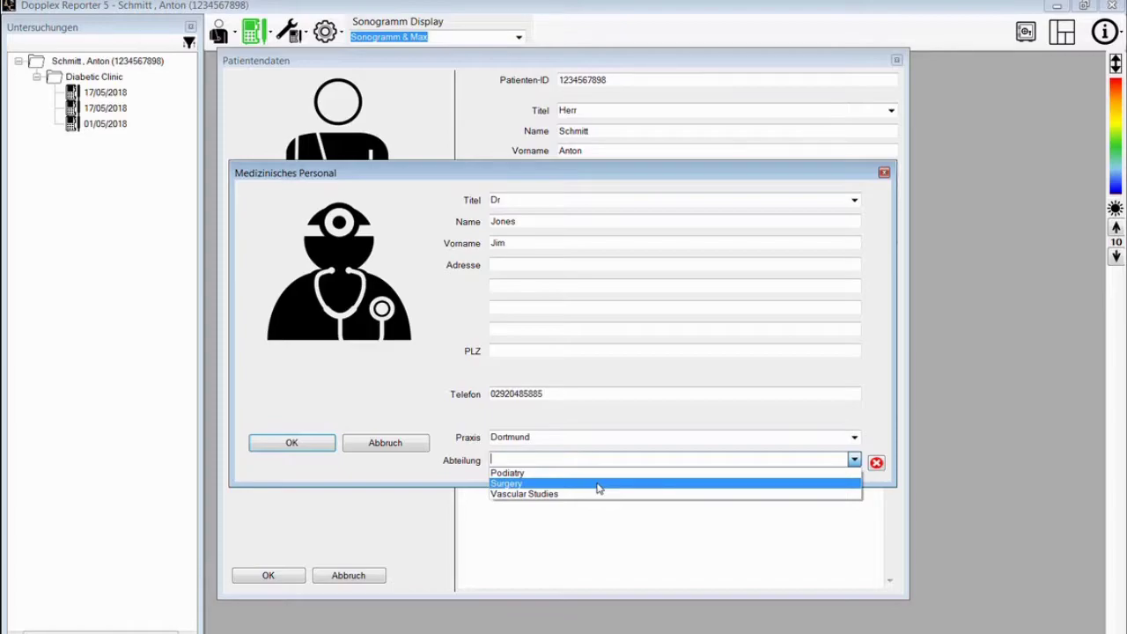
click(597, 483)
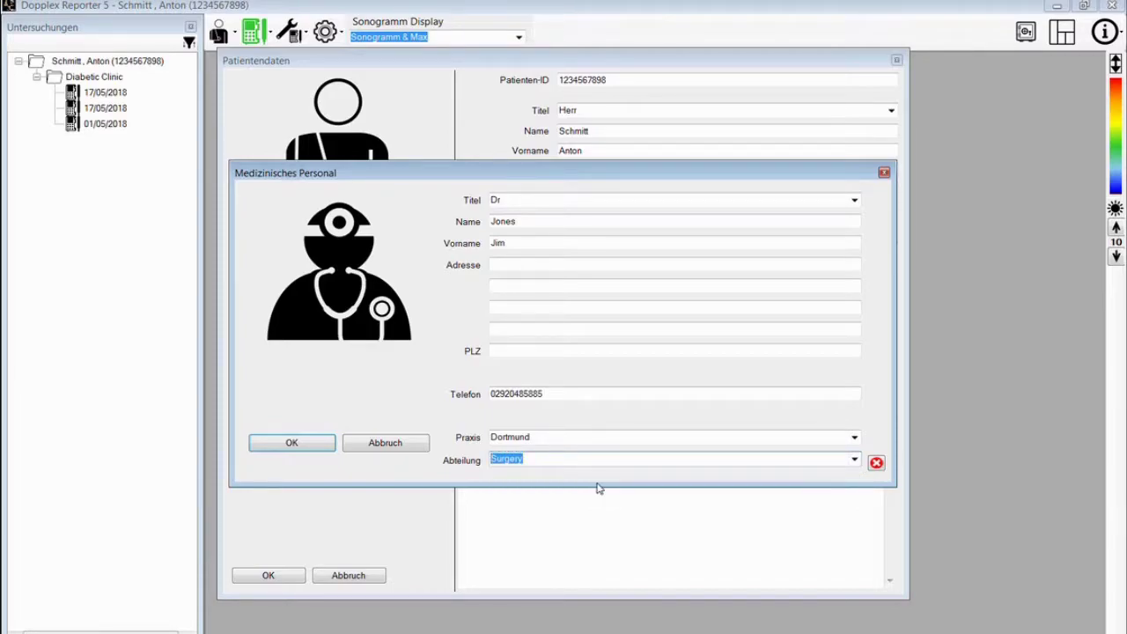